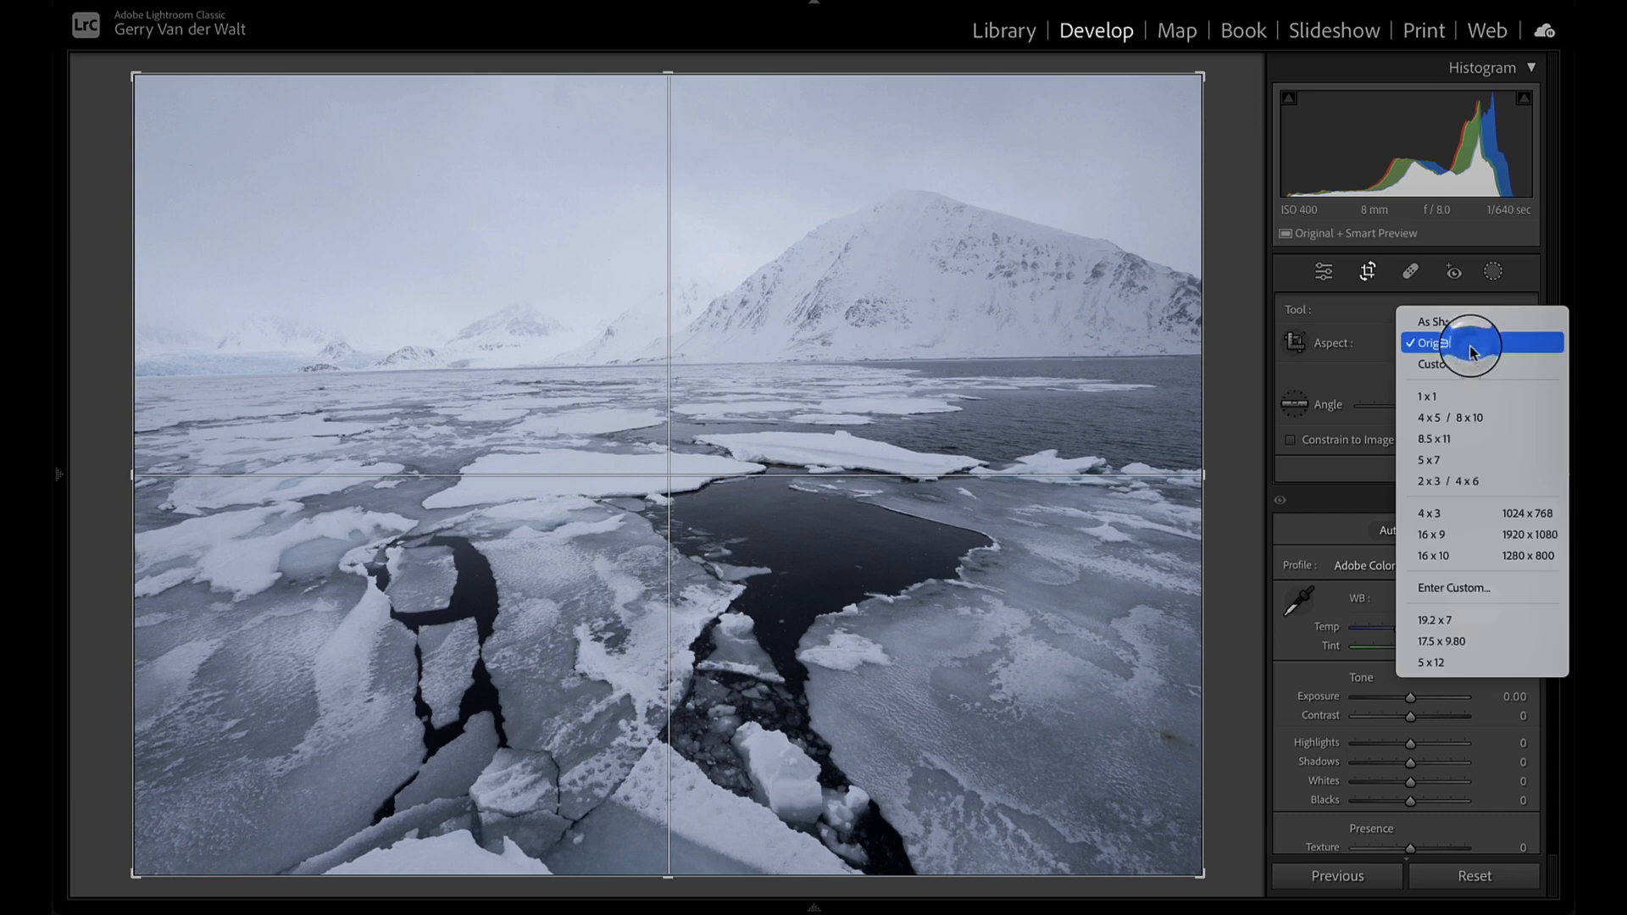
- Crop the photo to the 2 x 3 / 4 x 6 ratio, repositioning it vertically to keep more sky above the mountain
{"action": "left_click", "coordinate": [1439, 497]}
{"action": "left_click_drag", "start_coordinate": [1032, 643], "coordinate": [1030, 598]}
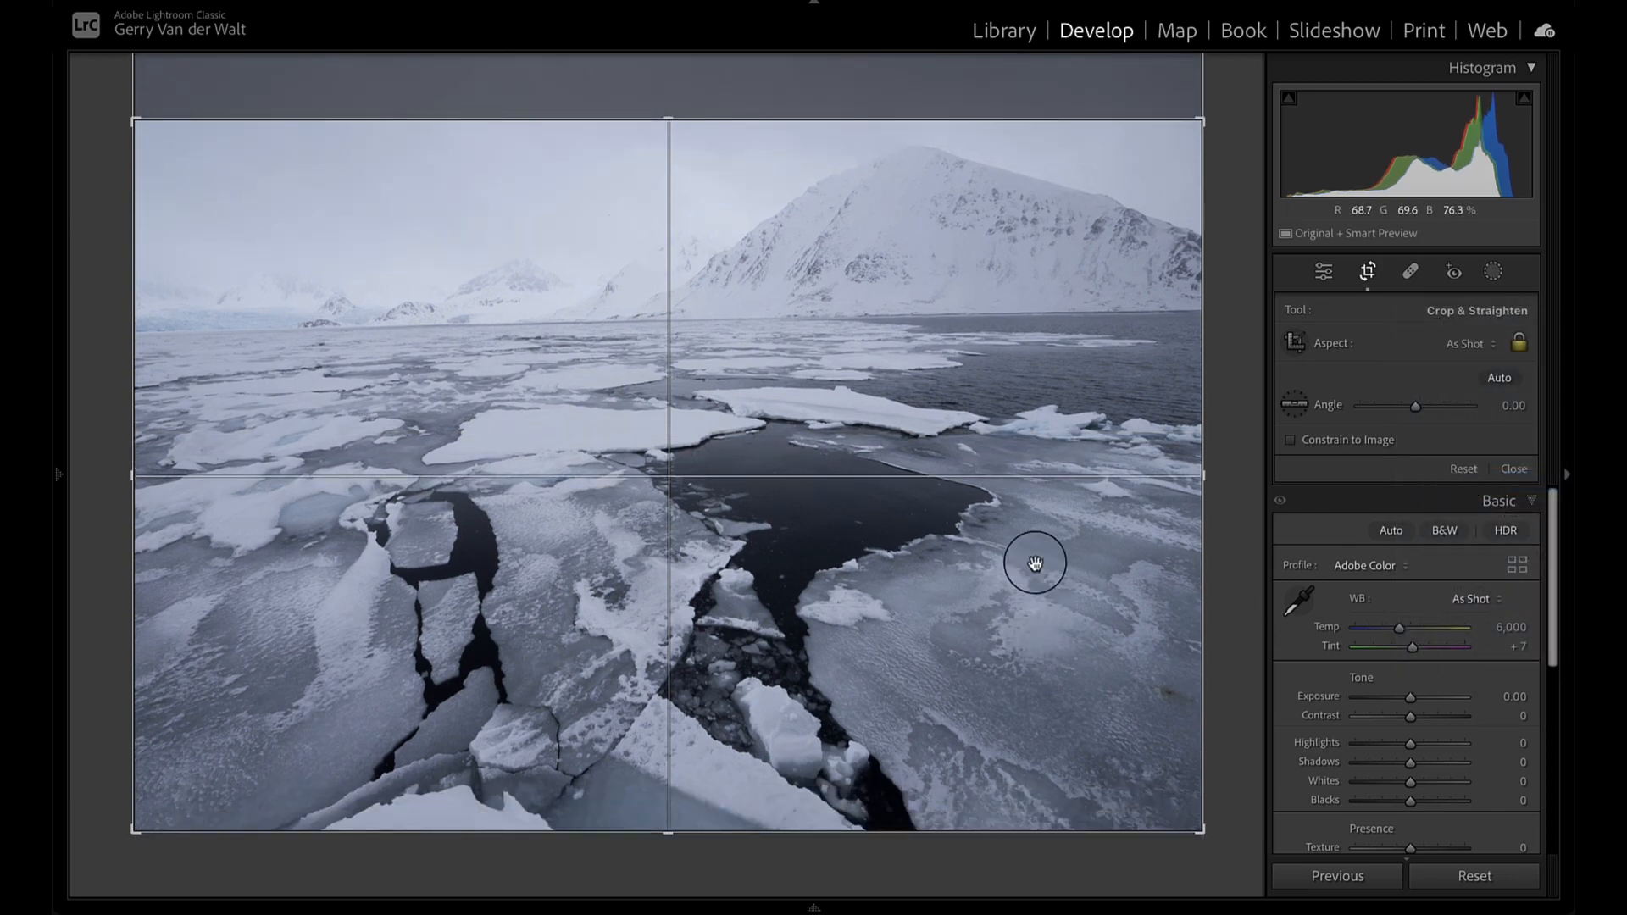
{"action": "left_click_drag", "start_coordinate": [938, 407], "coordinate": [943, 445]}
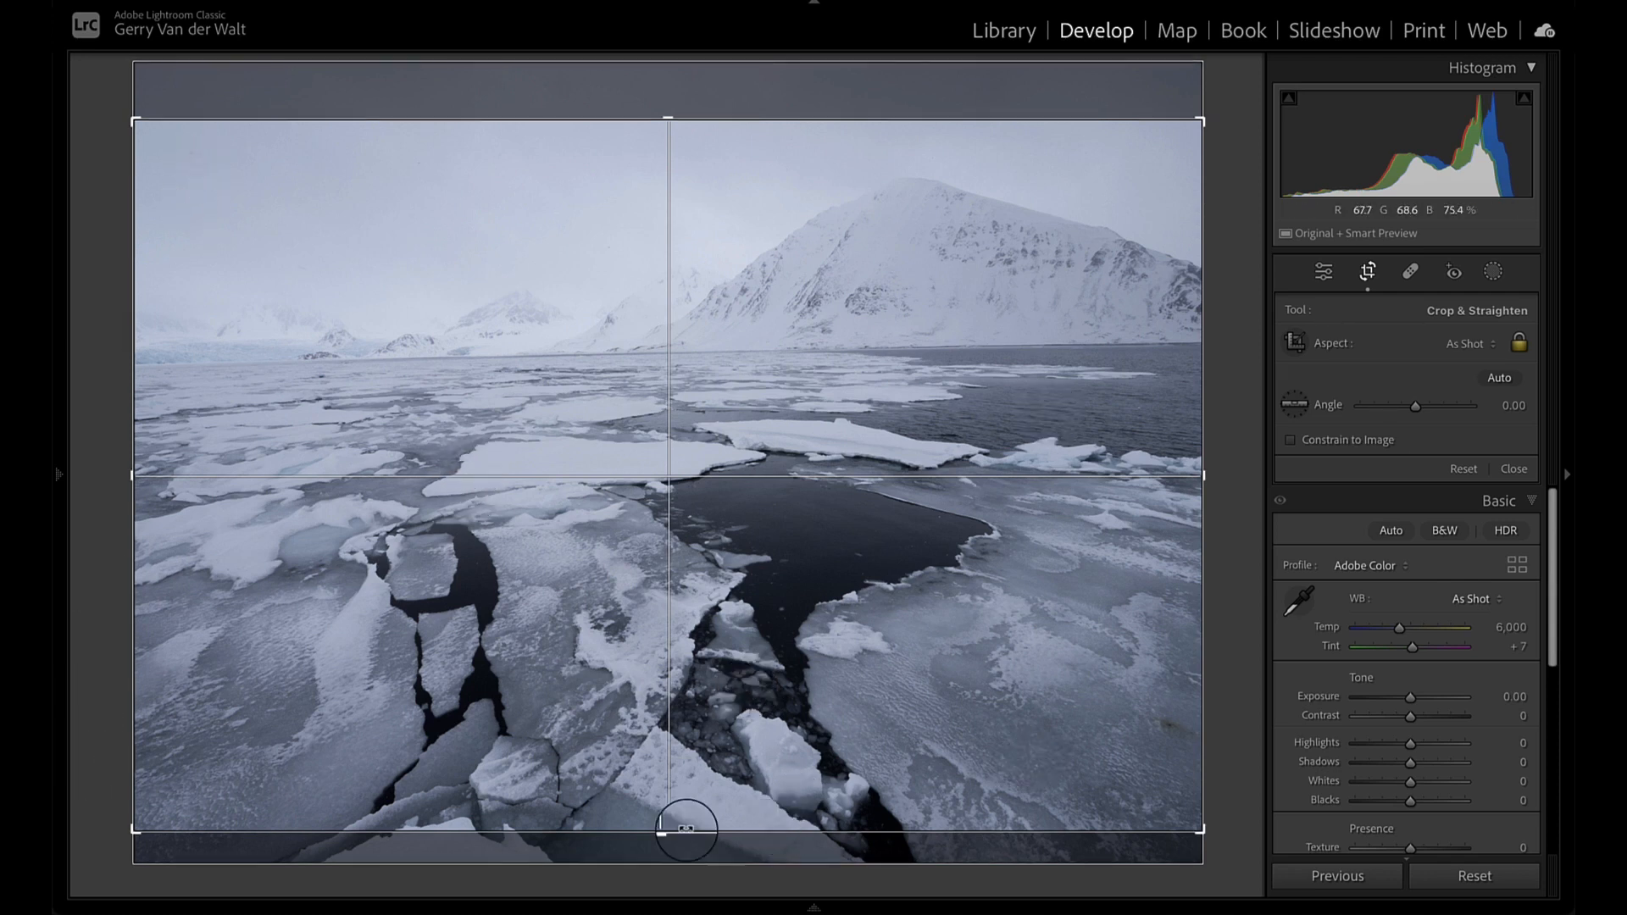
{"action": "left_click_drag", "start_coordinate": [878, 784], "coordinate": [879, 753]}
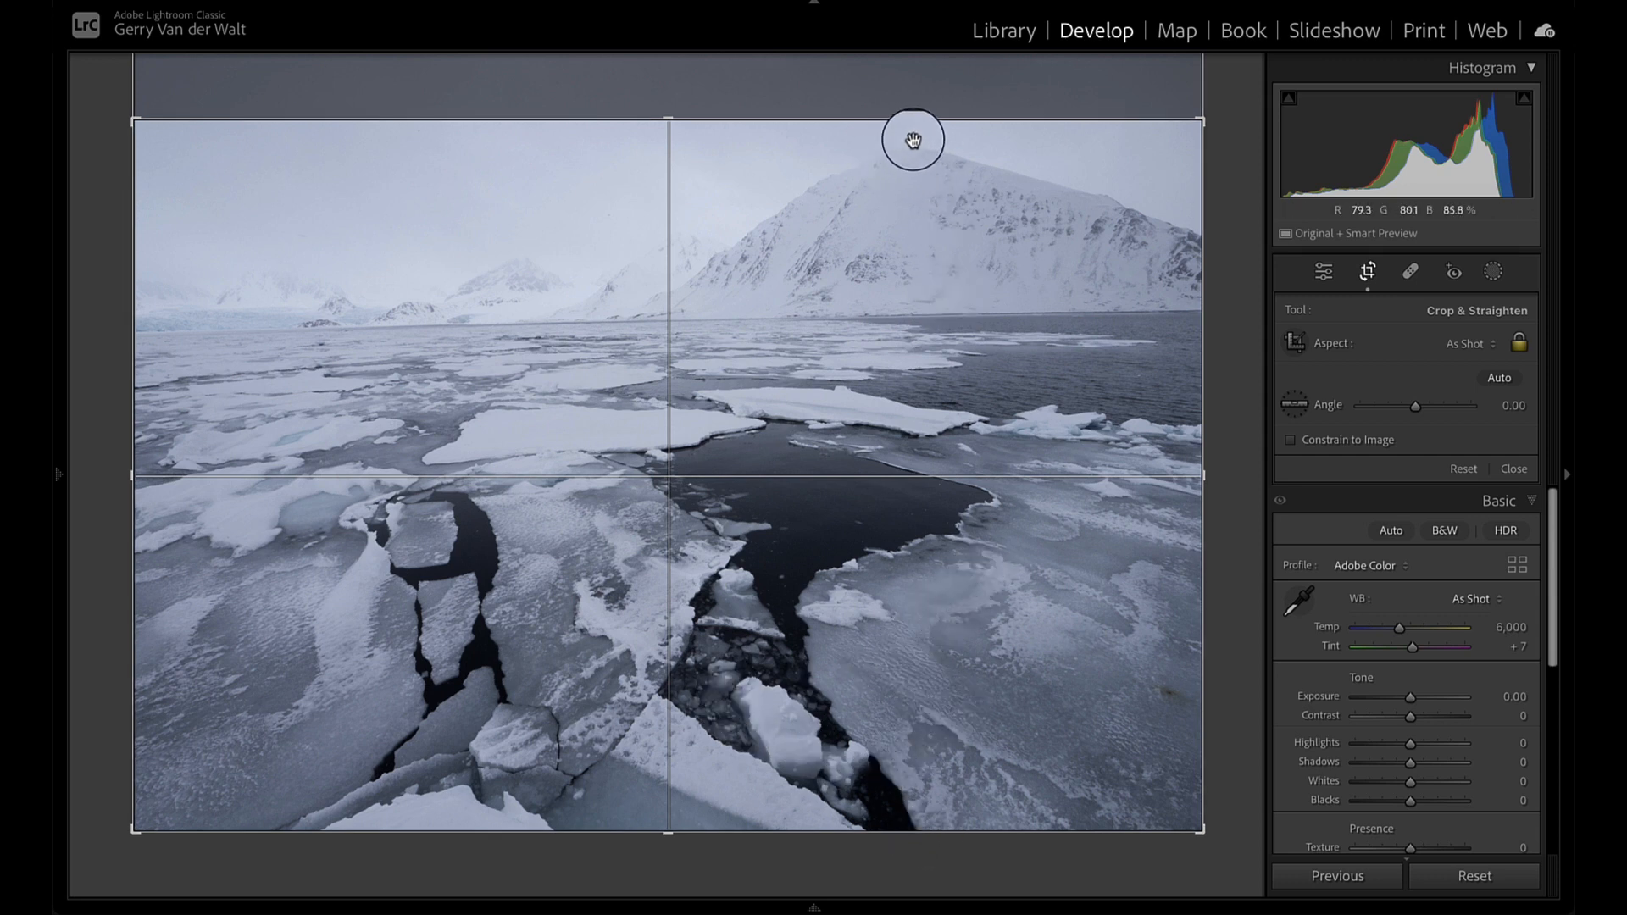
{"action": "left_click_drag", "start_coordinate": [882, 311], "coordinate": [892, 358]}
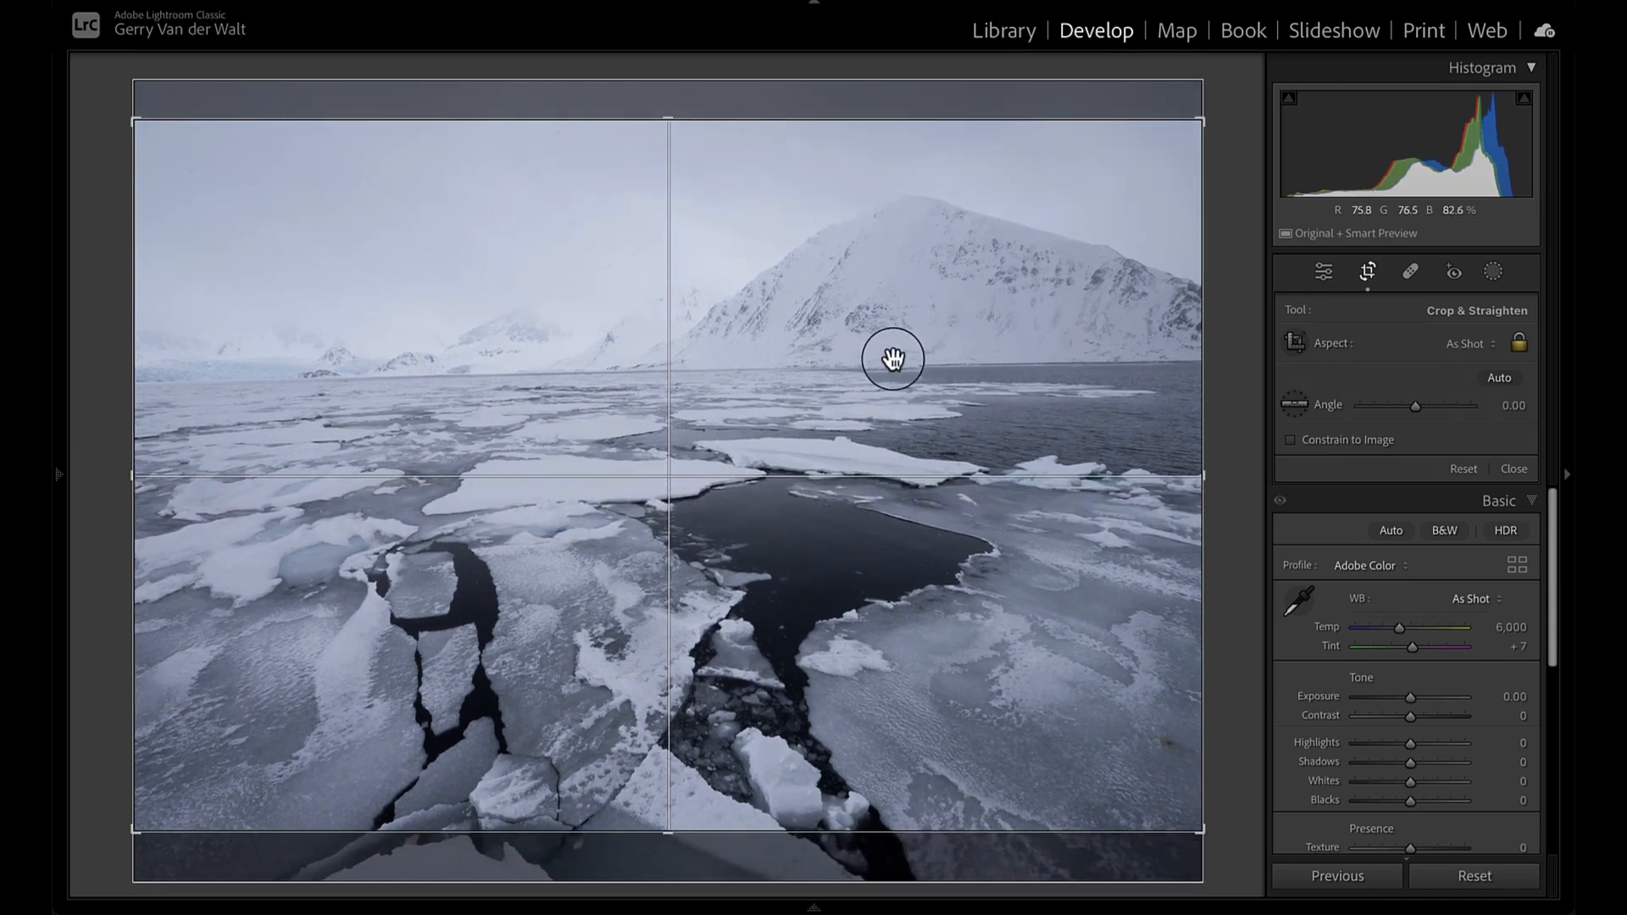
{"action": "key", "text": "Return"}
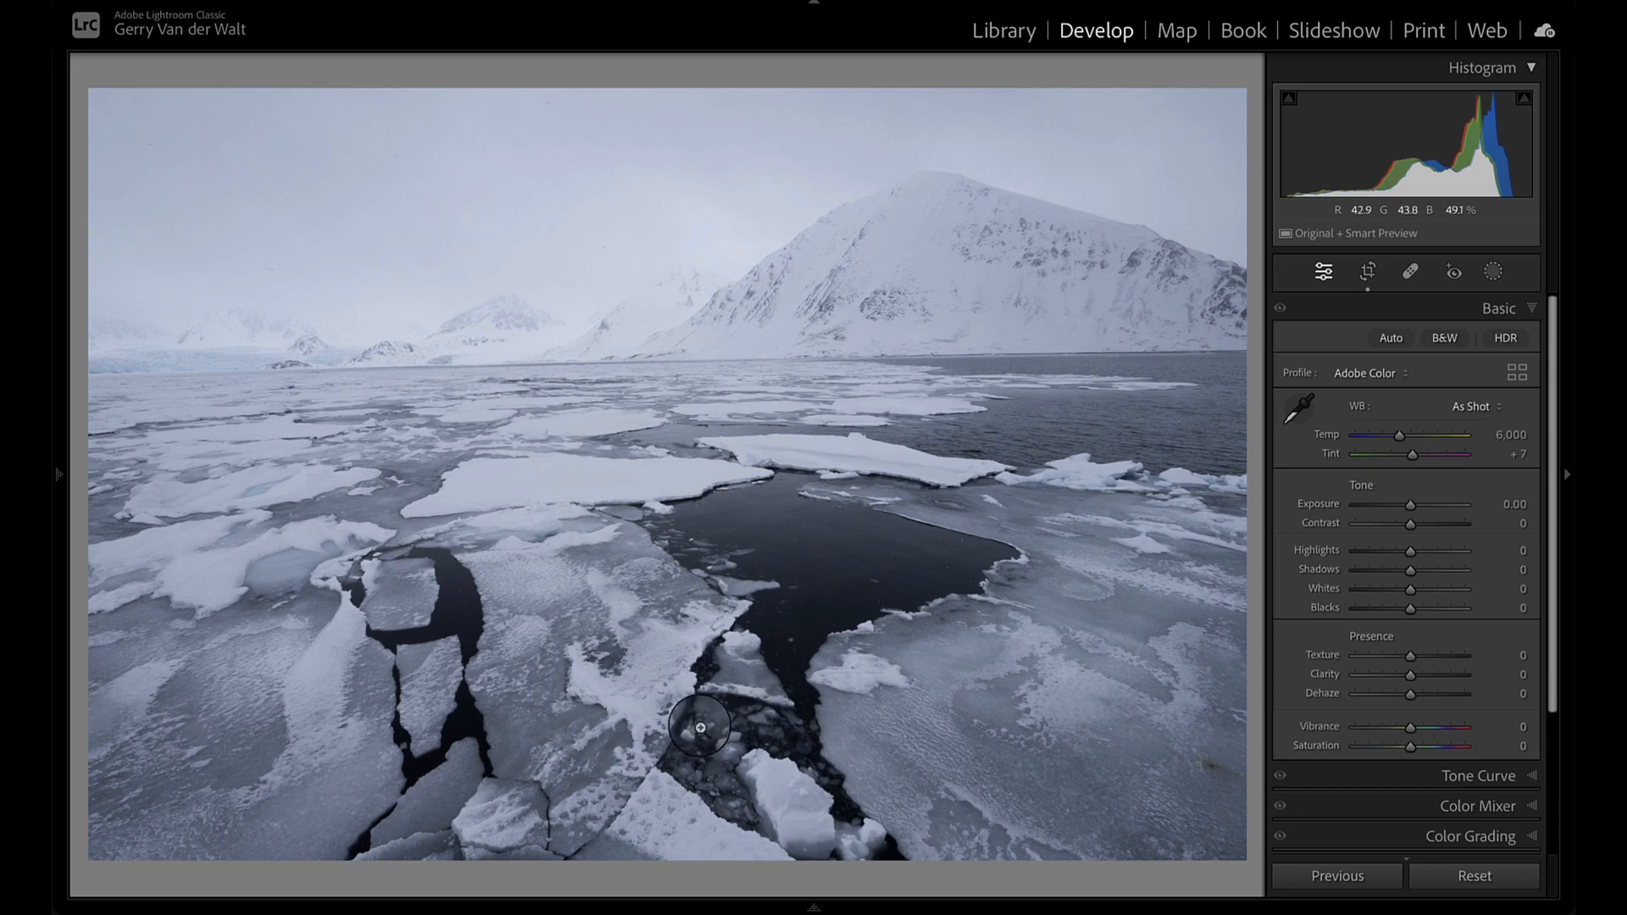
- Reposition the photo within the crop to cut more sky and include more of the foreground ice
{"action": "key", "text": "r"}
{"action": "left_click_drag", "start_coordinate": [700, 727], "coordinate": [744, 677]}
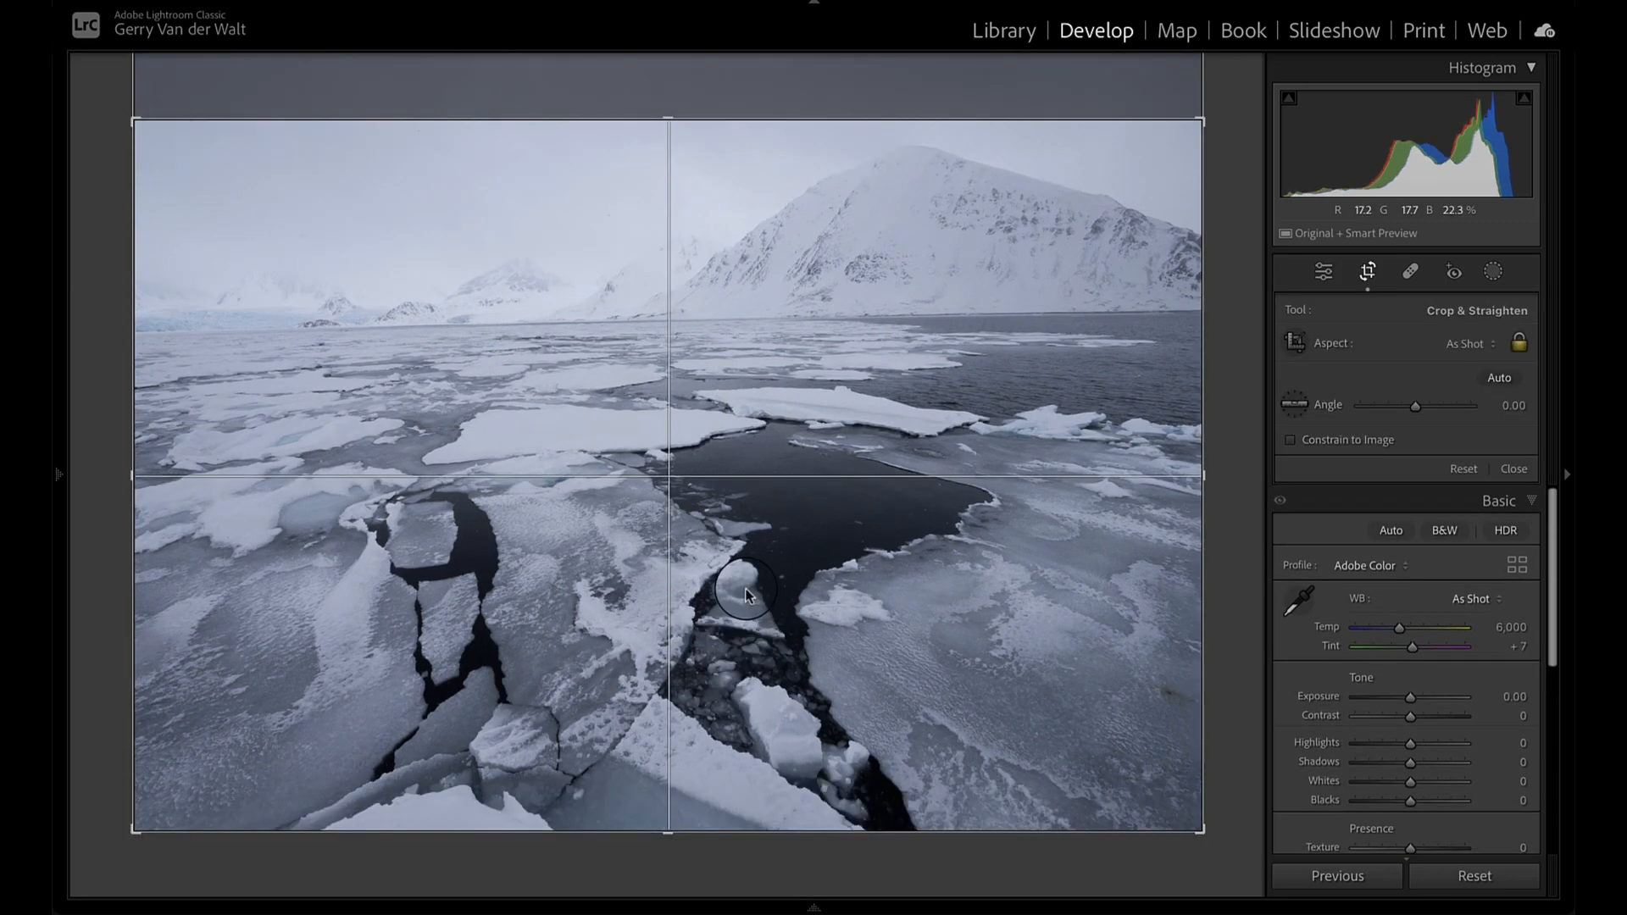
{"action": "key", "text": "Return"}
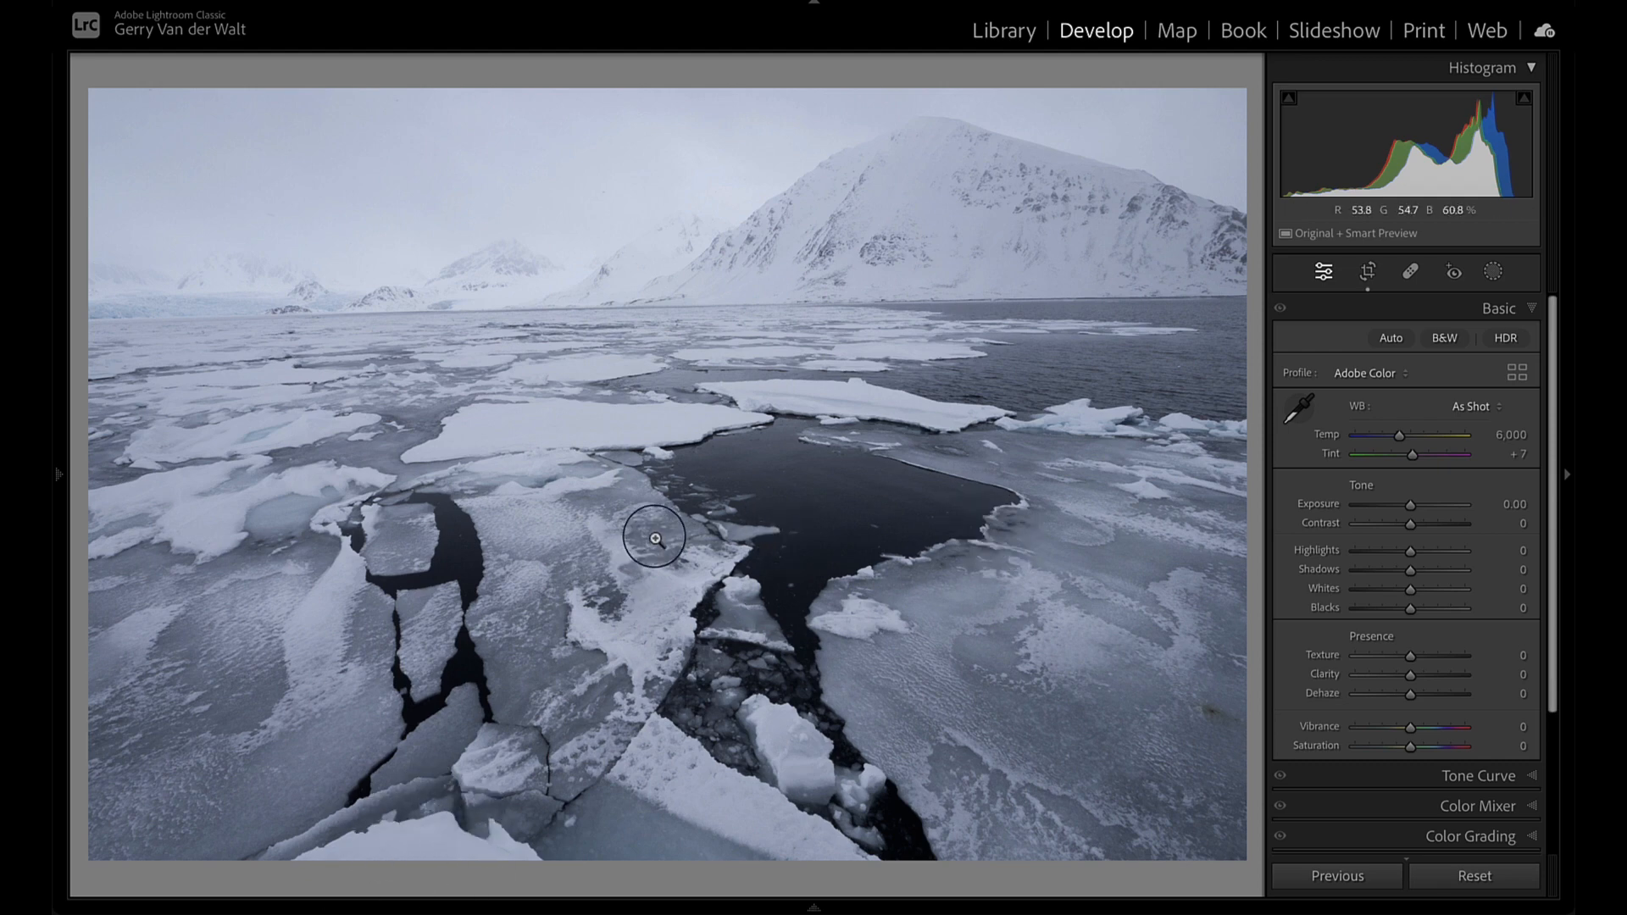
- Restore more sky in the crop and straighten the photo along the horizon by about 1.03 degrees
{"action": "key", "text": "r"}
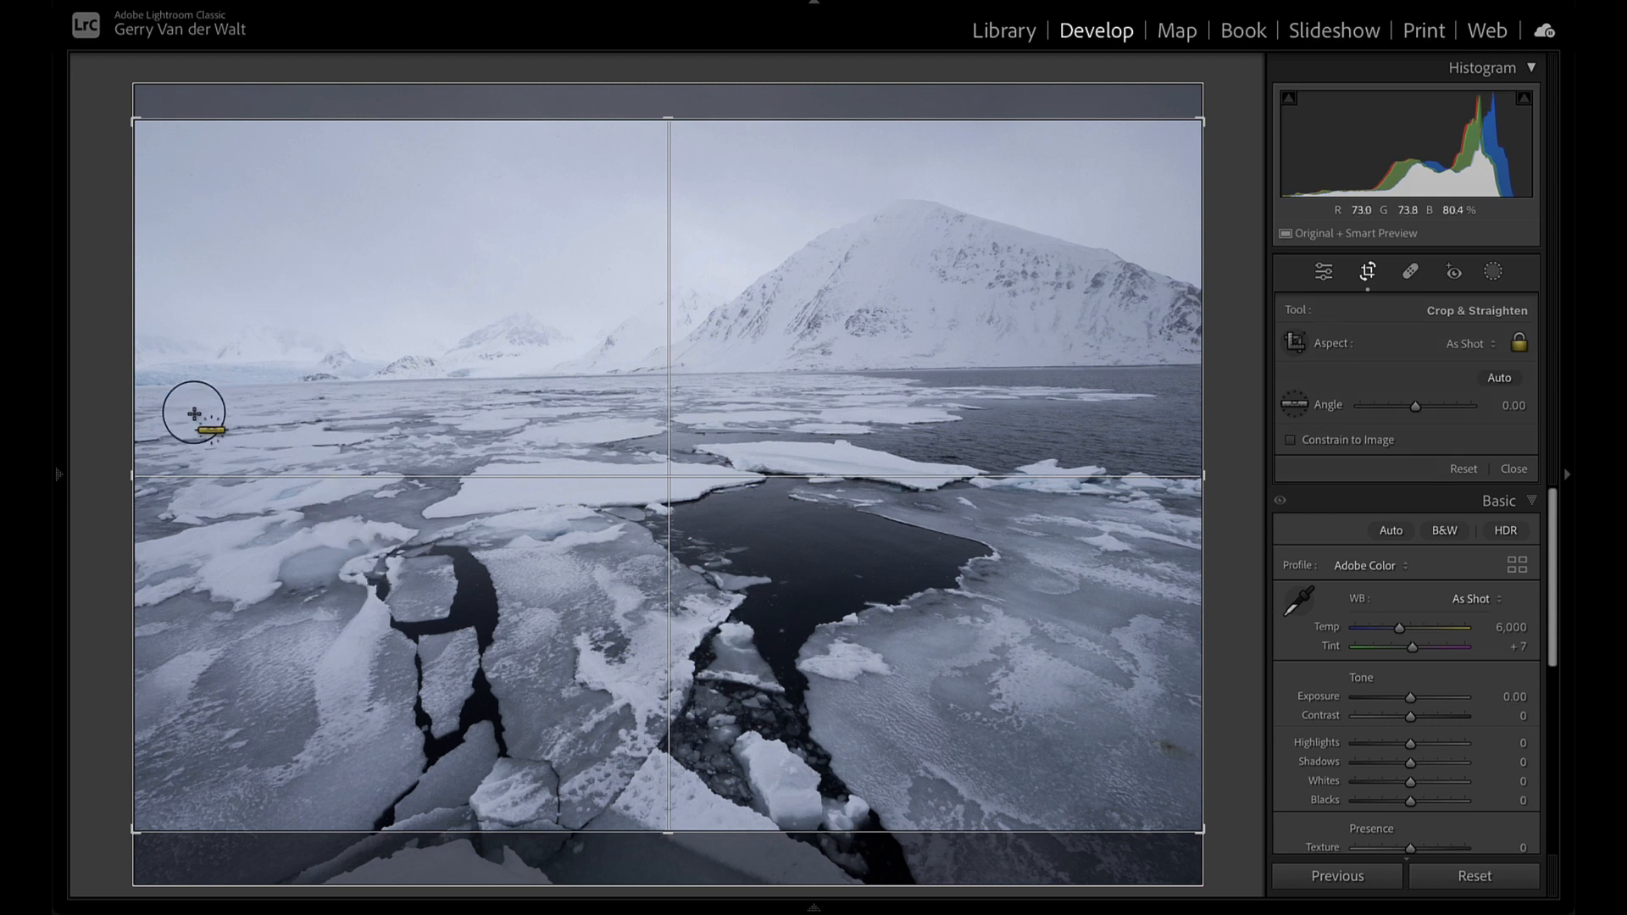
{"action": "left_click_drag", "start_coordinate": [142, 383], "coordinate": [1345, 361]}
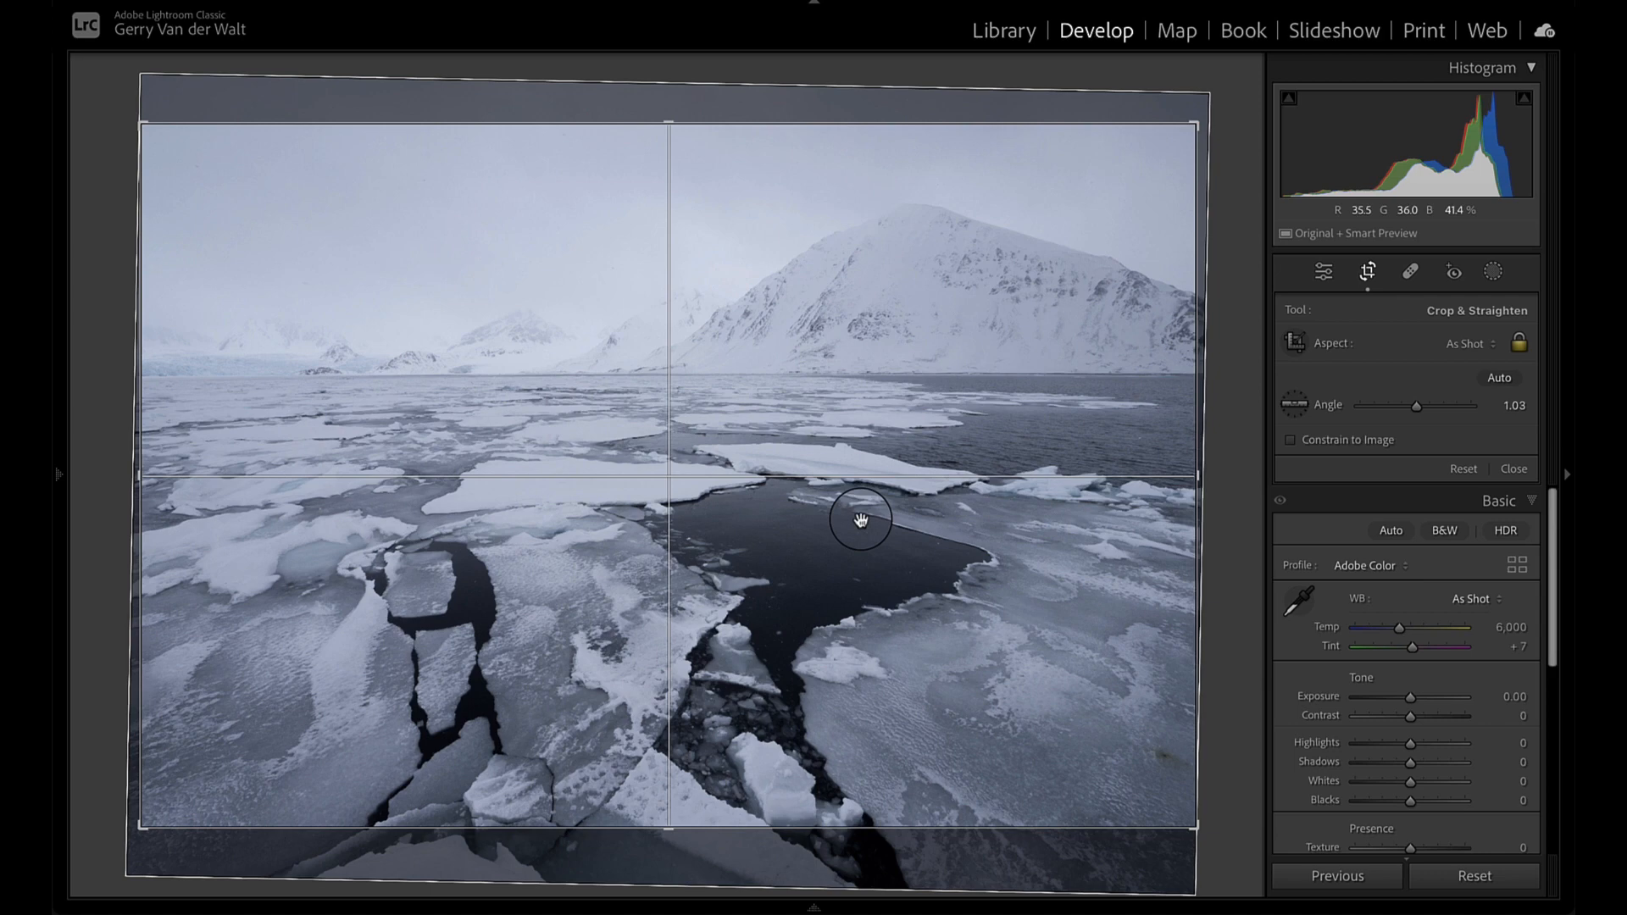
{"action": "key", "text": "Return"}
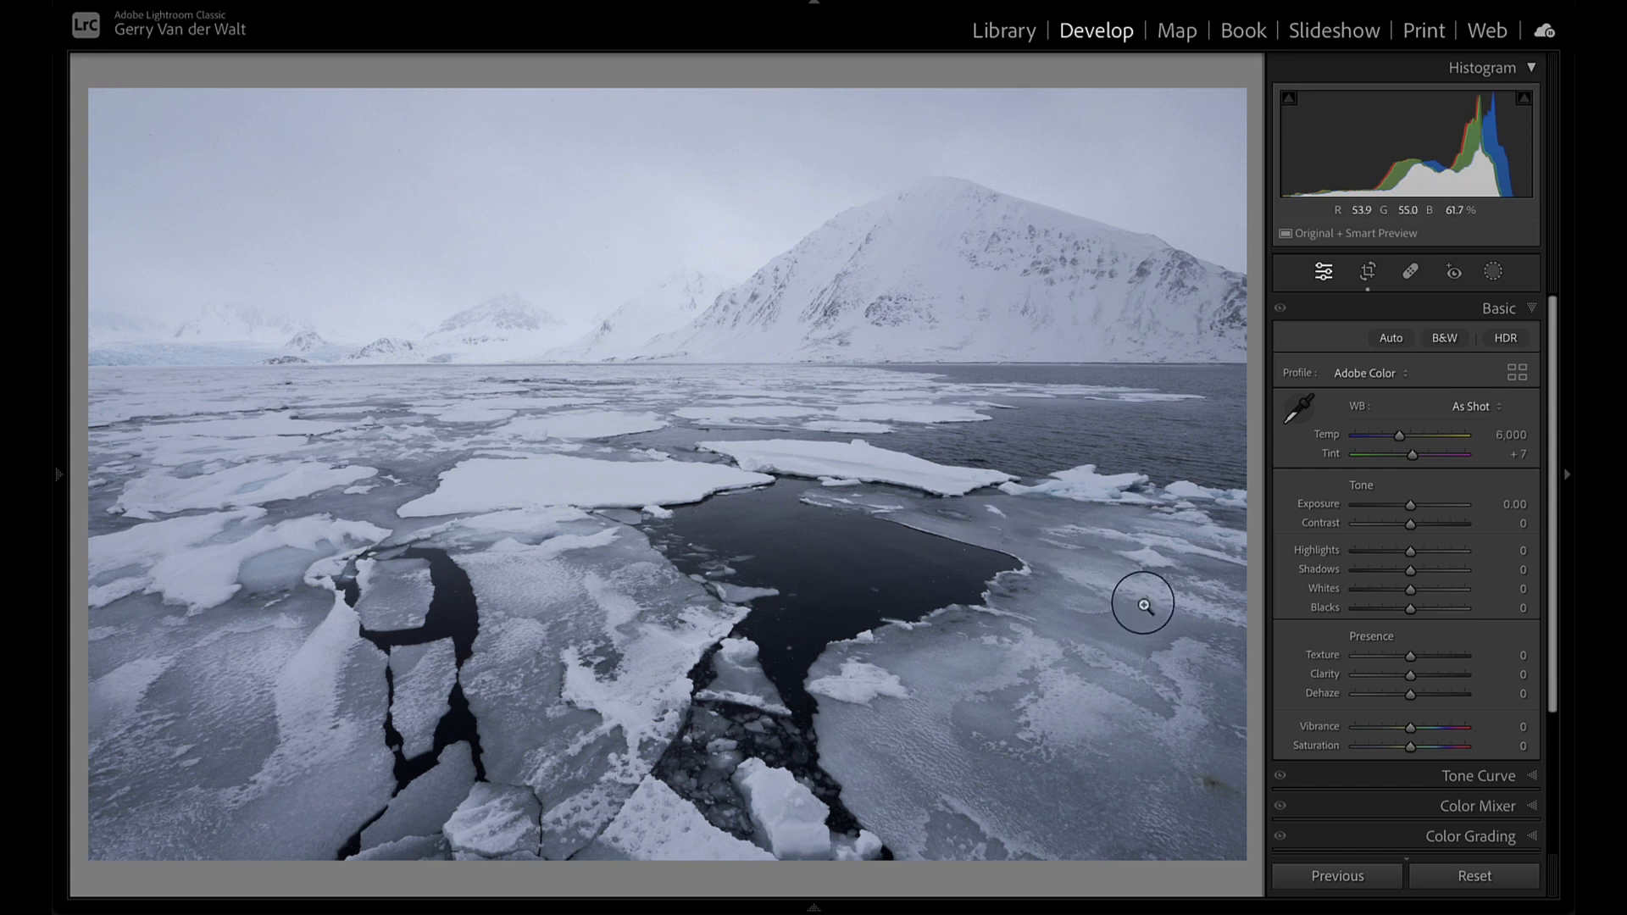
- Send the cropped photo to Adobe Photoshop (Beta) for editing and move the contextual task bar clear of the image
{"action": "right_click", "coordinate": [641, 307]}
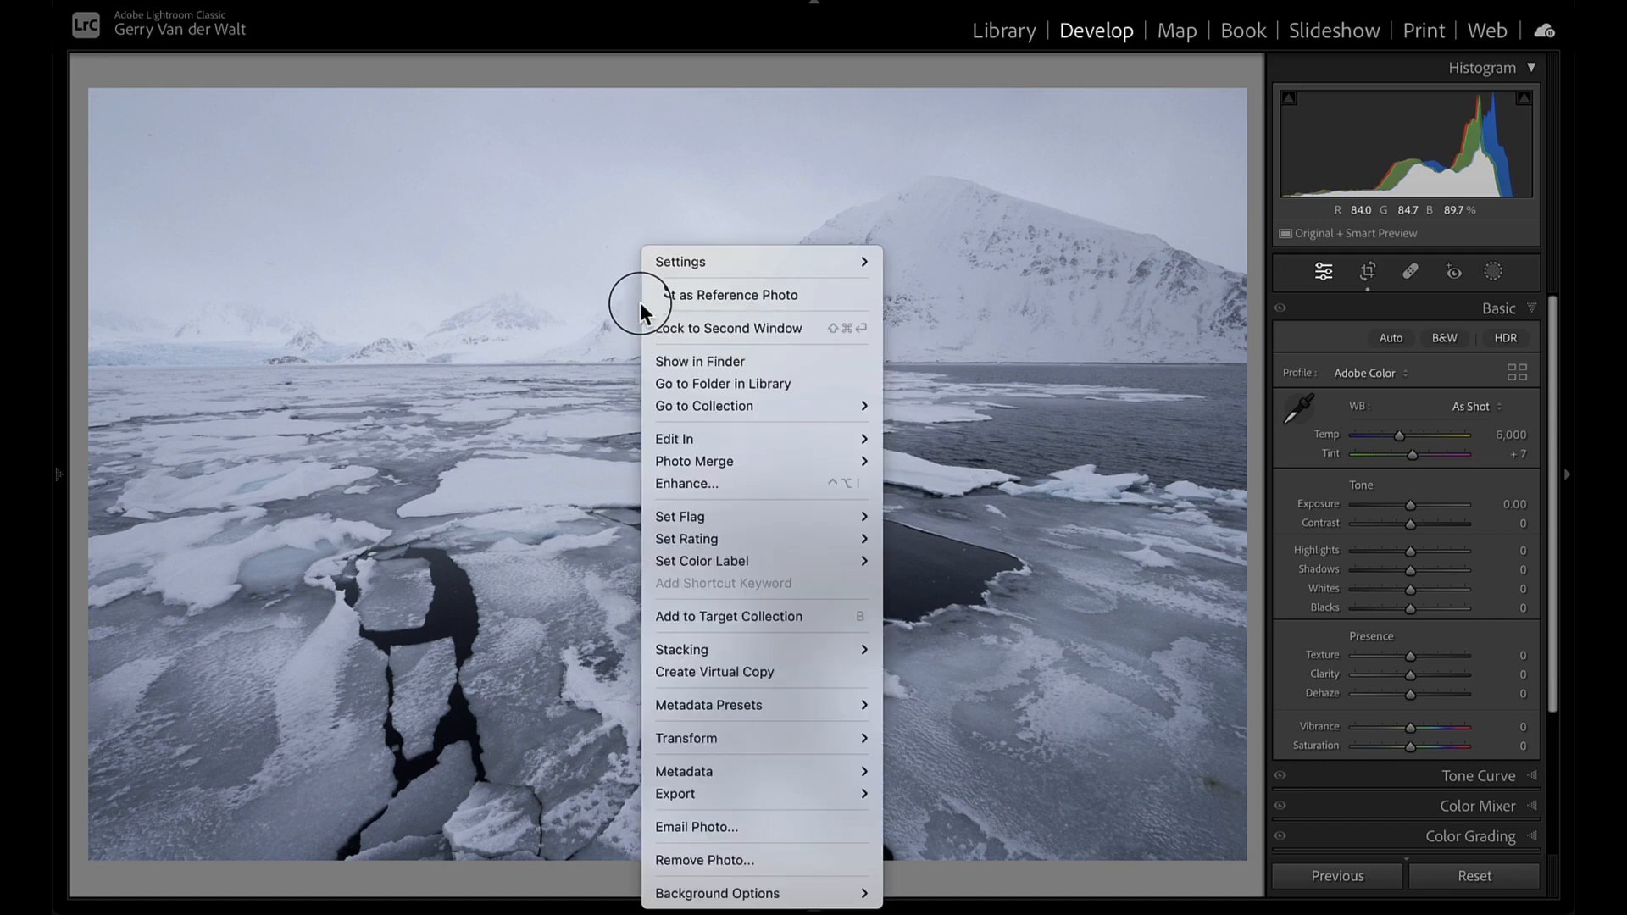
{"action": "mouse_move", "coordinate": [738, 438]}
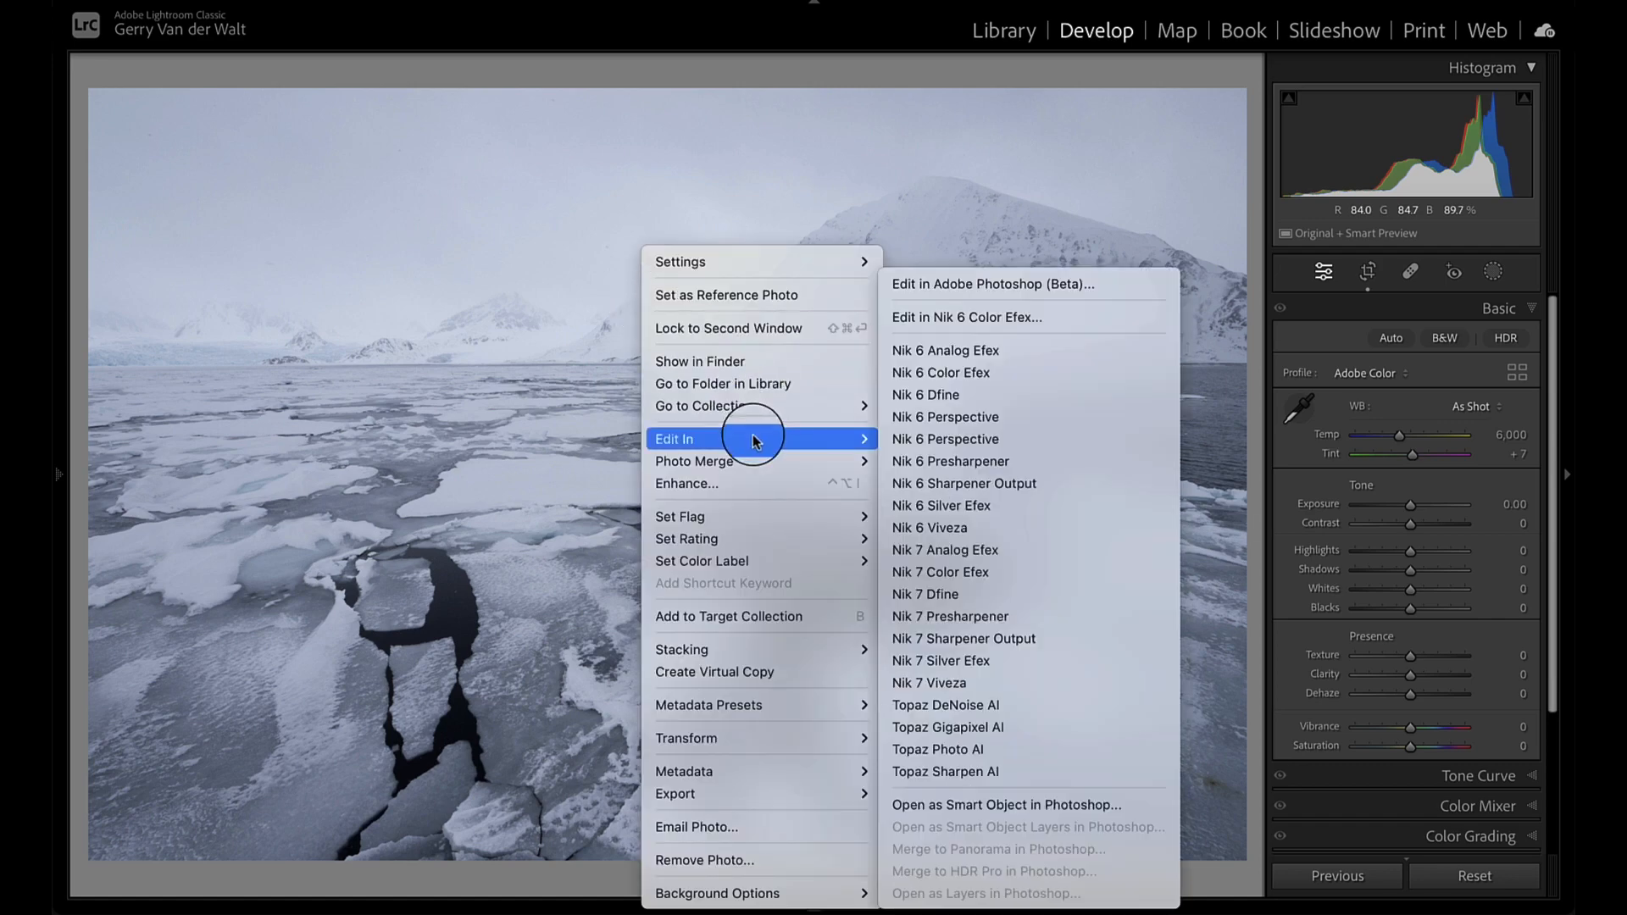
{"action": "left_click", "coordinate": [1020, 293]}
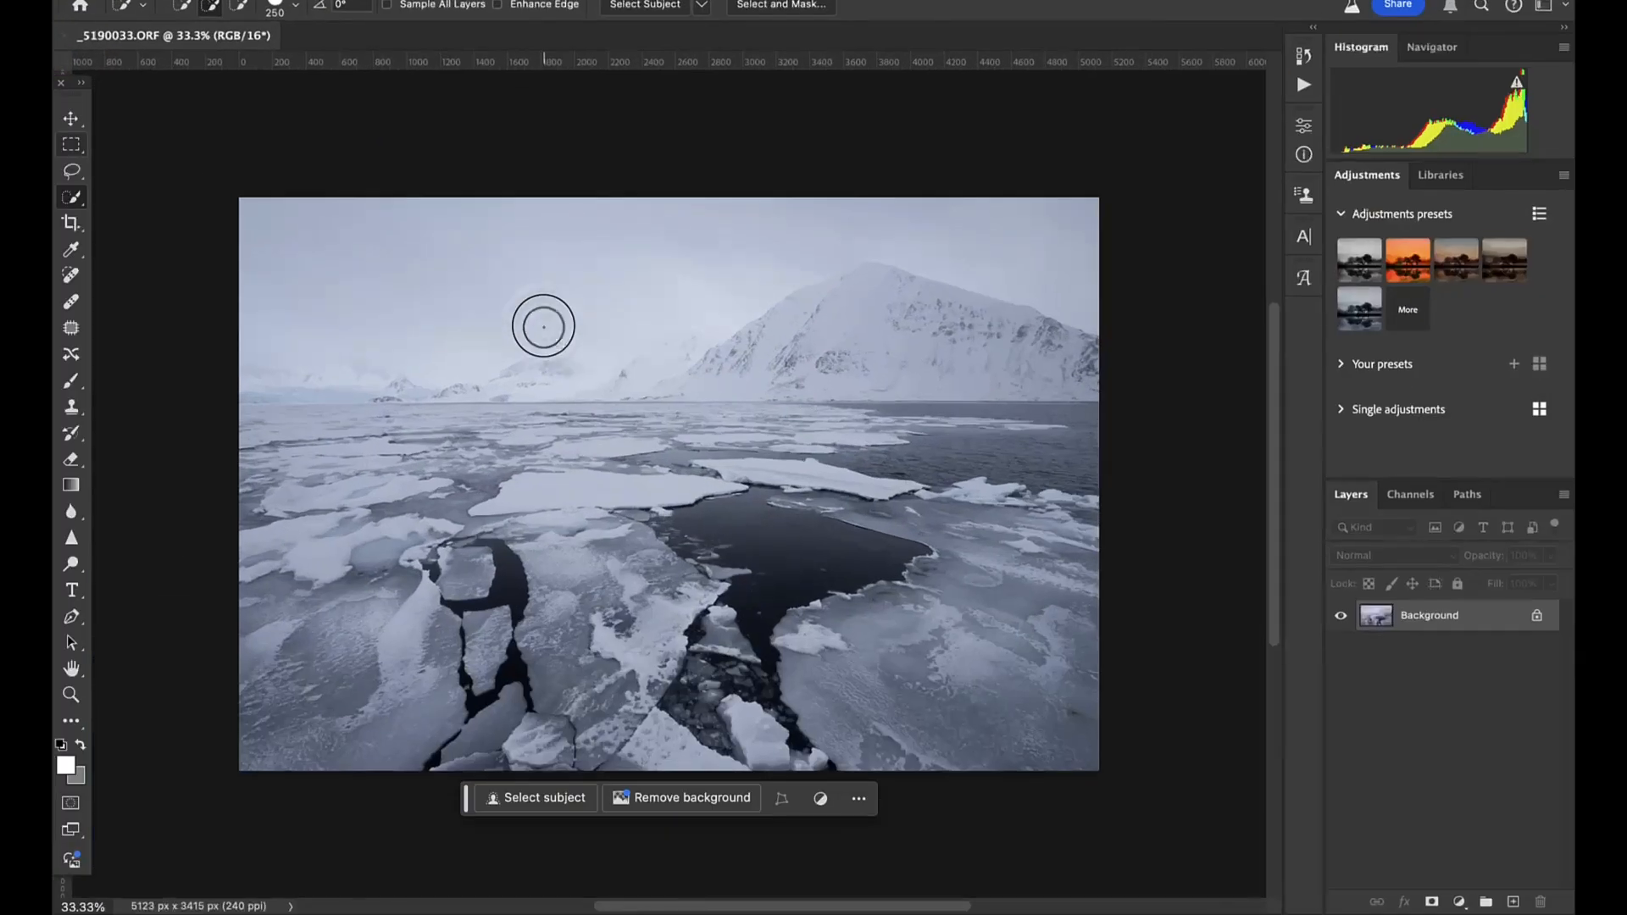
{"action": "left_click_drag", "start_coordinate": [466, 797], "coordinate": [465, 832]}
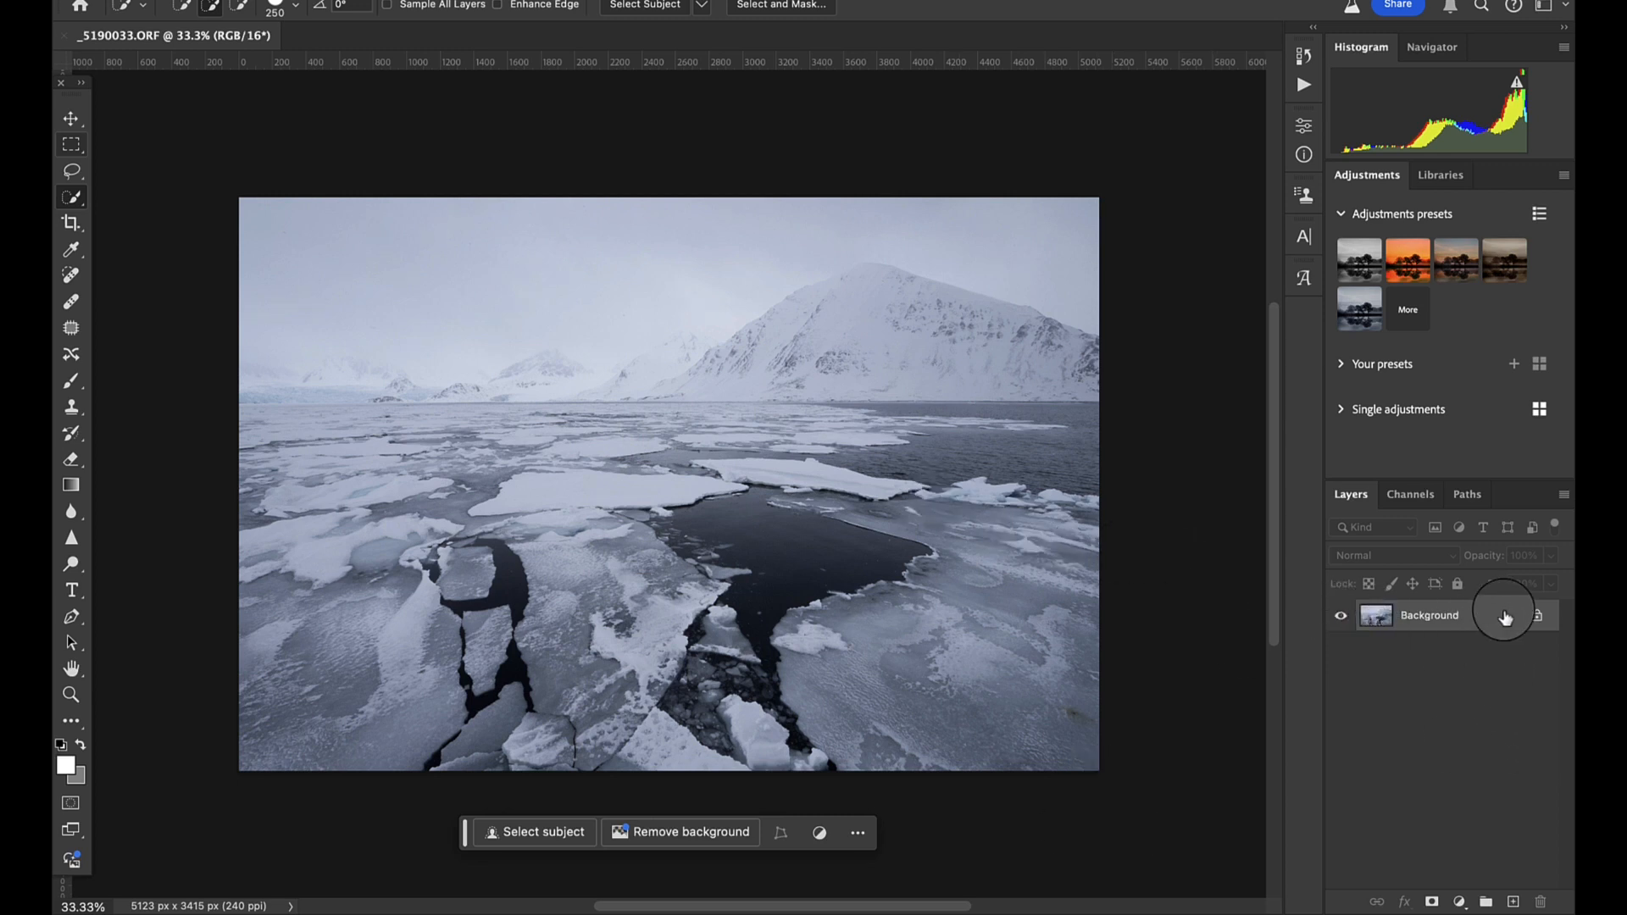
- Launch the Nik 7 Color Efex filter on the Background layer and continue with the trial
{"action": "left_click", "coordinate": [542, 2]}
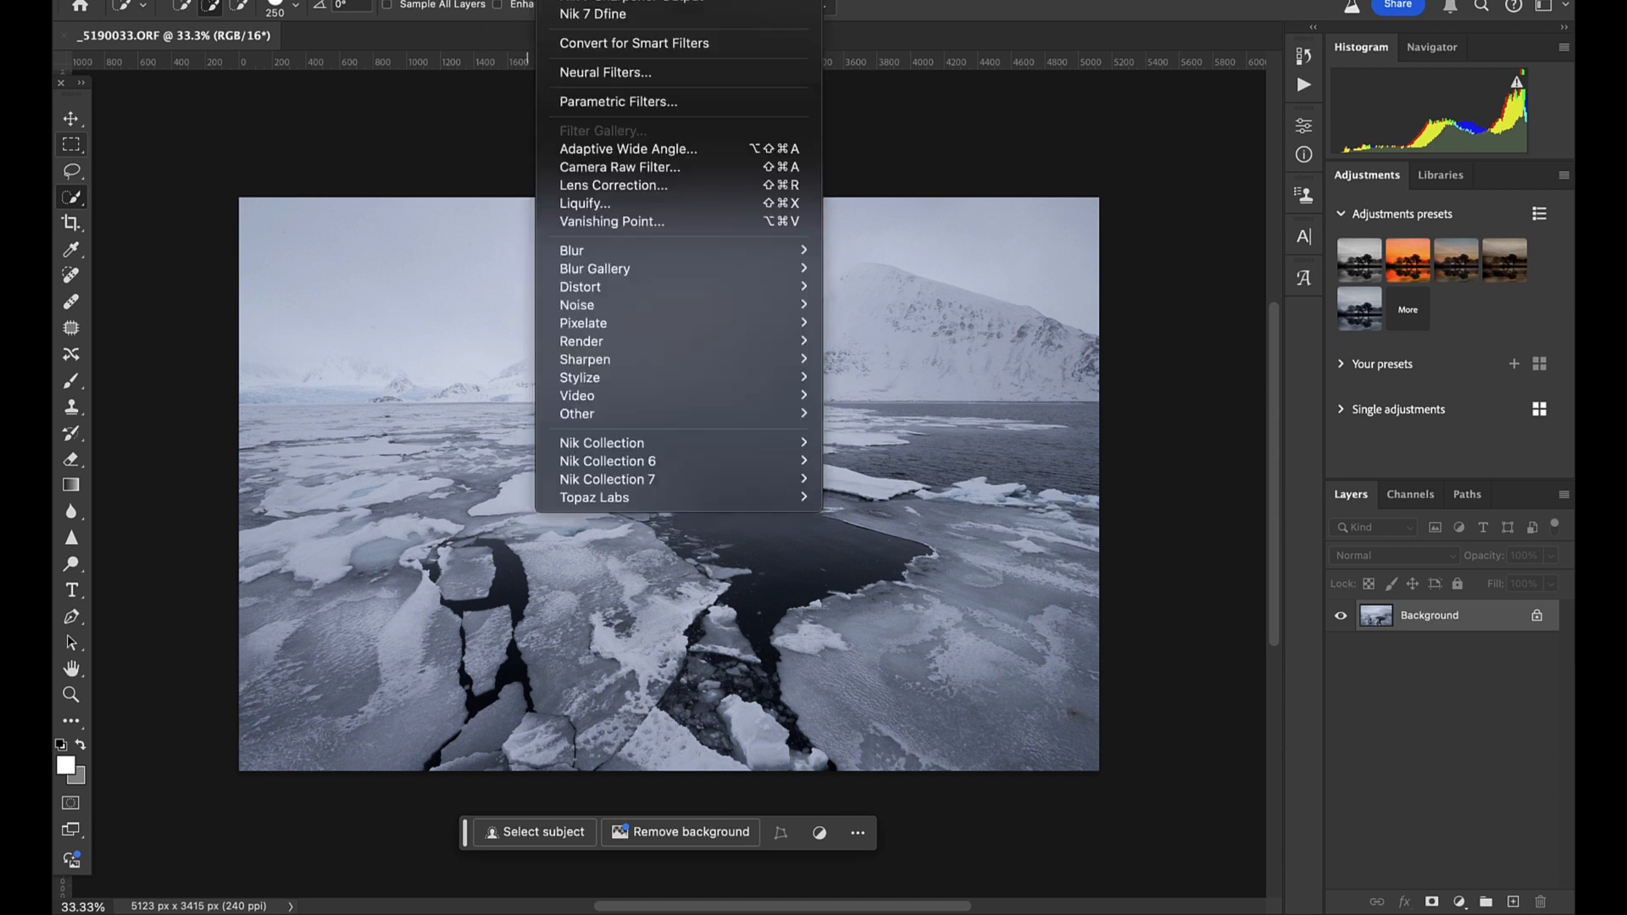
{"action": "mouse_move", "coordinate": [634, 481]}
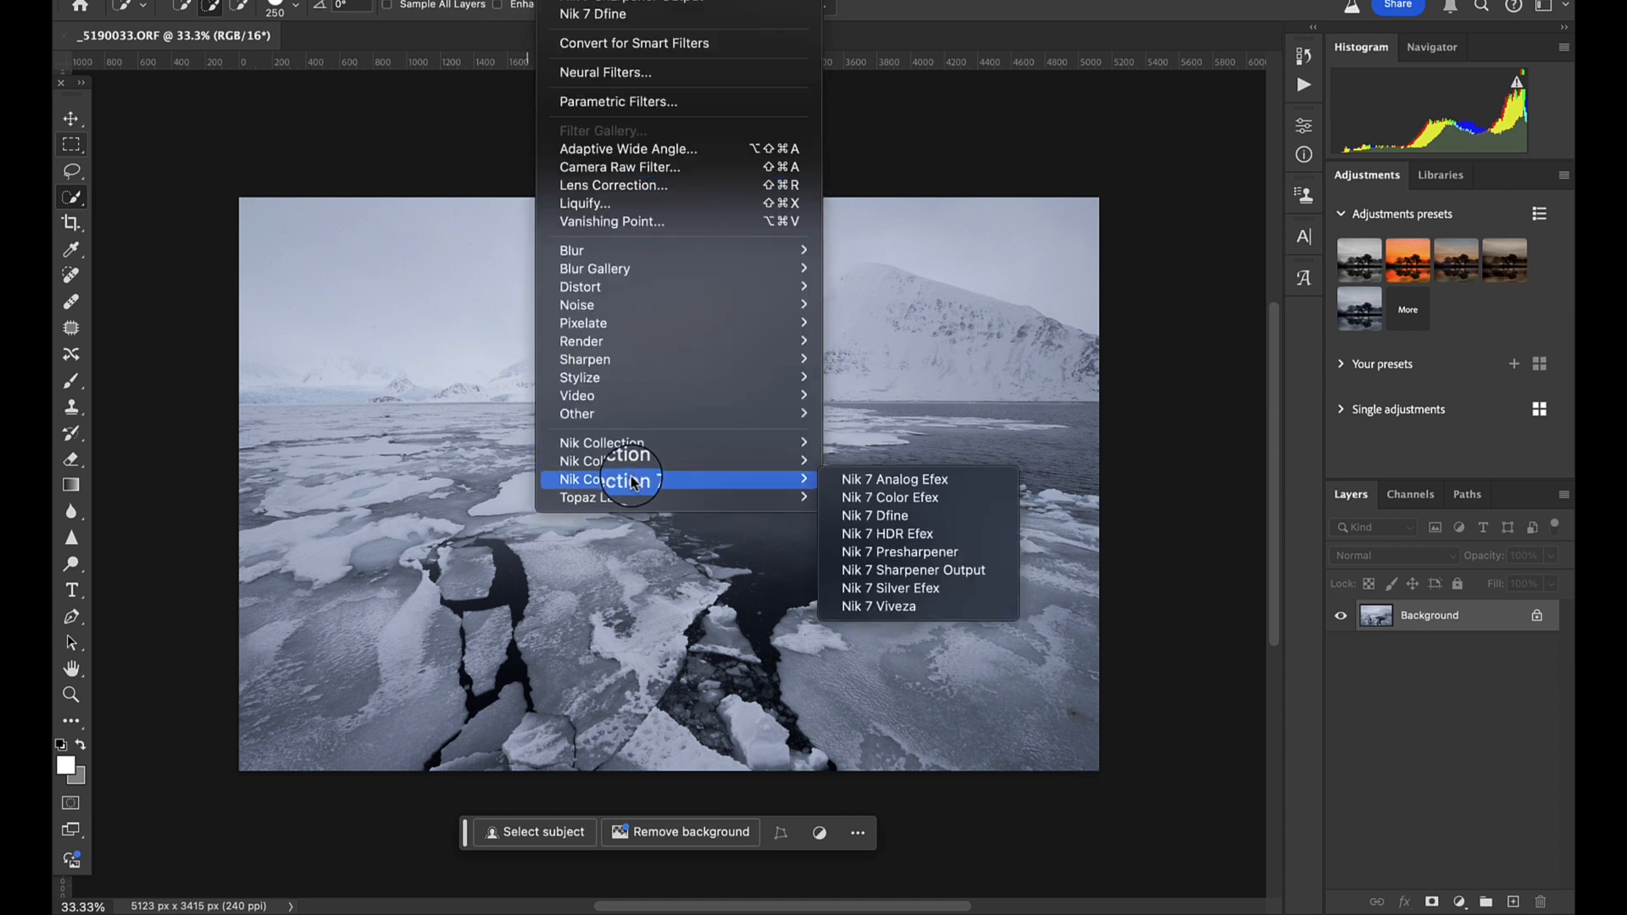
{"action": "mouse_move", "coordinate": [685, 462]}
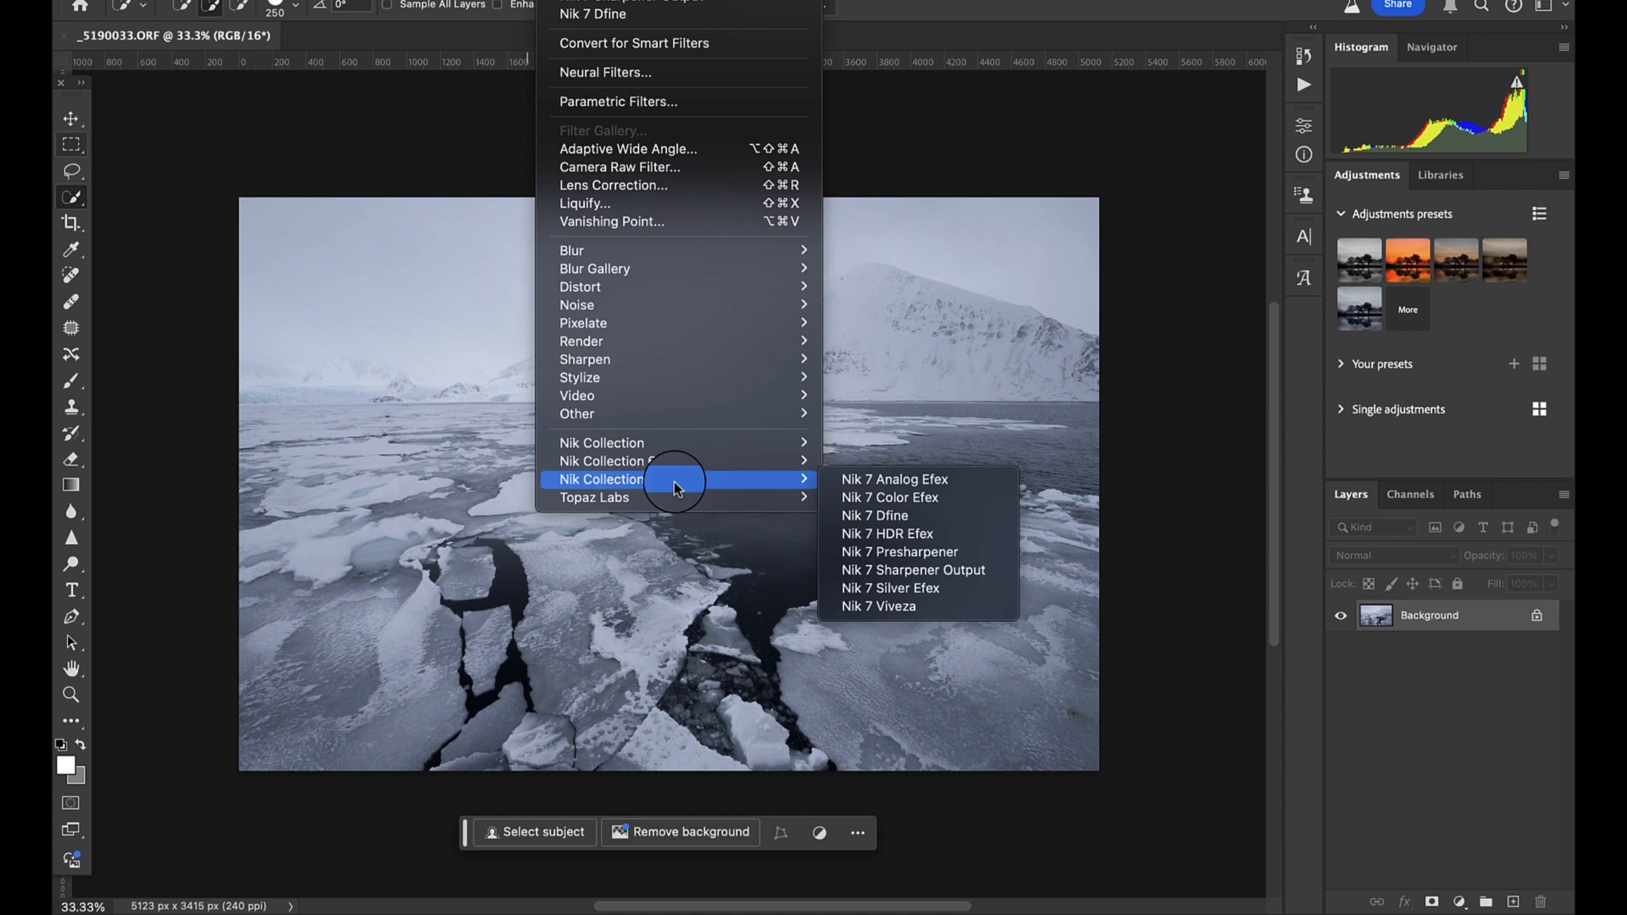
{"action": "left_click", "coordinate": [958, 497]}
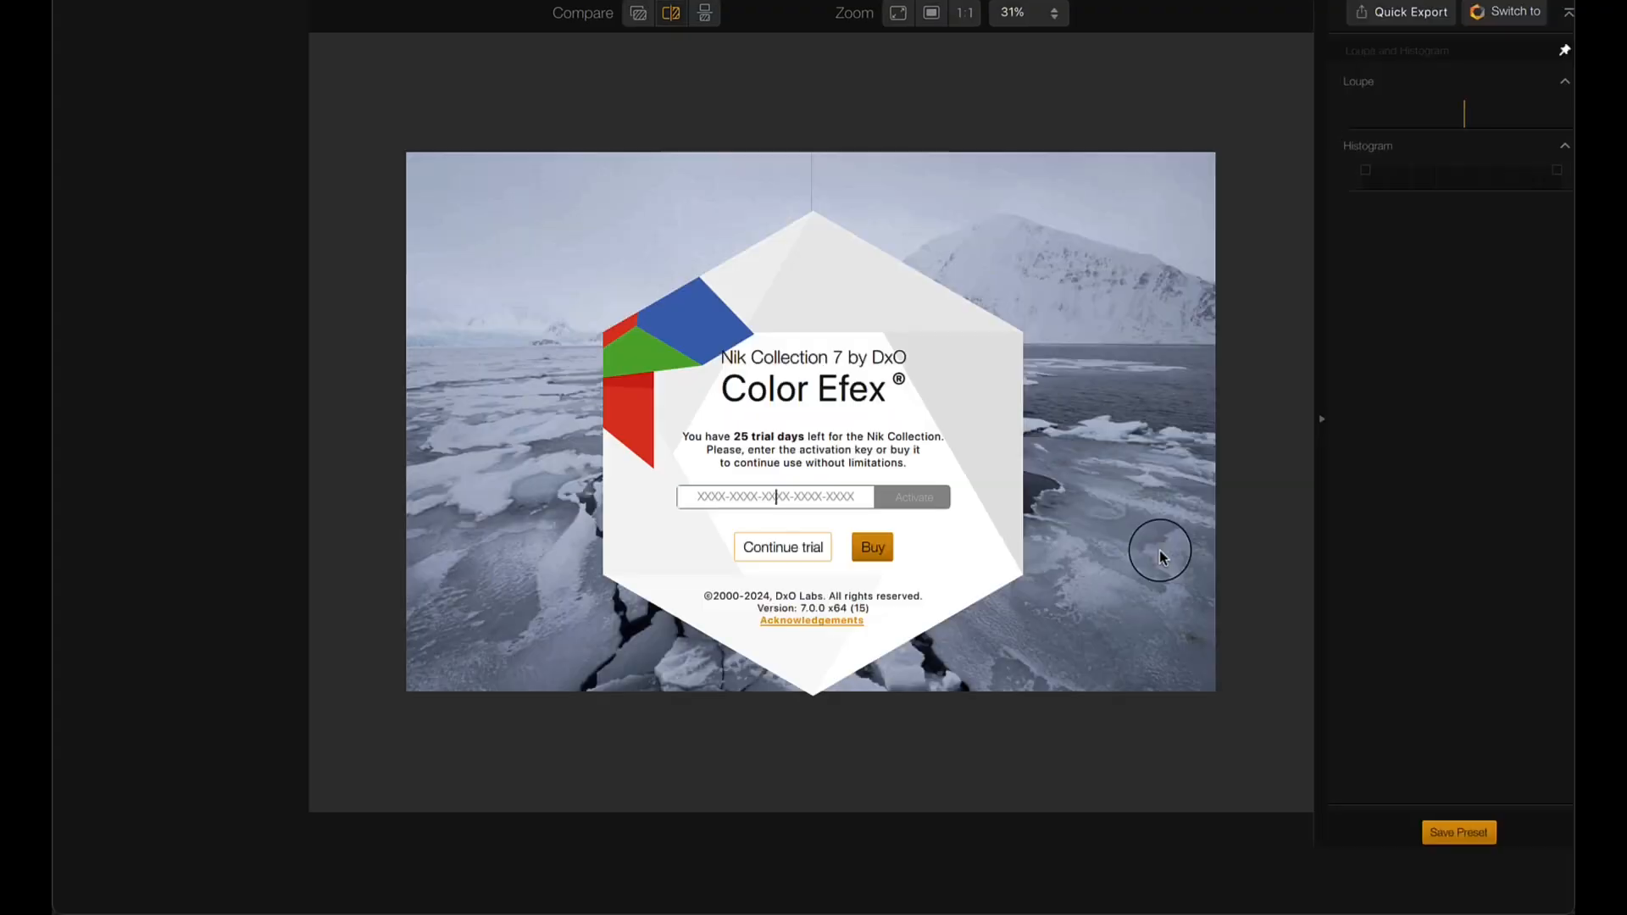
{"action": "left_click", "coordinate": [788, 552]}
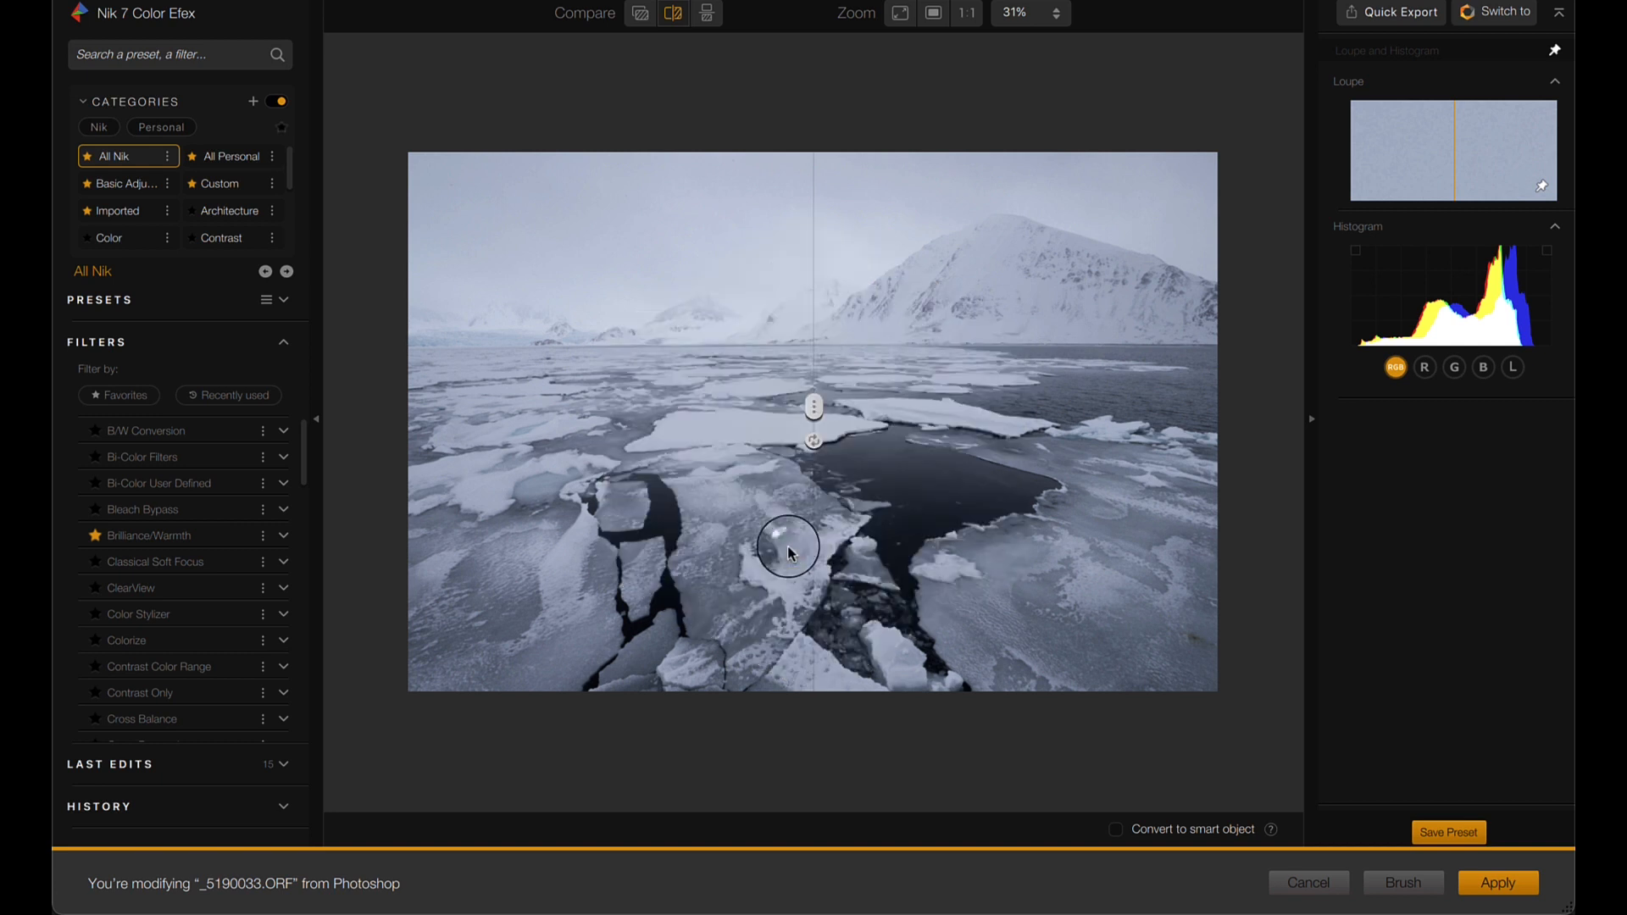
- Limit the filter list to favorites, add Pro Contrast, and move the comparison divider to the photo's left edge
{"action": "left_click", "coordinate": [123, 397]}
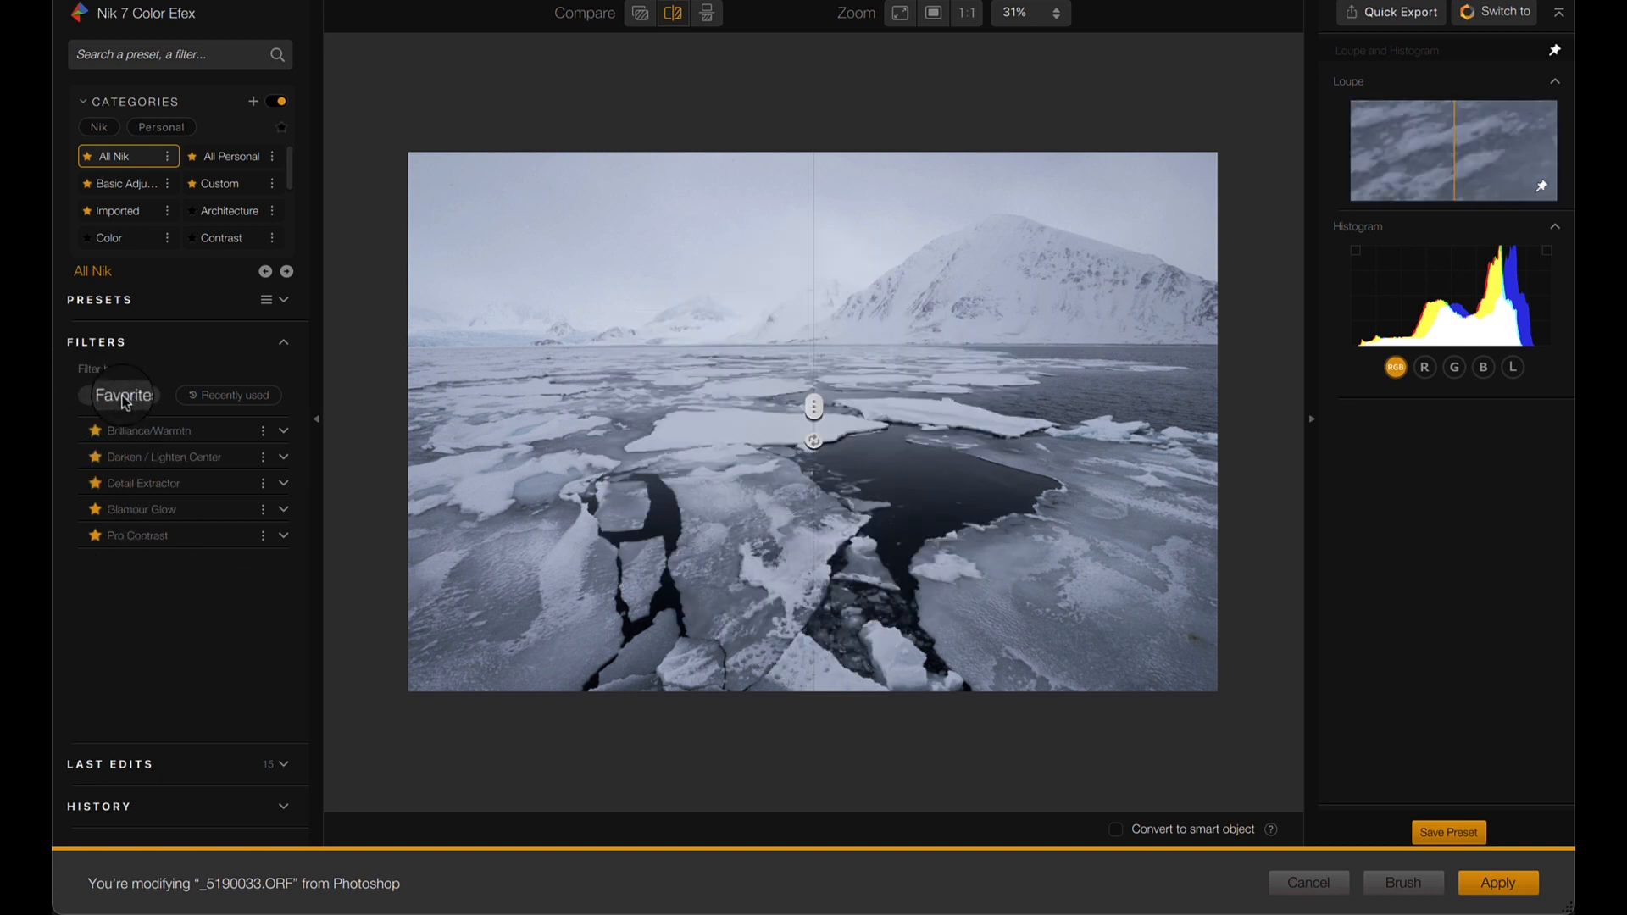
{"action": "left_click", "coordinate": [105, 159]}
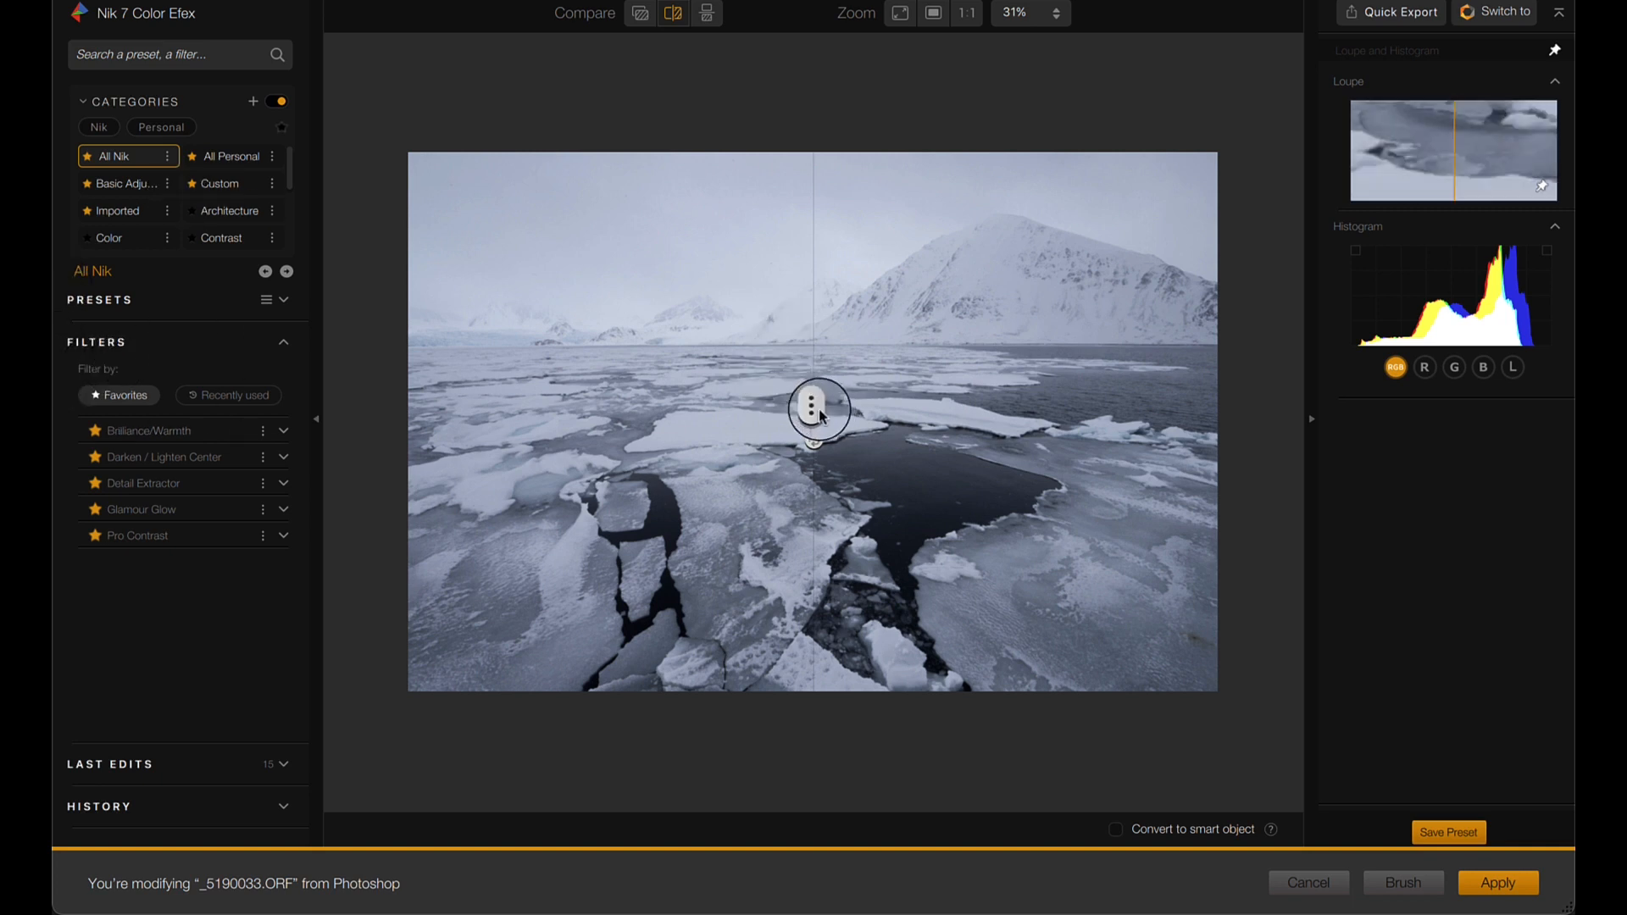
{"action": "left_click_drag", "start_coordinate": [814, 407], "coordinate": [619, 407]}
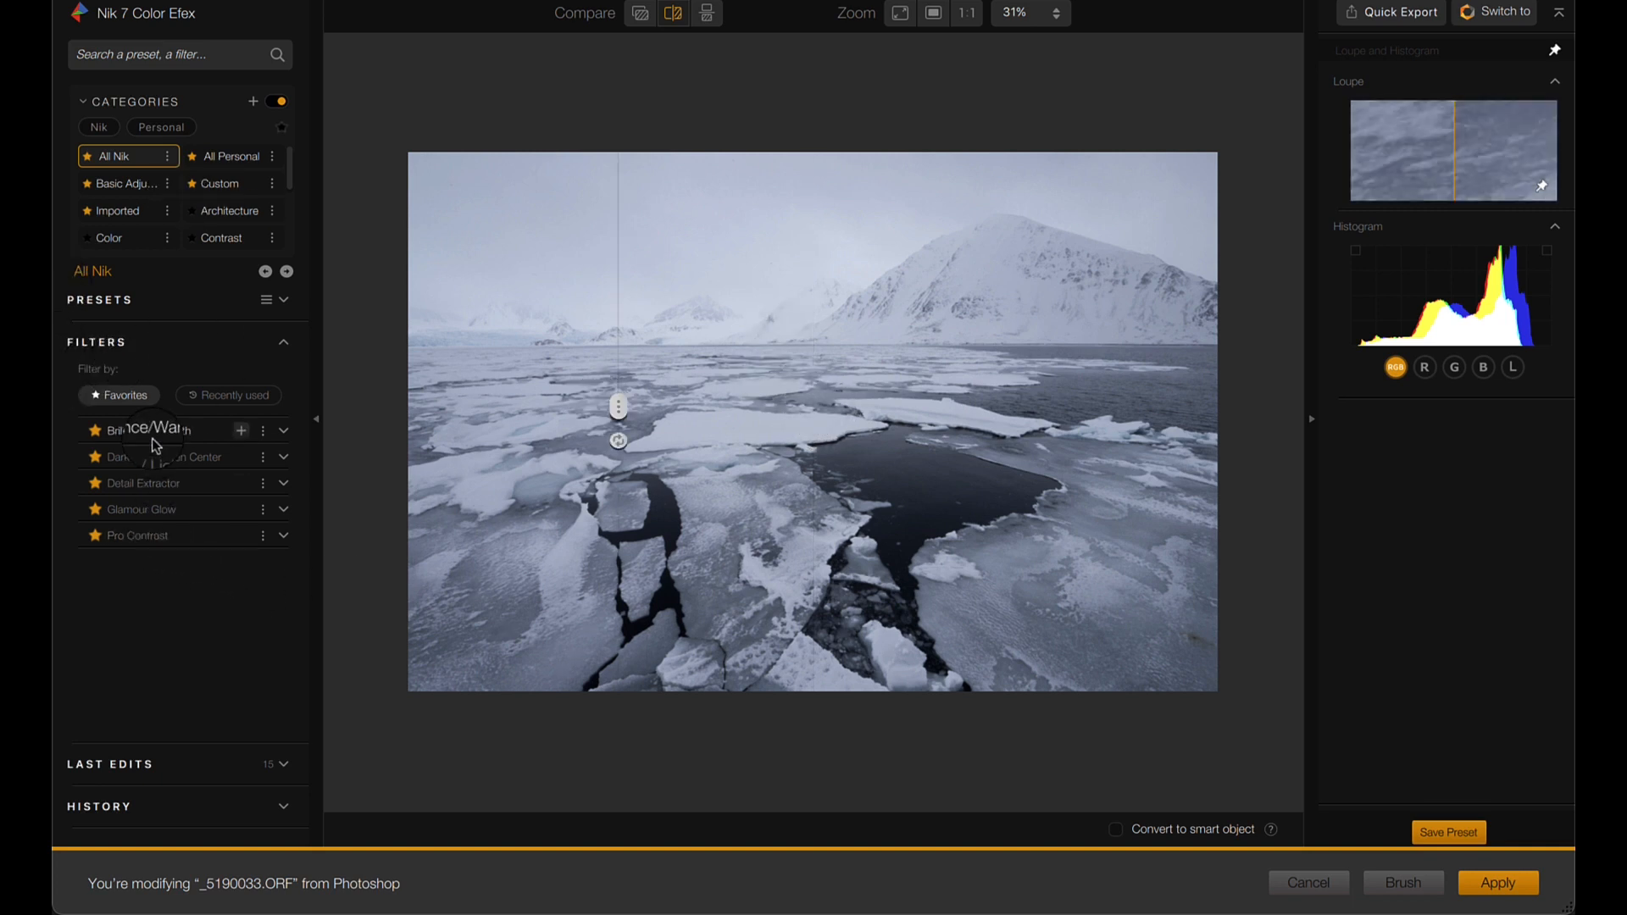
{"action": "left_click", "coordinate": [139, 537]}
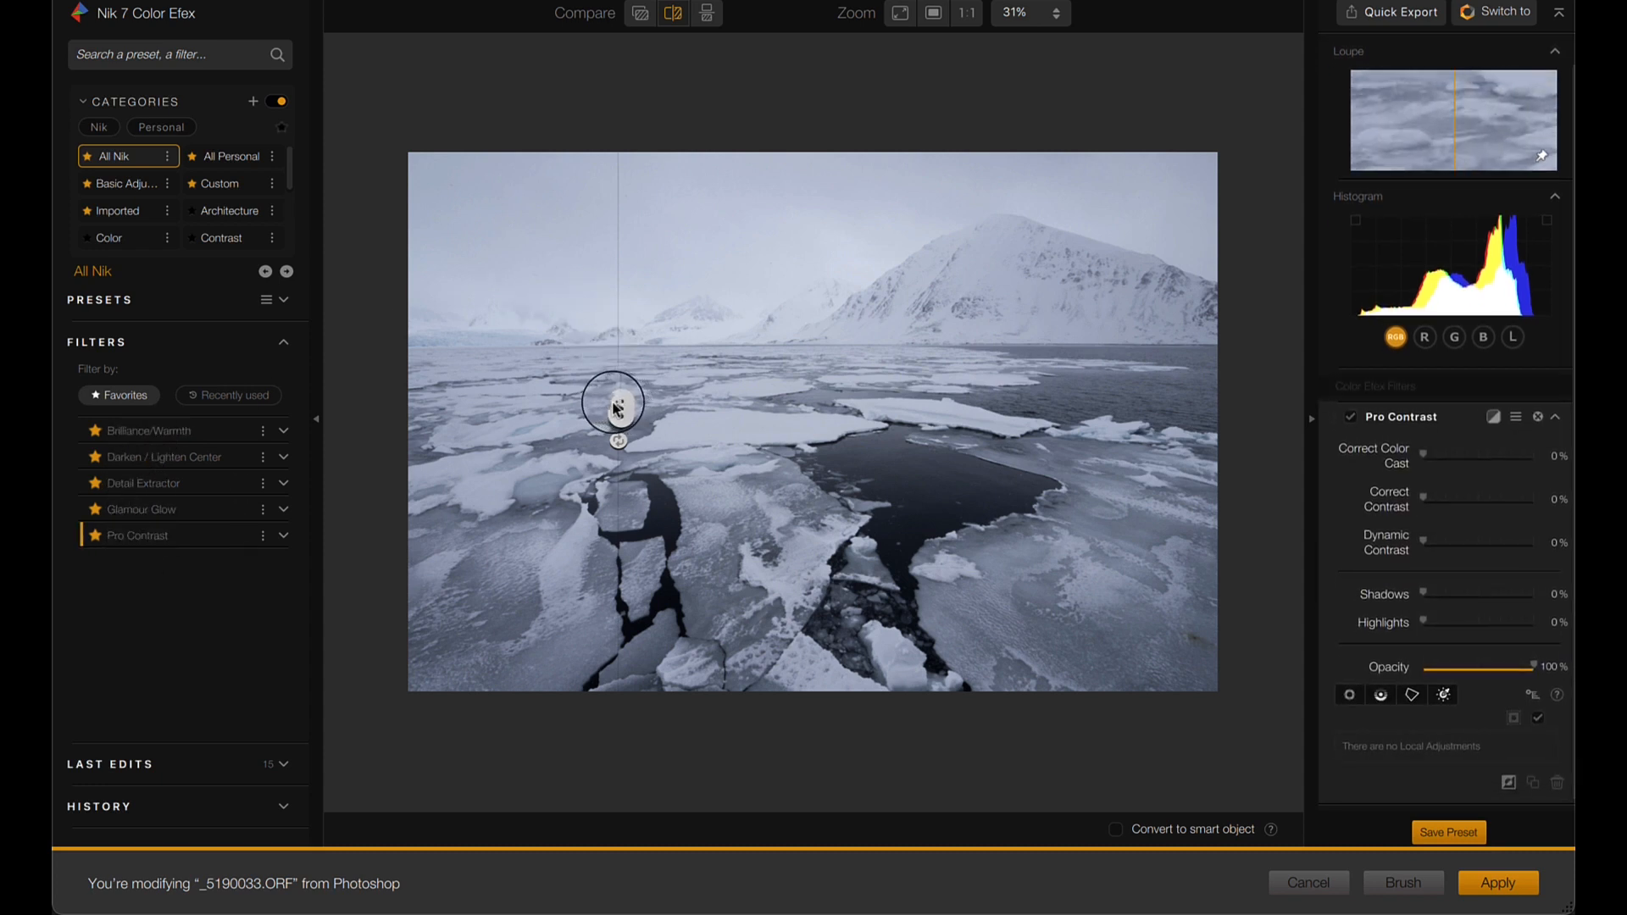
{"action": "left_click_drag", "start_coordinate": [616, 408], "coordinate": [359, 402]}
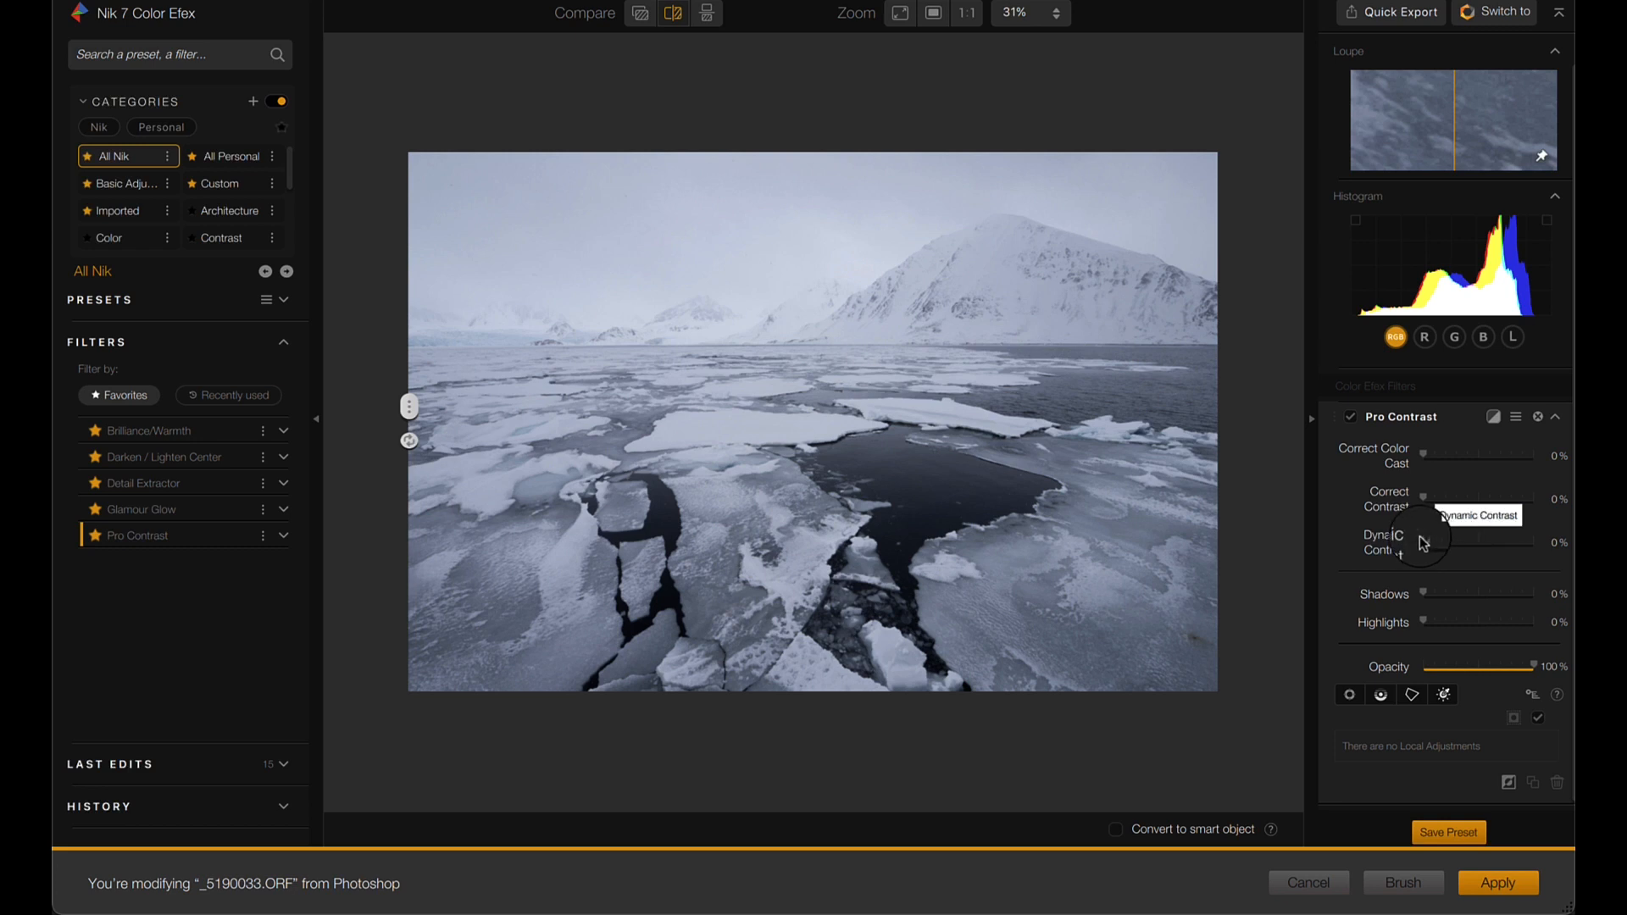
- Set Pro Contrast's Dynamic Contrast to 70% and apply the filter to the photo
{"action": "left_click_drag", "start_coordinate": [1424, 543], "coordinate": [1502, 550]}
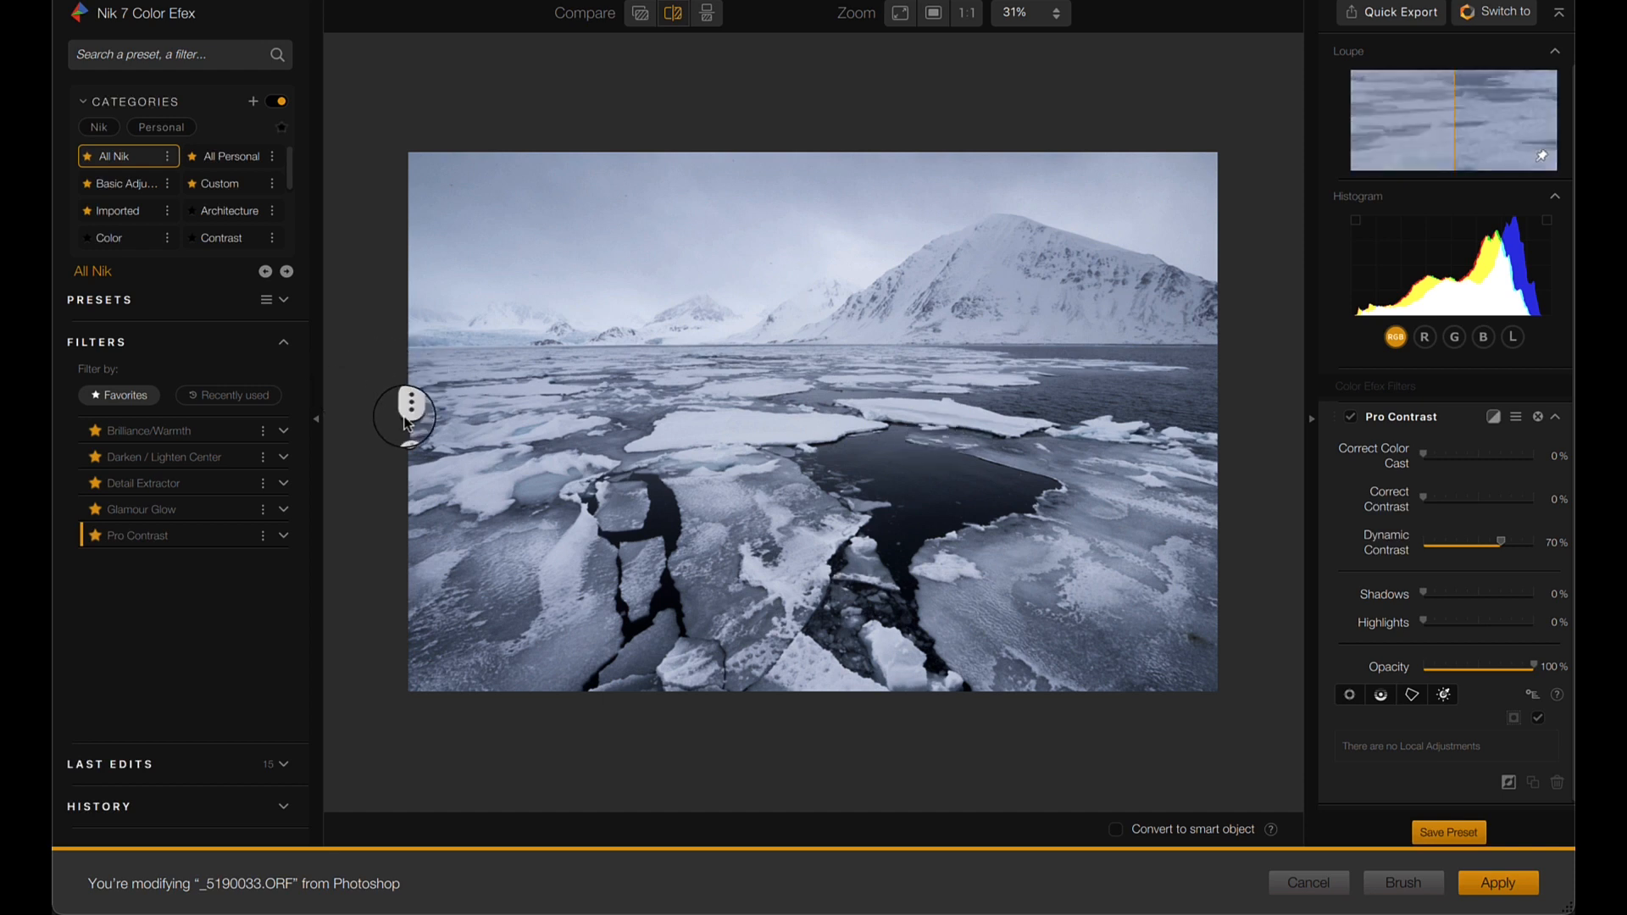
{"action": "left_click_drag", "start_coordinate": [409, 407], "coordinate": [395, 344]}
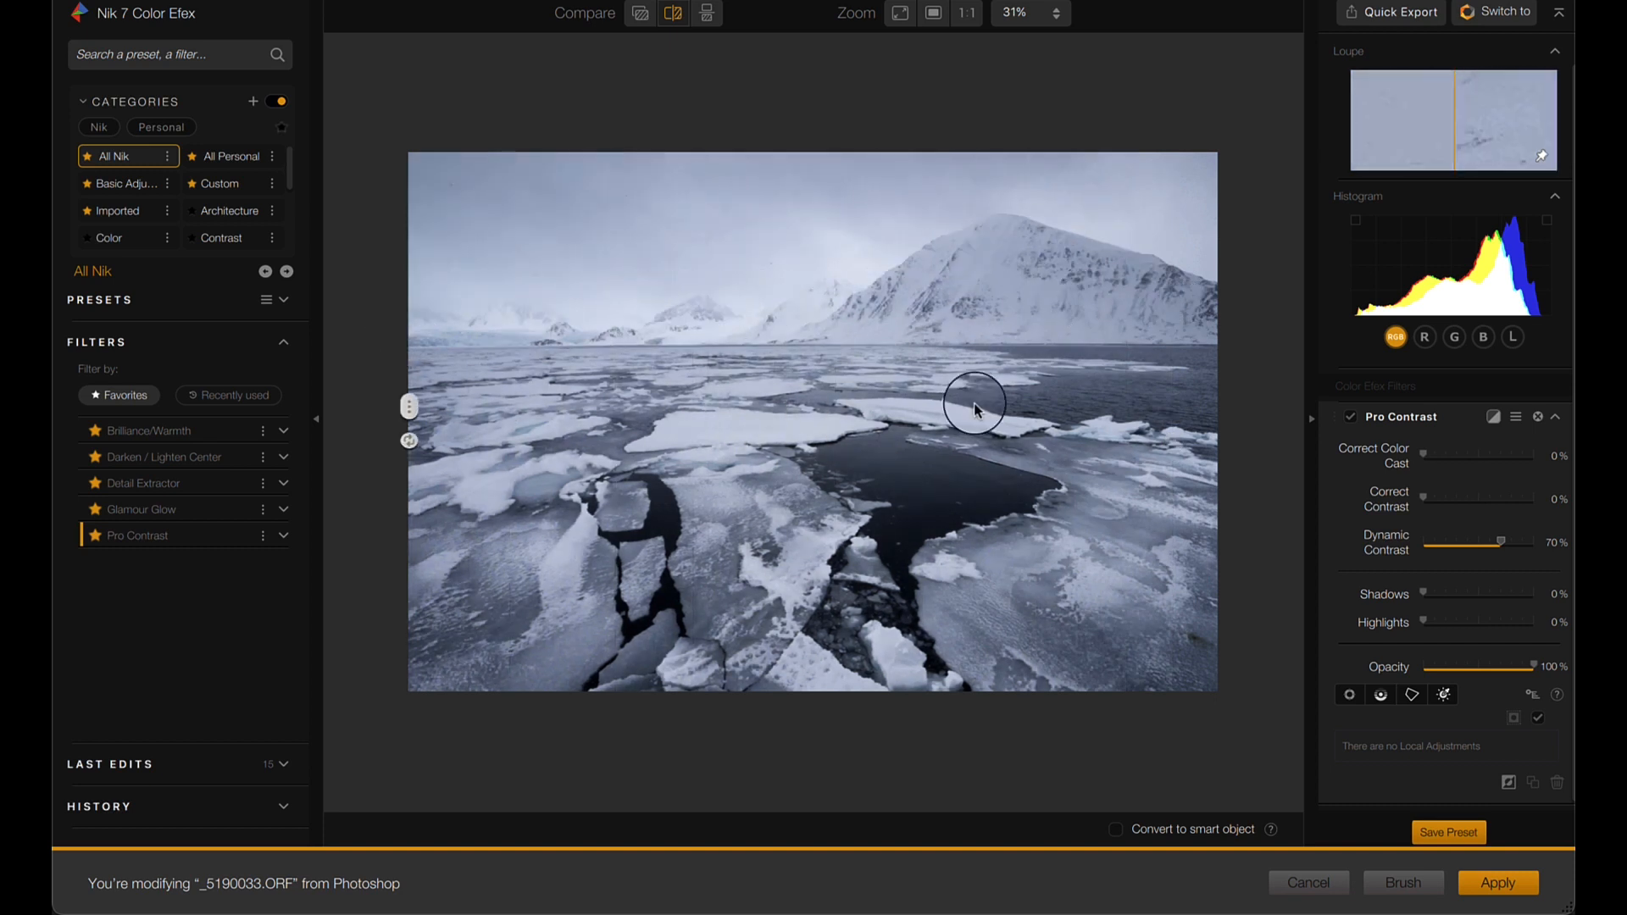
{"action": "left_click", "coordinate": [1499, 894]}
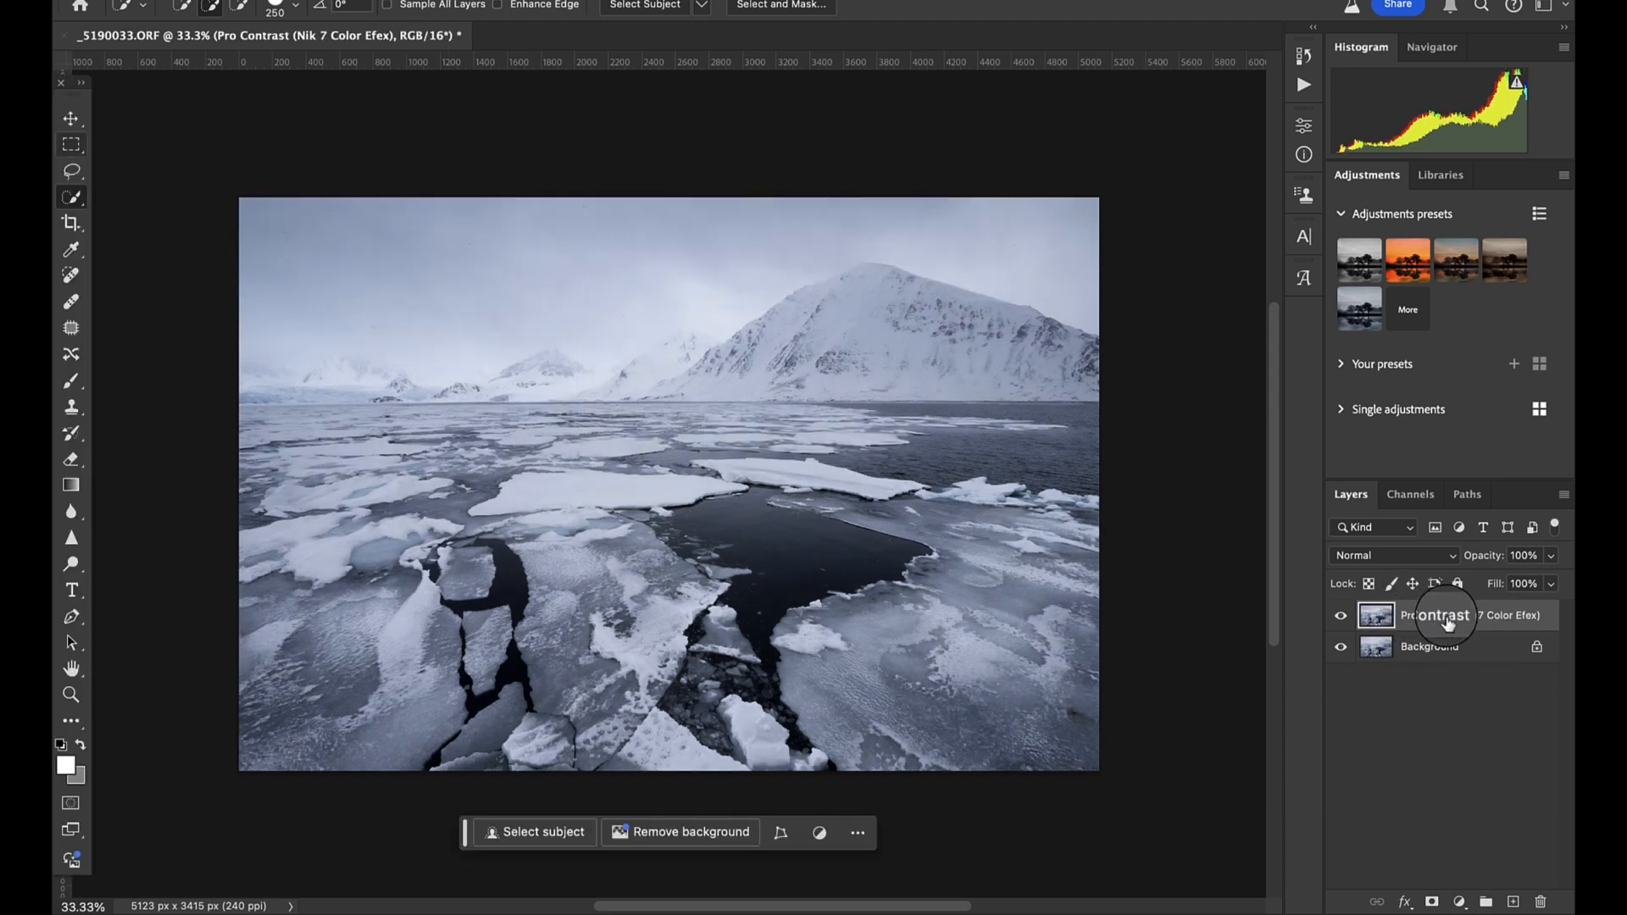
- Toggle the Pro Contrast layer's visibility to compare the photo before and after the filter
{"action": "left_click", "coordinate": [1341, 616]}
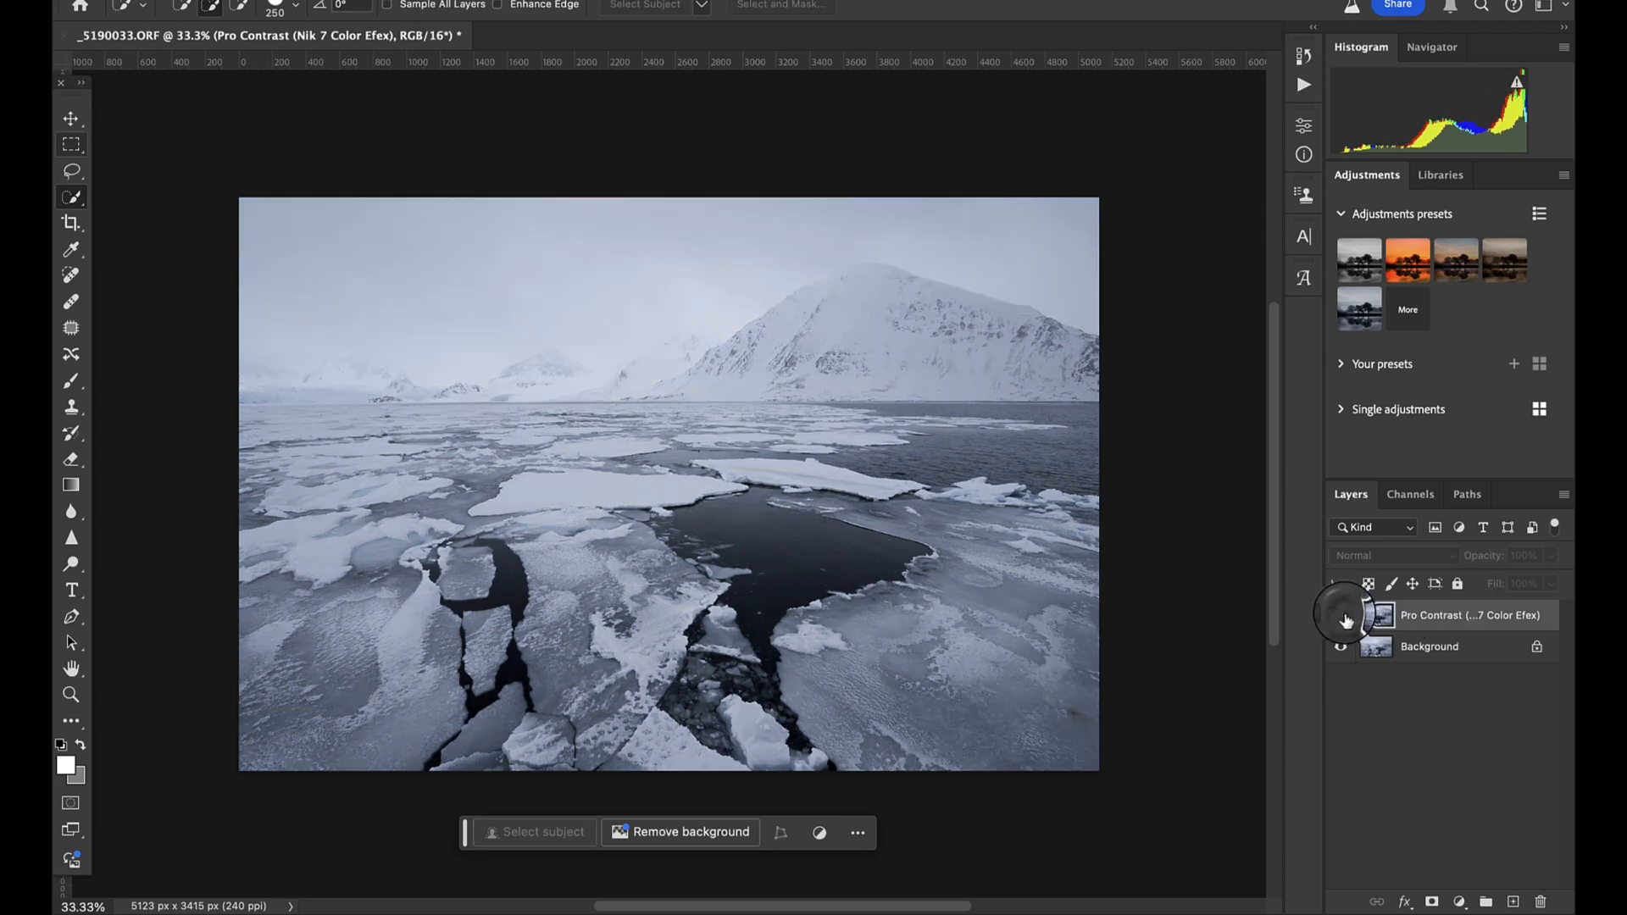
{"action": "left_click", "coordinate": [1341, 616]}
{"action": "left_click", "coordinate": [1341, 616]}
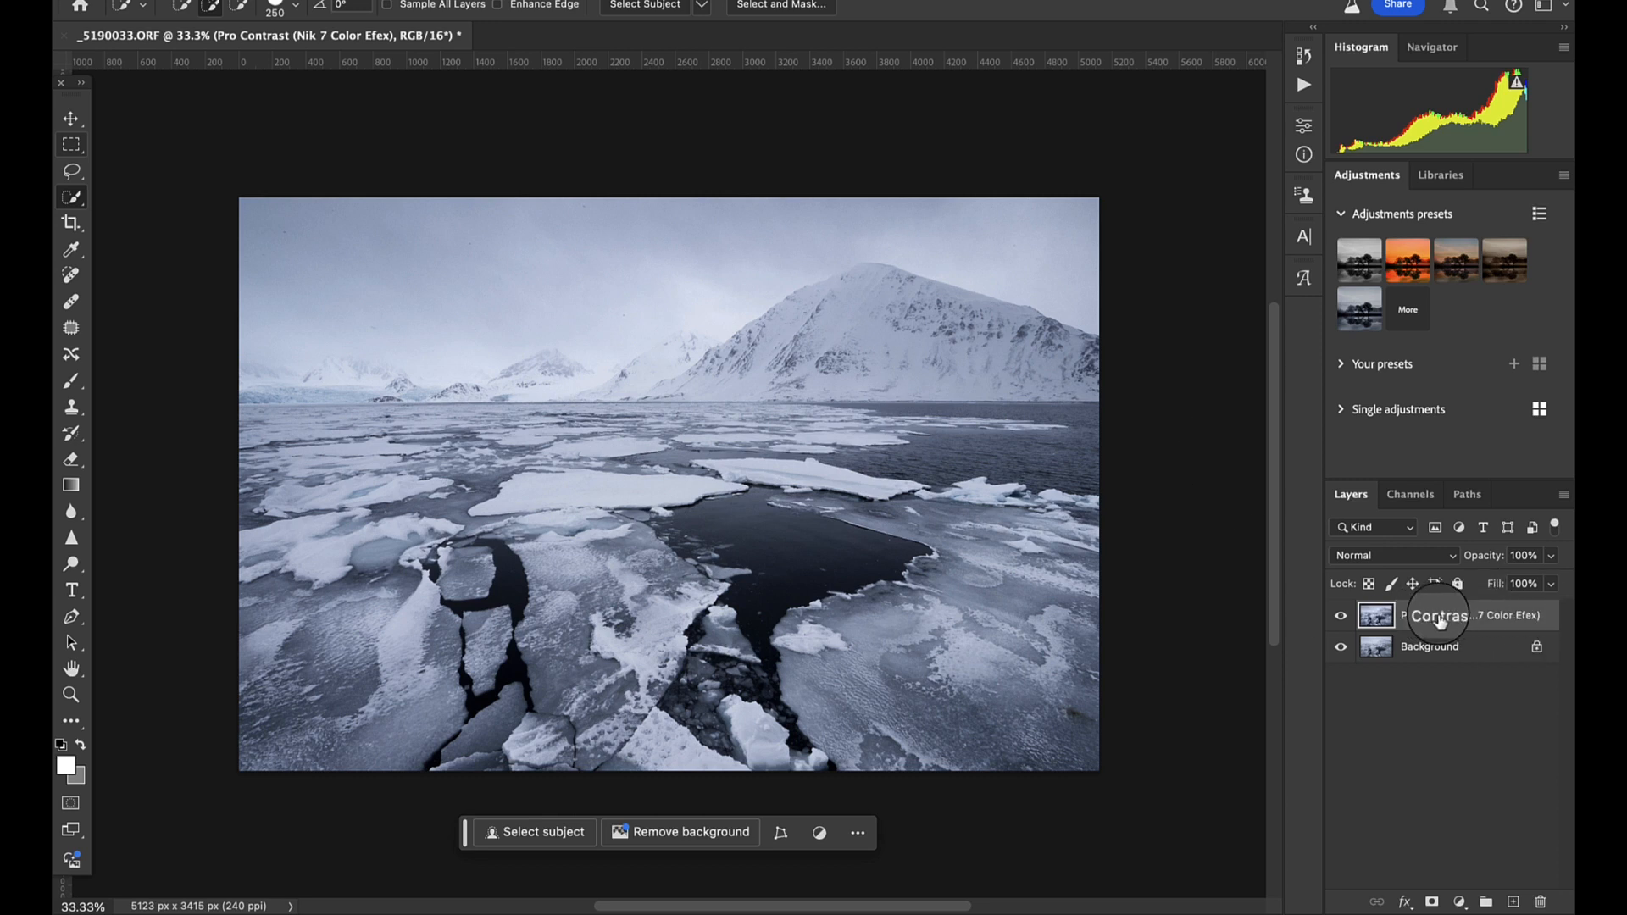
- Duplicate the Pro Contrast layer and open the copy in the Camera Raw Filter
{"action": "key", "text": "super+j"}
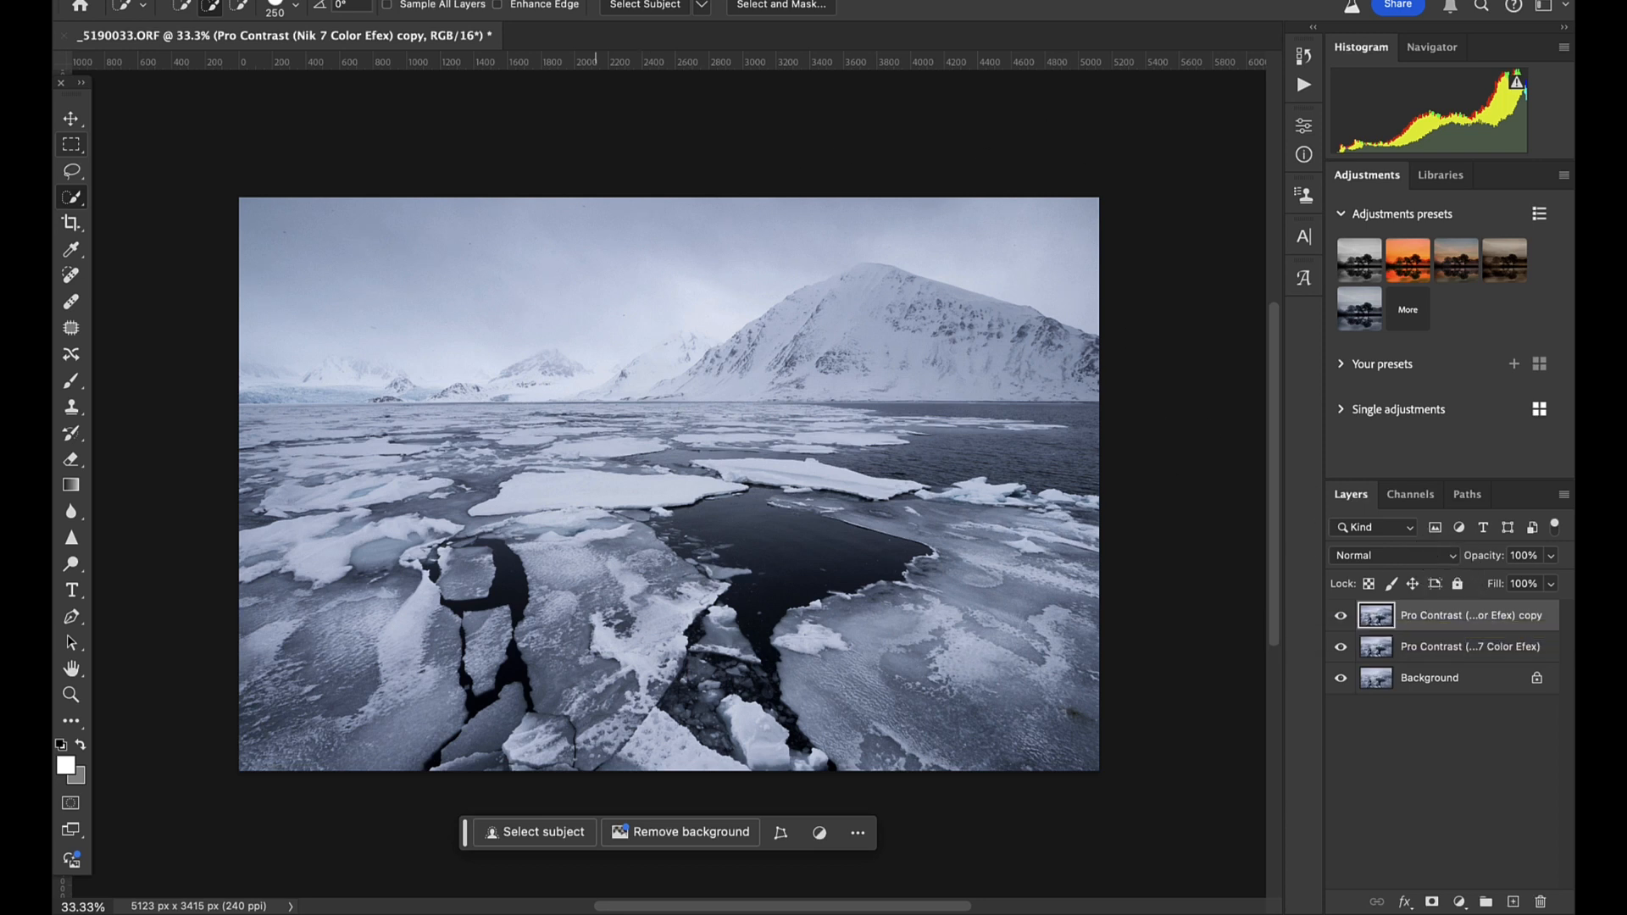
{"action": "left_click", "coordinate": [559, 2]}
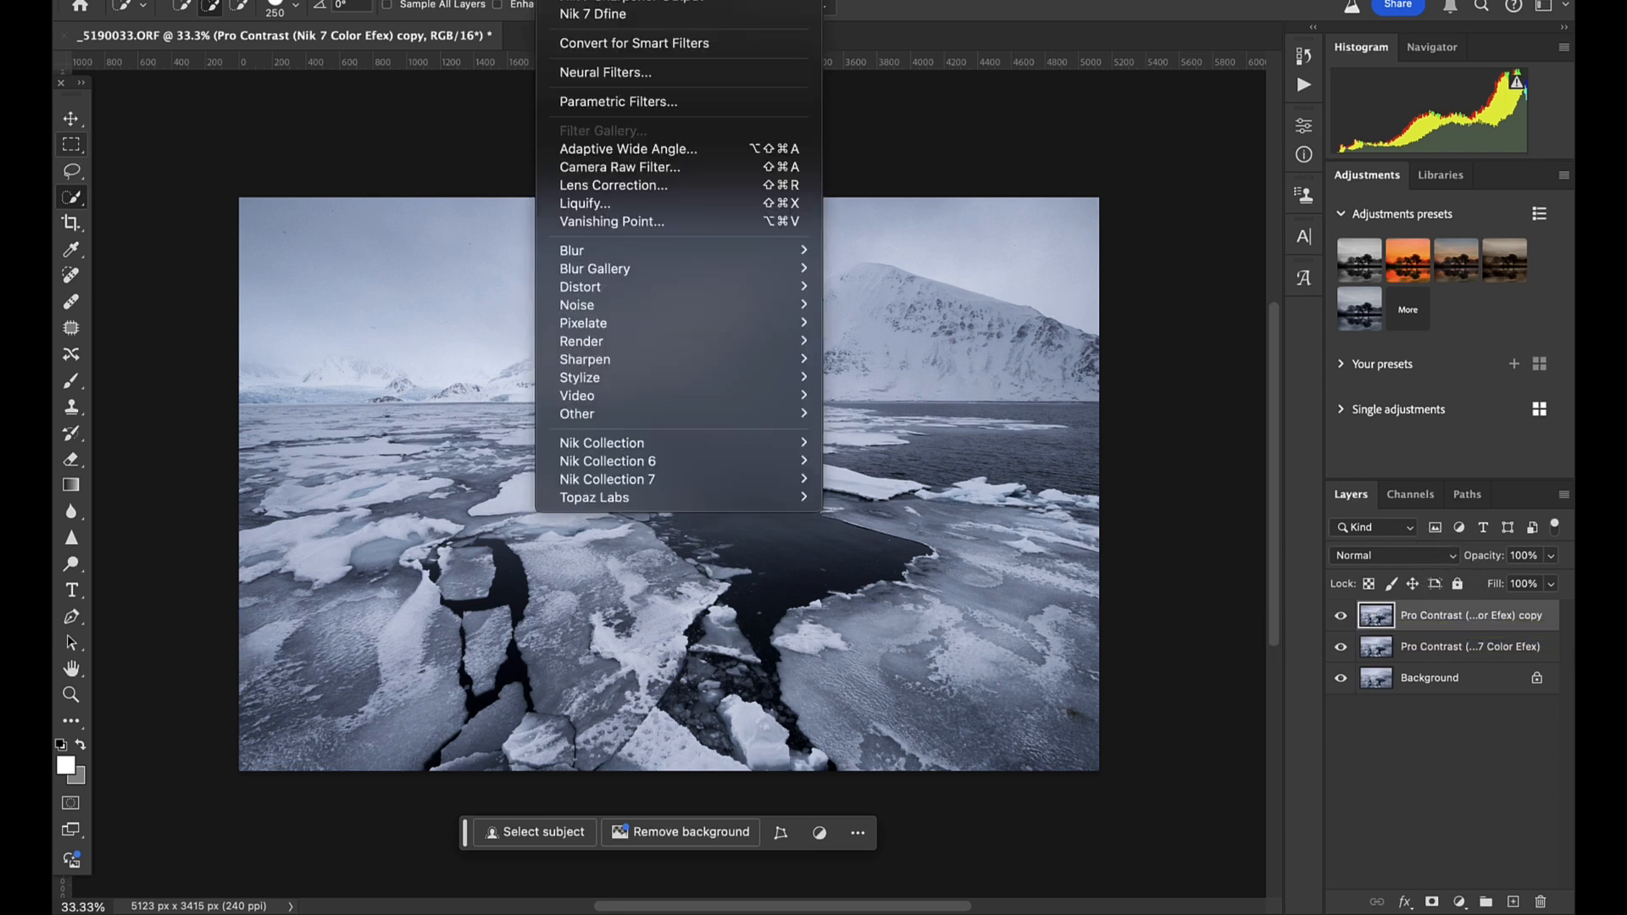
{"action": "left_click", "coordinate": [731, 169]}
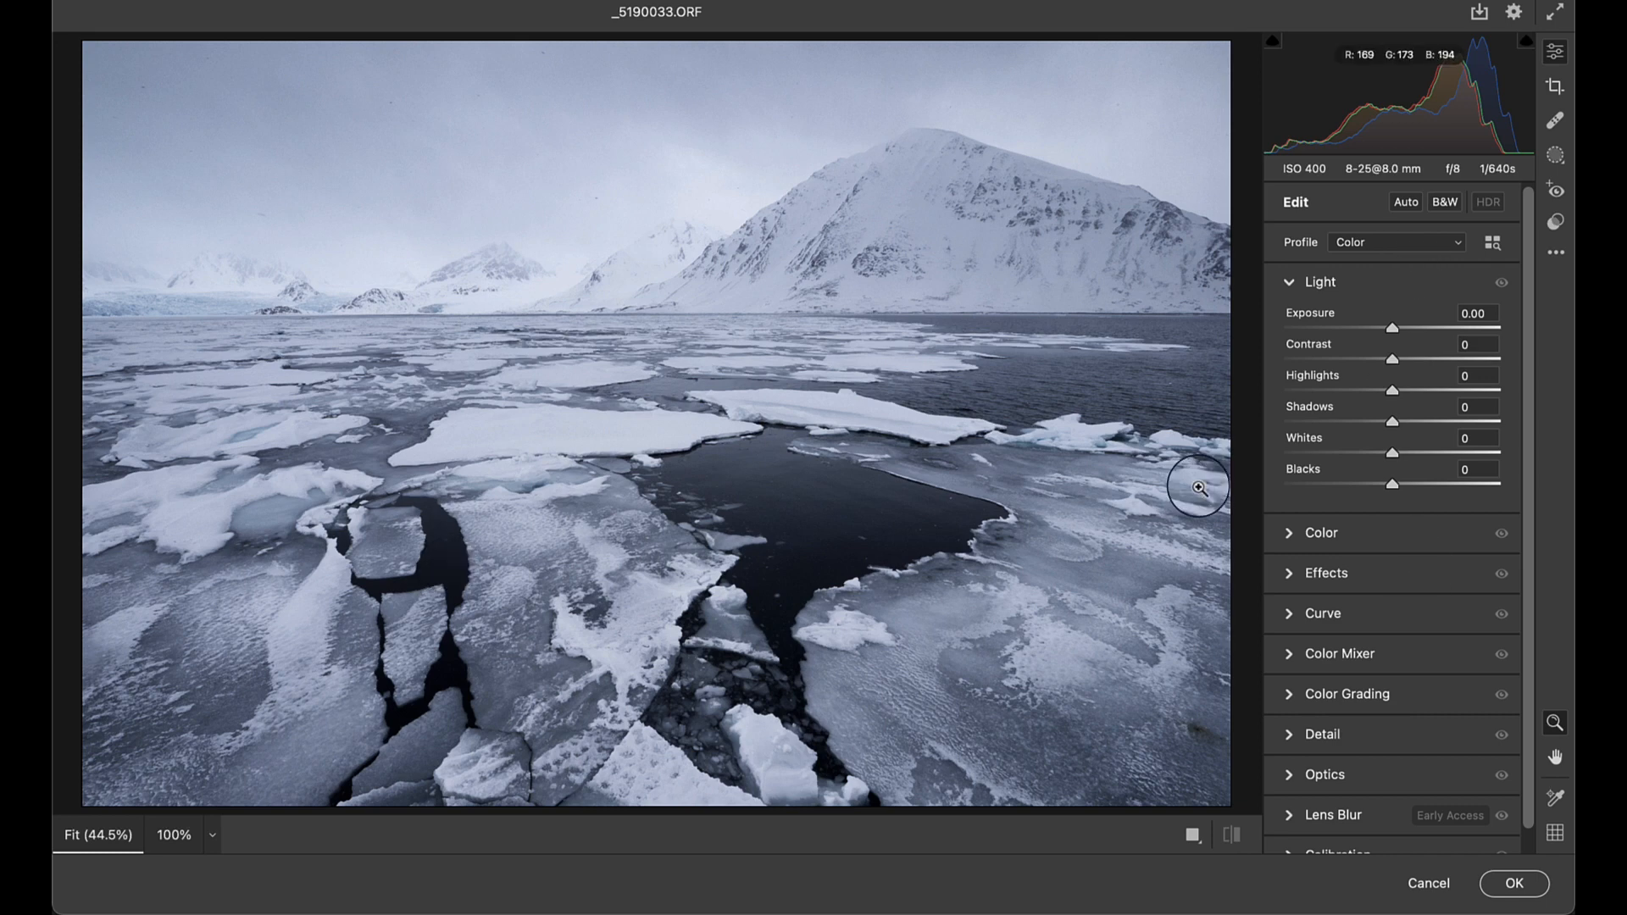
- Create a Sky mask for the photo and bring up its Effects settings
{"action": "left_click", "coordinate": [1555, 155]}
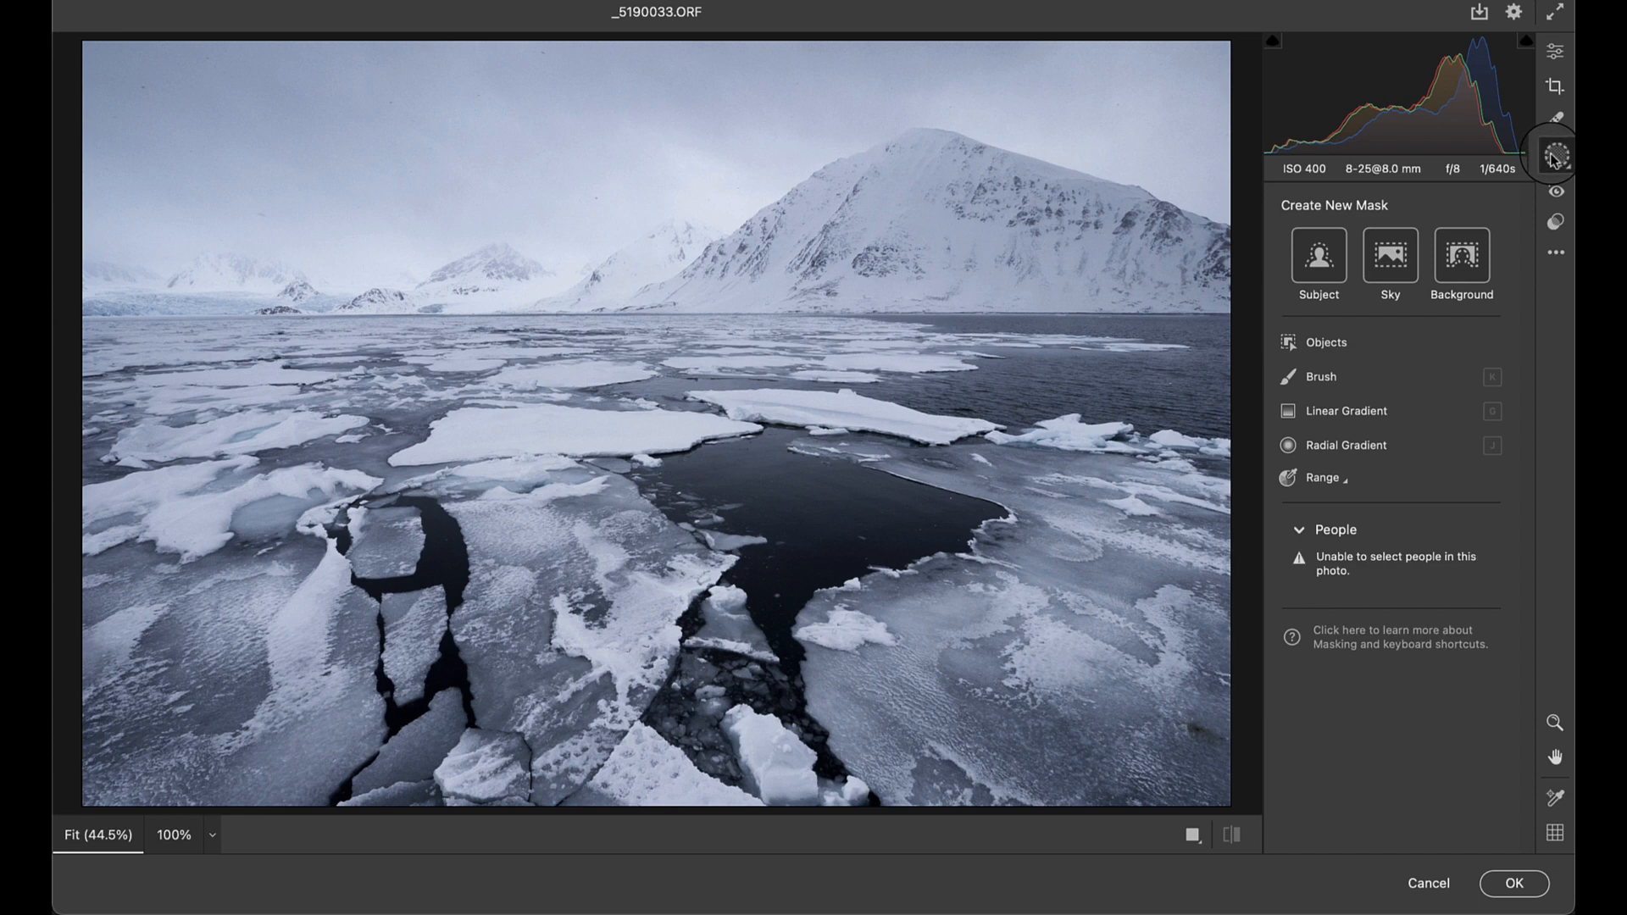
{"action": "left_click", "coordinate": [1395, 251]}
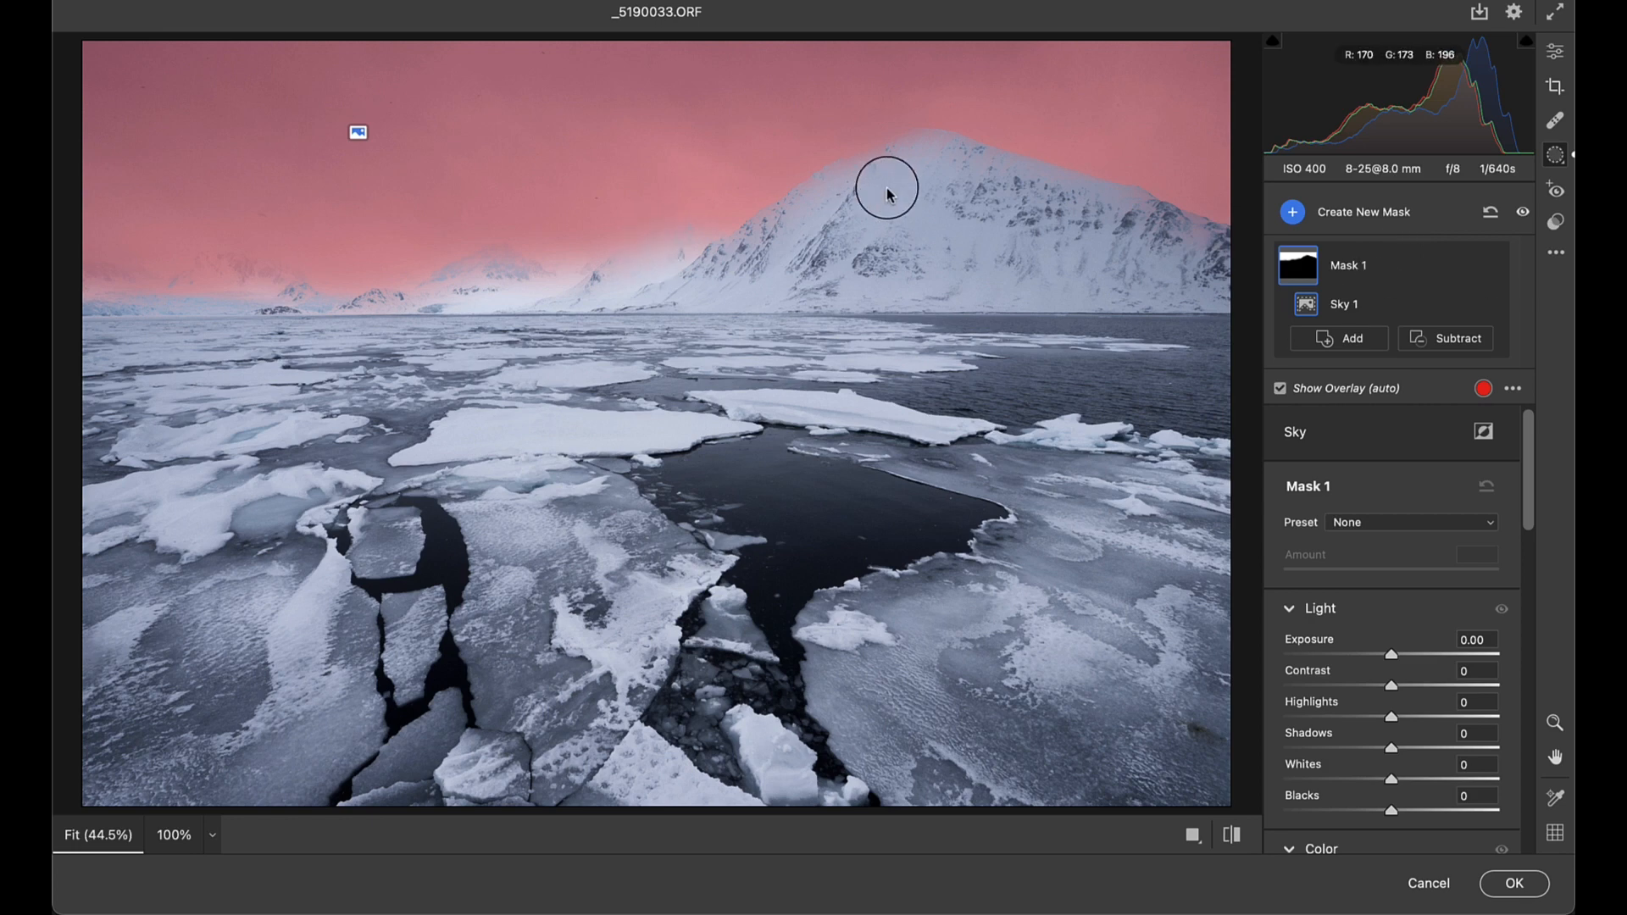
{"action": "scroll", "coordinate": [1457, 635], "scroll_direction": "down", "scroll_amount": 10}
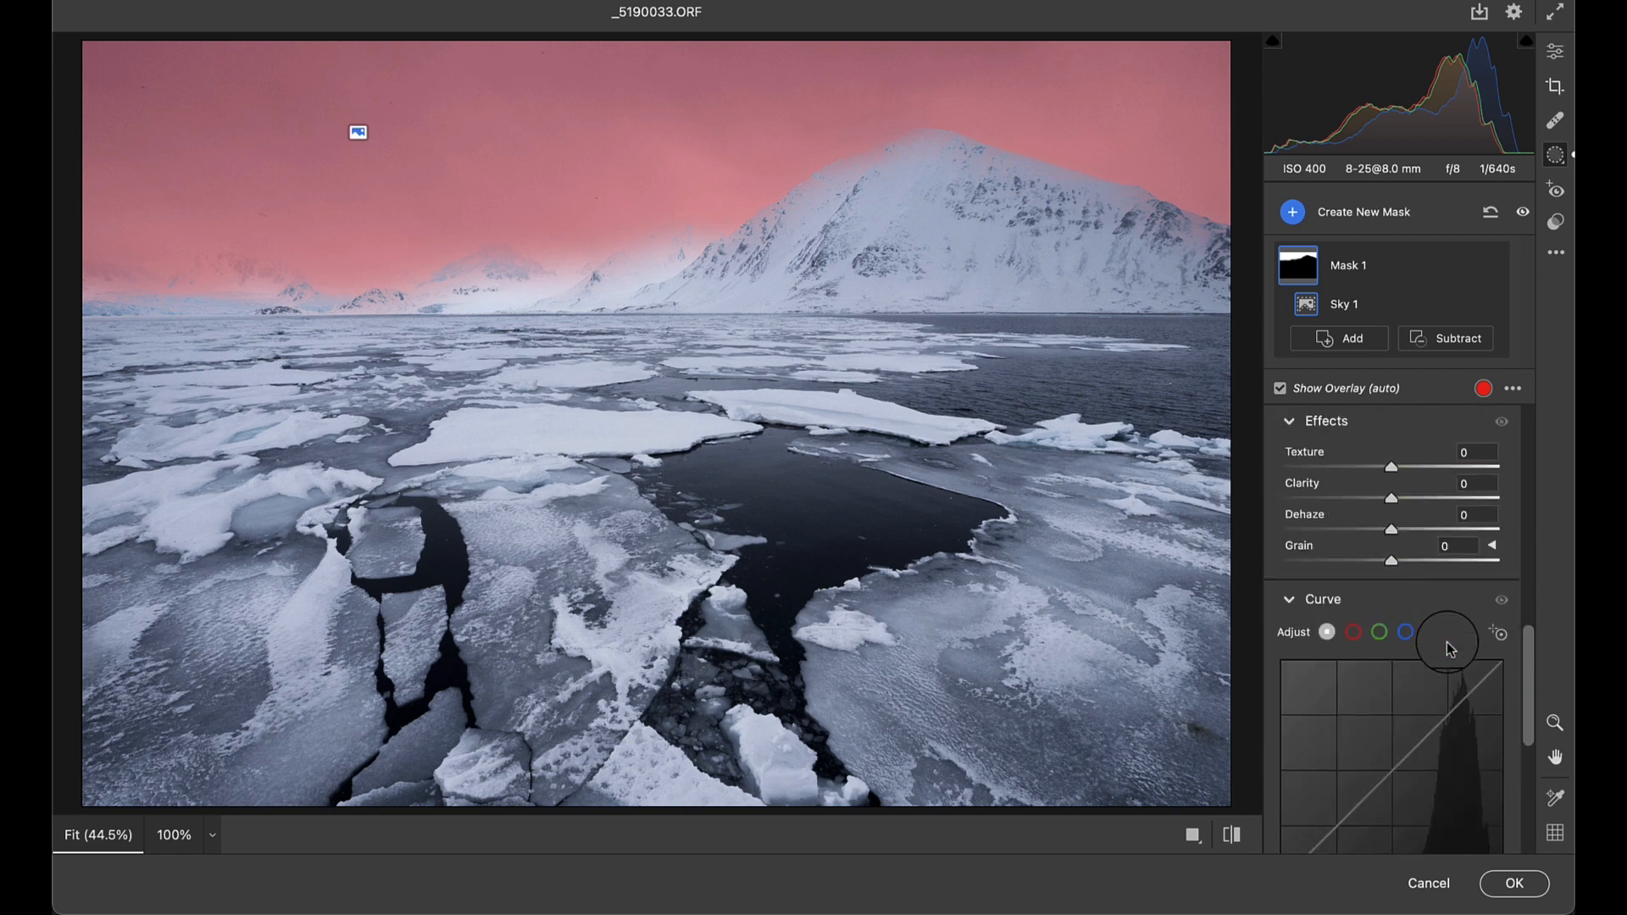
- Hide the Sky mask's overlay and inspect the sky and mountains up close
{"action": "scroll", "coordinate": [1390, 560], "scroll_direction": "up", "scroll_amount": 2}
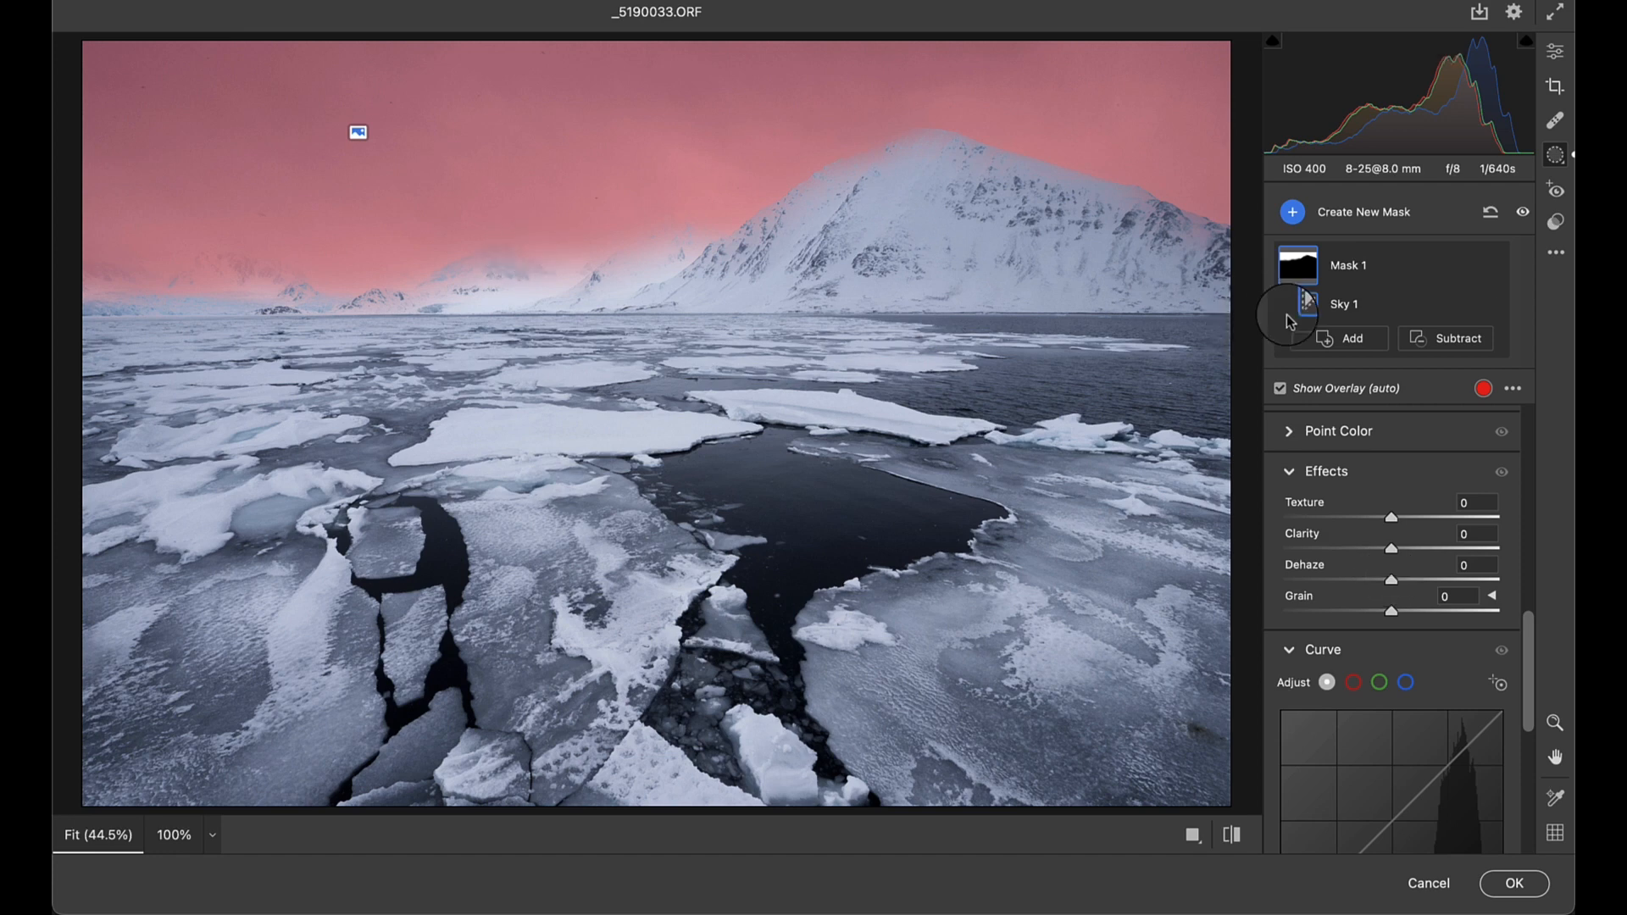
{"action": "left_click", "coordinate": [1281, 390]}
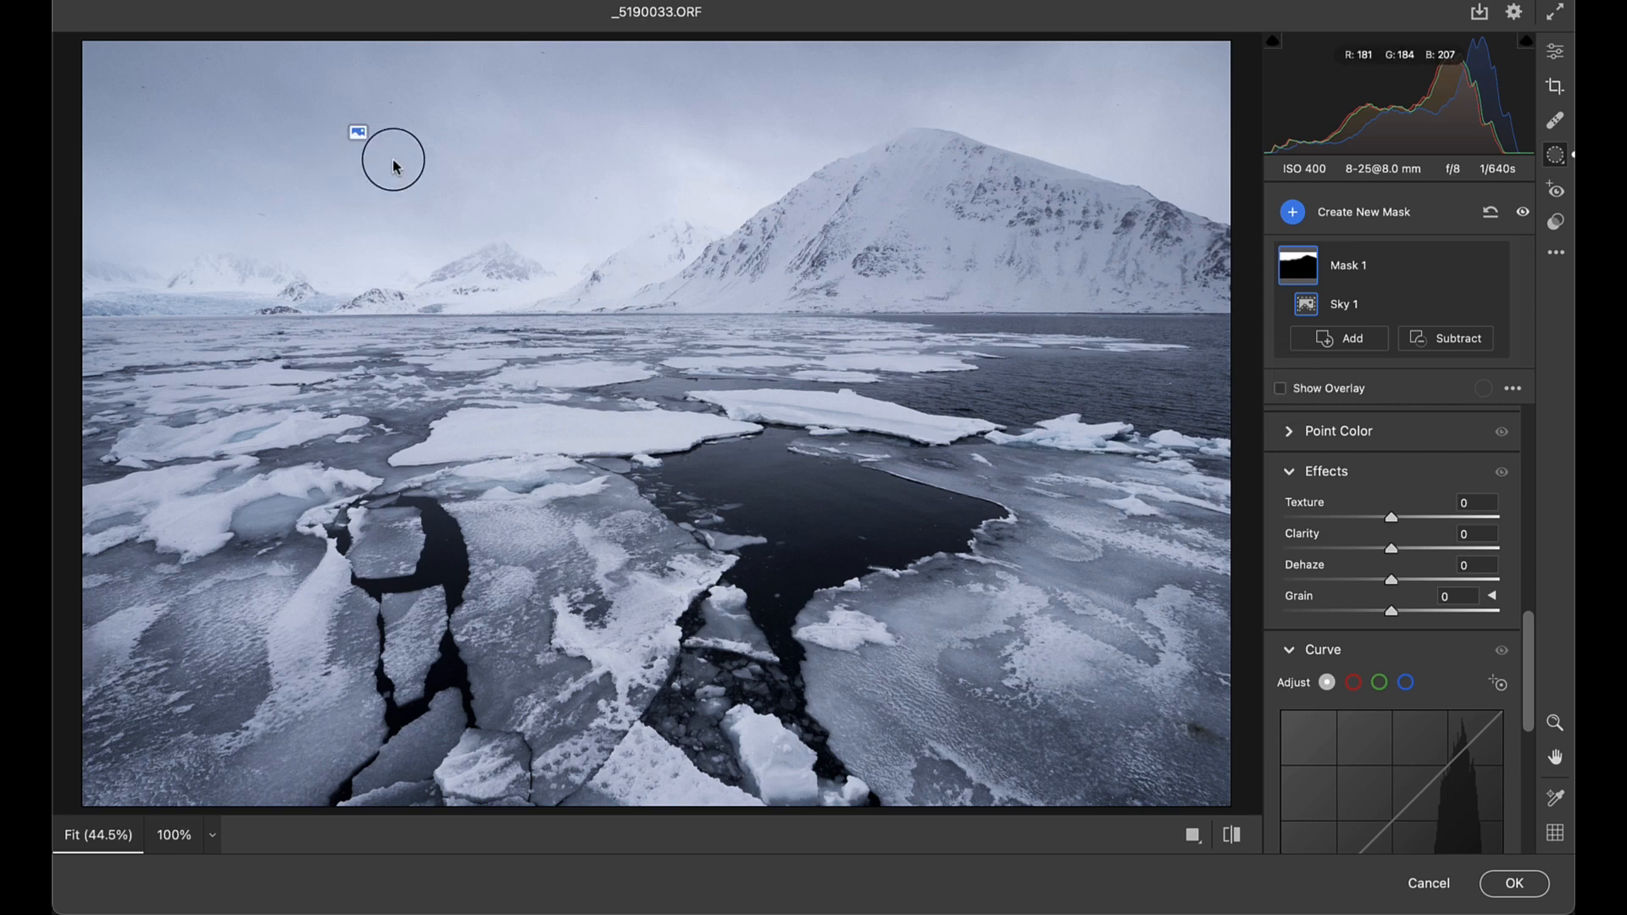
{"action": "scroll", "coordinate": [545, 175], "scroll_direction": "up", "scroll_amount": 3}
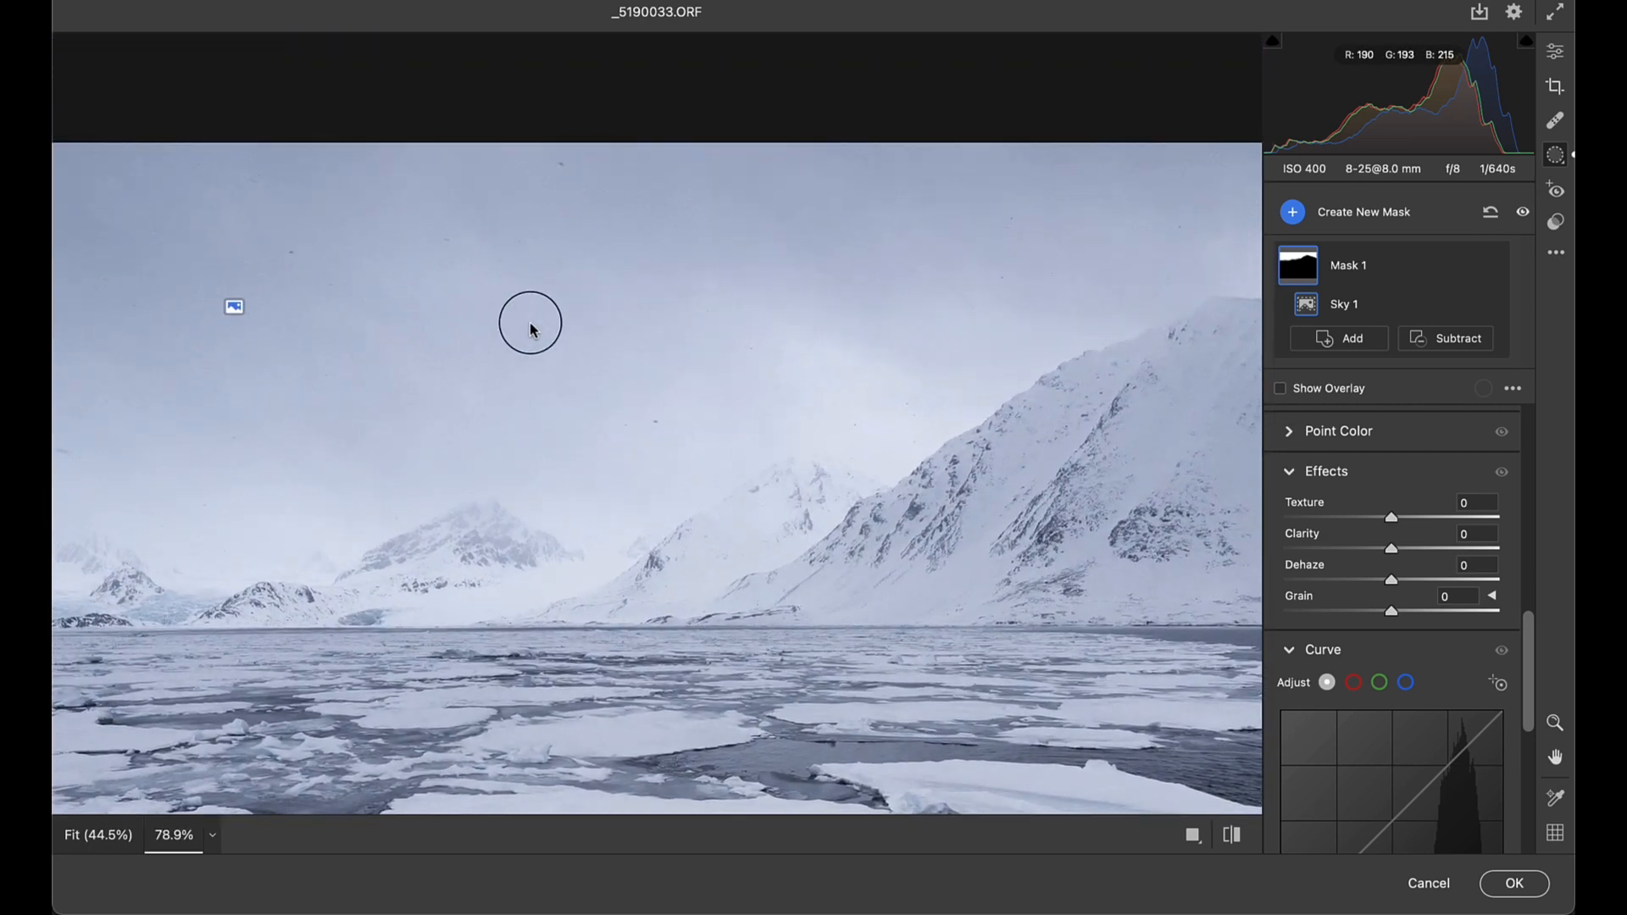
{"action": "scroll", "coordinate": [531, 327], "scroll_direction": "up", "scroll_amount": 4}
{"action": "scroll", "coordinate": [531, 329], "scroll_direction": "up", "scroll_amount": 5}
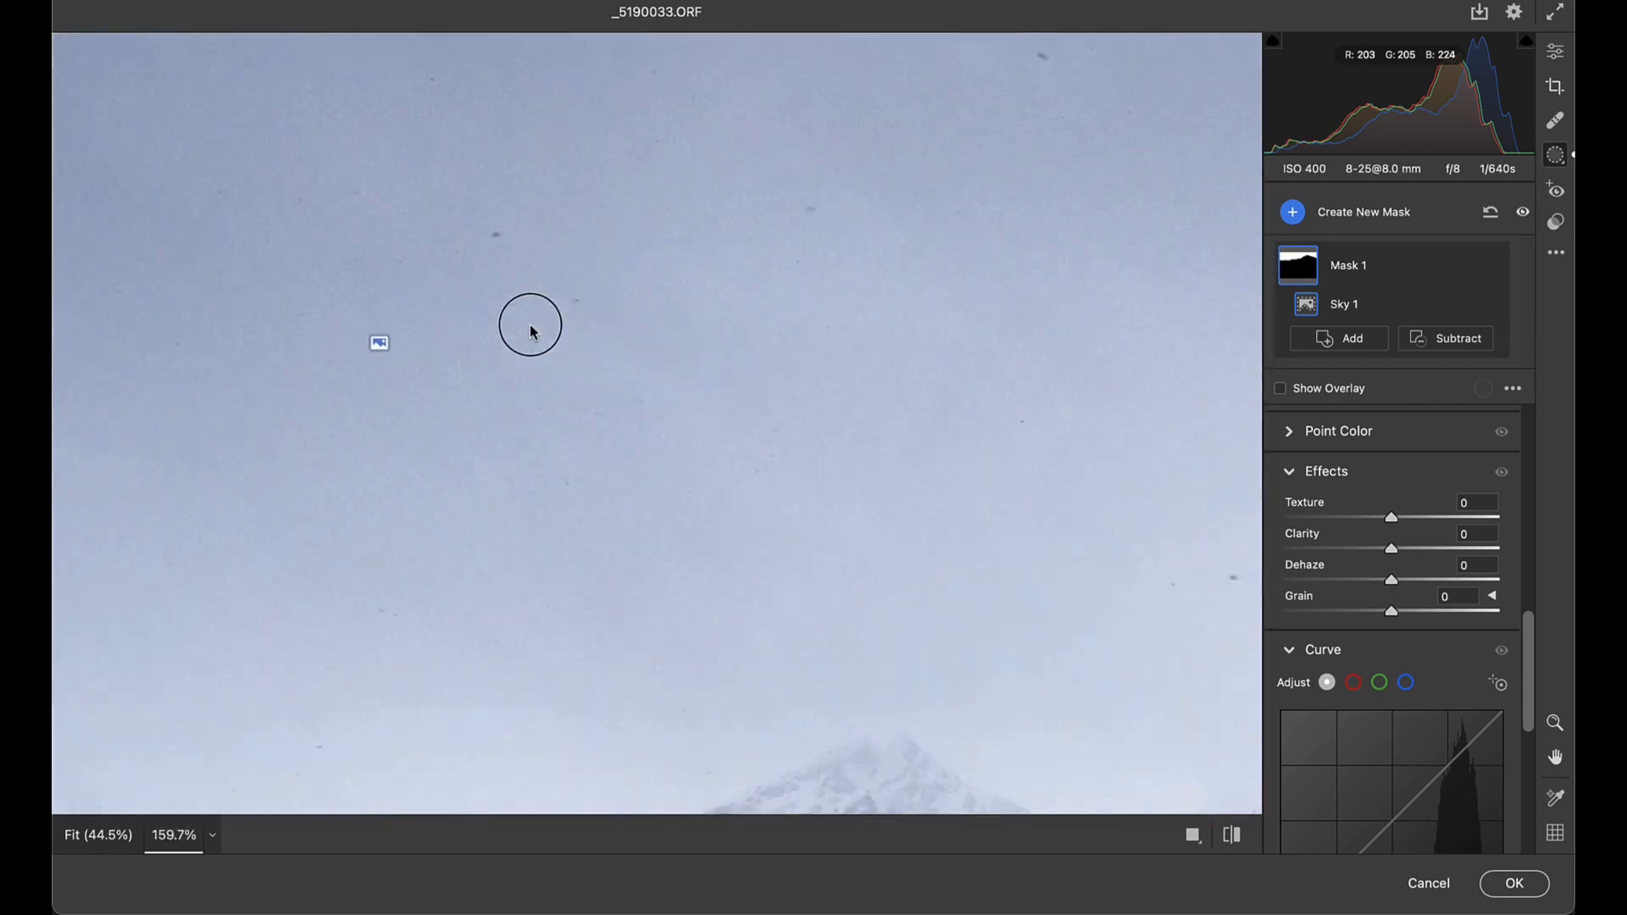
{"action": "scroll", "coordinate": [761, 211], "scroll_direction": "down", "scroll_amount": 5}
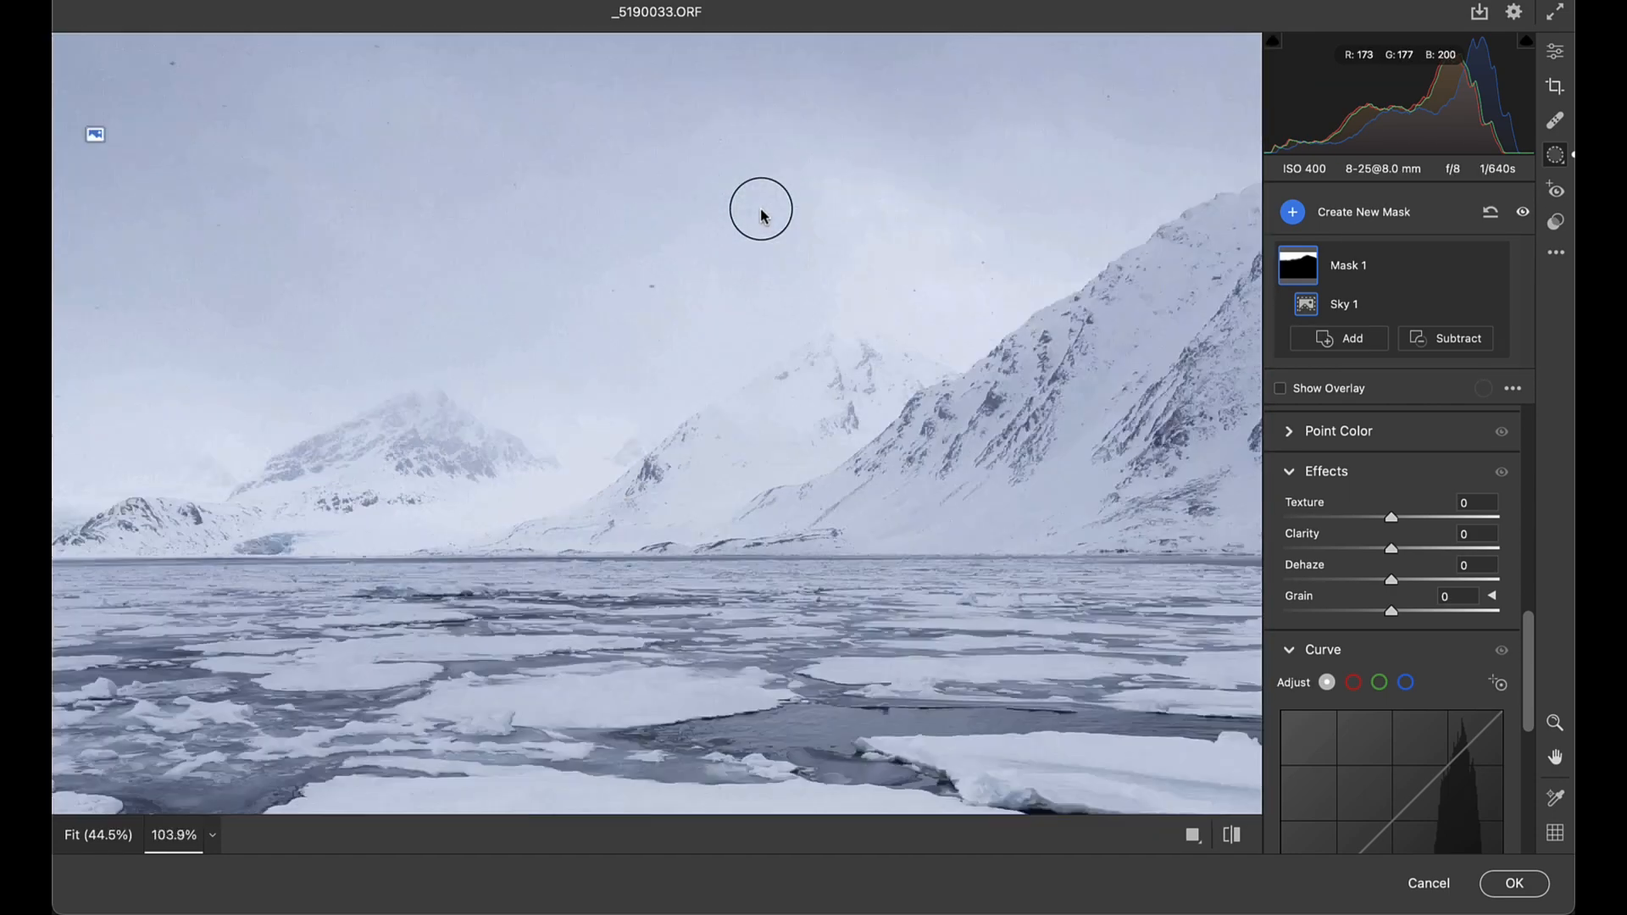
{"action": "scroll", "coordinate": [760, 212], "scroll_direction": "down", "scroll_amount": 2}
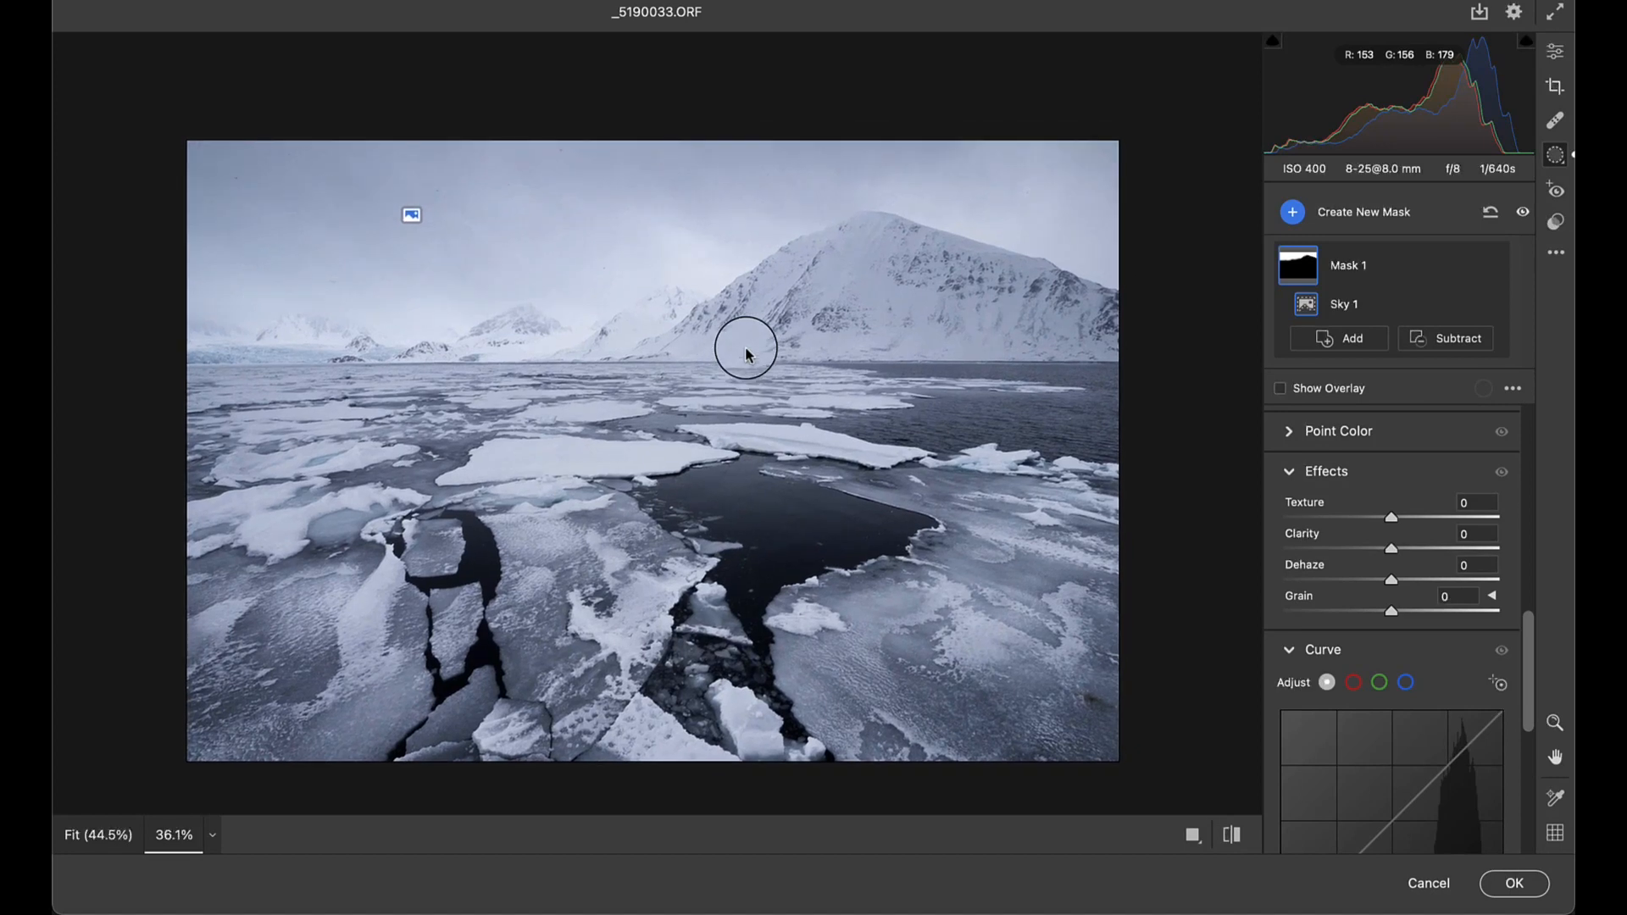
- Raise the Sky mask's Dehaze to +45, checking the sky with the overlay hidden, and apply the Camera Raw filter
{"action": "left_click", "coordinate": [1280, 388]}
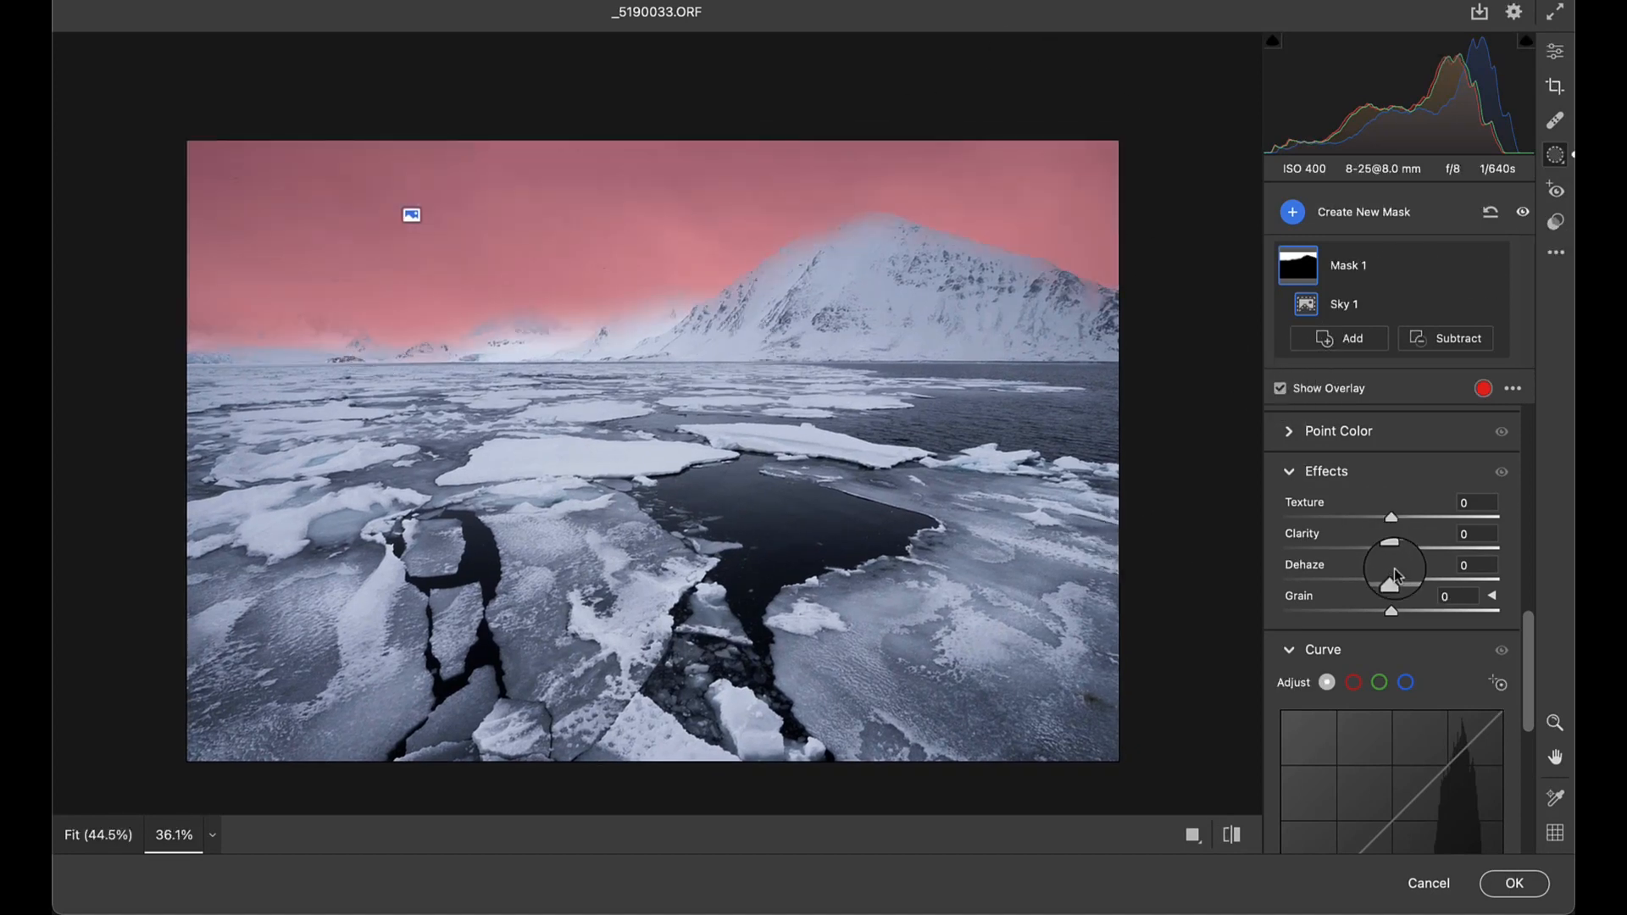
{"action": "left_click_drag", "start_coordinate": [1391, 582], "coordinate": [1433, 585]}
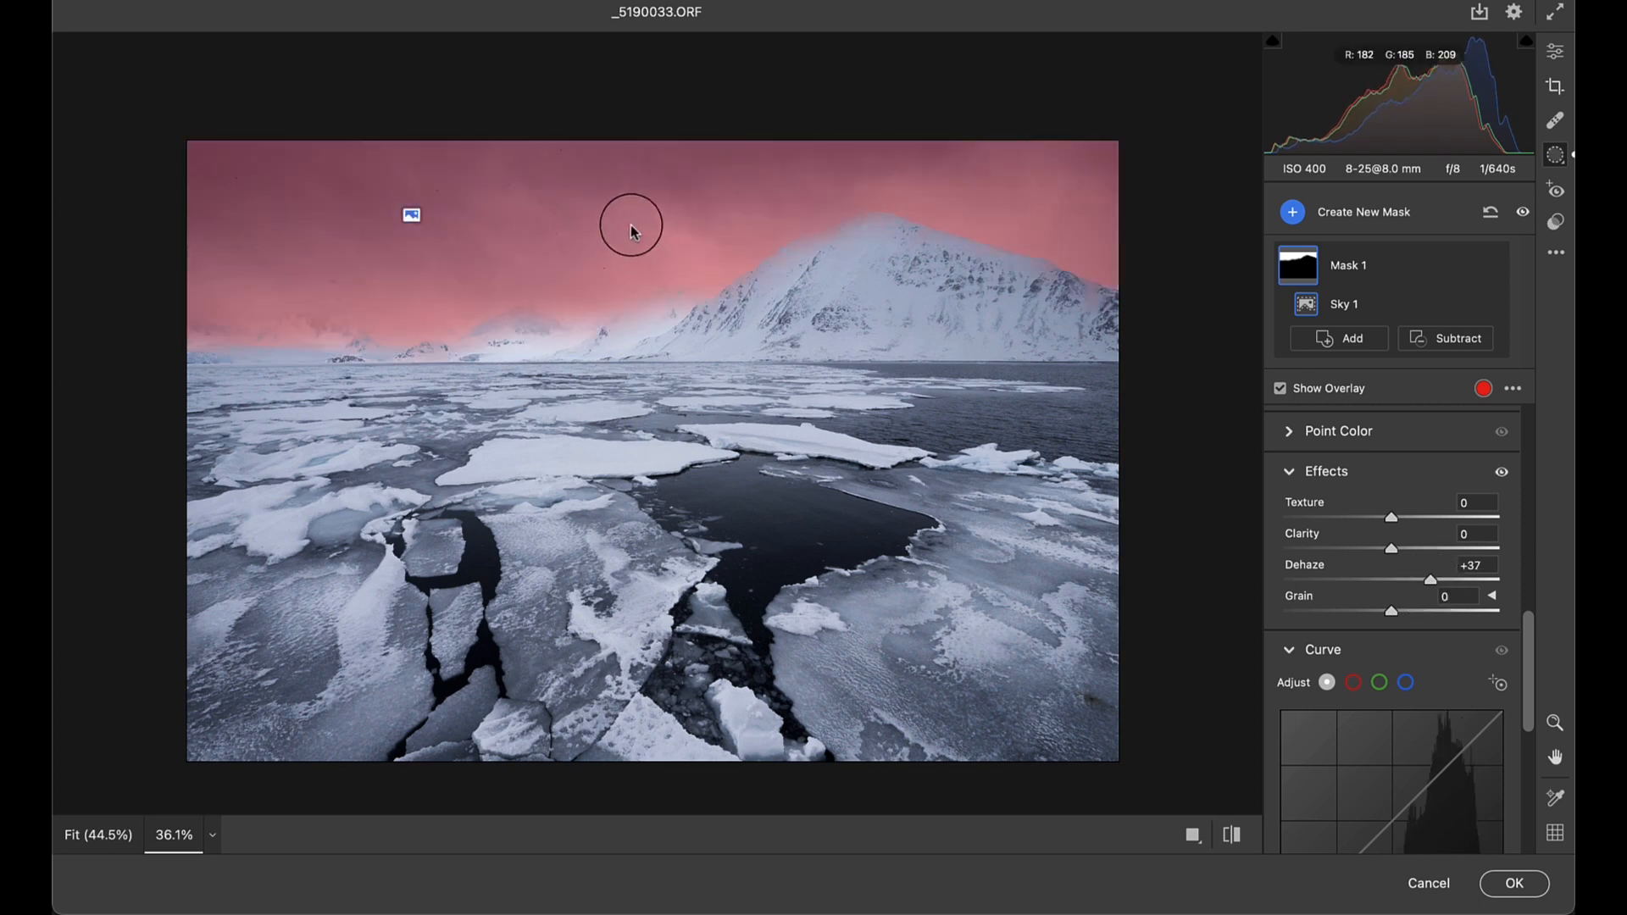
{"action": "scroll", "coordinate": [632, 226], "scroll_direction": "up", "scroll_amount": 3}
{"action": "left_click", "coordinate": [1280, 388]}
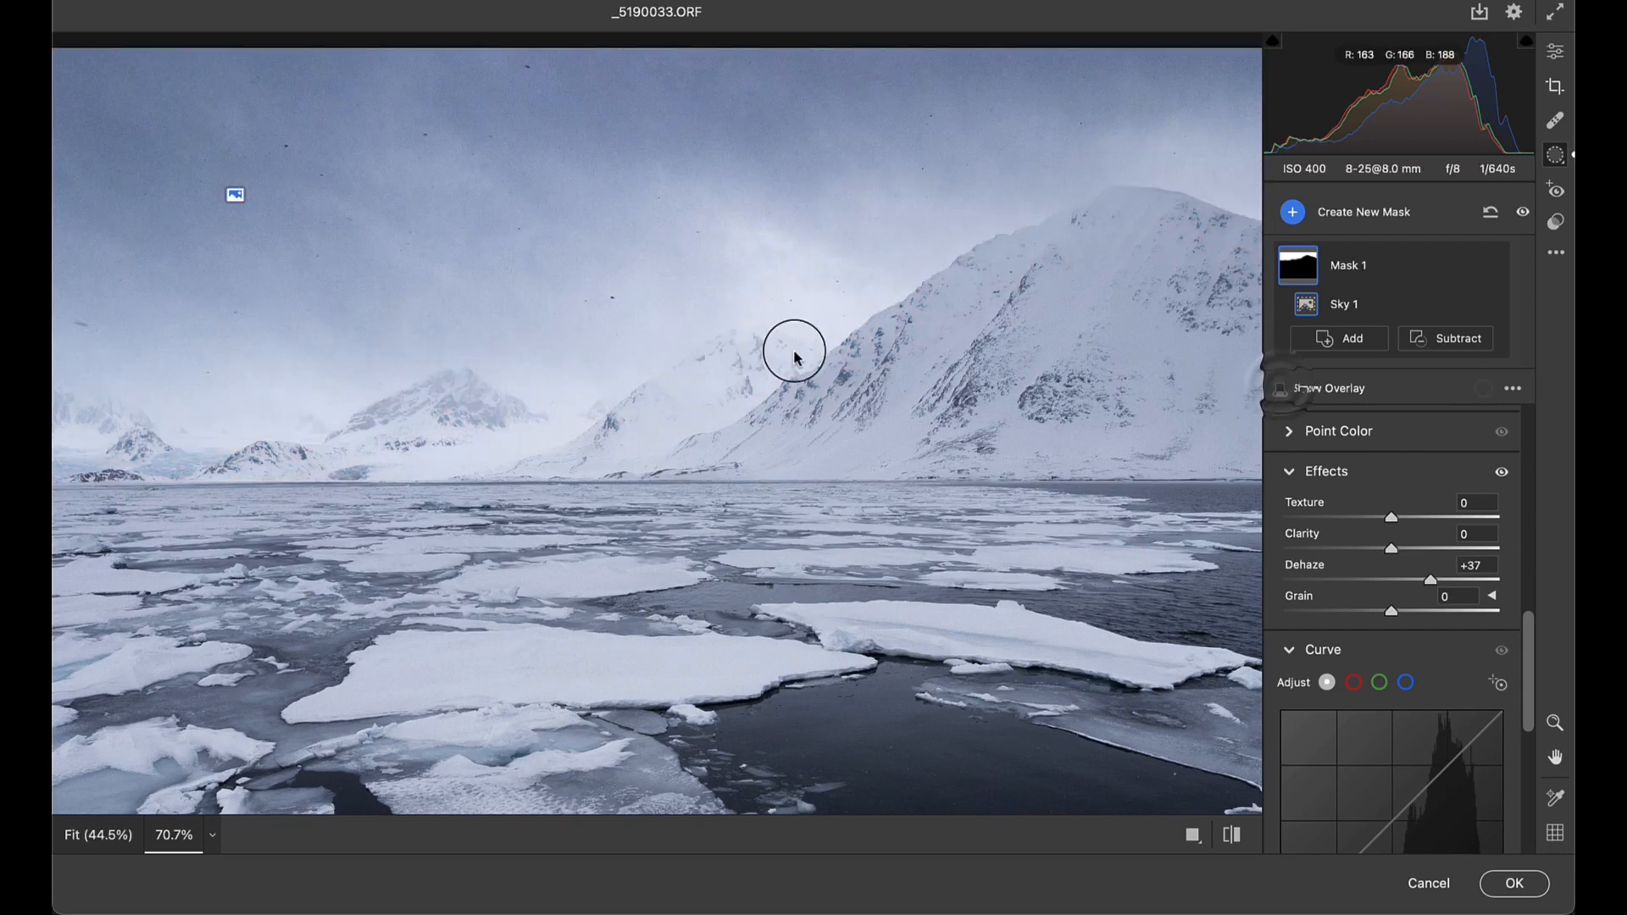
{"action": "scroll", "coordinate": [690, 283], "scroll_direction": "up", "scroll_amount": 4}
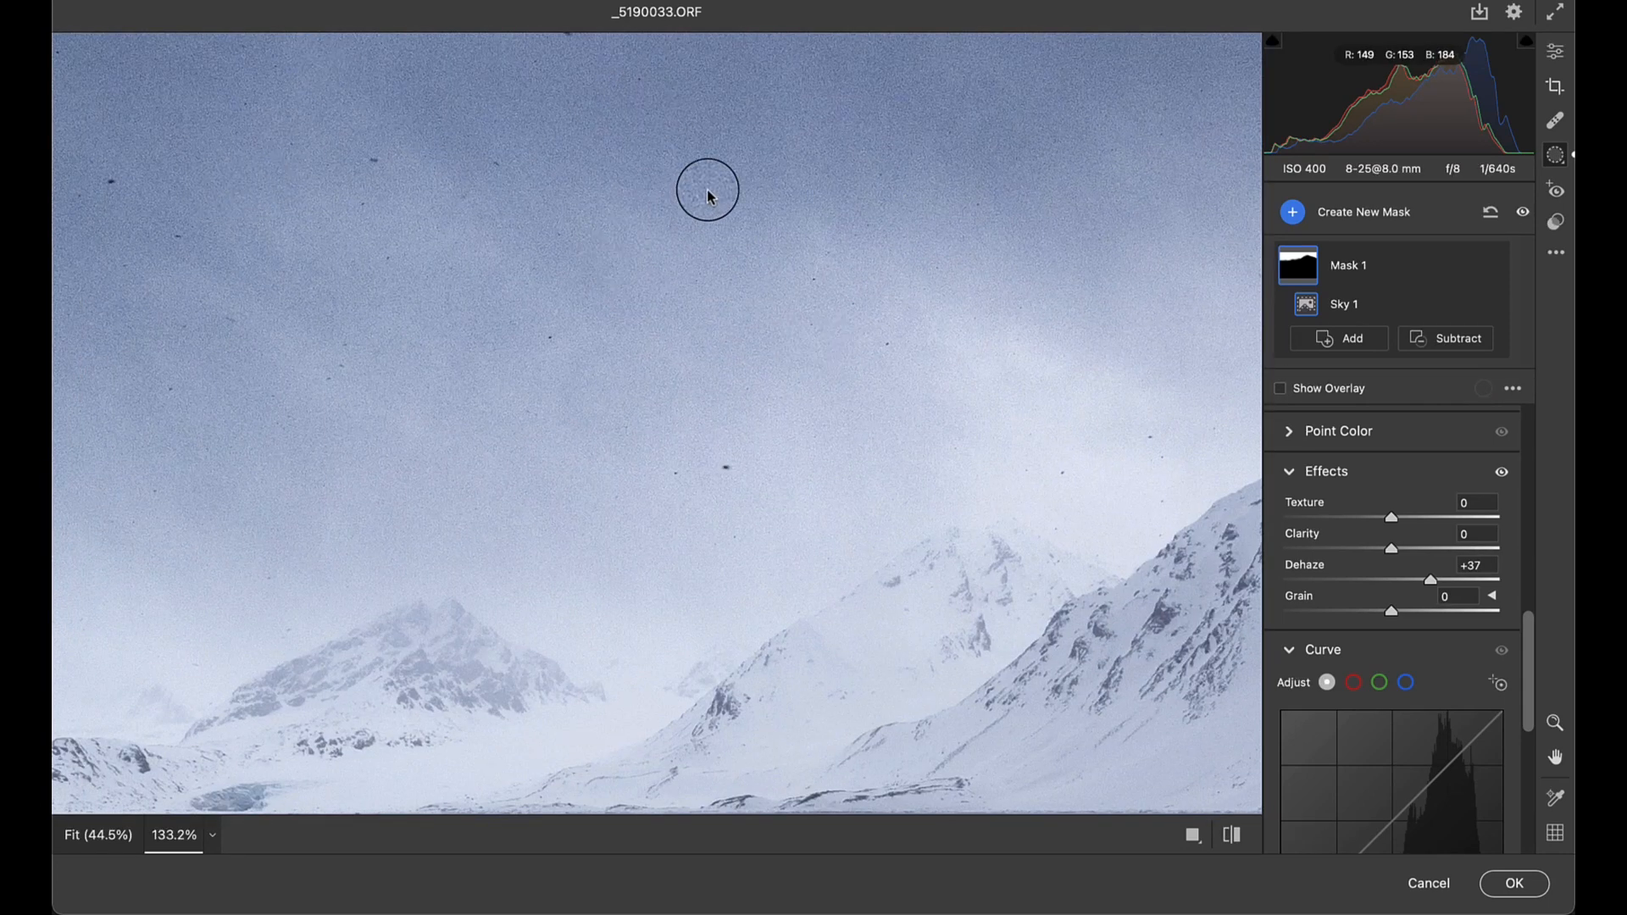
{"action": "scroll", "coordinate": [912, 283], "scroll_direction": "down", "scroll_amount": 5}
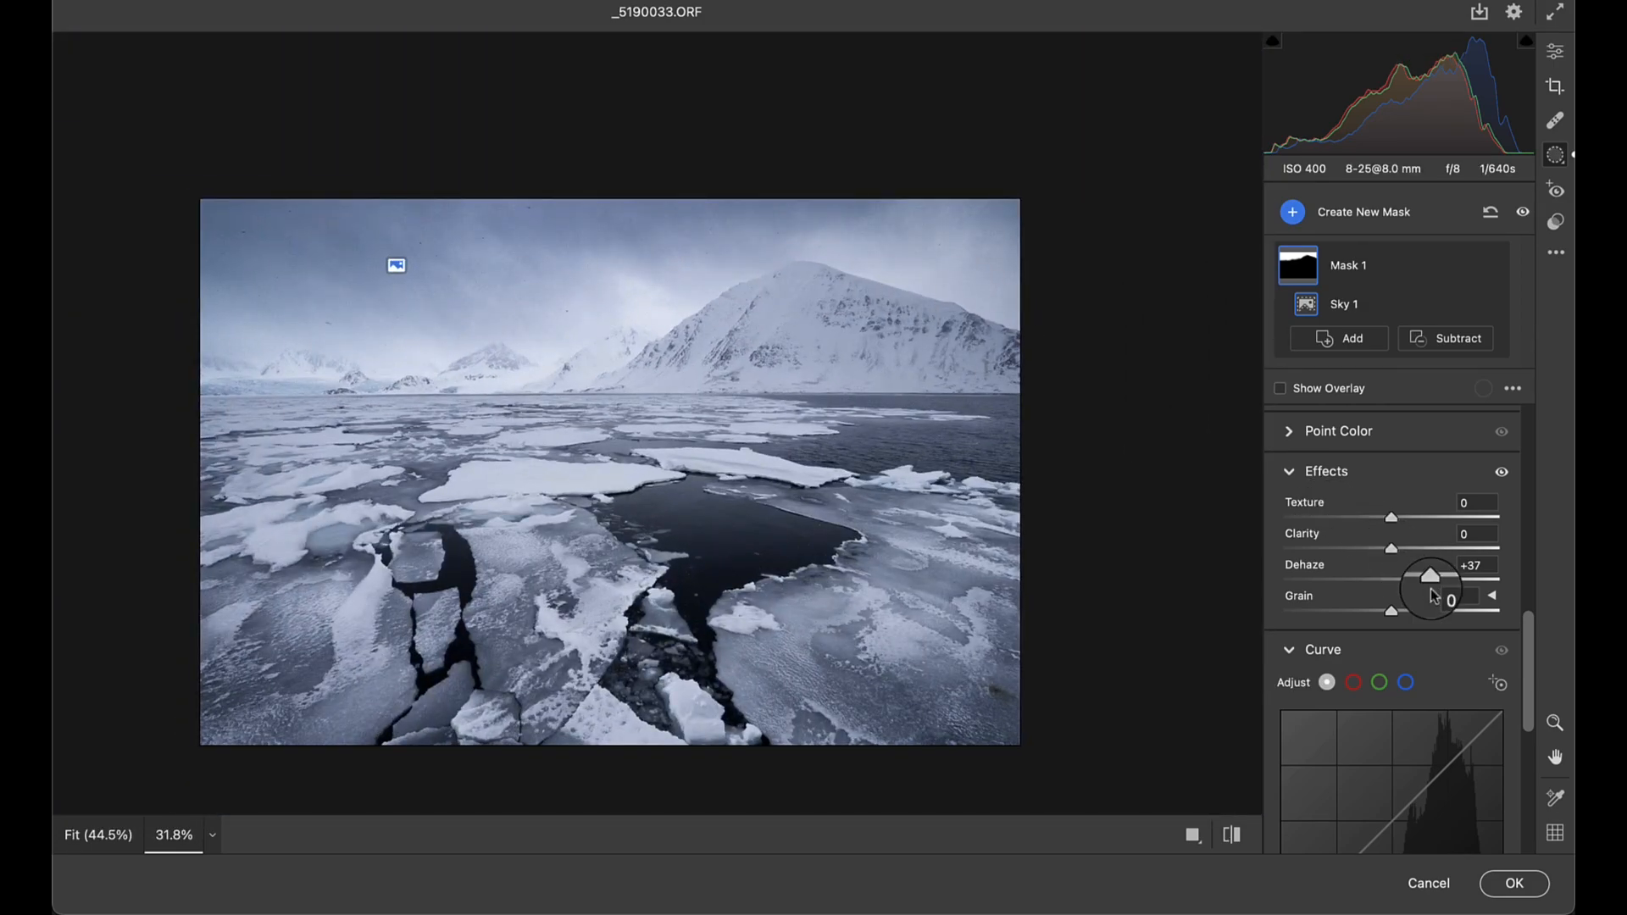
{"action": "left_click_drag", "start_coordinate": [1431, 580], "coordinate": [1439, 581]}
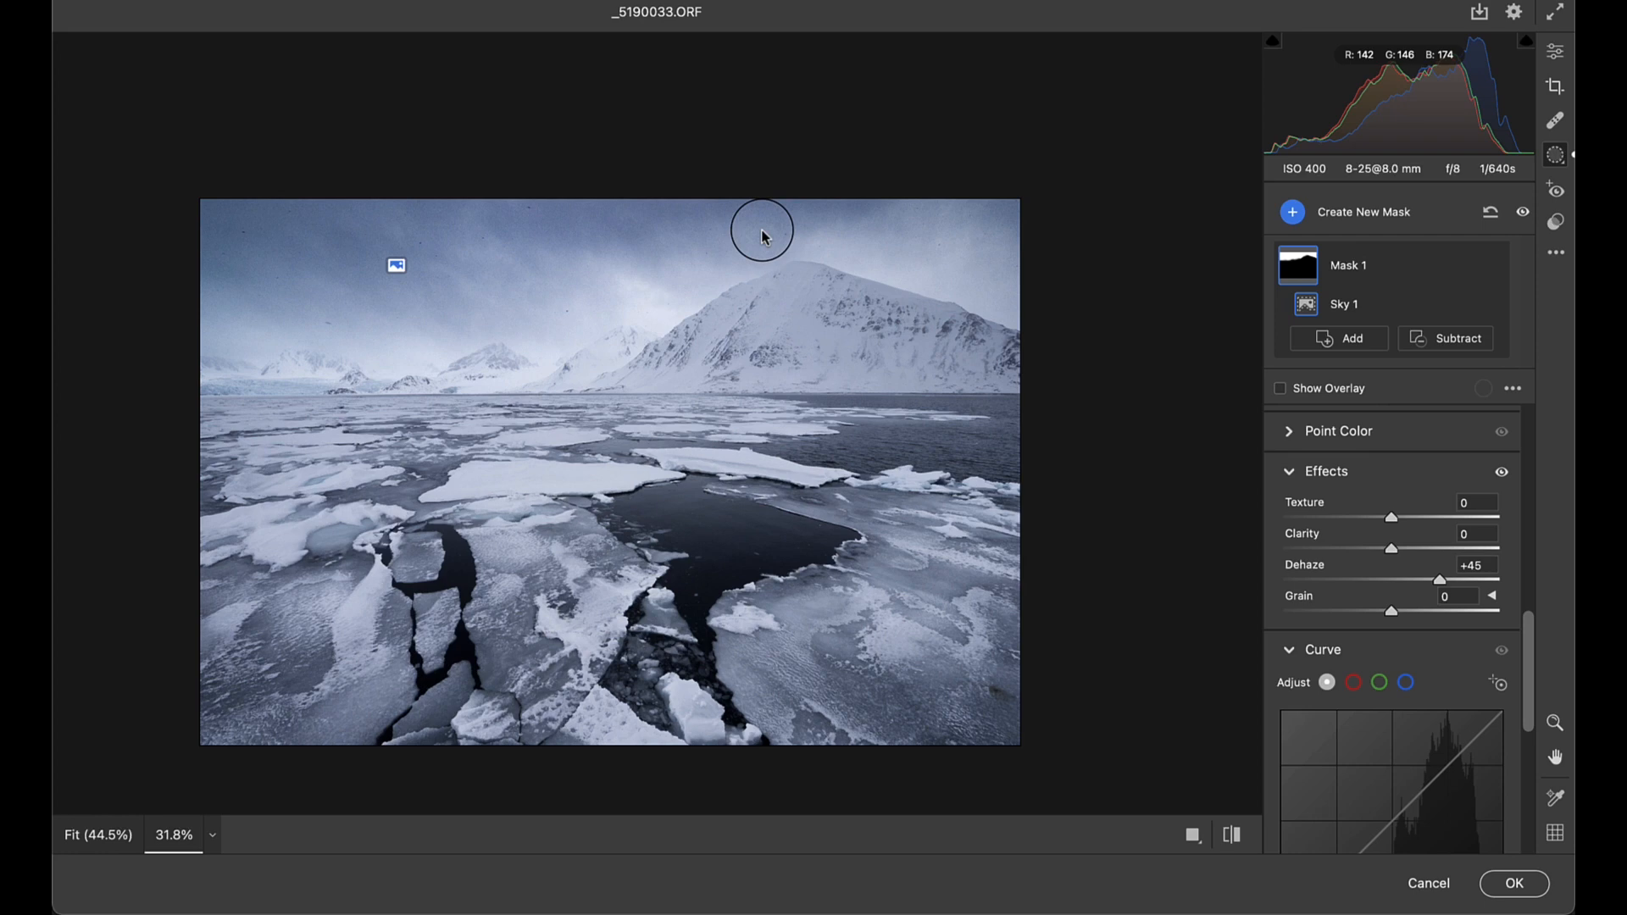
{"action": "left_click", "coordinate": [1513, 880]}
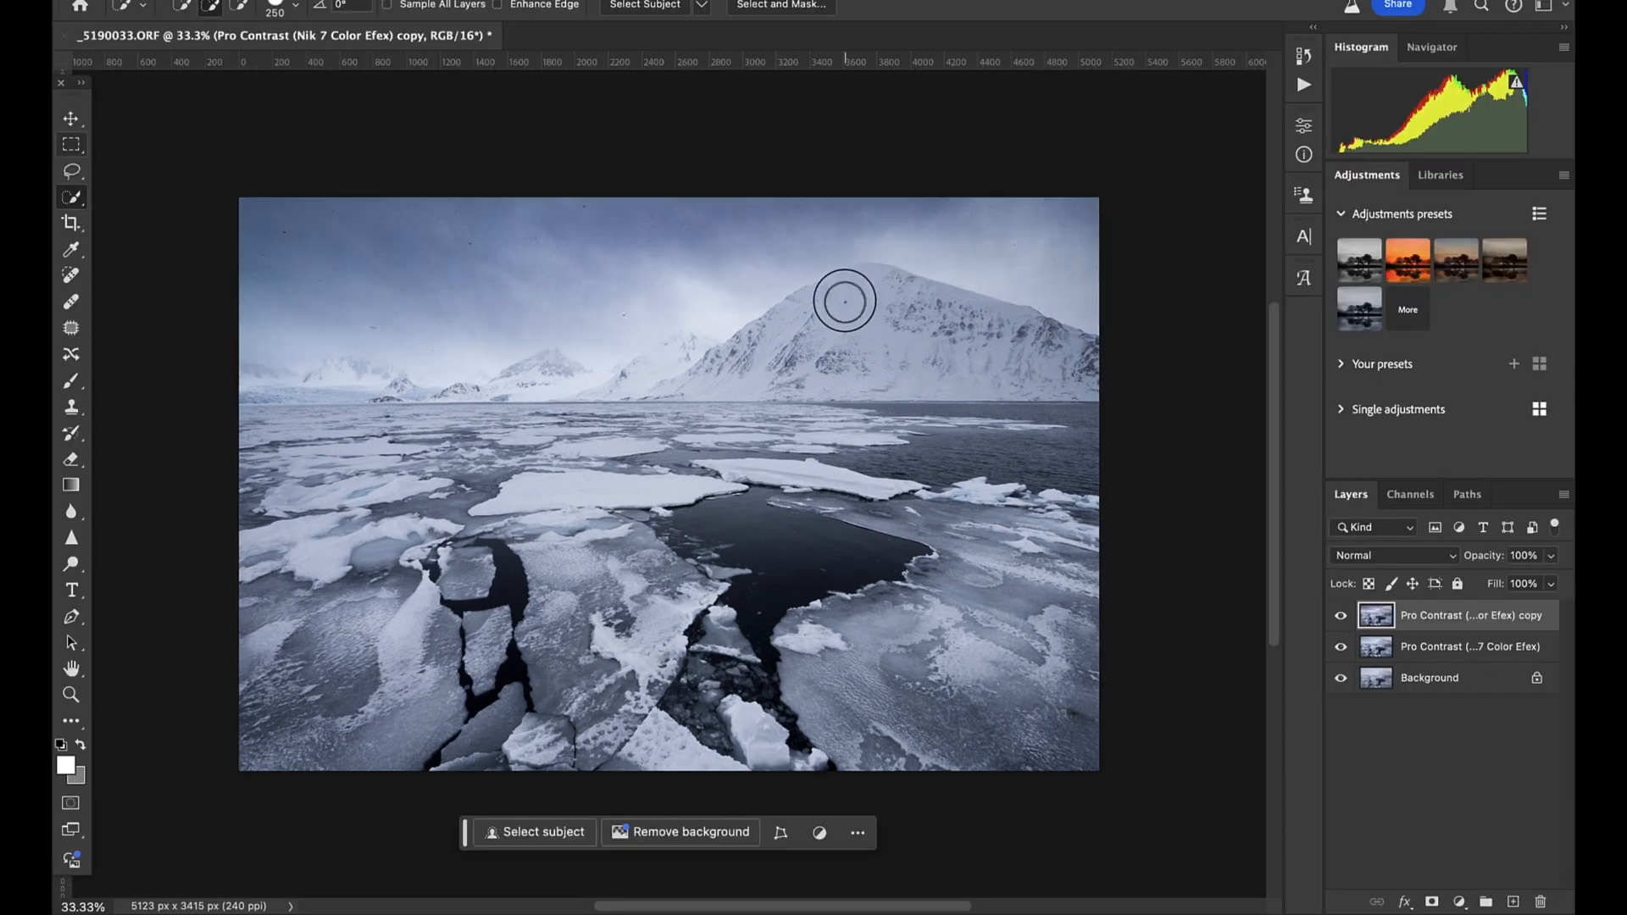
- Toggle the visibility of both Pro Contrast layers to compare the photo with and without each round of edits
{"action": "left_click", "coordinate": [1341, 617]}
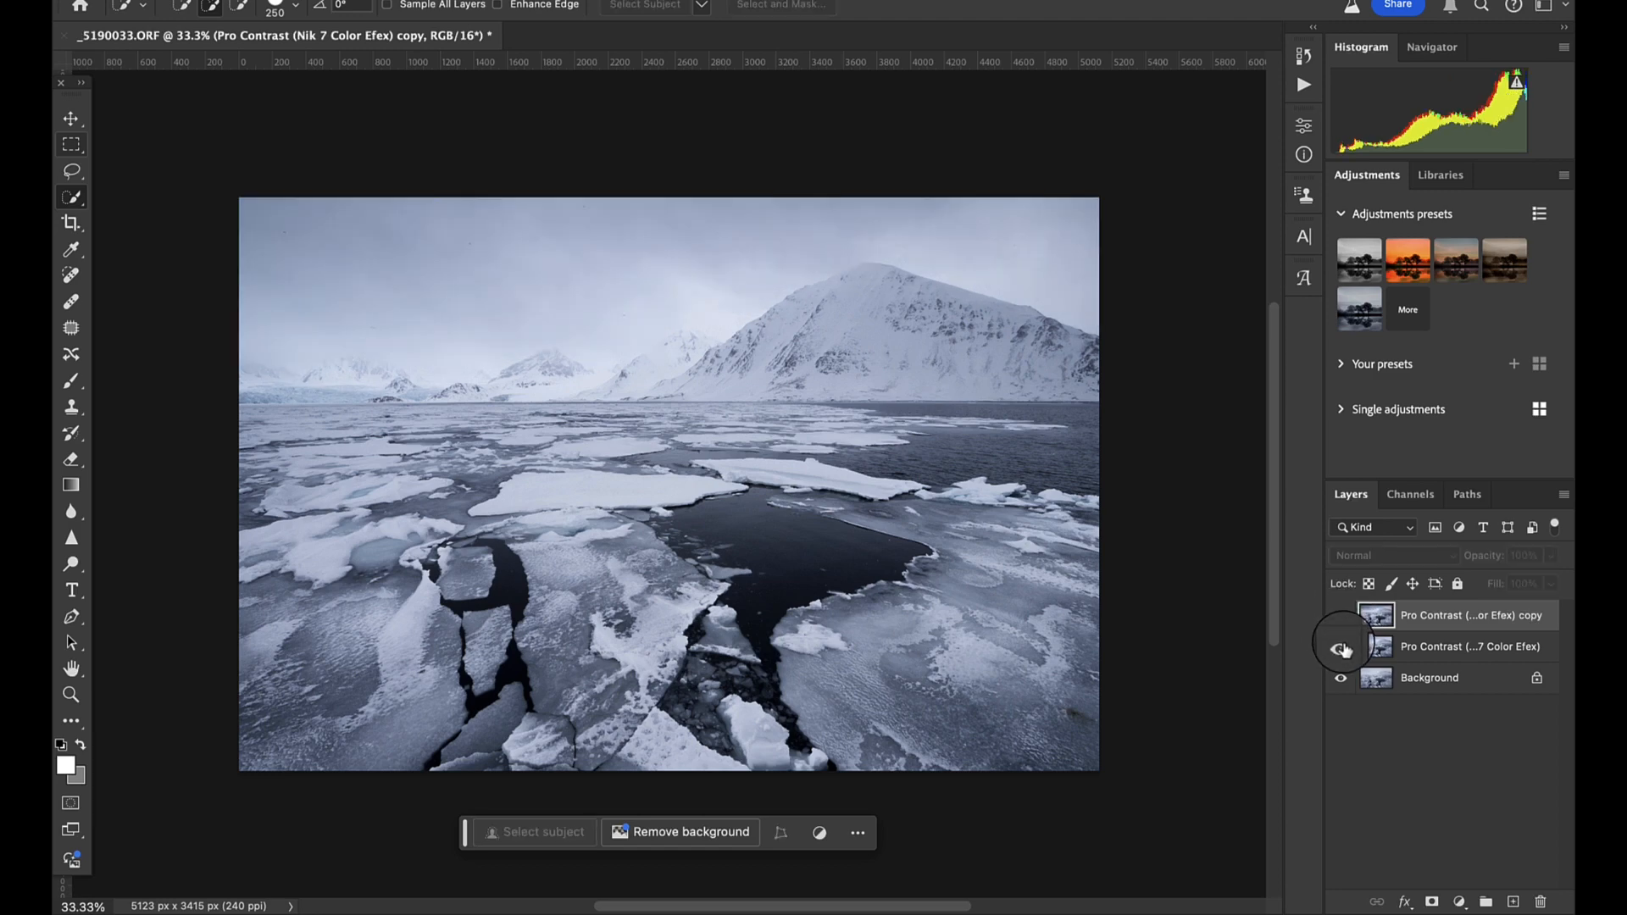
{"action": "left_click", "coordinate": [1343, 649]}
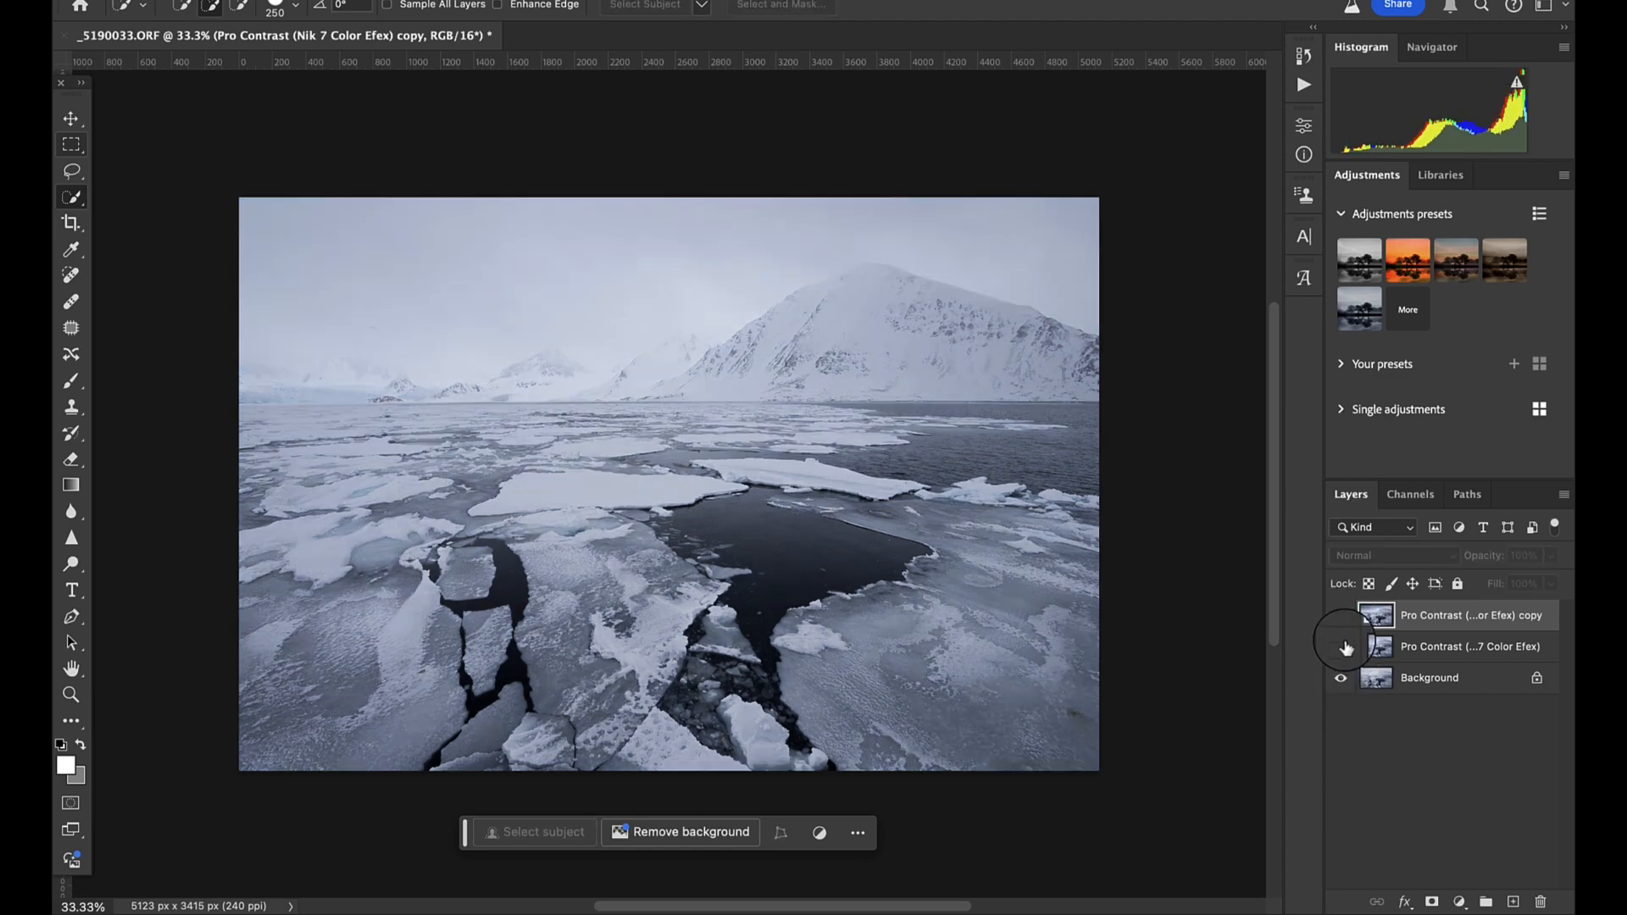
{"action": "left_click", "coordinate": [1342, 649]}
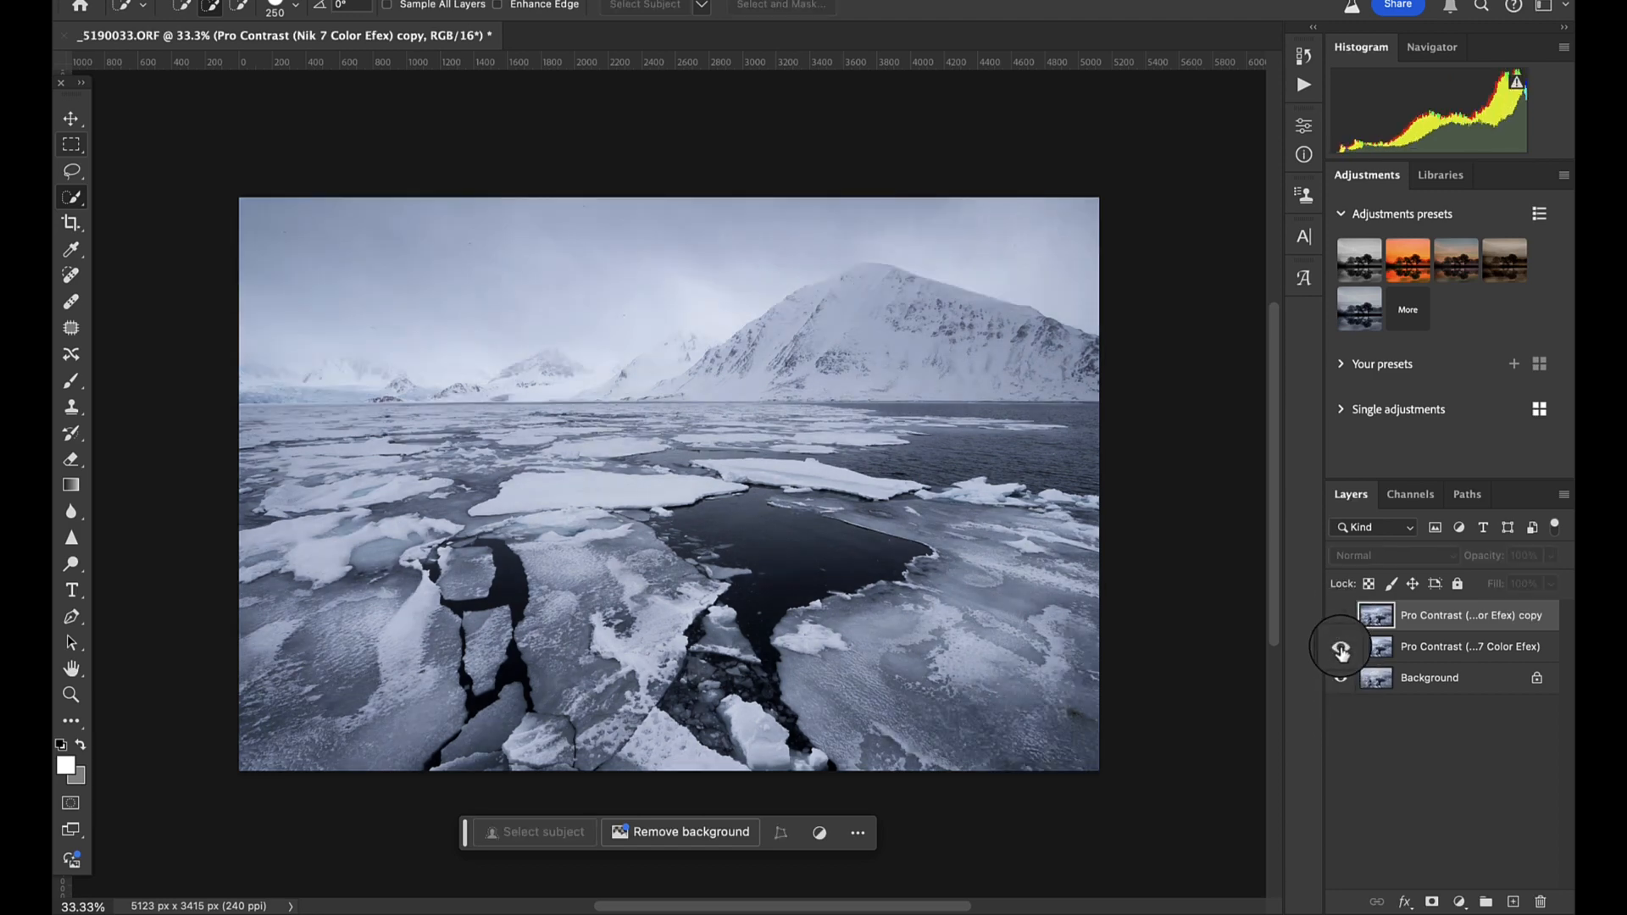
{"action": "left_click", "coordinate": [1341, 617]}
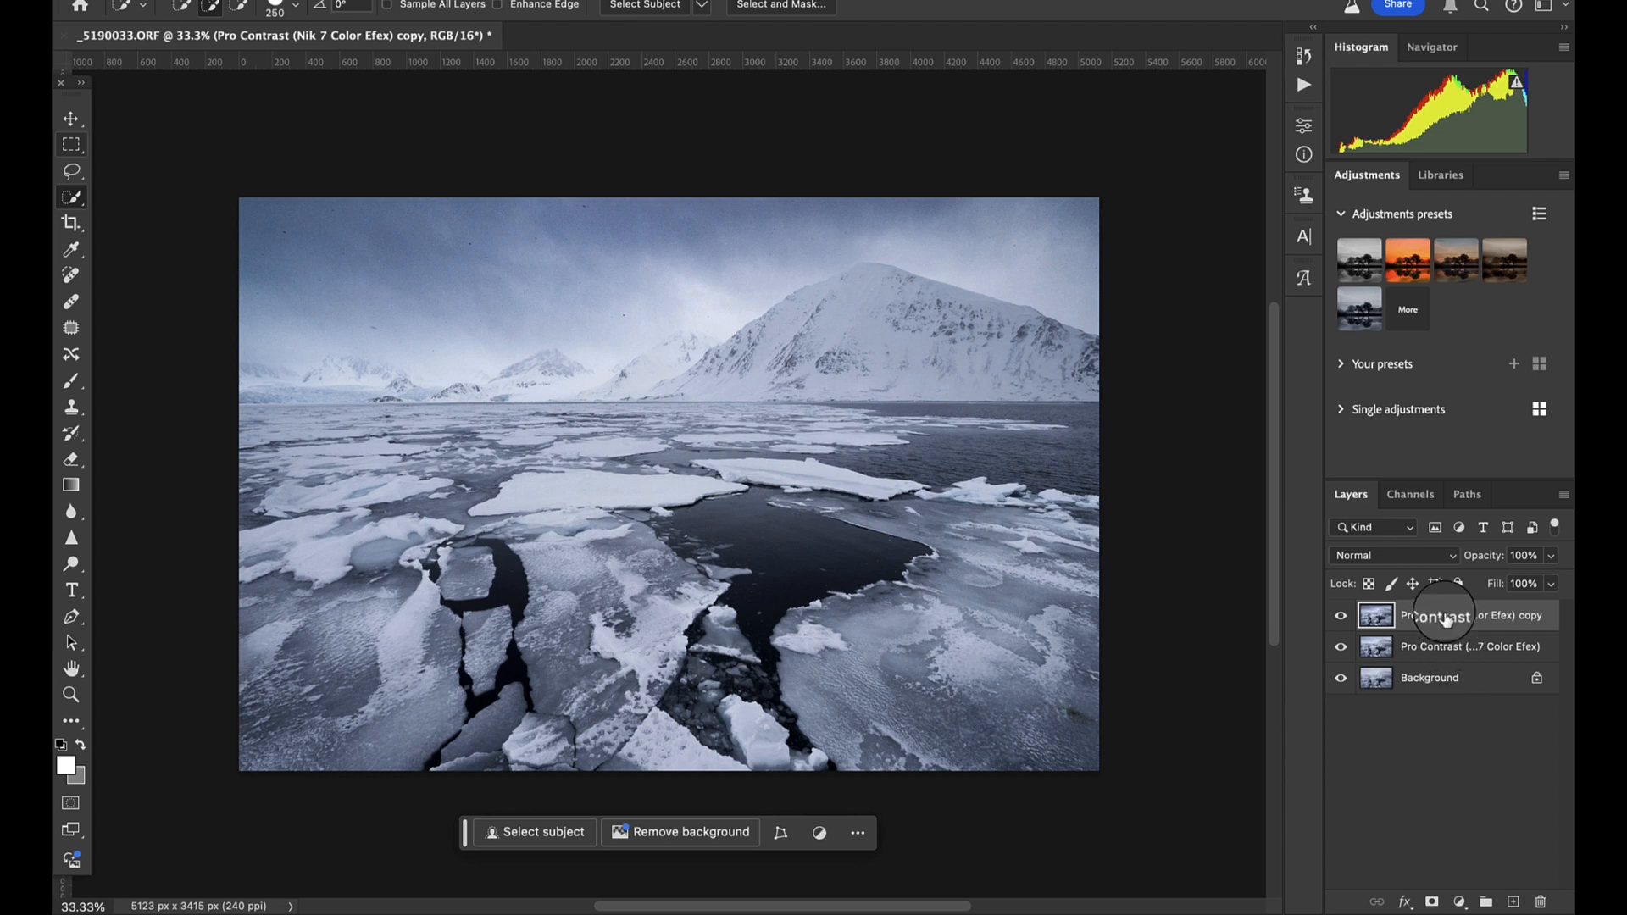
- Flatten the three layers into a single background and duplicate it onto a new layer
{"action": "left_click", "coordinate": [1469, 679]}
{"action": "left_click", "coordinate": [1466, 617], "text": "shift"}
{"action": "right_click", "coordinate": [1465, 623]}
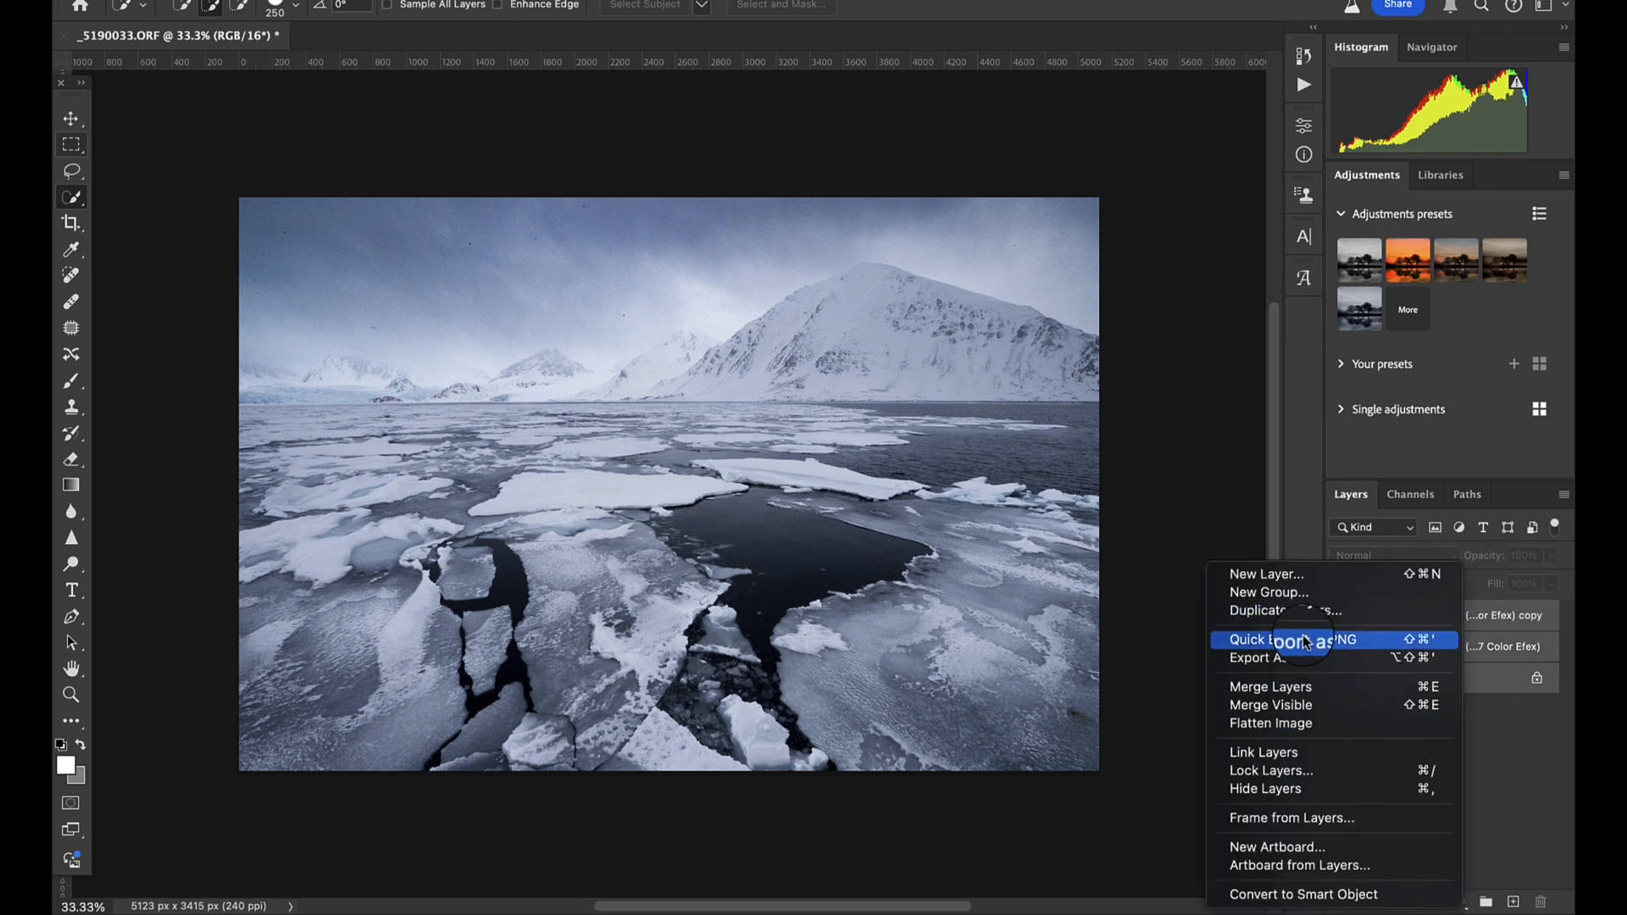
{"action": "left_click", "coordinate": [1275, 725]}
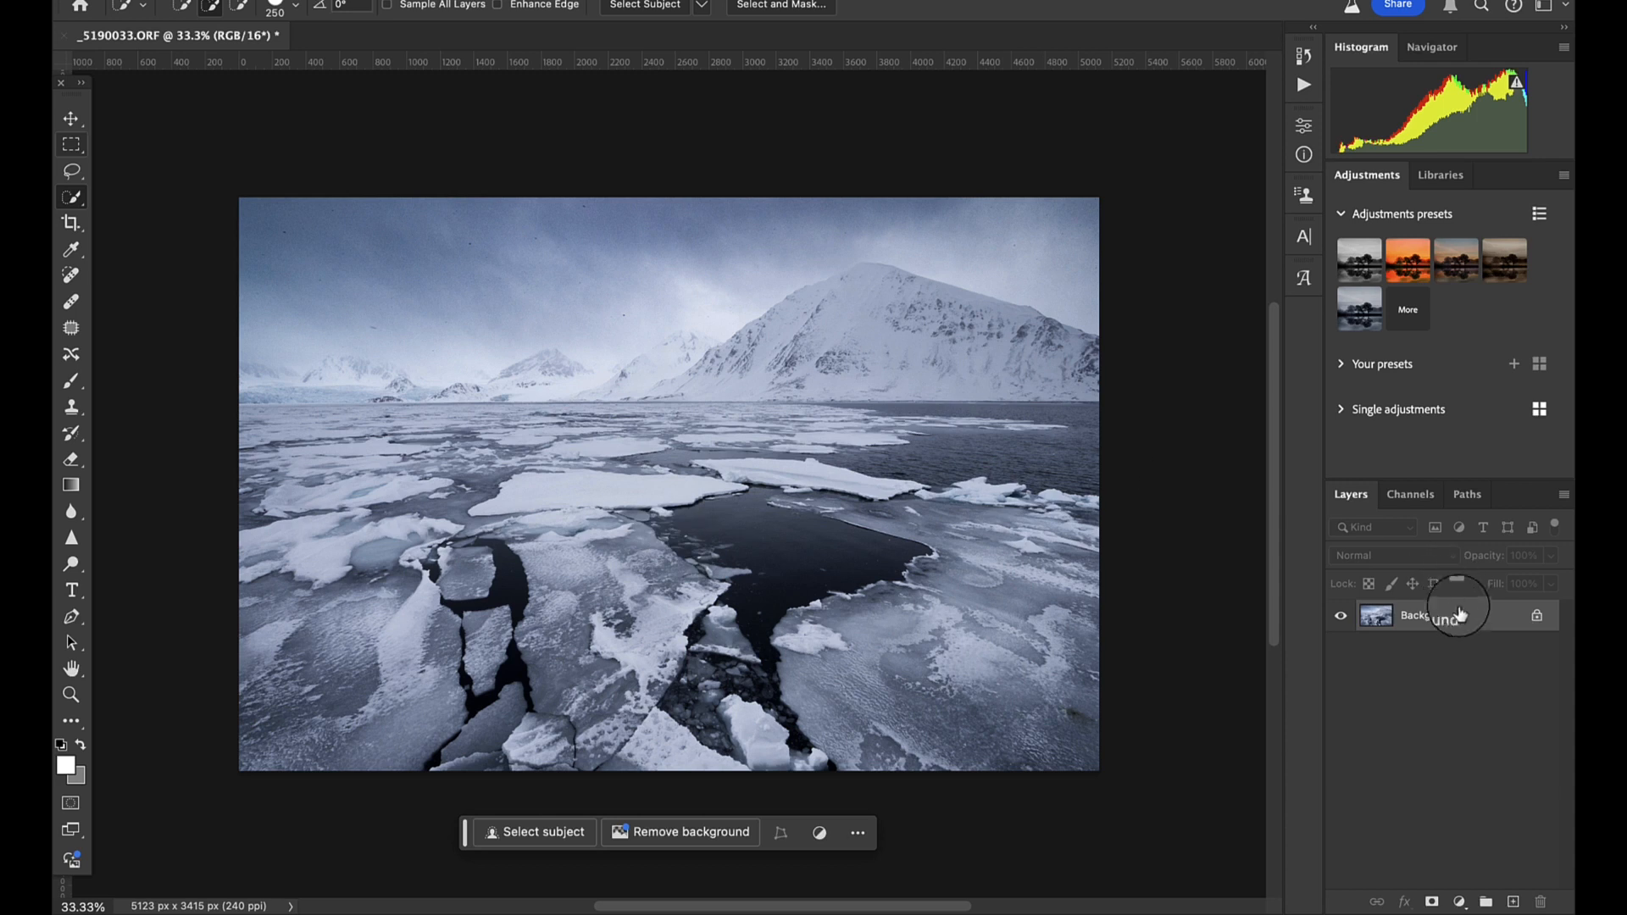
{"action": "key", "text": "super+j"}
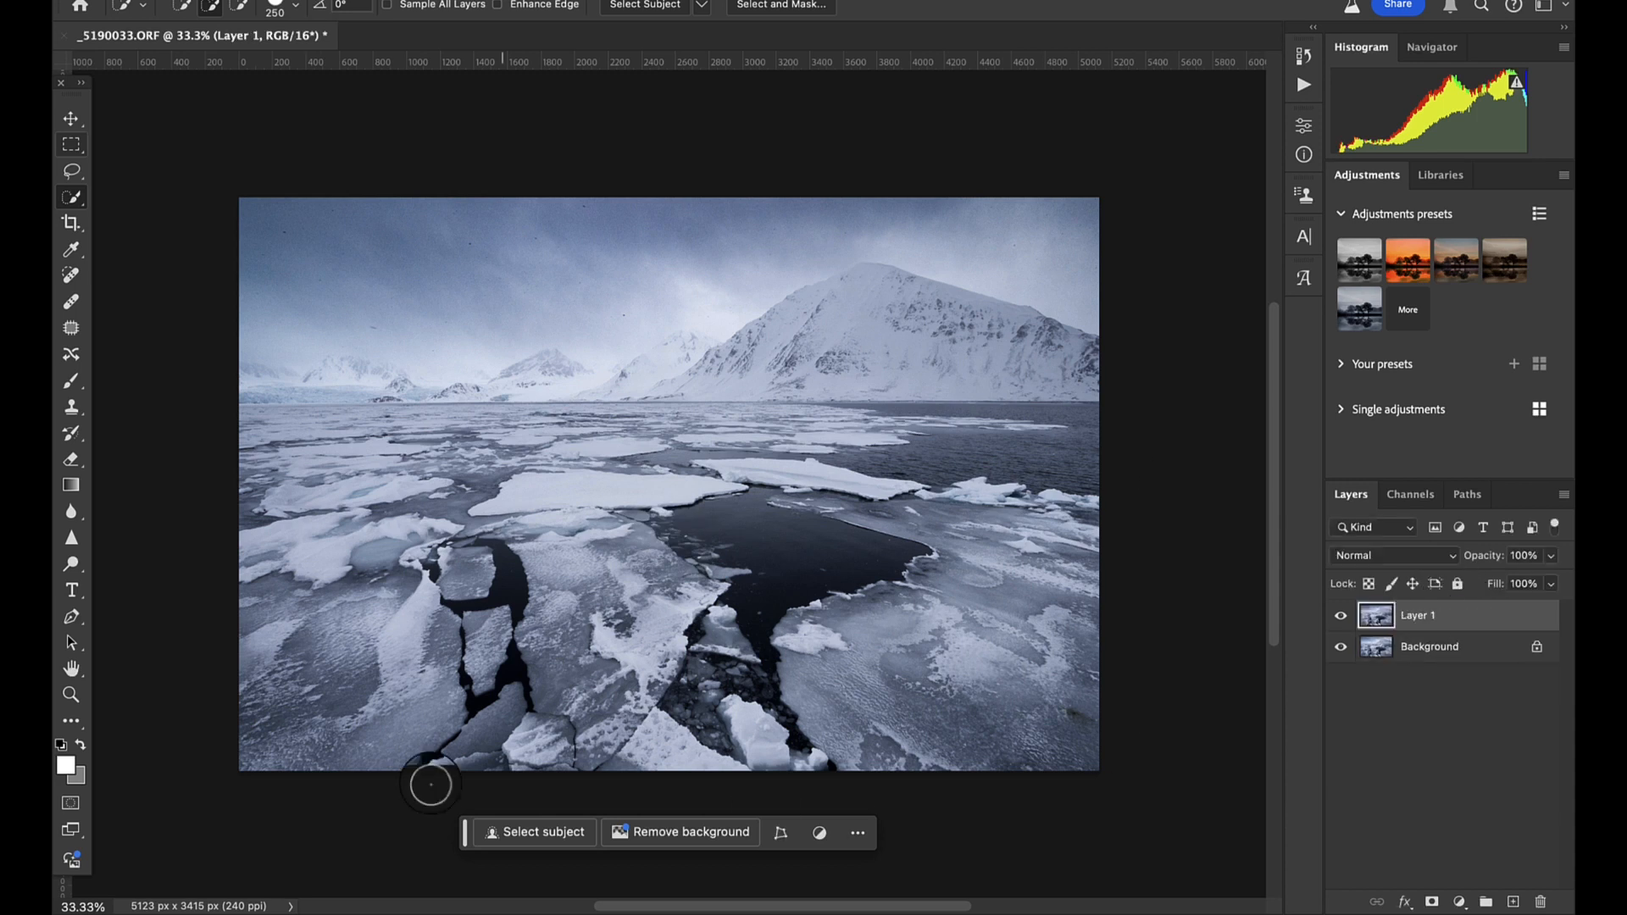
- Switch to the Burn tool with a brush size of 500 and an exposure of 50%
{"action": "left_click", "coordinate": [73, 722]}
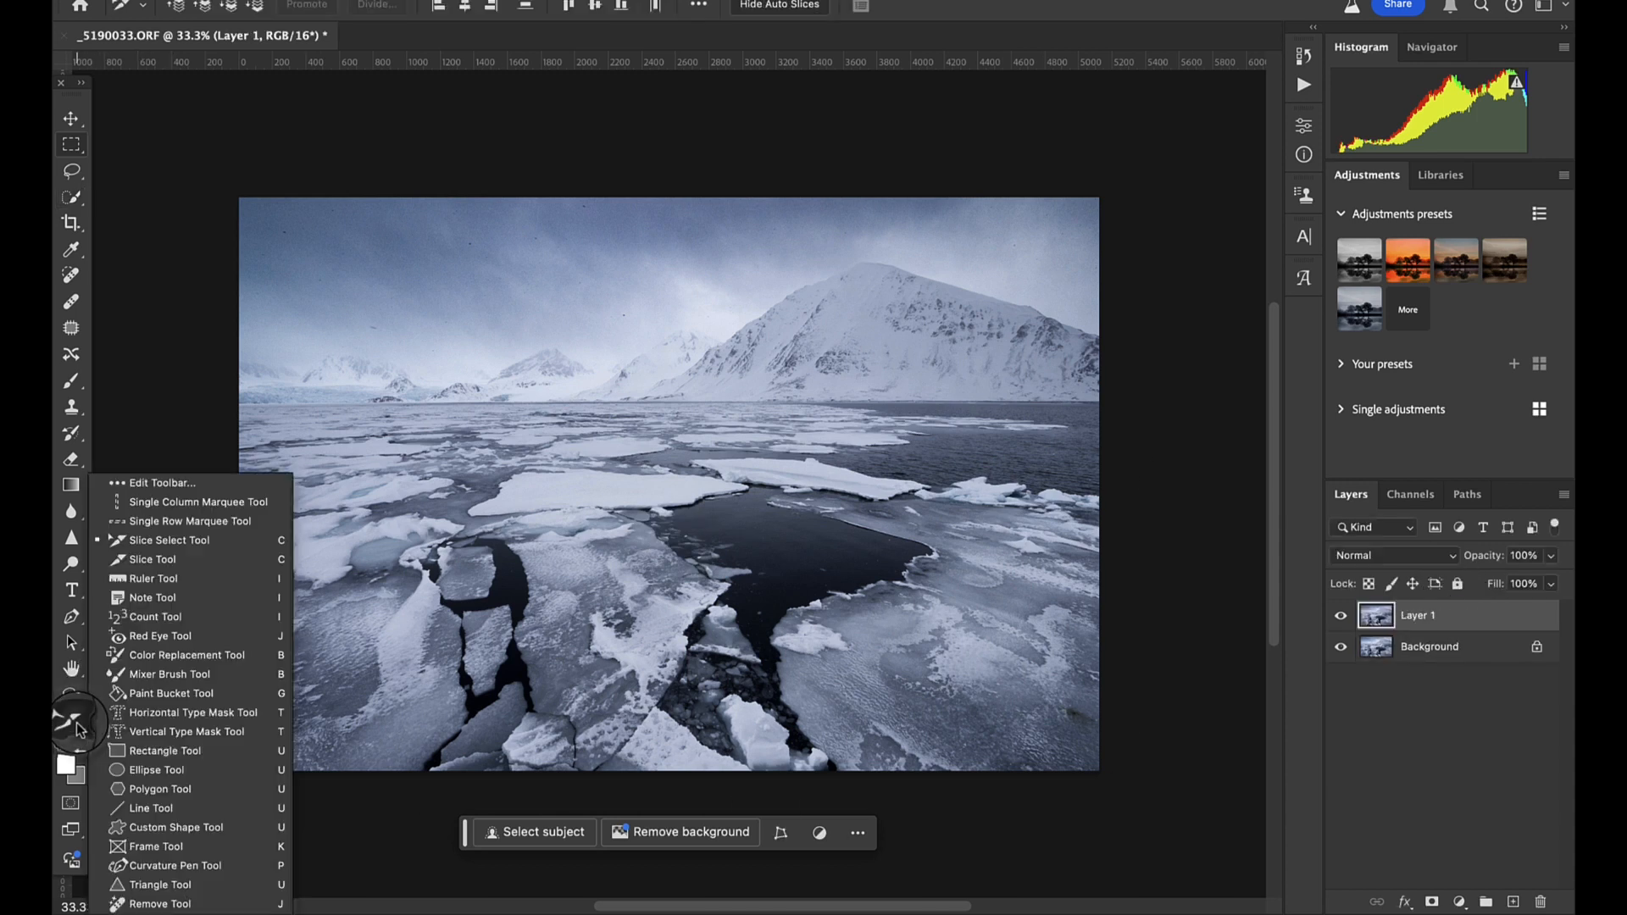
{"action": "left_click", "coordinate": [74, 564]}
{"action": "right_click", "coordinate": [82, 574]}
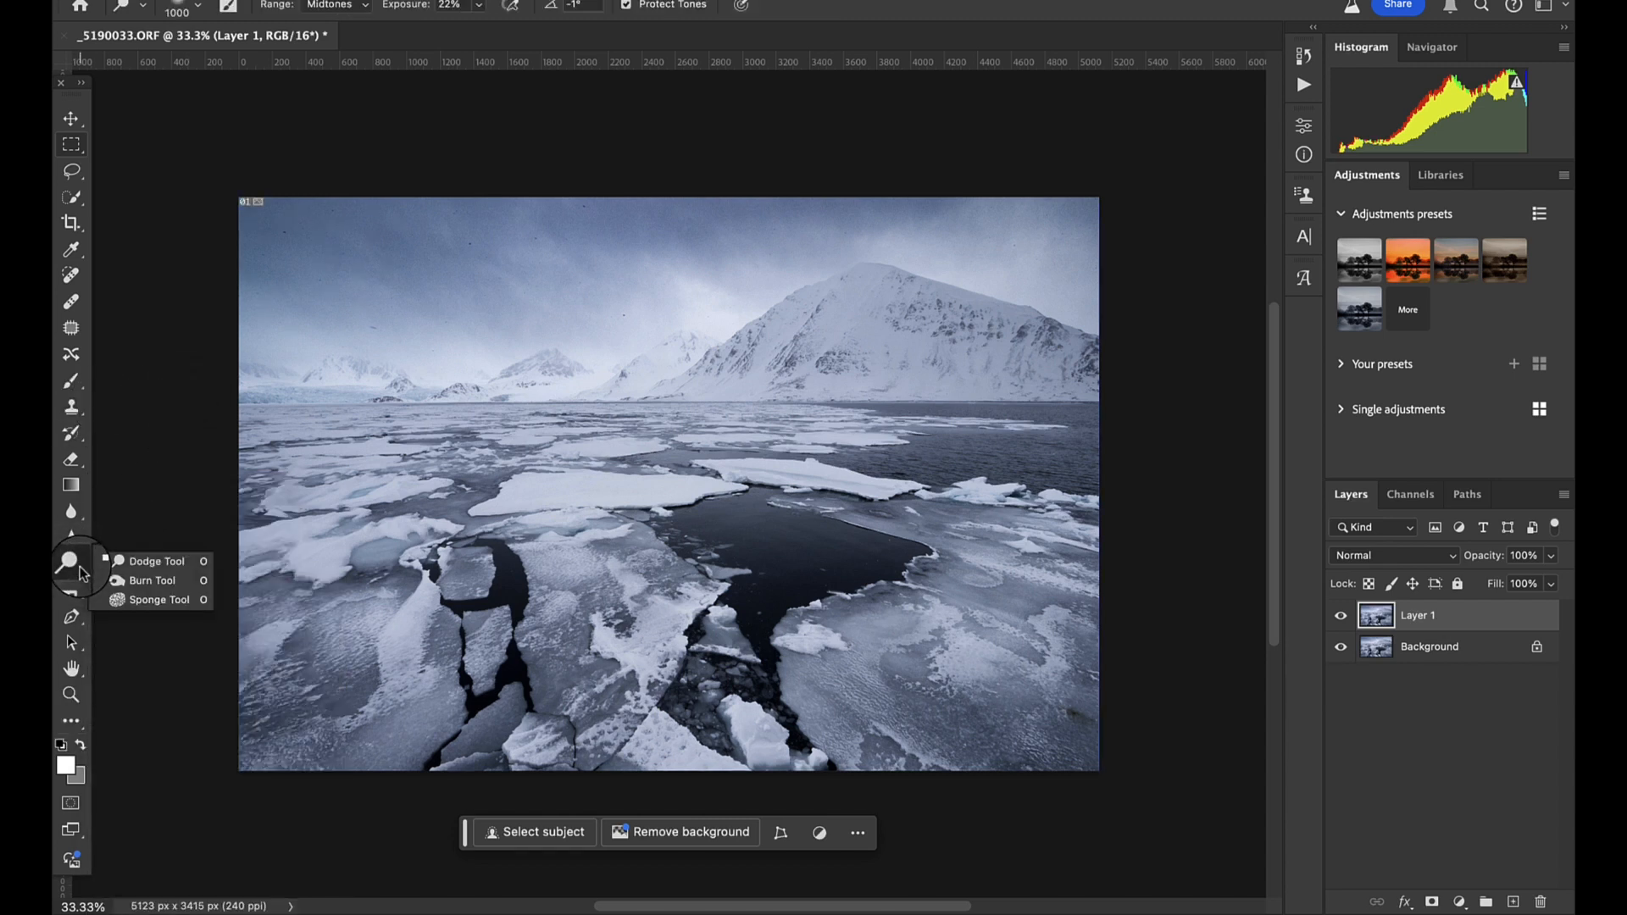
{"action": "left_click", "coordinate": [157, 581]}
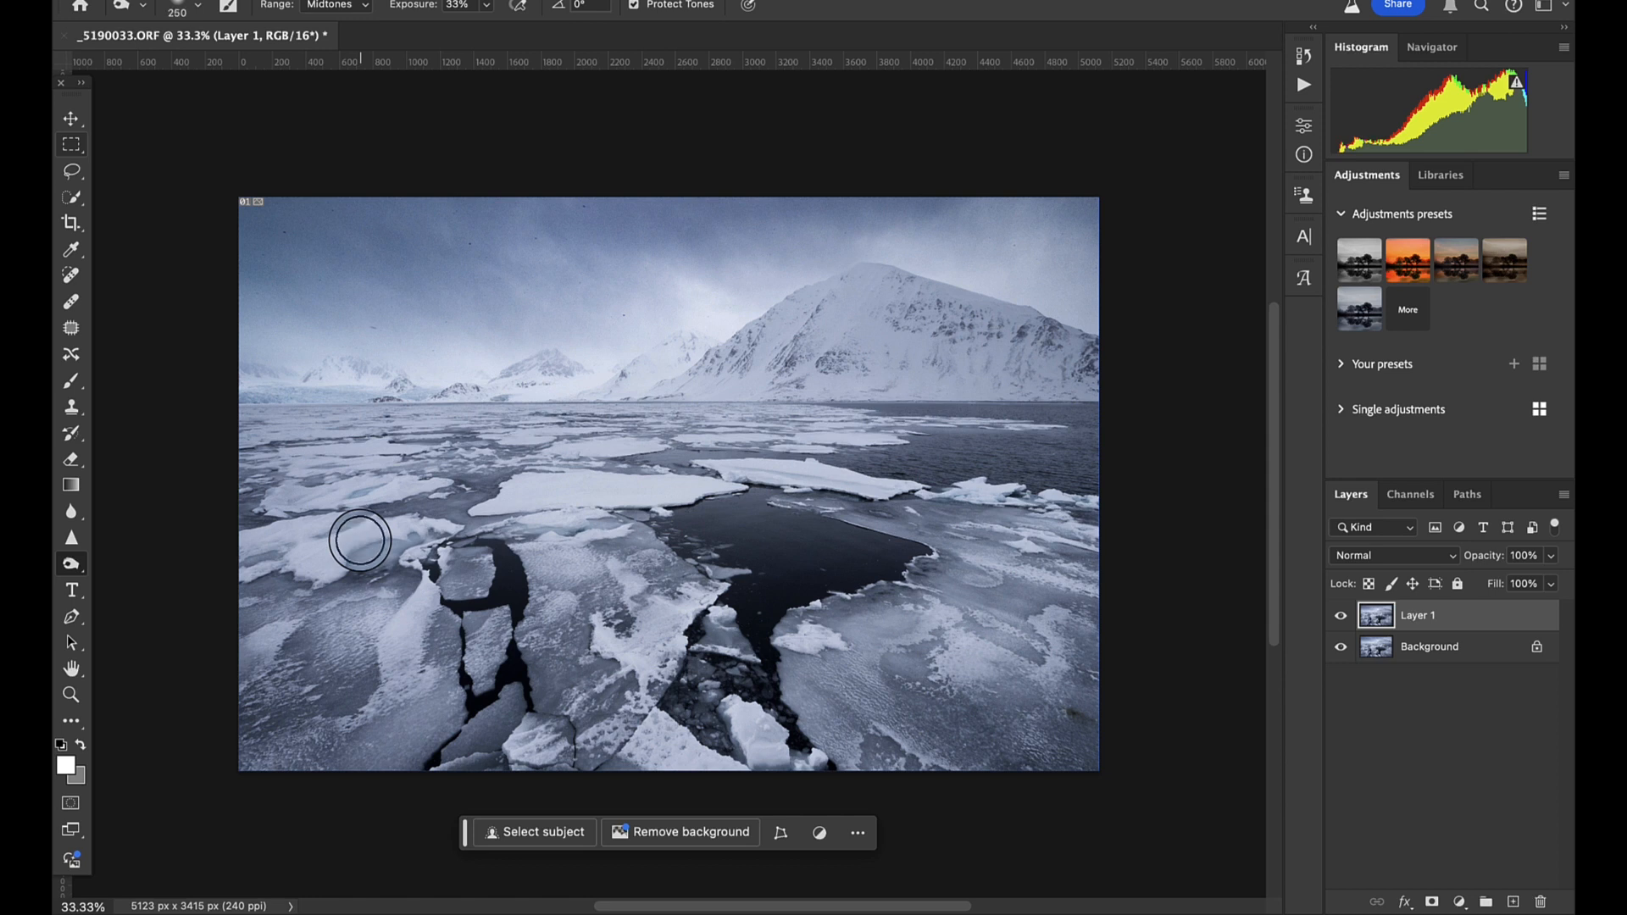
{"action": "key", "text": "bracketright"}
{"action": "key", "text": "bracketright"}
{"action": "key", "text": "bracketright"}
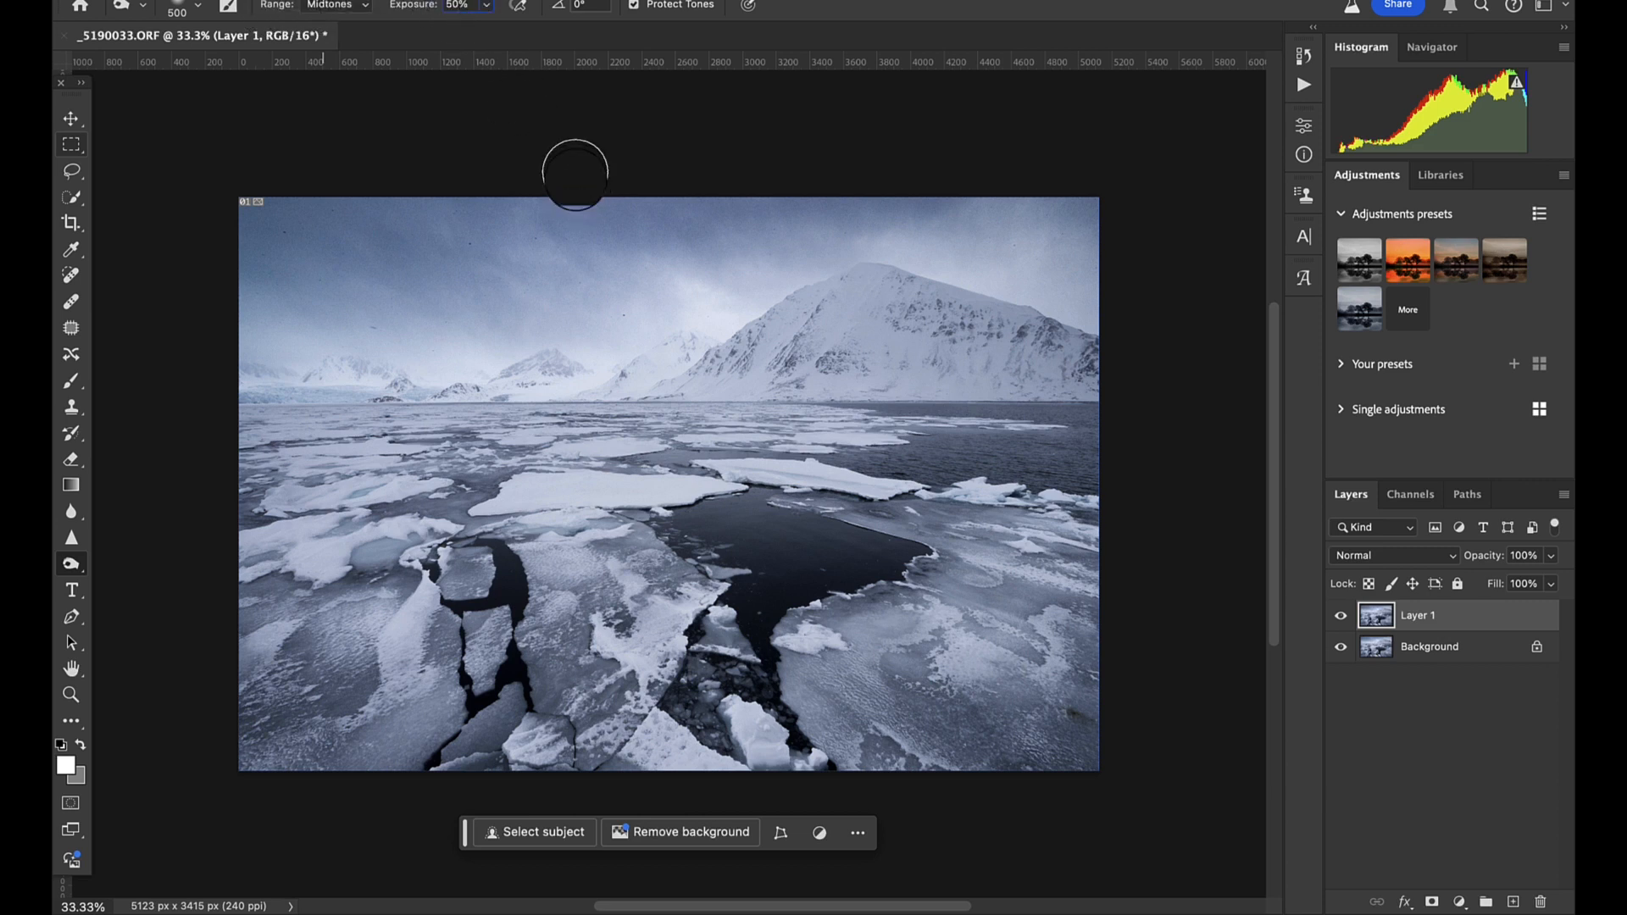
{"action": "key", "text": "Return"}
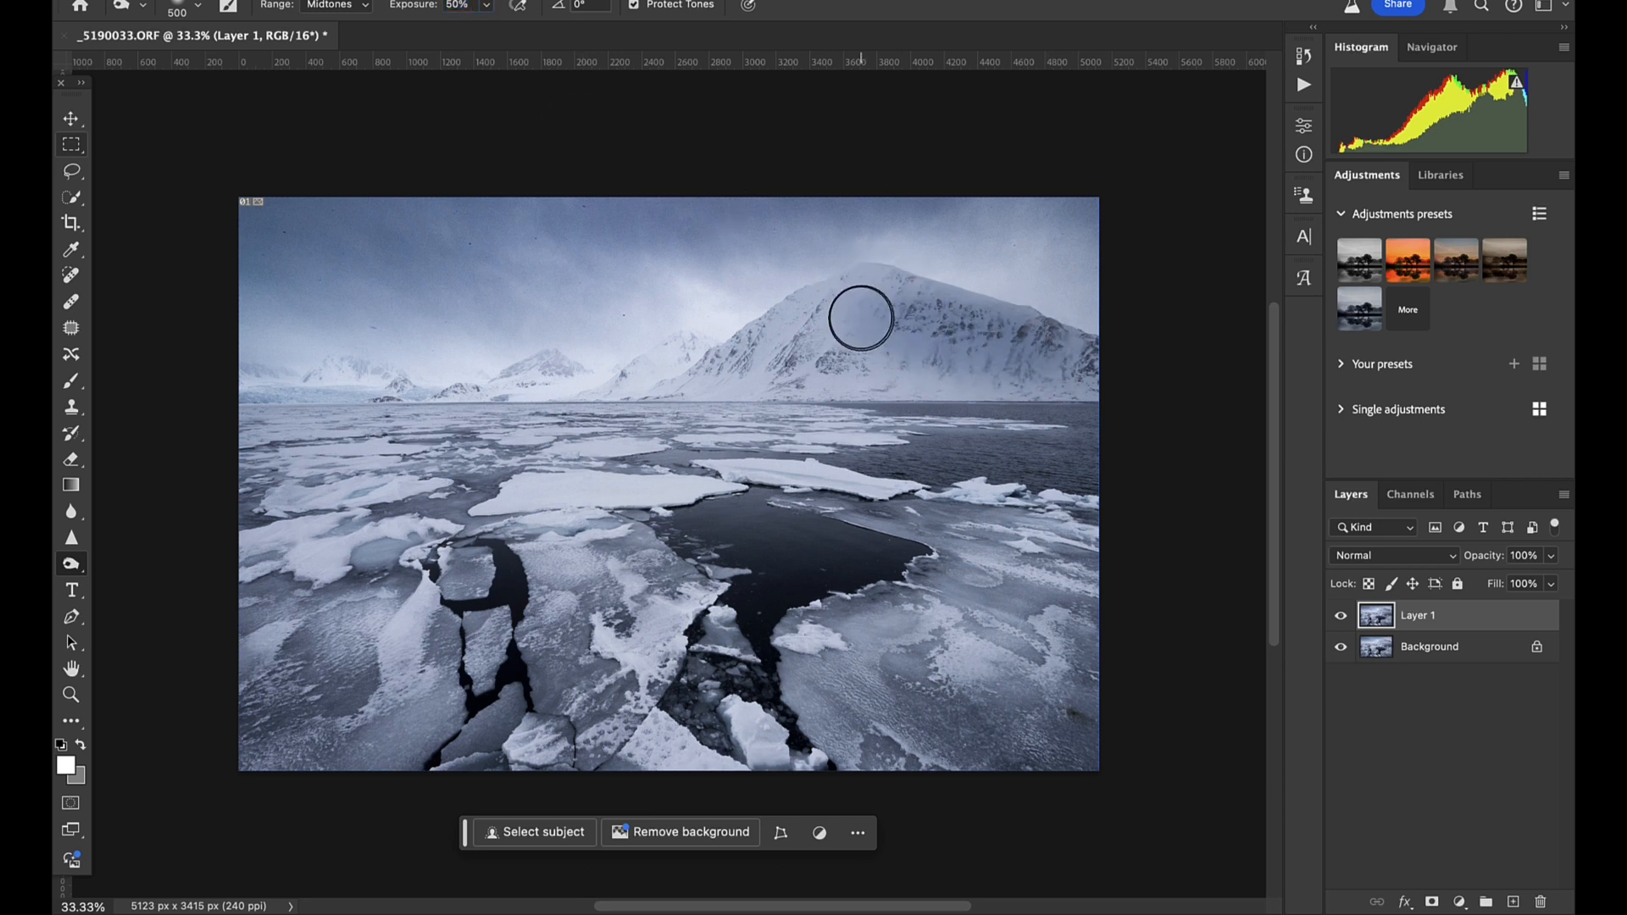
- Burn across the large mountain in the midtones, and again with the range set to Shadows
{"action": "left_click_drag", "start_coordinate": [862, 318], "coordinate": [1041, 356]}
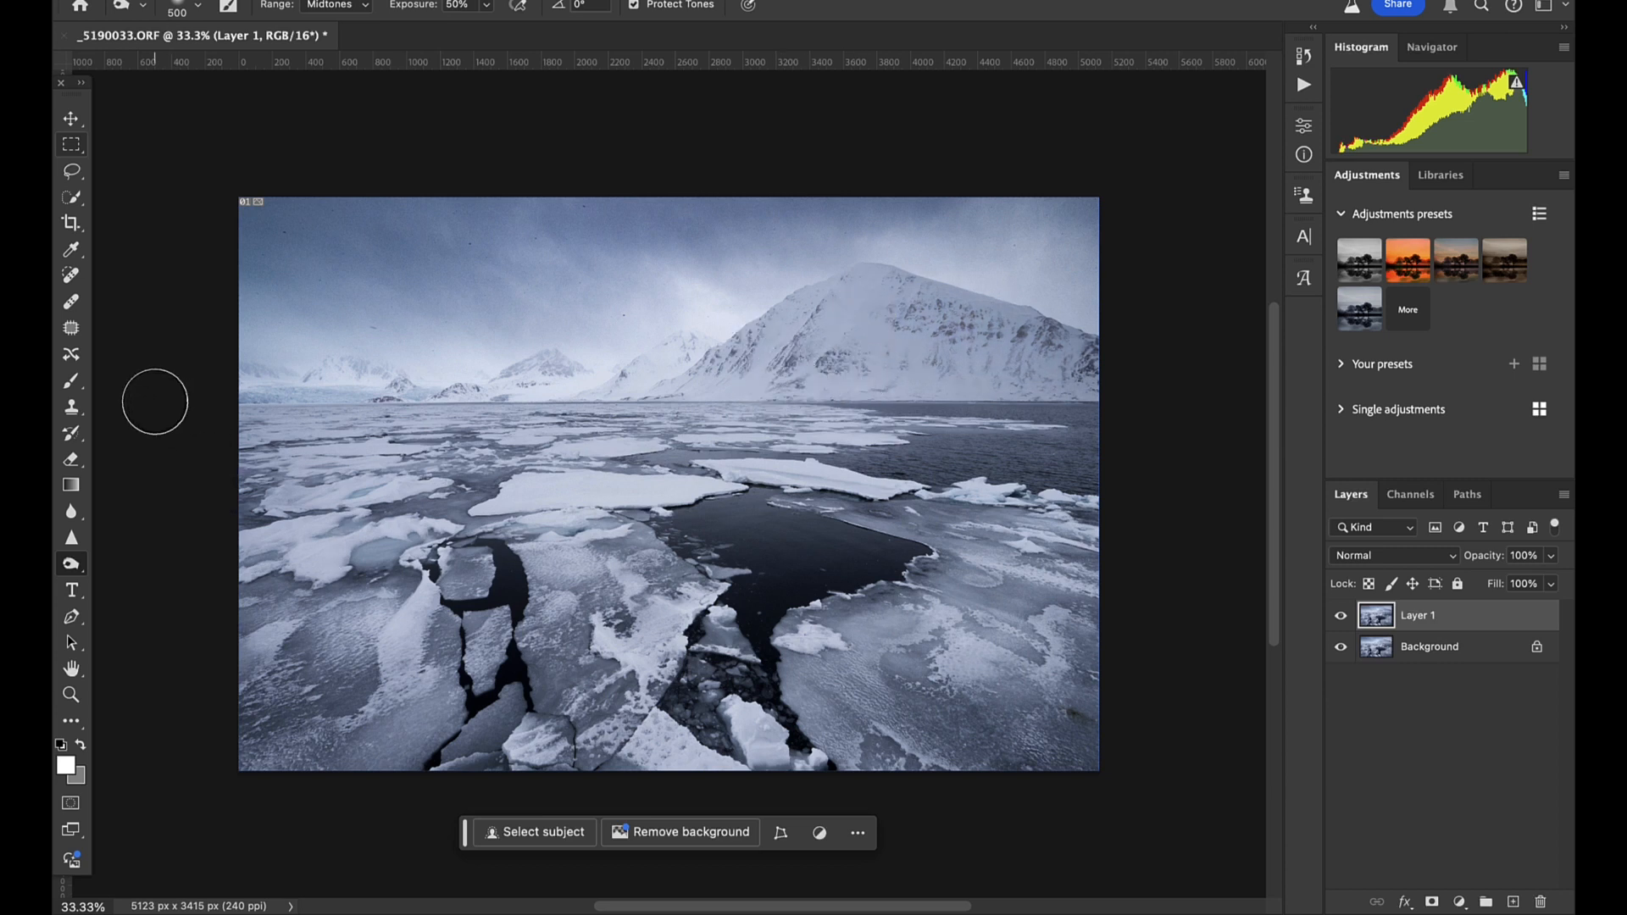
{"action": "left_click", "coordinate": [362, 6]}
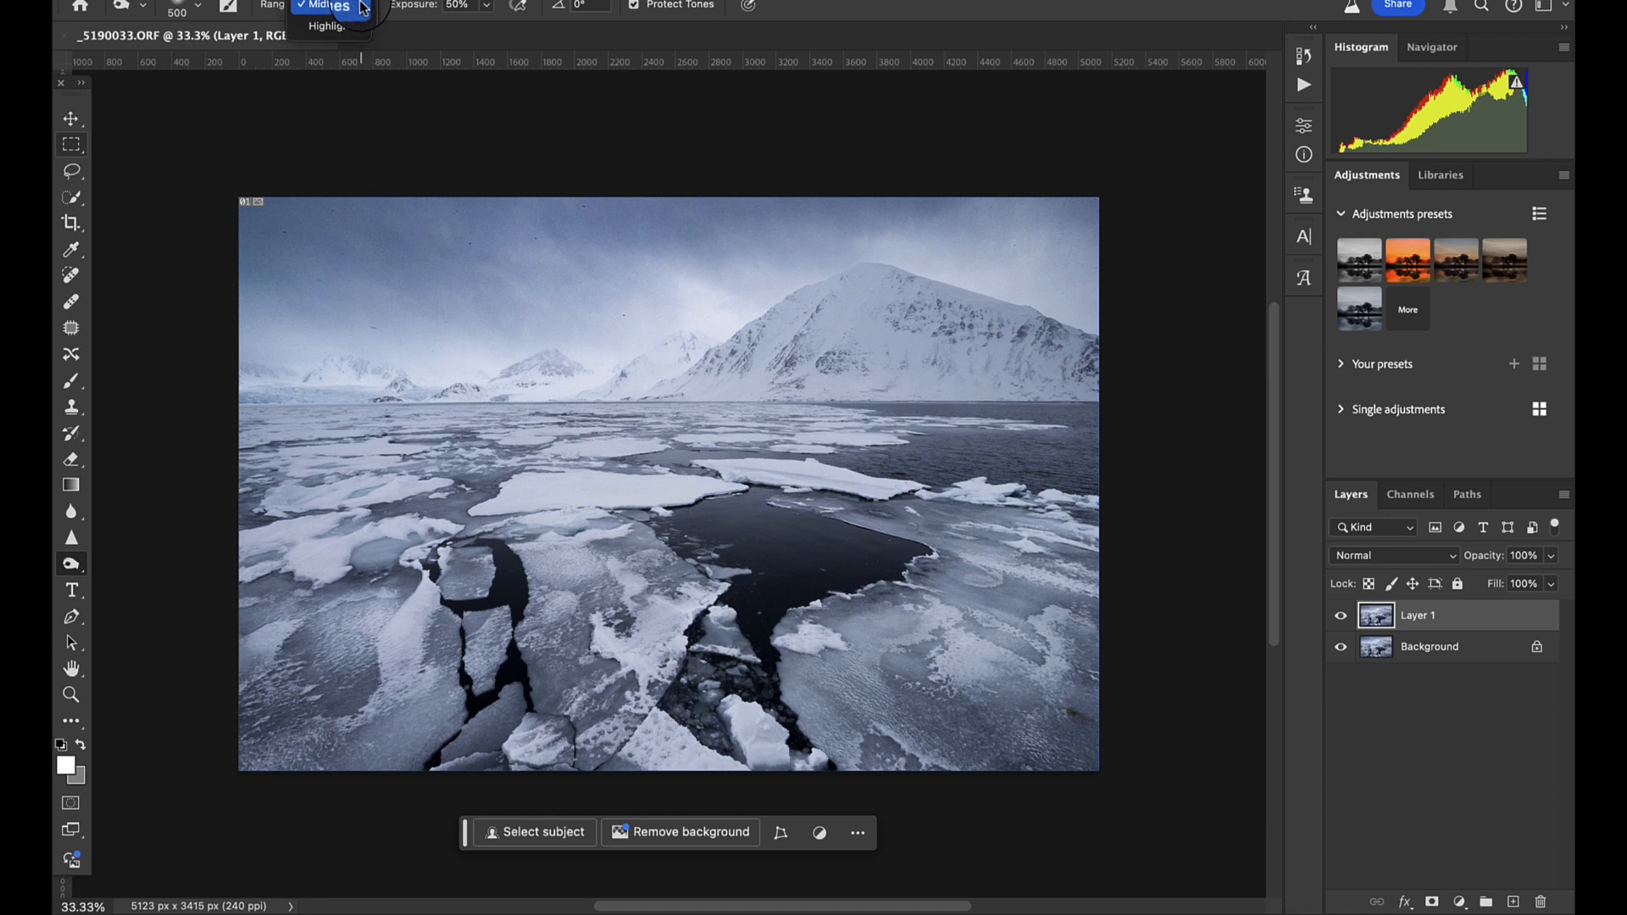
{"action": "left_click", "coordinate": [331, 1]}
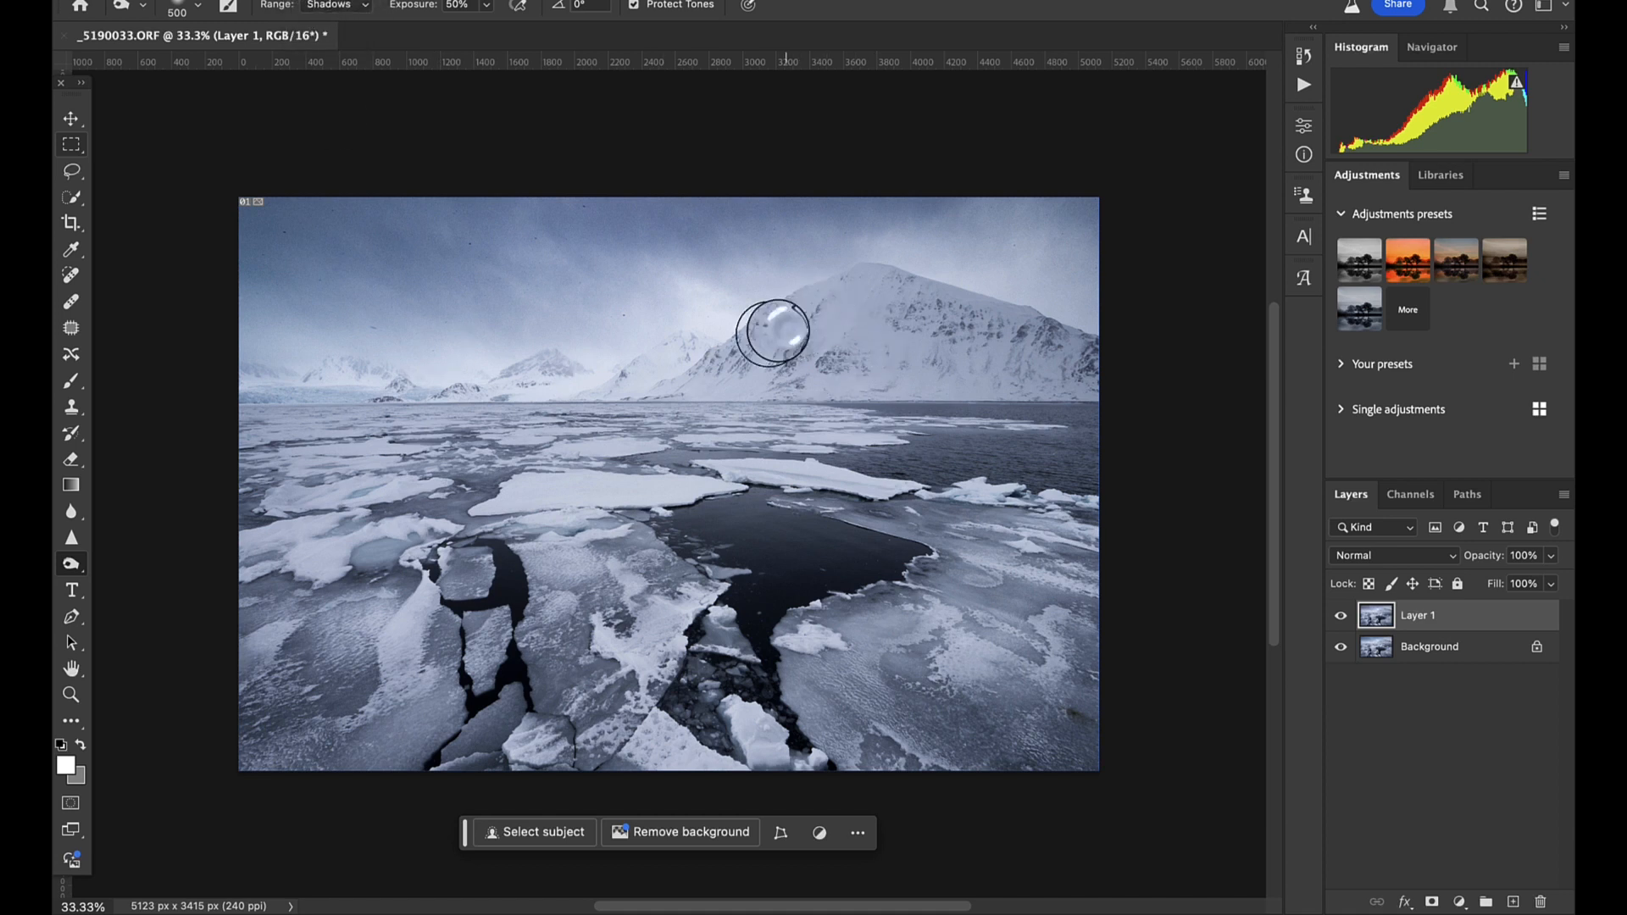
{"action": "mouse_move", "coordinate": [772, 332]}
{"action": "left_mouse_down"}
{"action": "mouse_move", "coordinate": [774, 352]}
{"action": "mouse_move", "coordinate": [847, 333]}
{"action": "mouse_move", "coordinate": [940, 331]}
{"action": "mouse_move", "coordinate": [952, 346]}
{"action": "left_mouse_up"}
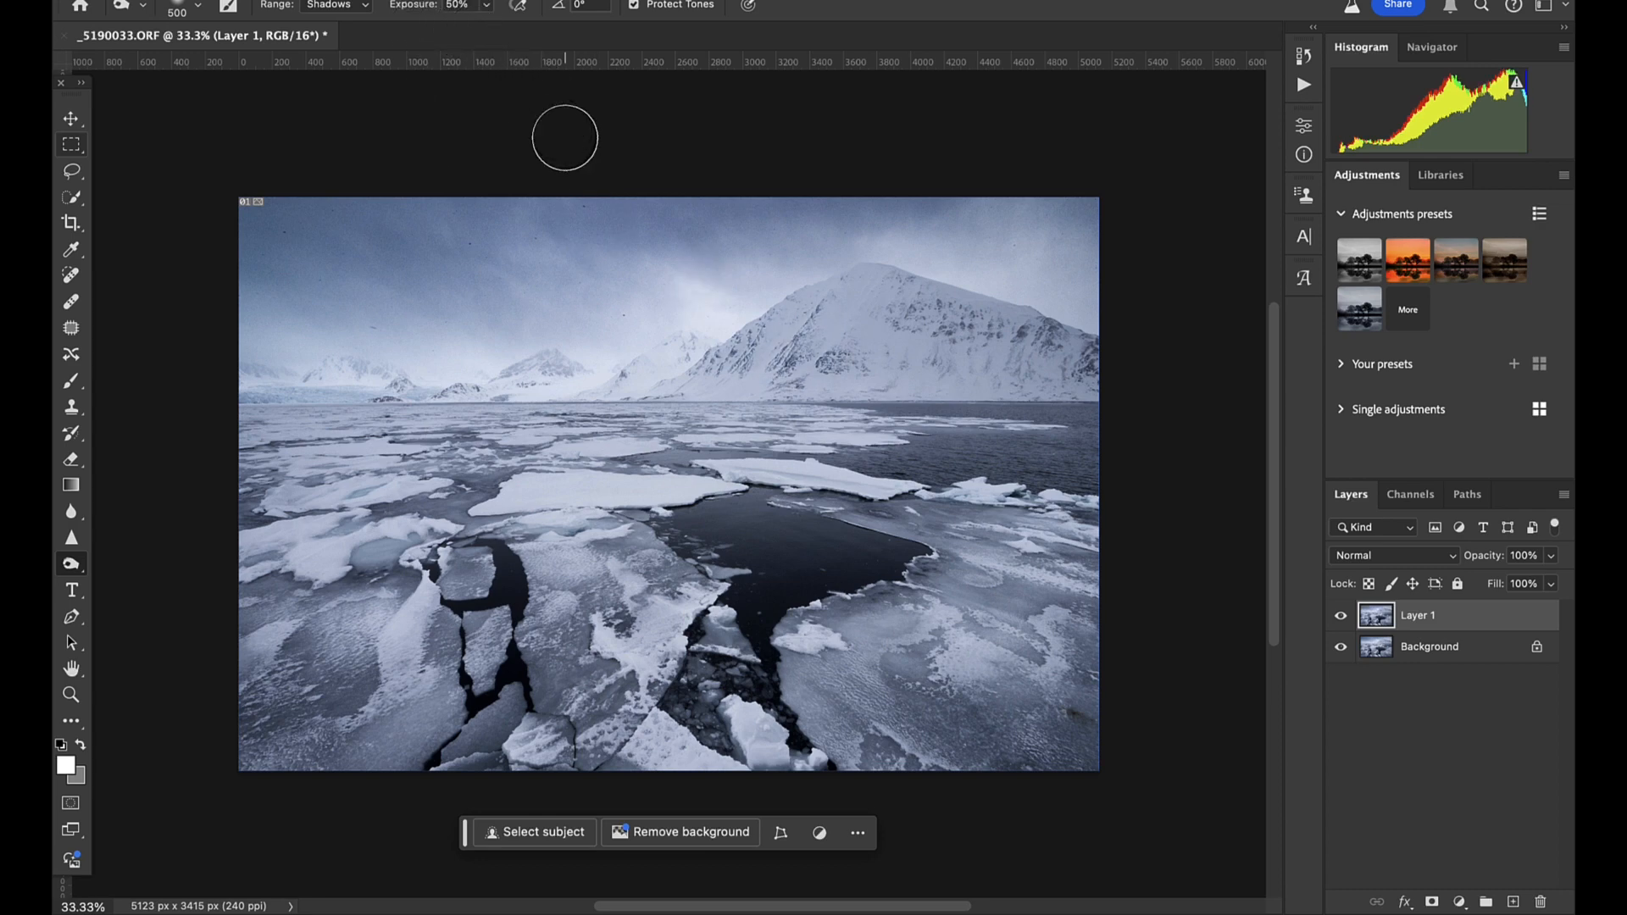
- Burn the shadows of the small distant mountains with 22% exposure and a brush size of 300
{"action": "left_click_drag", "start_coordinate": [422, 10], "coordinate": [390, 10]}
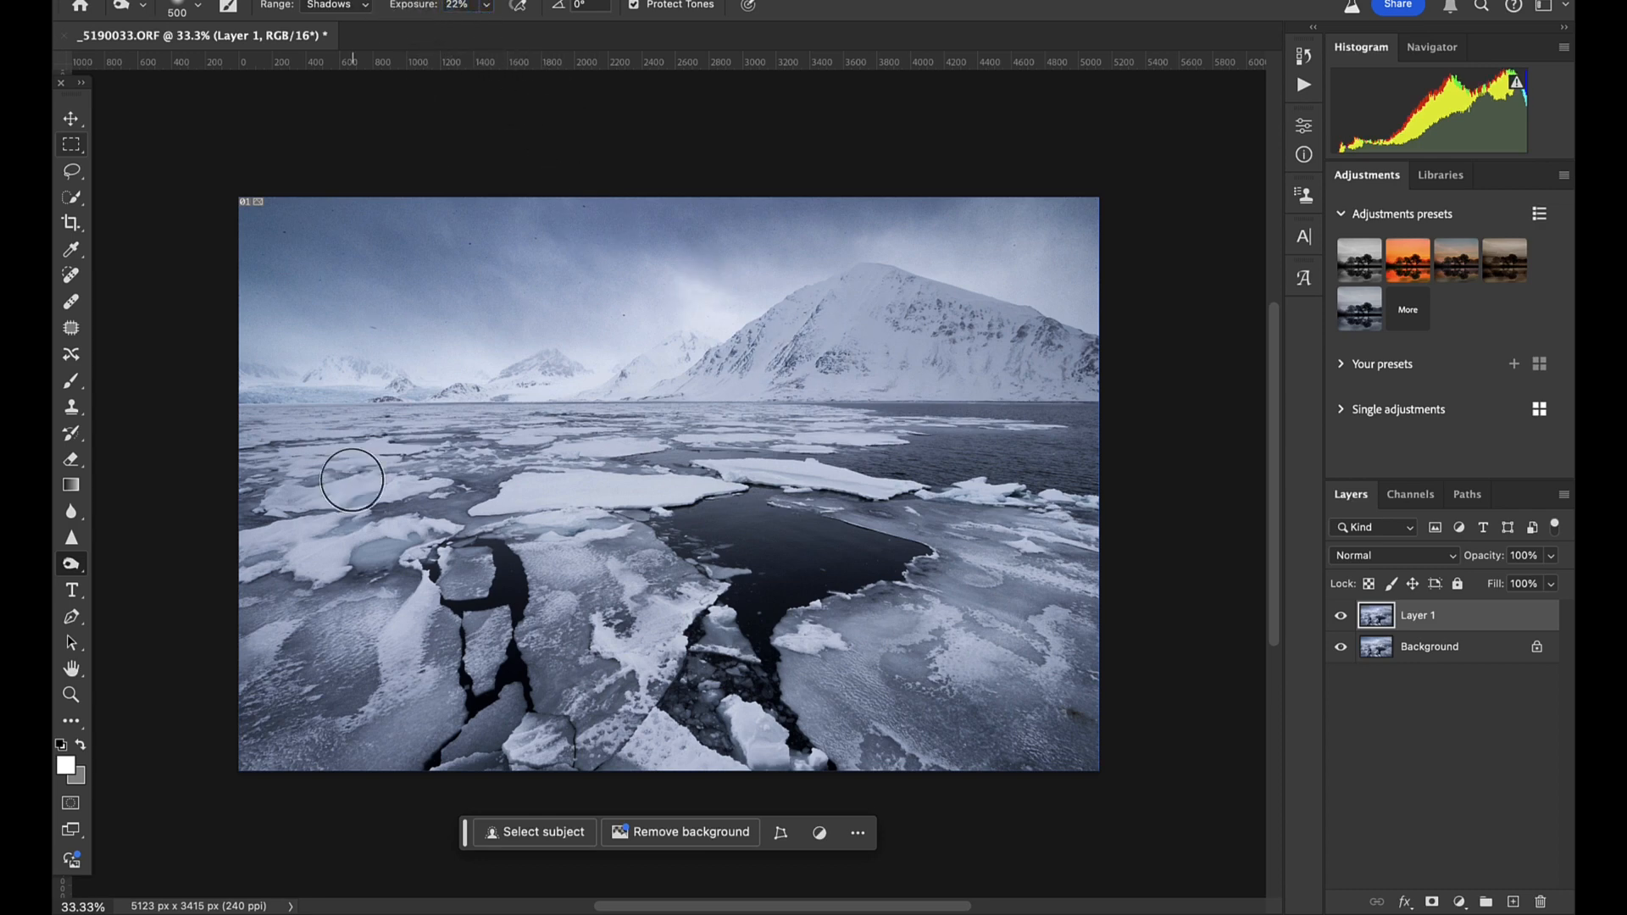
{"action": "scroll", "coordinate": [353, 480], "scroll_direction": "up", "scroll_amount": 5}
{"action": "scroll", "coordinate": [352, 480], "scroll_direction": "left", "scroll_amount": 5}
{"action": "scroll", "coordinate": [353, 480], "scroll_direction": "up", "scroll_amount": 3}
{"action": "scroll", "coordinate": [353, 480], "scroll_direction": "up", "scroll_amount": 2}
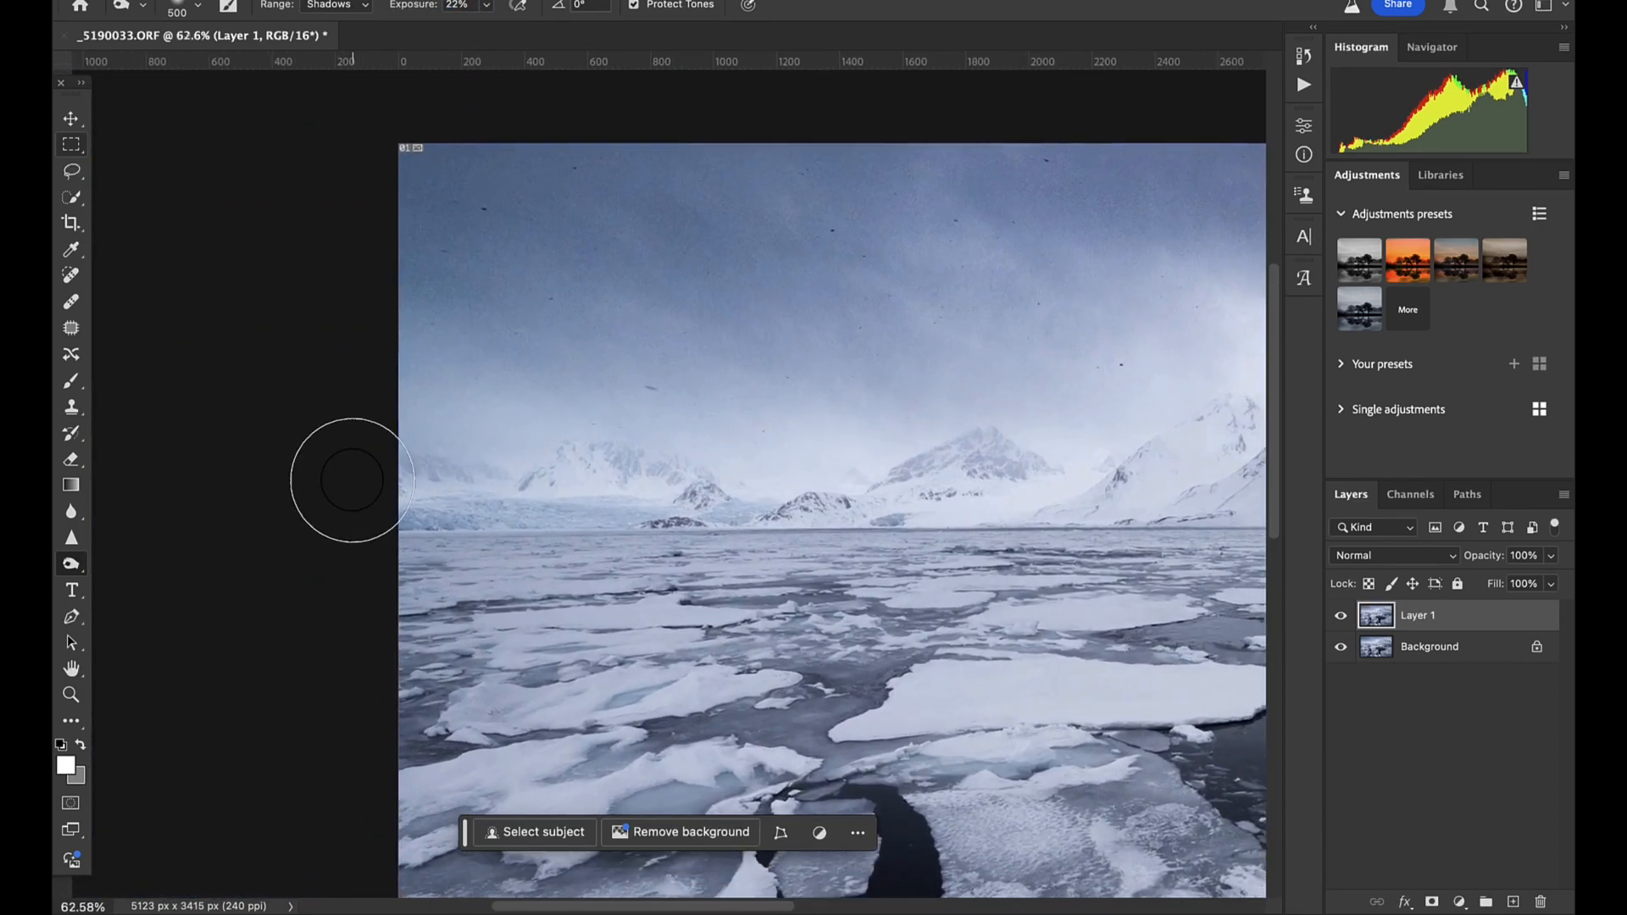
{"action": "key", "text": "bracketleft"}
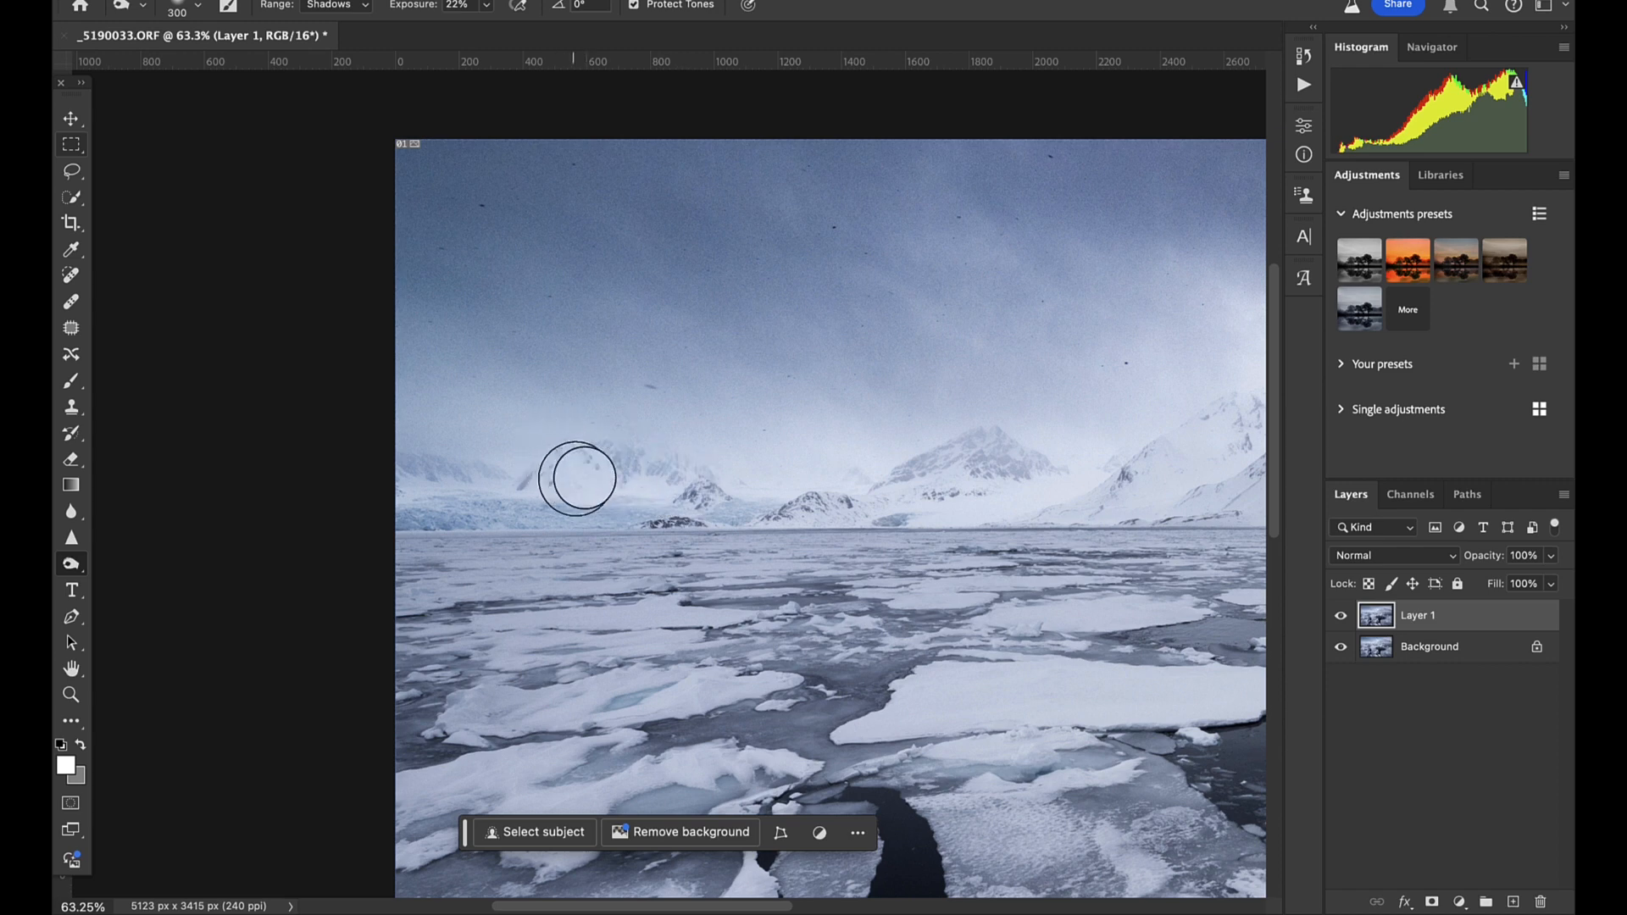
{"action": "left_click_drag", "start_coordinate": [843, 506], "coordinate": [833, 508]}
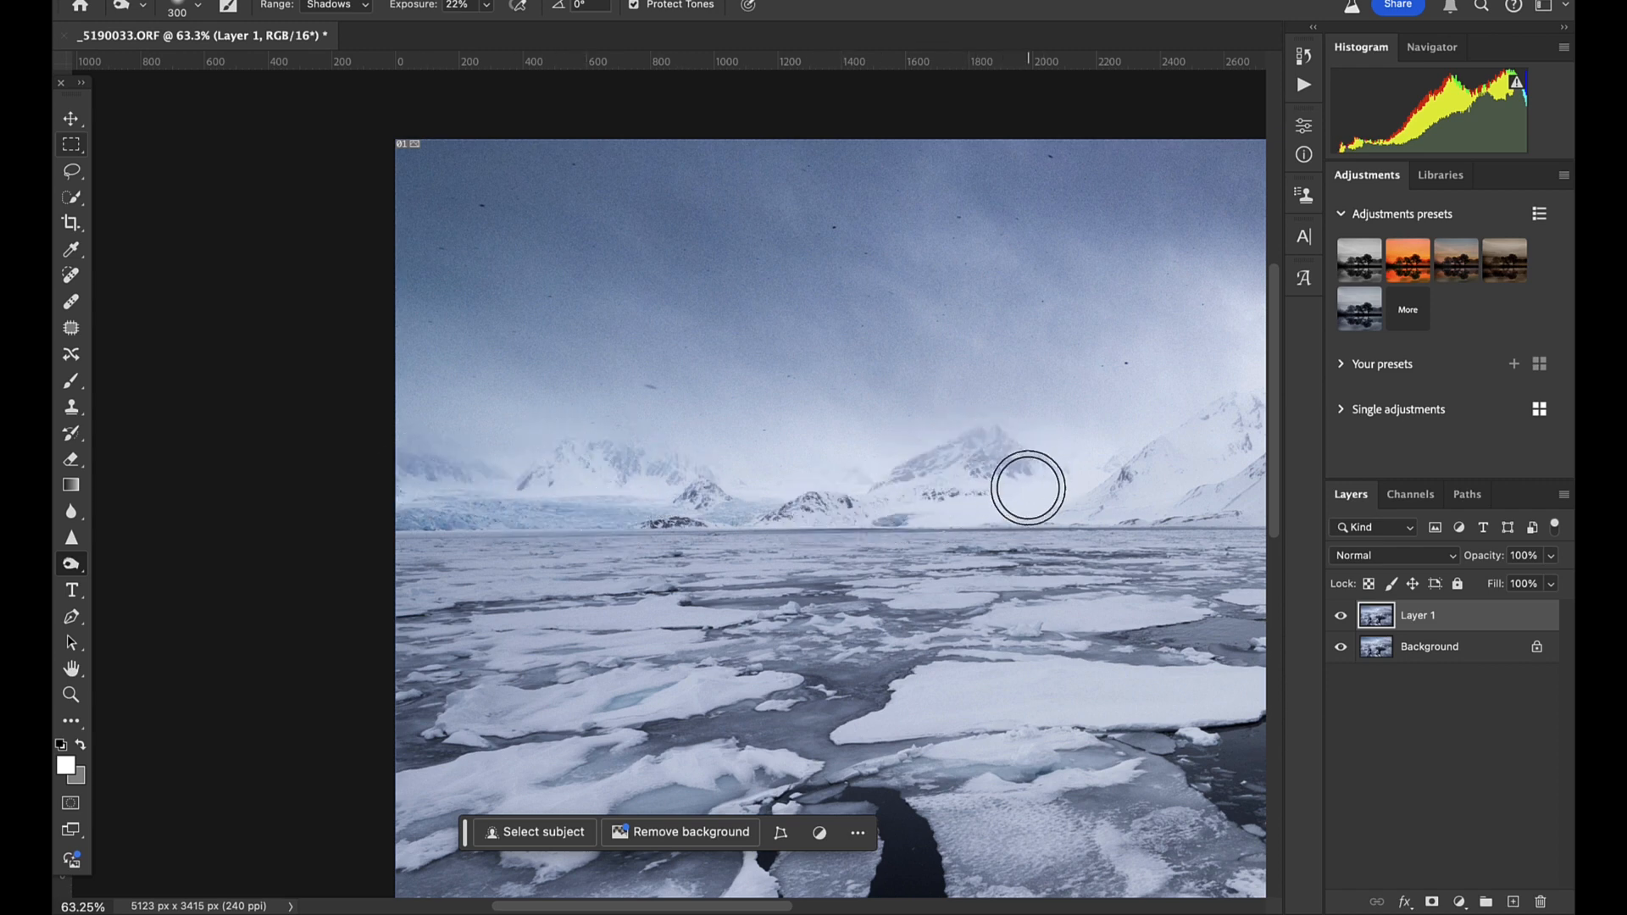
- Burn the shadows along the large mountain's rocky slopes with the same brush
{"action": "scroll", "coordinate": [974, 473], "scroll_direction": "right", "scroll_amount": 5}
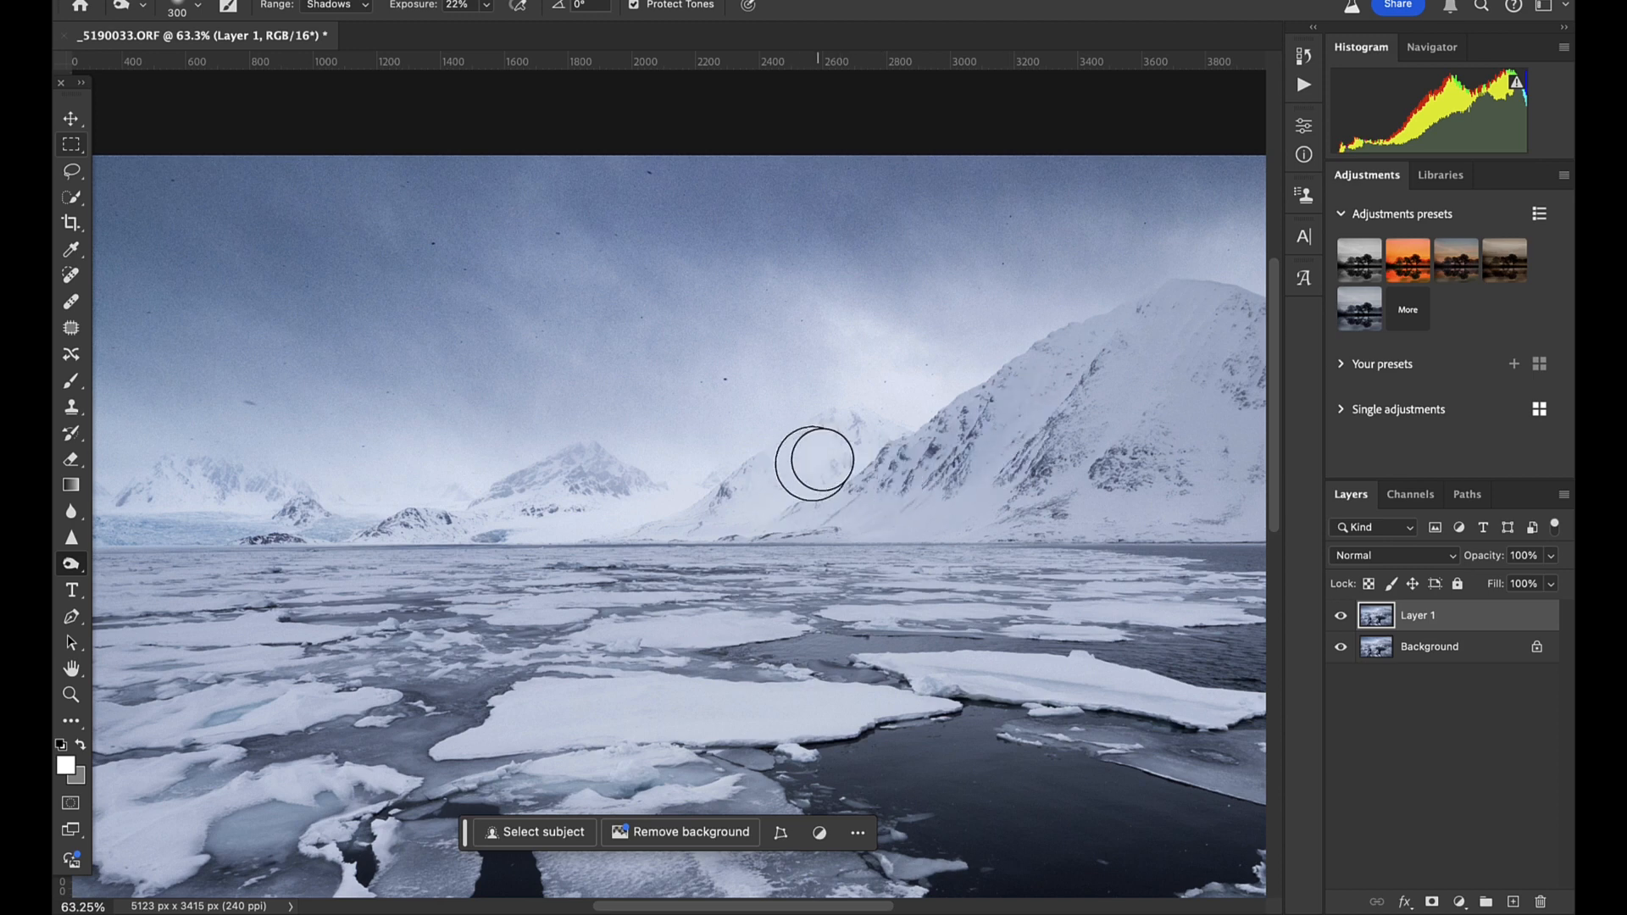
{"action": "left_click_drag", "start_coordinate": [1102, 430], "coordinate": [1089, 459]}
{"action": "scroll", "coordinate": [1093, 457], "scroll_direction": "right", "scroll_amount": 3}
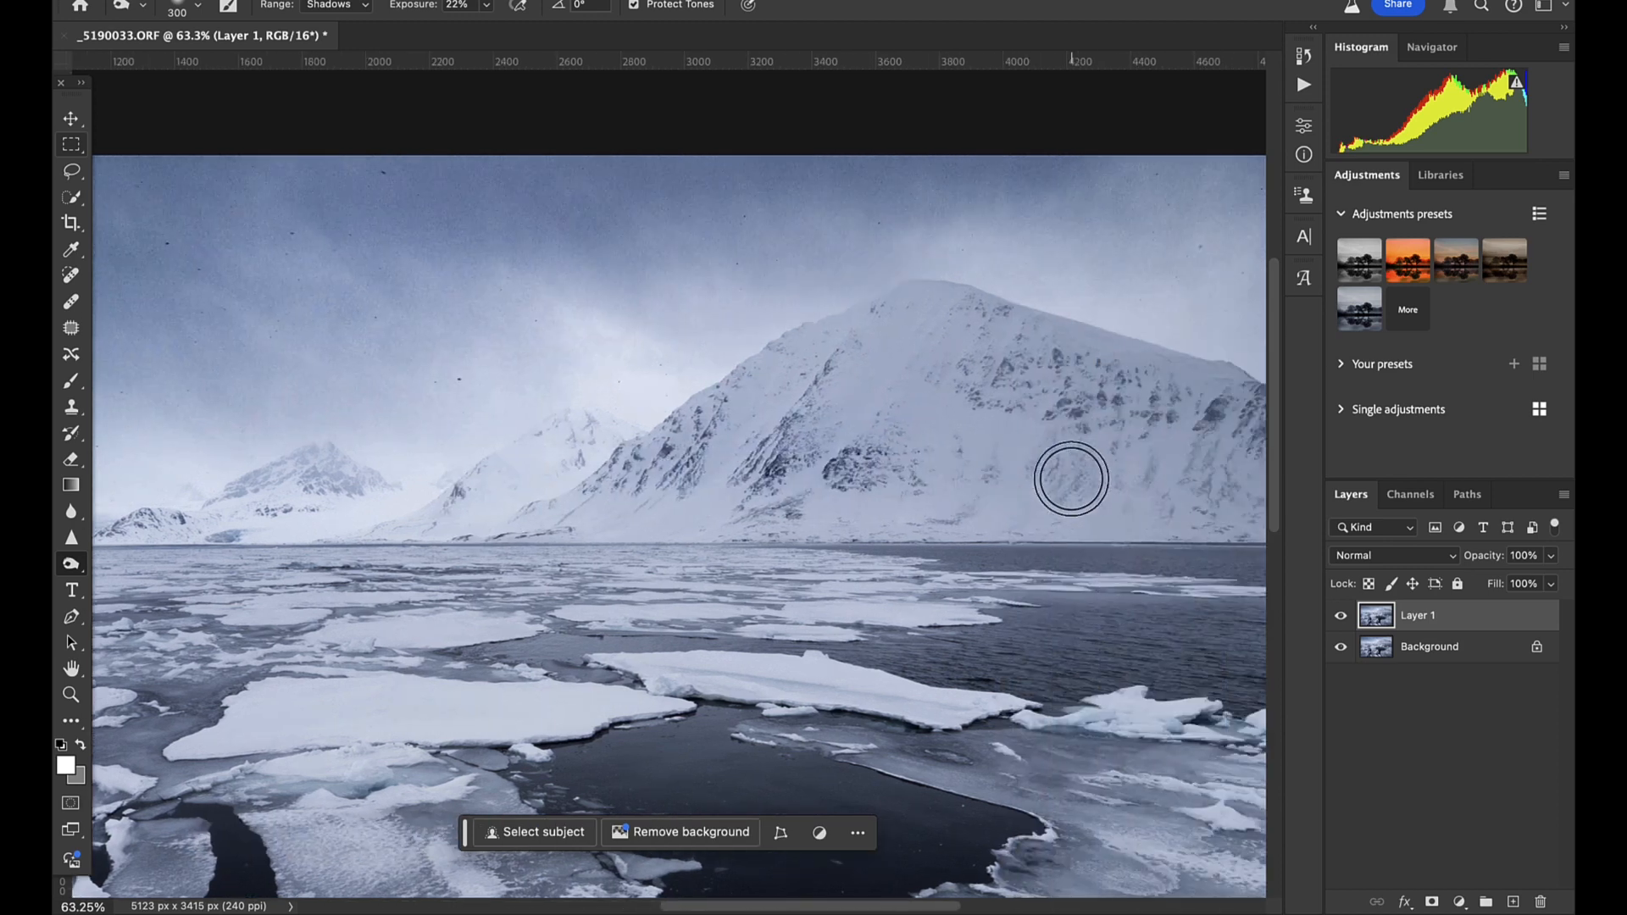
{"action": "left_click_drag", "start_coordinate": [1079, 384], "coordinate": [1003, 389]}
{"action": "scroll", "coordinate": [1099, 476], "scroll_direction": "right", "scroll_amount": 4}
{"action": "scroll", "coordinate": [1098, 476], "scroll_direction": "right", "scroll_amount": 1}
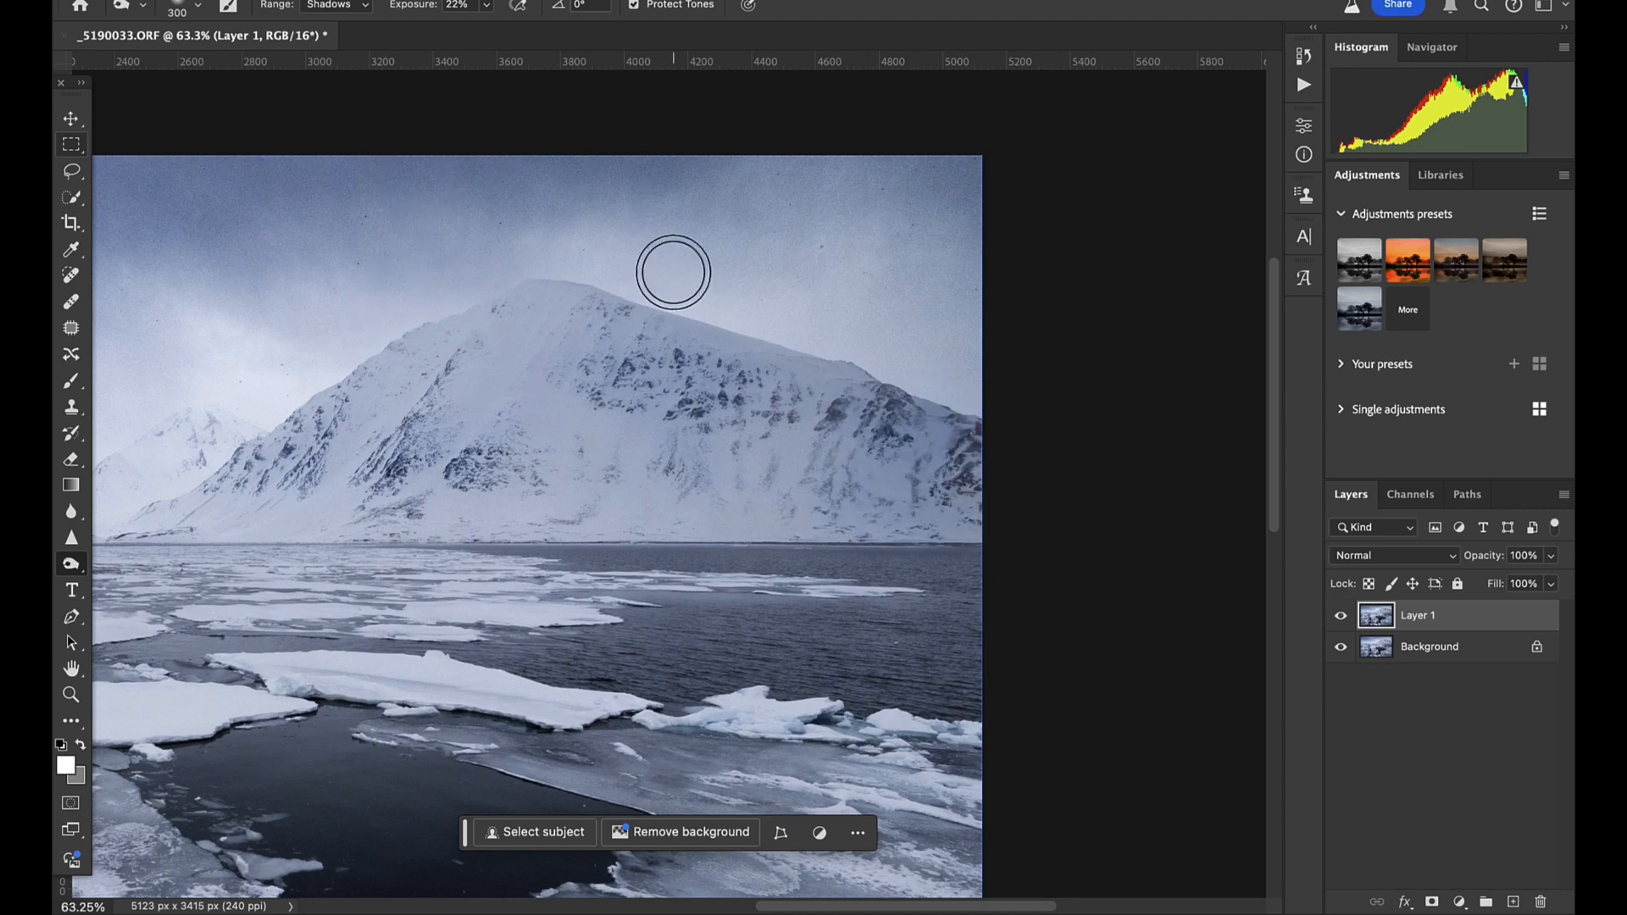
- Toggle the visibility of Layer 1 to compare the mountains with and without the burning
{"action": "scroll", "coordinate": [551, 333], "scroll_direction": "down", "scroll_amount": 5}
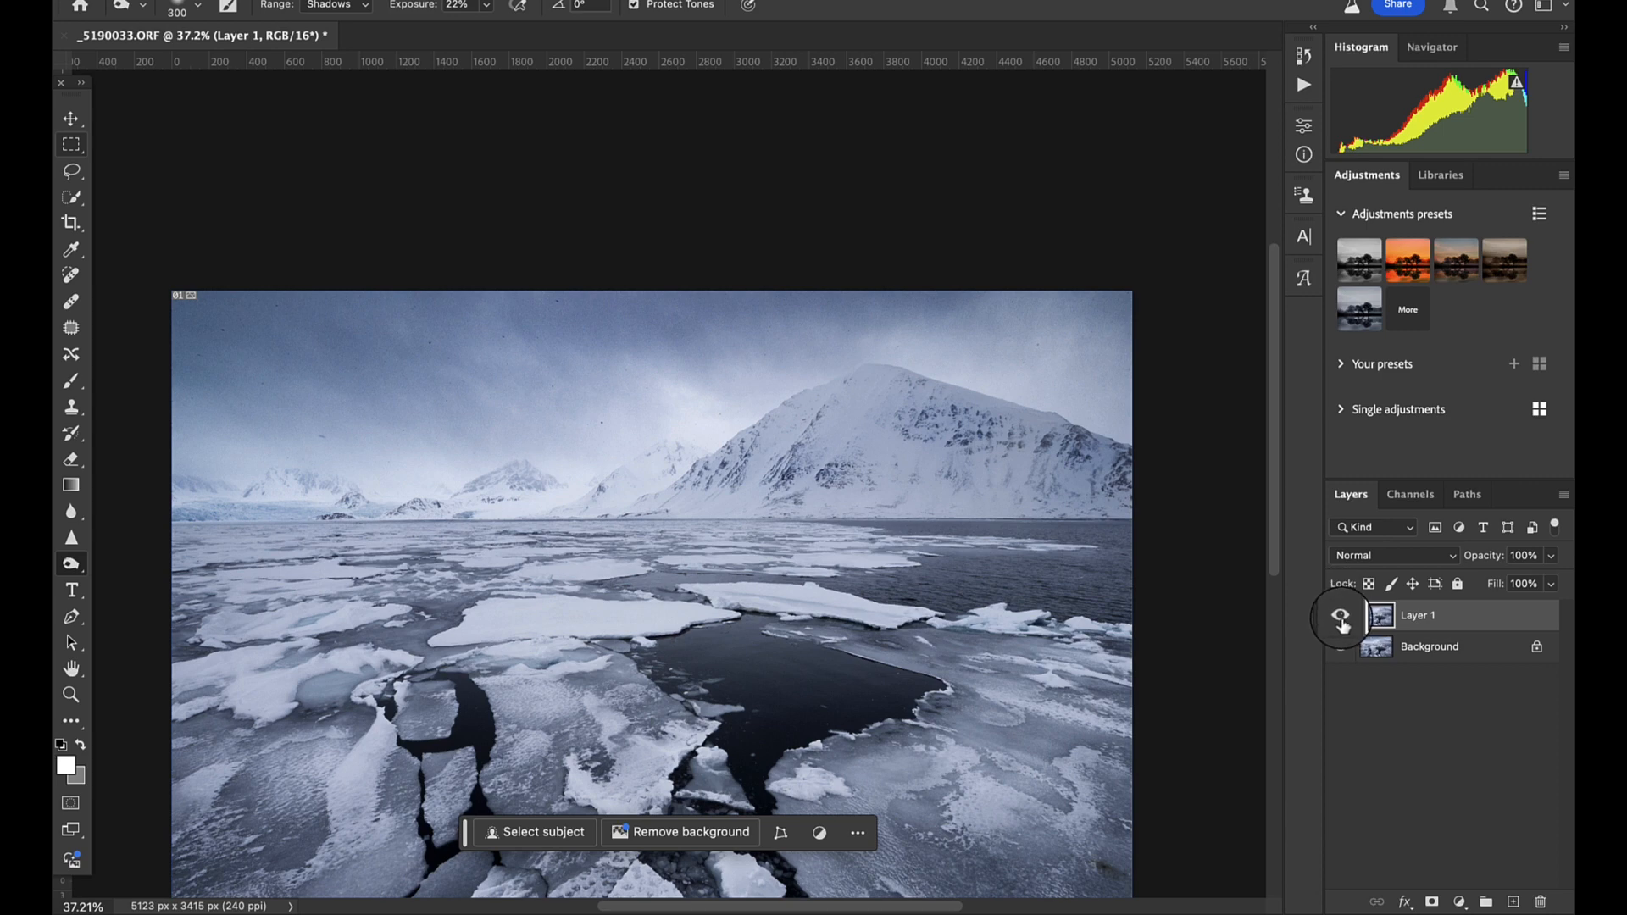
{"action": "left_click", "coordinate": [1342, 617]}
{"action": "left_click", "coordinate": [1342, 624]}
{"action": "scroll", "coordinate": [792, 563], "scroll_direction": "up", "scroll_amount": 2}
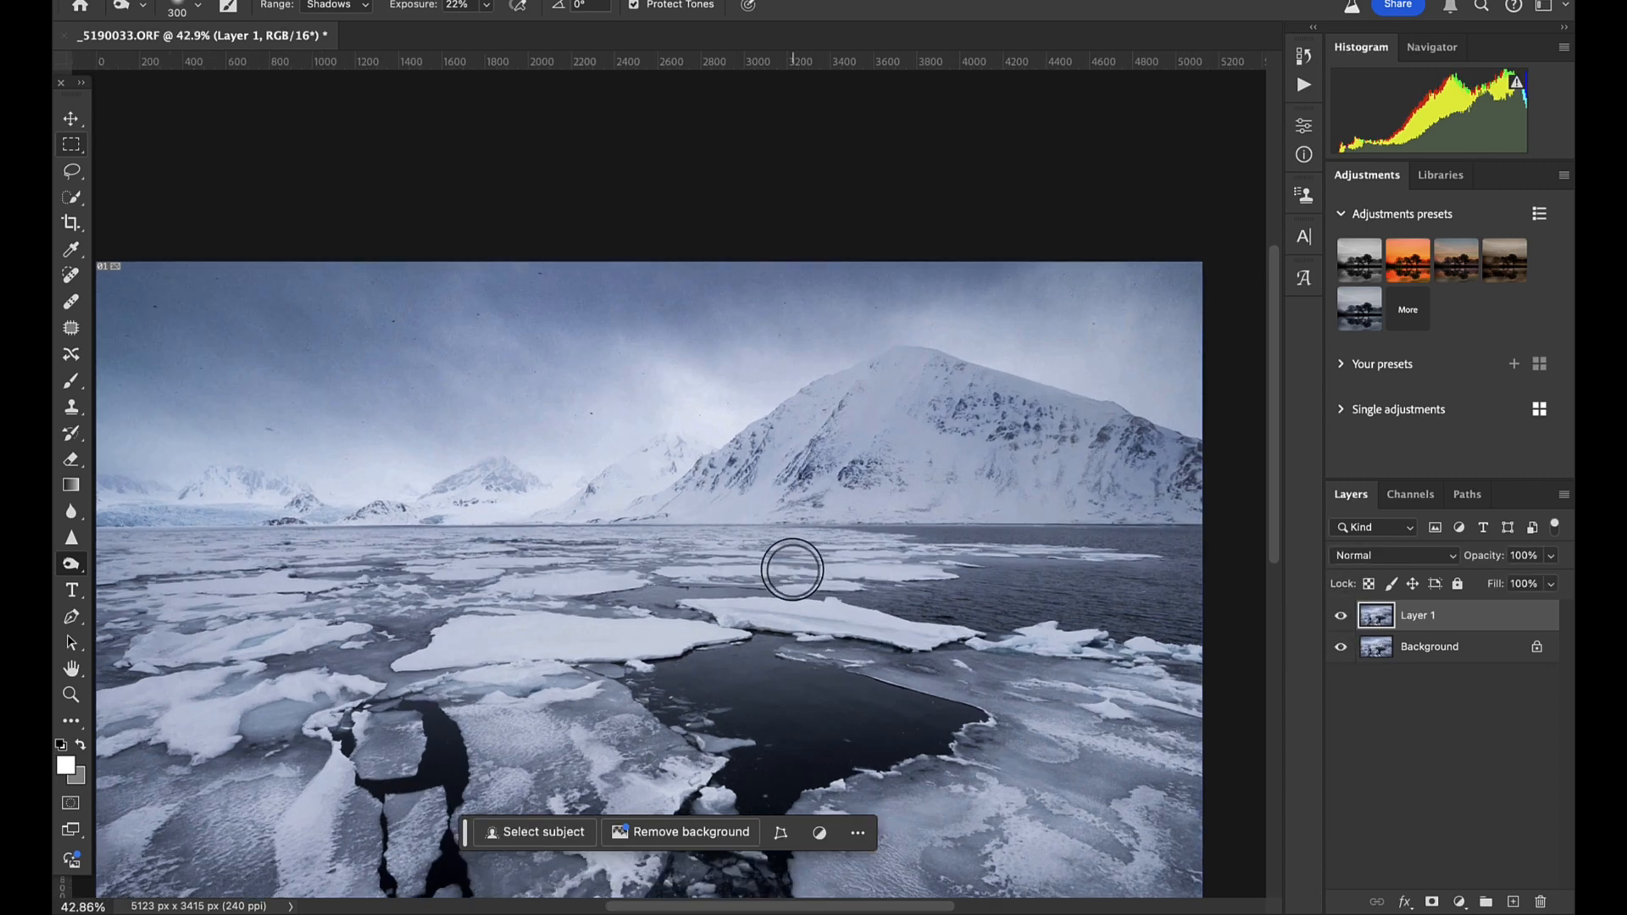
{"action": "left_click", "coordinate": [1342, 619]}
{"action": "left_click", "coordinate": [1343, 620]}
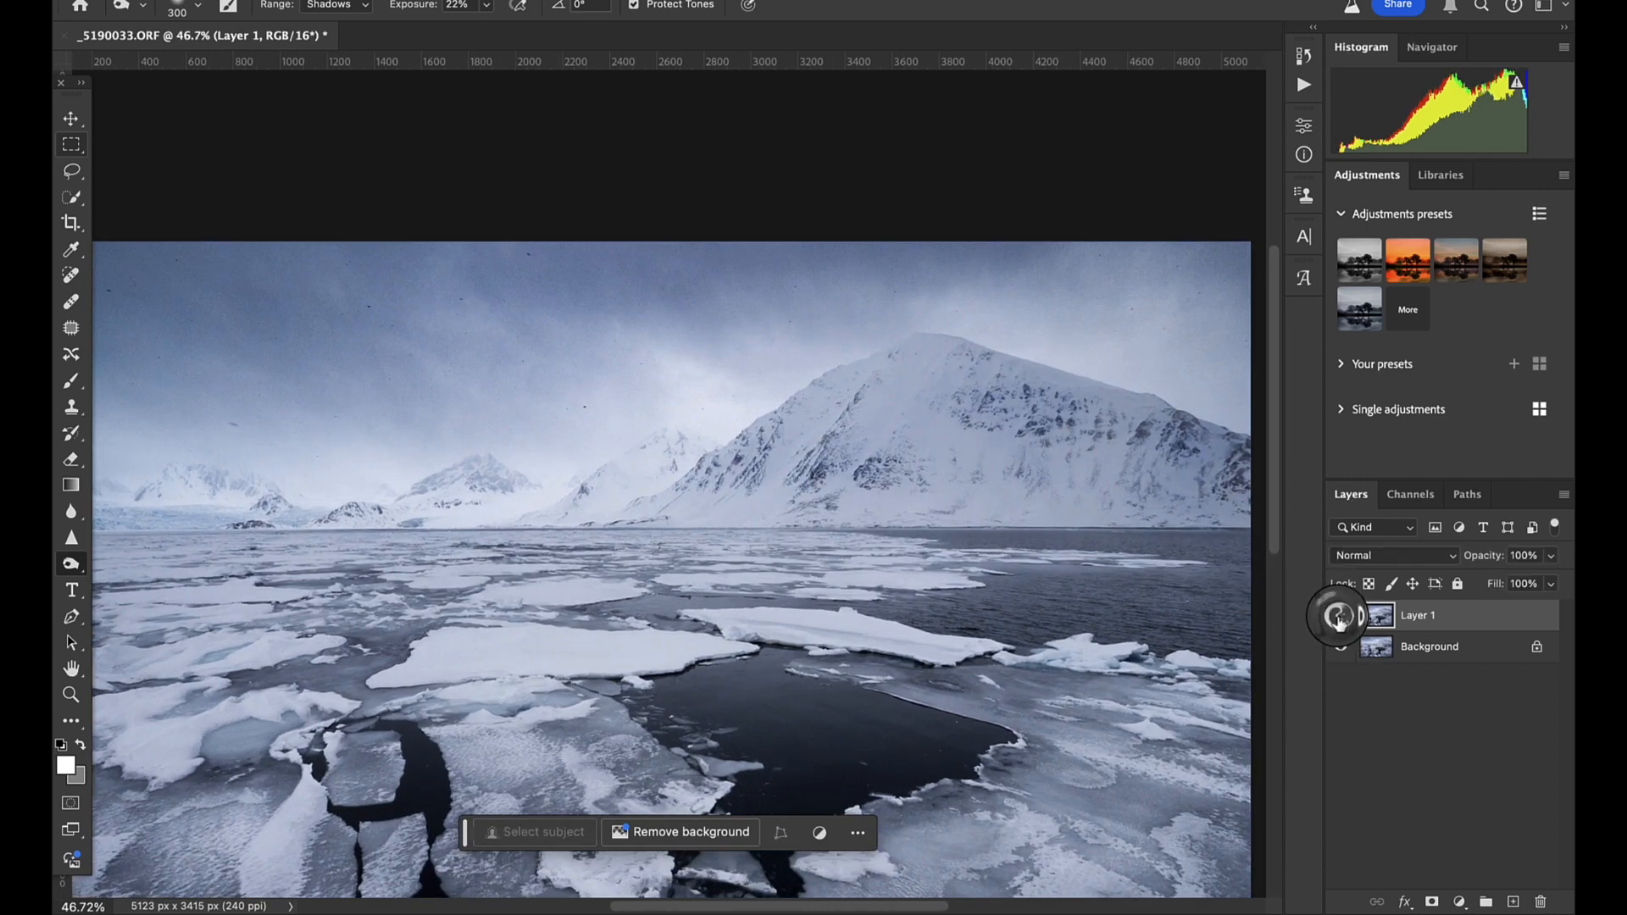
{"action": "left_click", "coordinate": [1339, 622]}
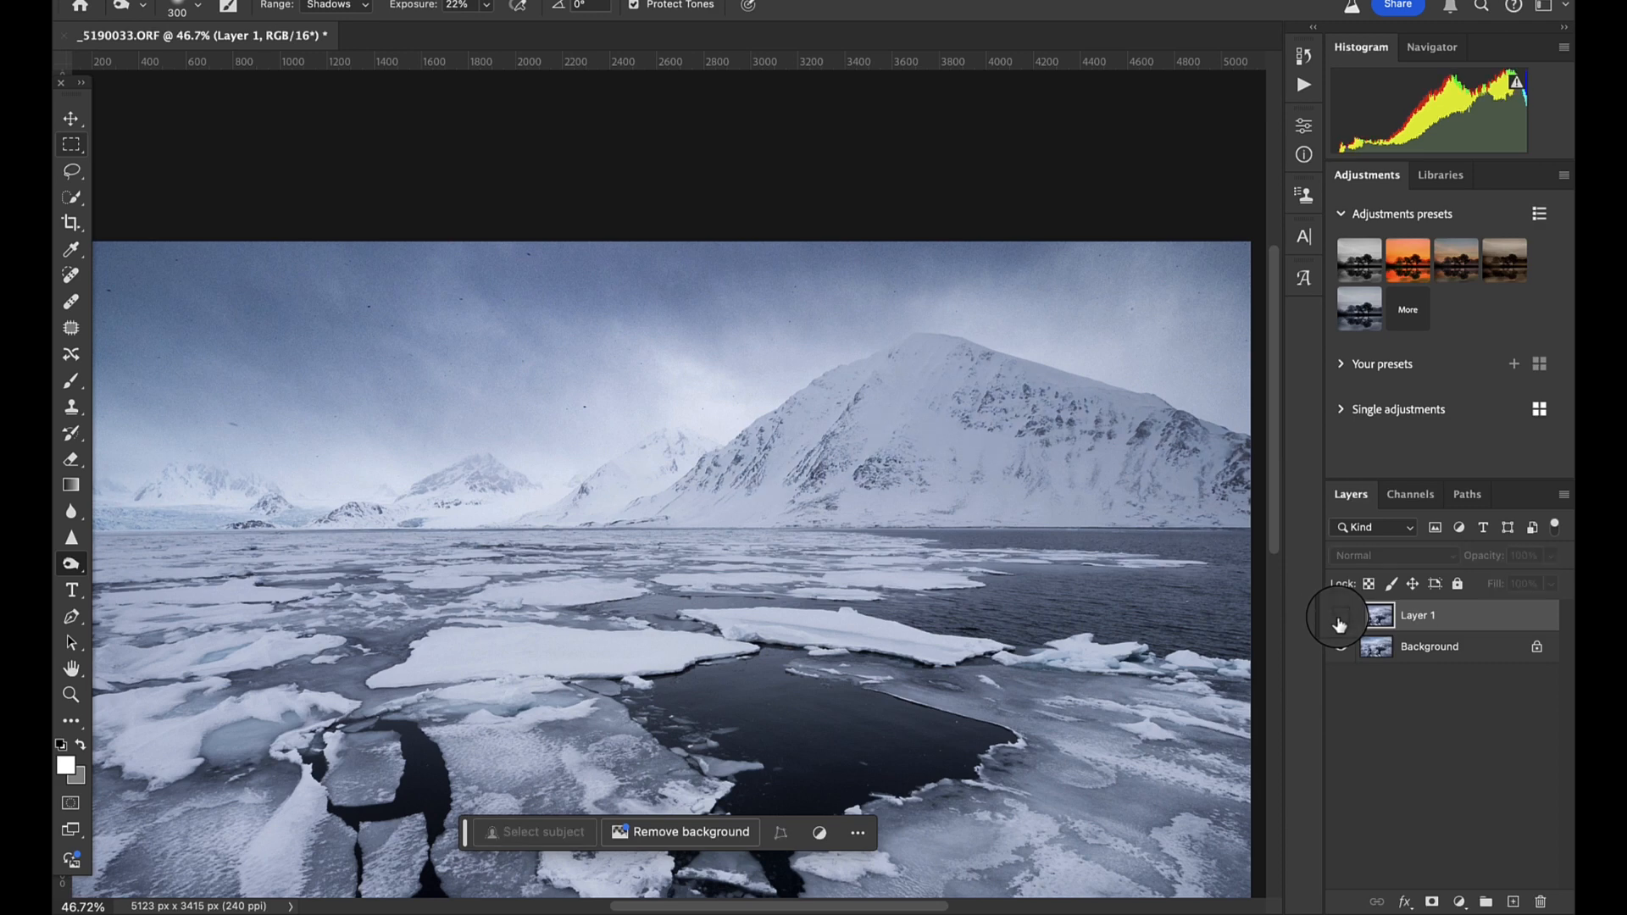
{"action": "left_click", "coordinate": [1339, 623]}
{"action": "scroll", "coordinate": [566, 506], "scroll_direction": "down", "scroll_amount": 2}
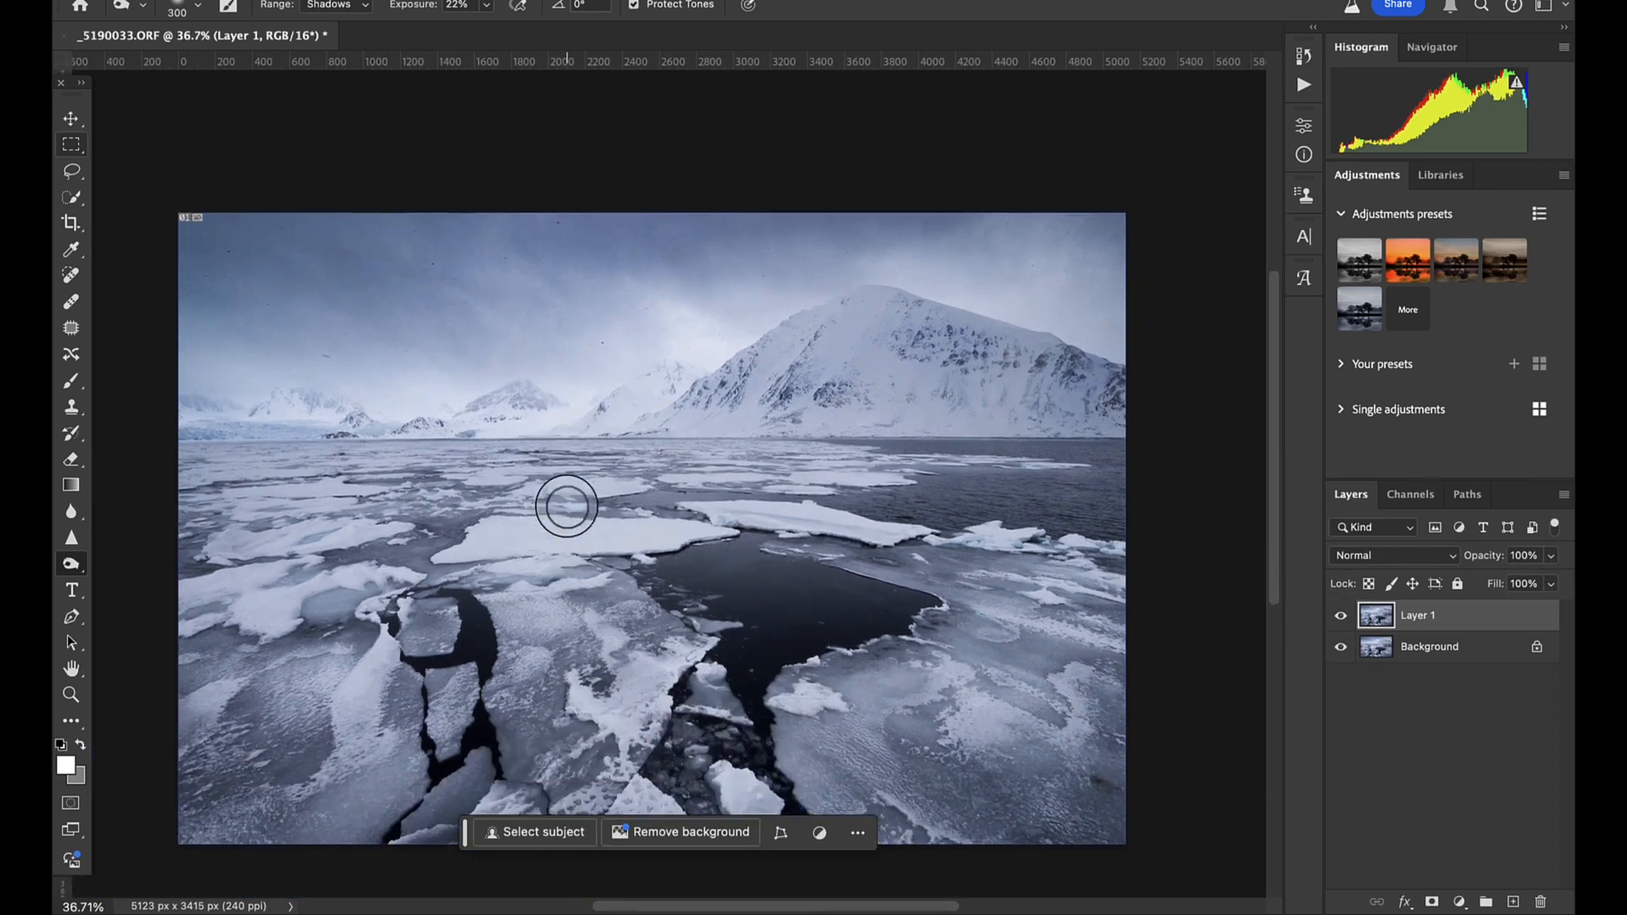
- Flatten the burned layer into the background and duplicate the background onto a new layer
{"action": "scroll", "coordinate": [567, 506], "scroll_direction": "left", "scroll_amount": 1}
{"action": "scroll", "coordinate": [568, 506], "scroll_direction": "down", "scroll_amount": 1}
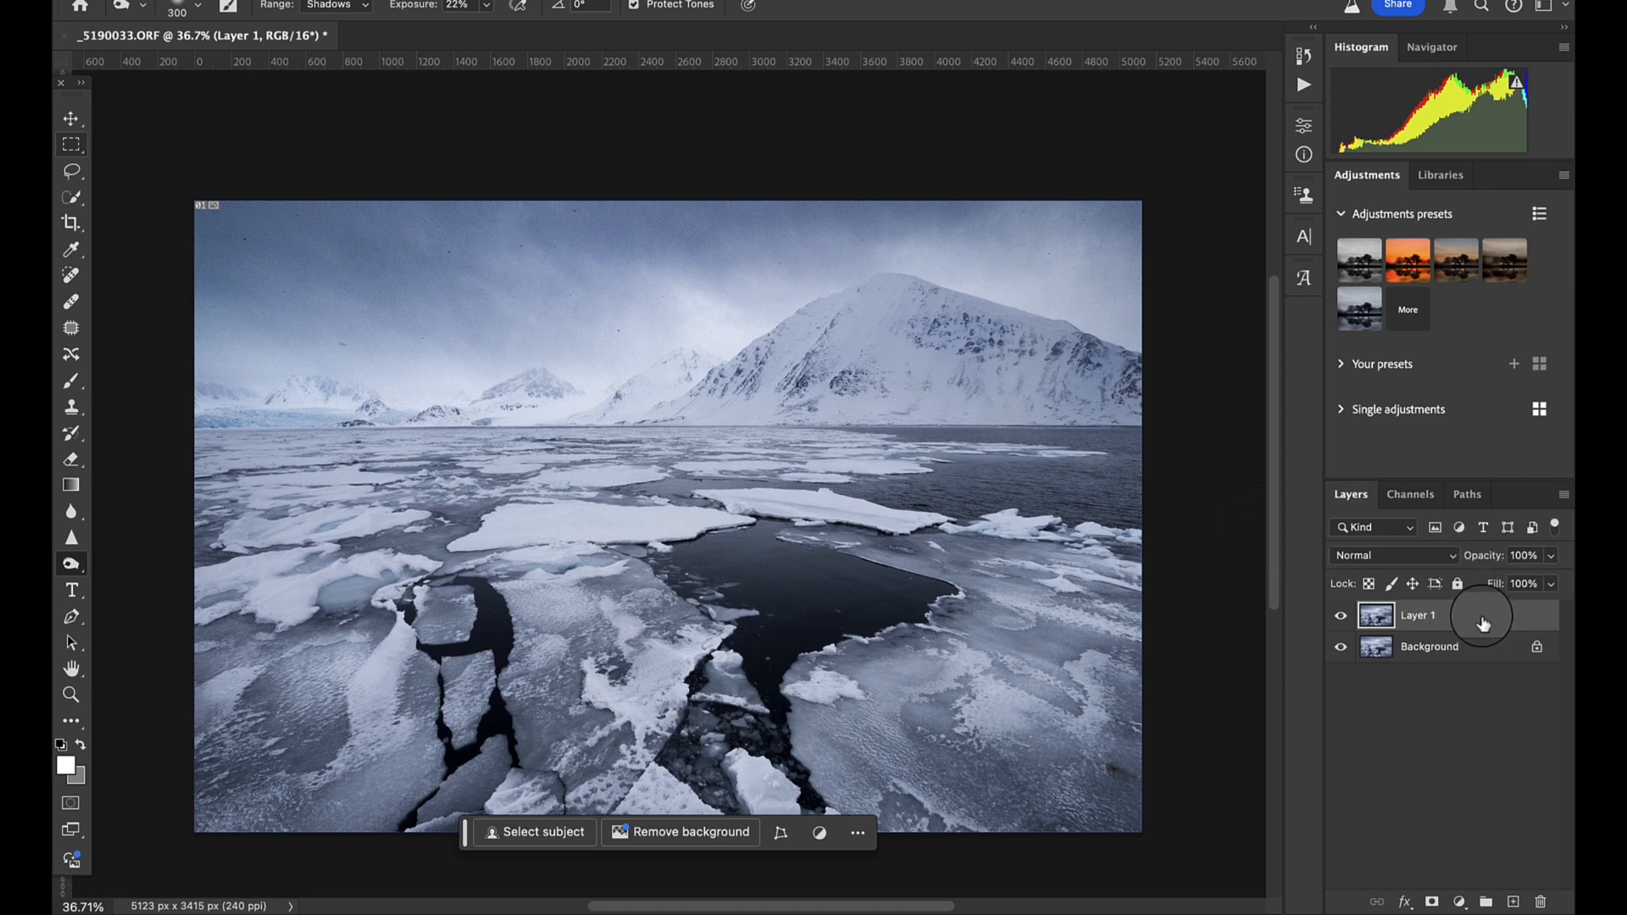
{"action": "key", "text": "Delete"}
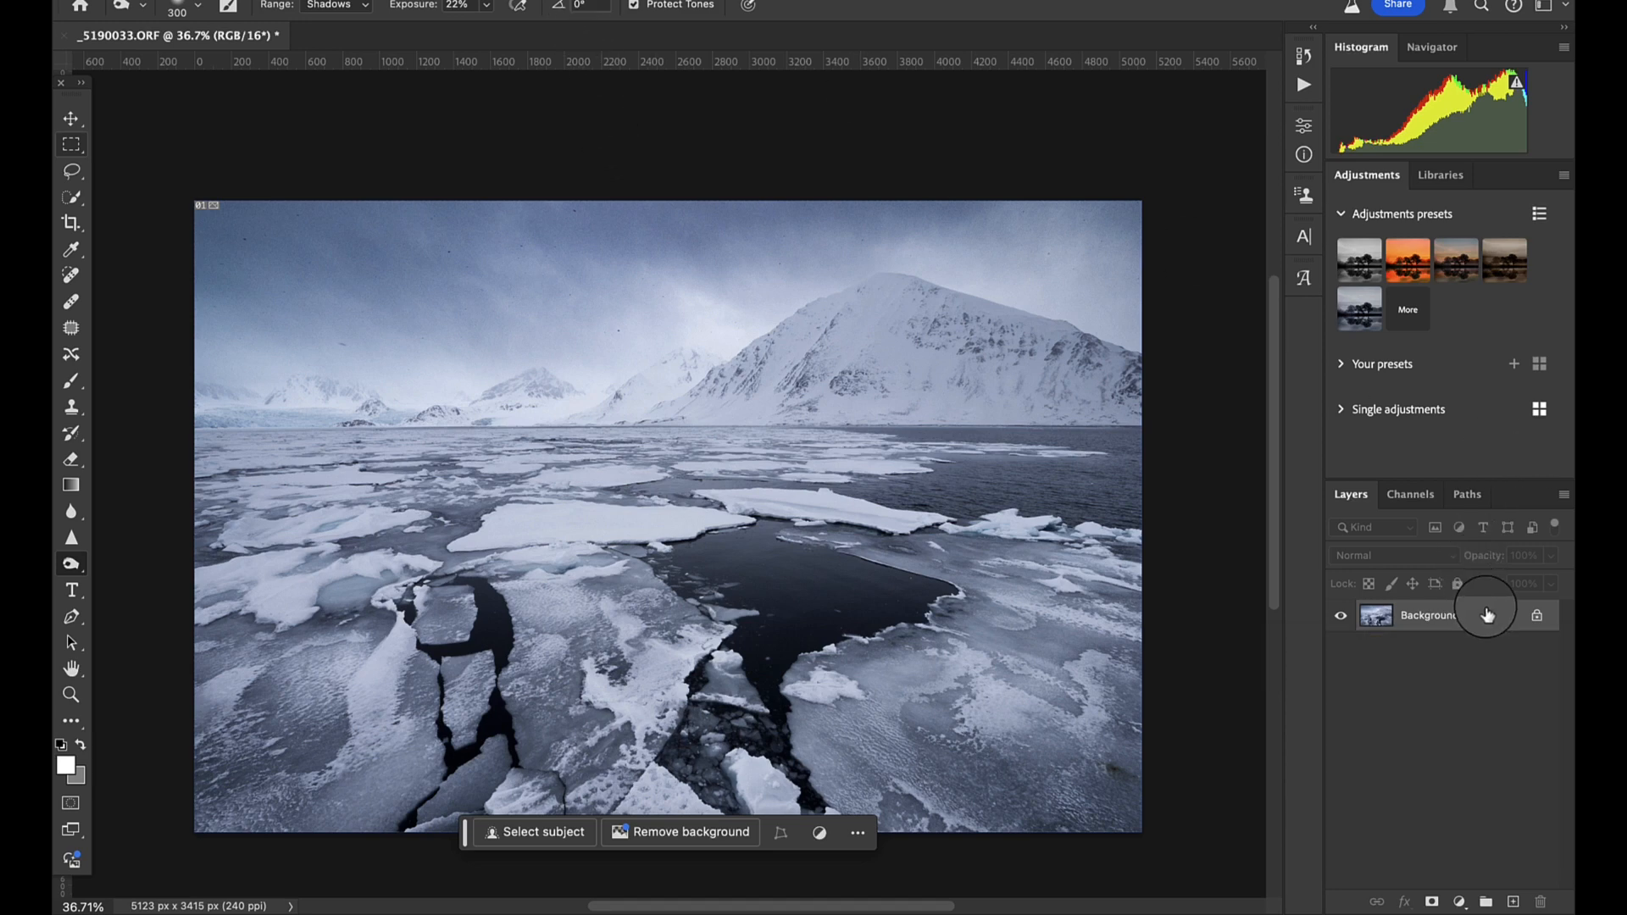
{"action": "key", "text": "ctrl+j"}
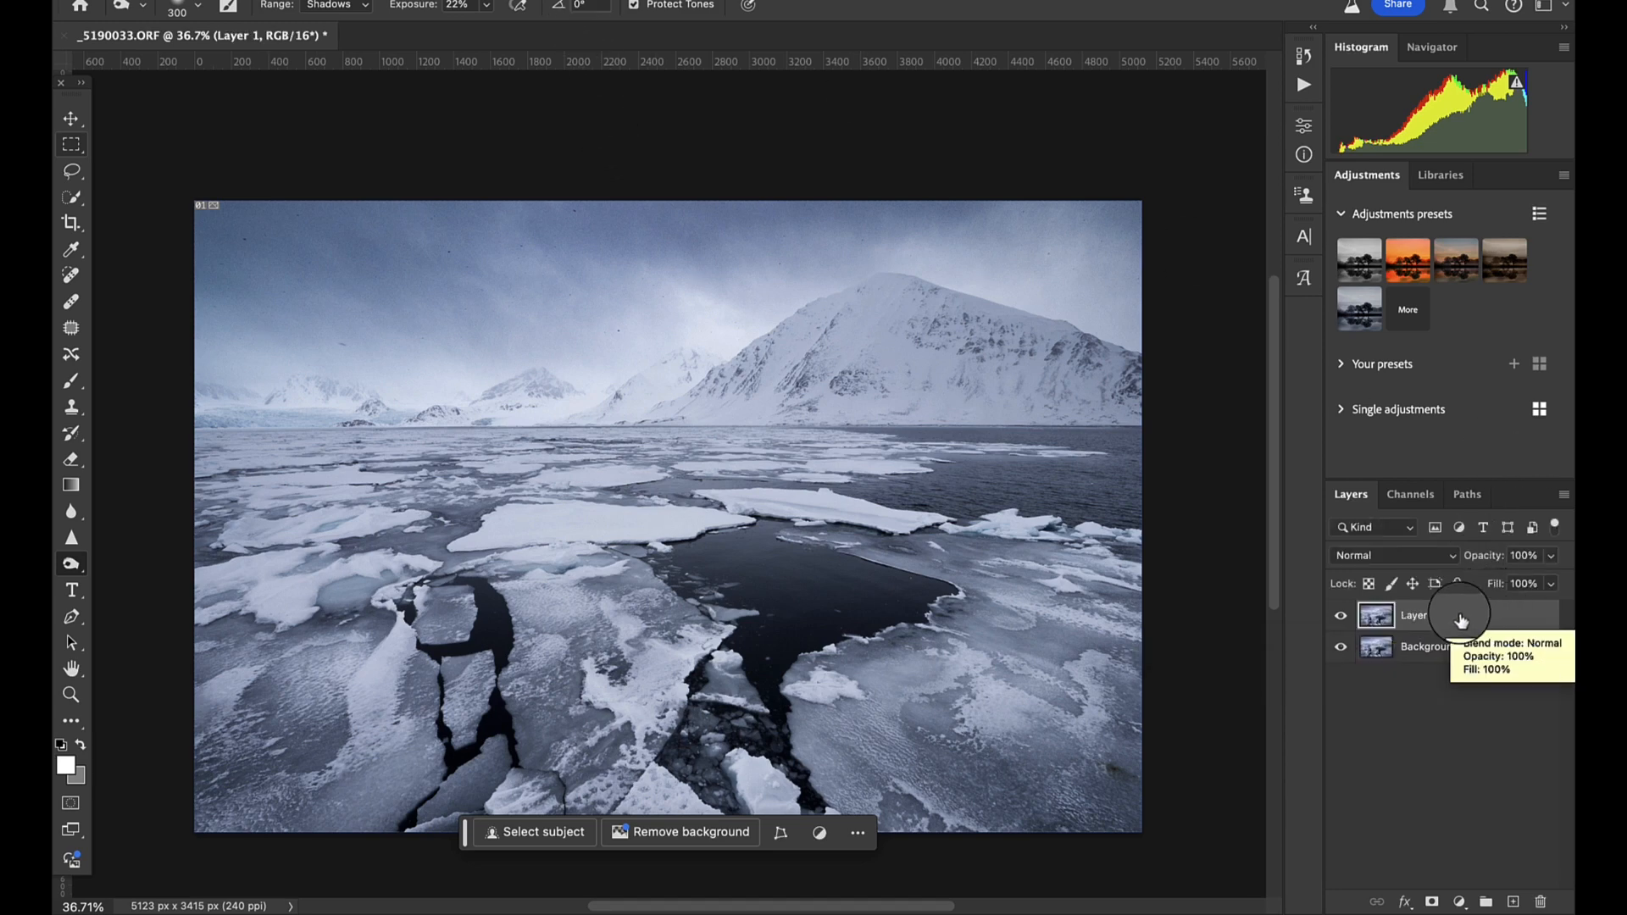
- Open the Camera Raw Filter on the new layer and draw a wide, slightly tilted radial gradient mask over the mountain range
{"action": "left_click", "coordinate": [556, 0]}
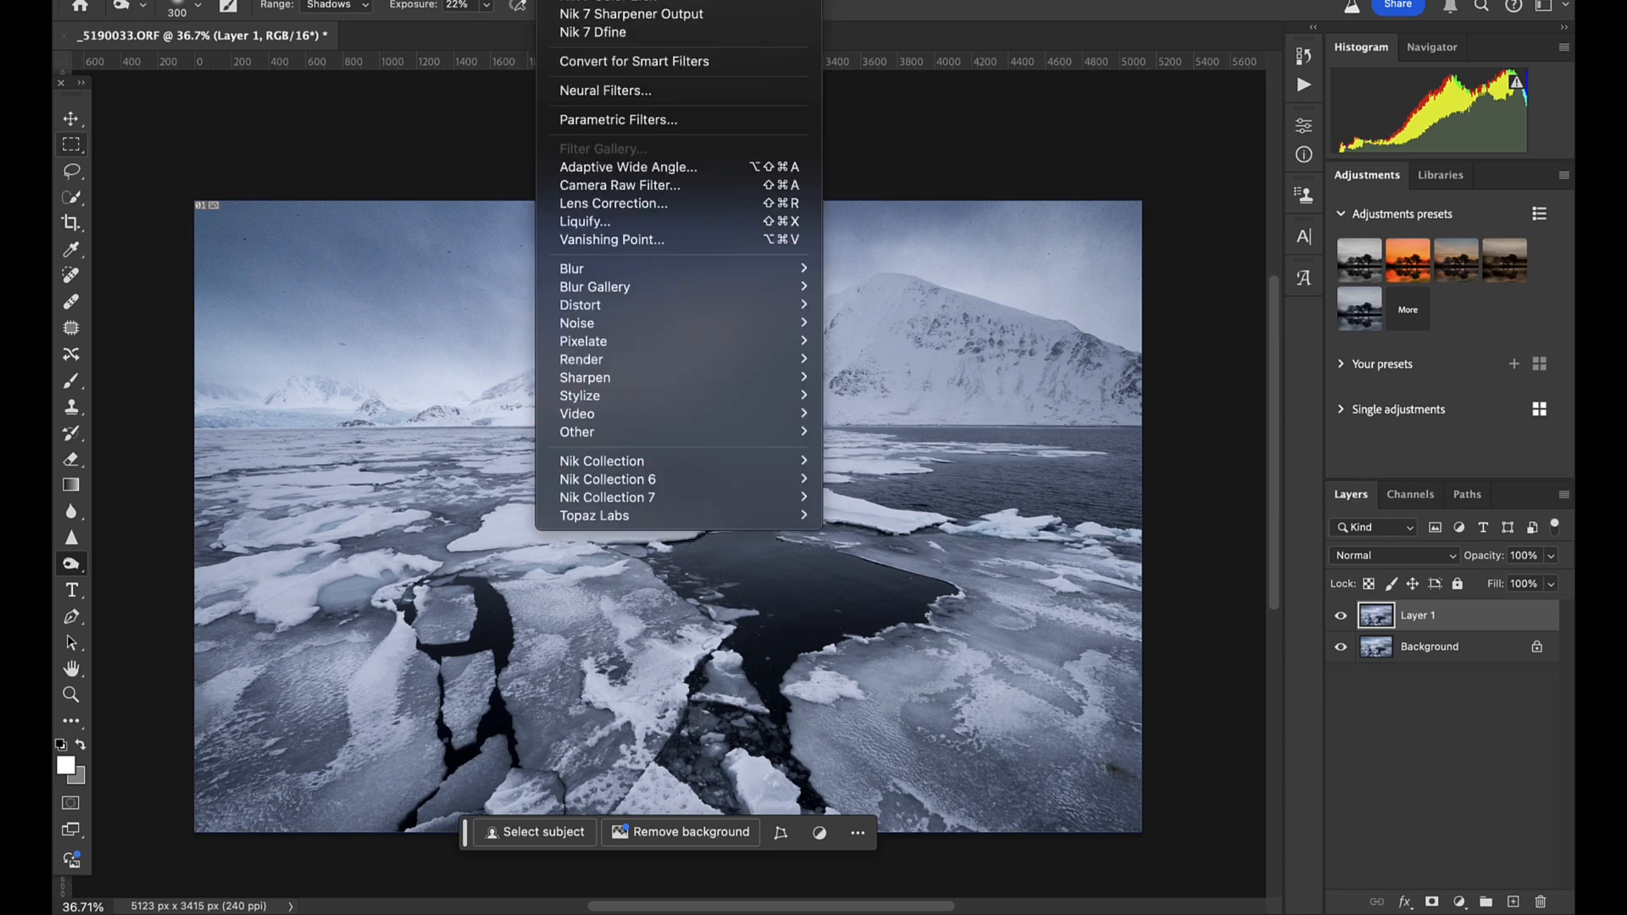
{"action": "left_click", "coordinate": [661, 186]}
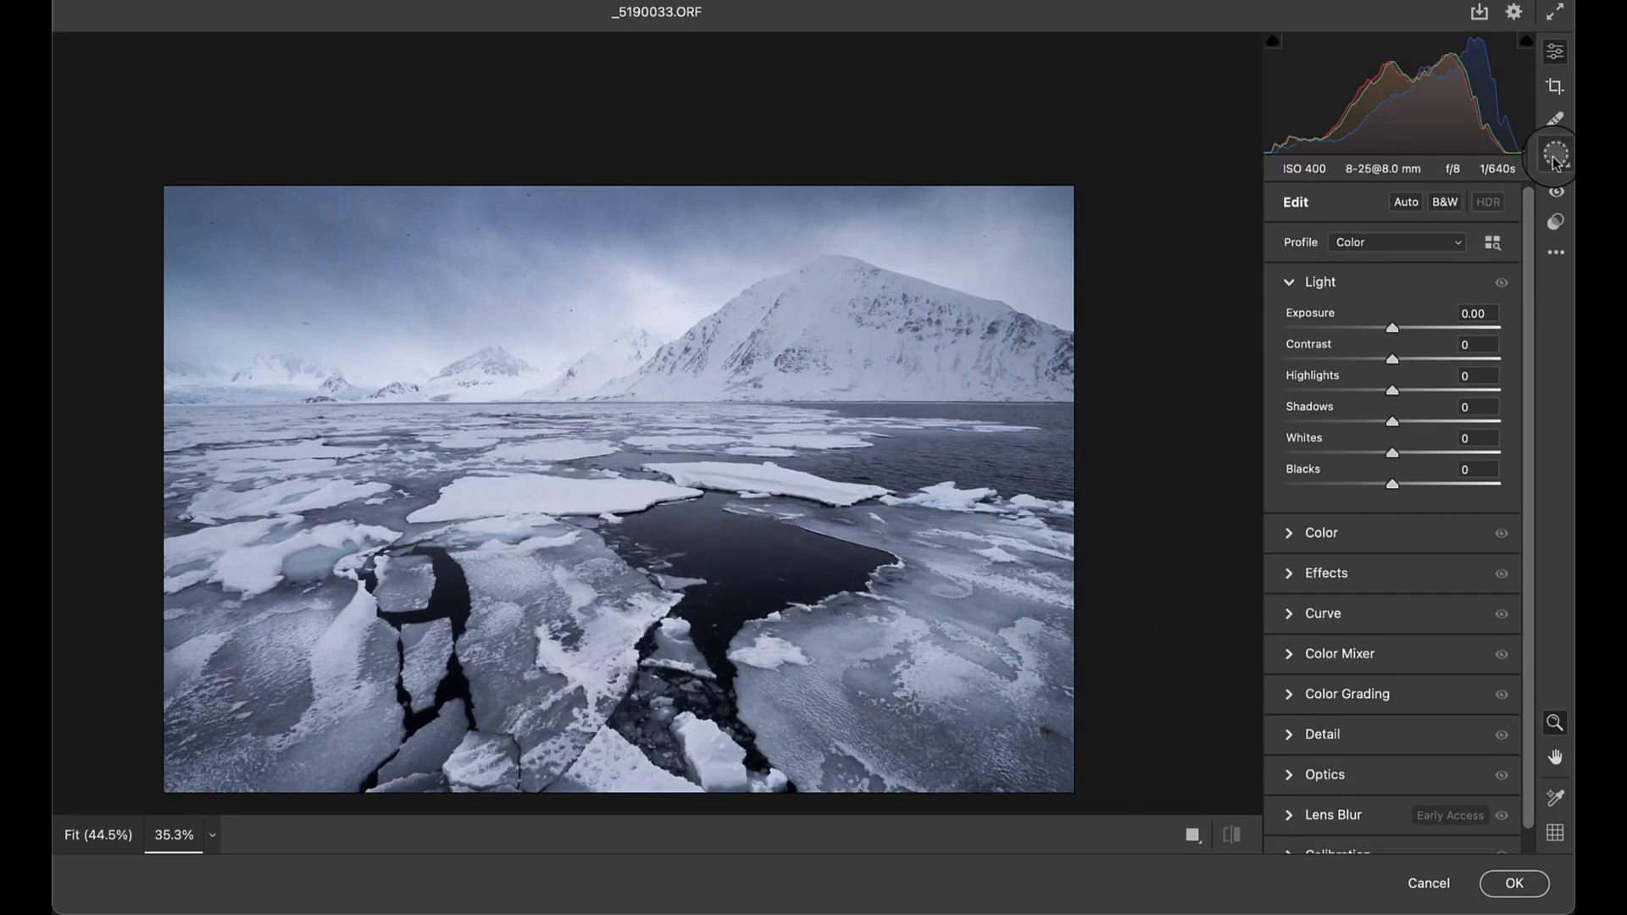
{"action": "left_click", "coordinate": [1555, 155]}
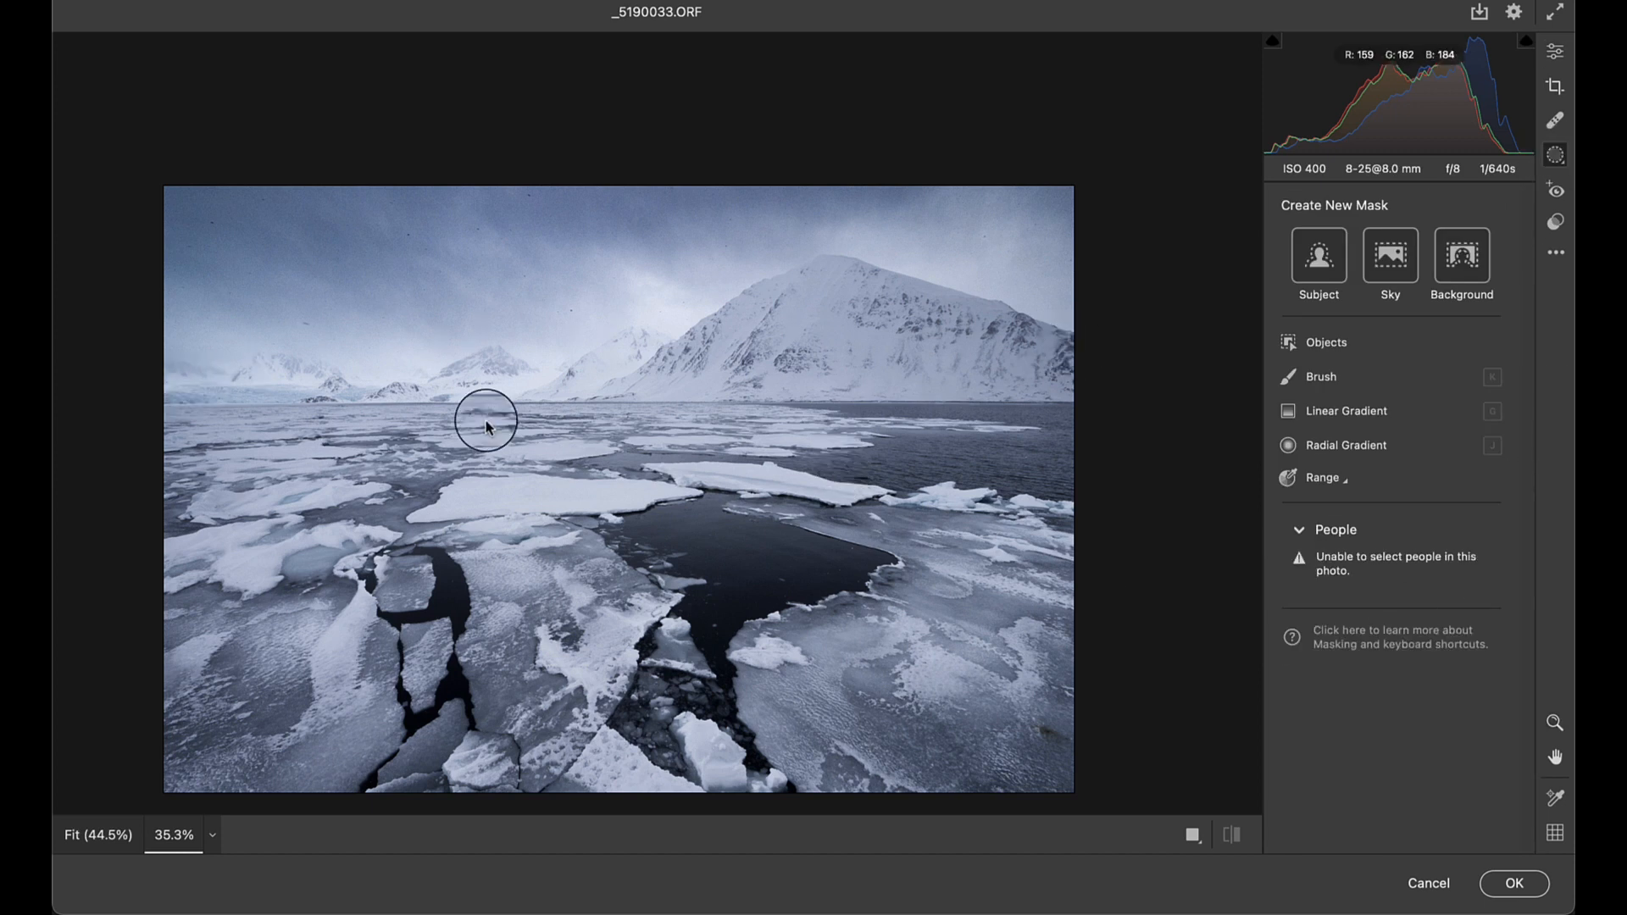
{"action": "left_click", "coordinate": [1331, 445]}
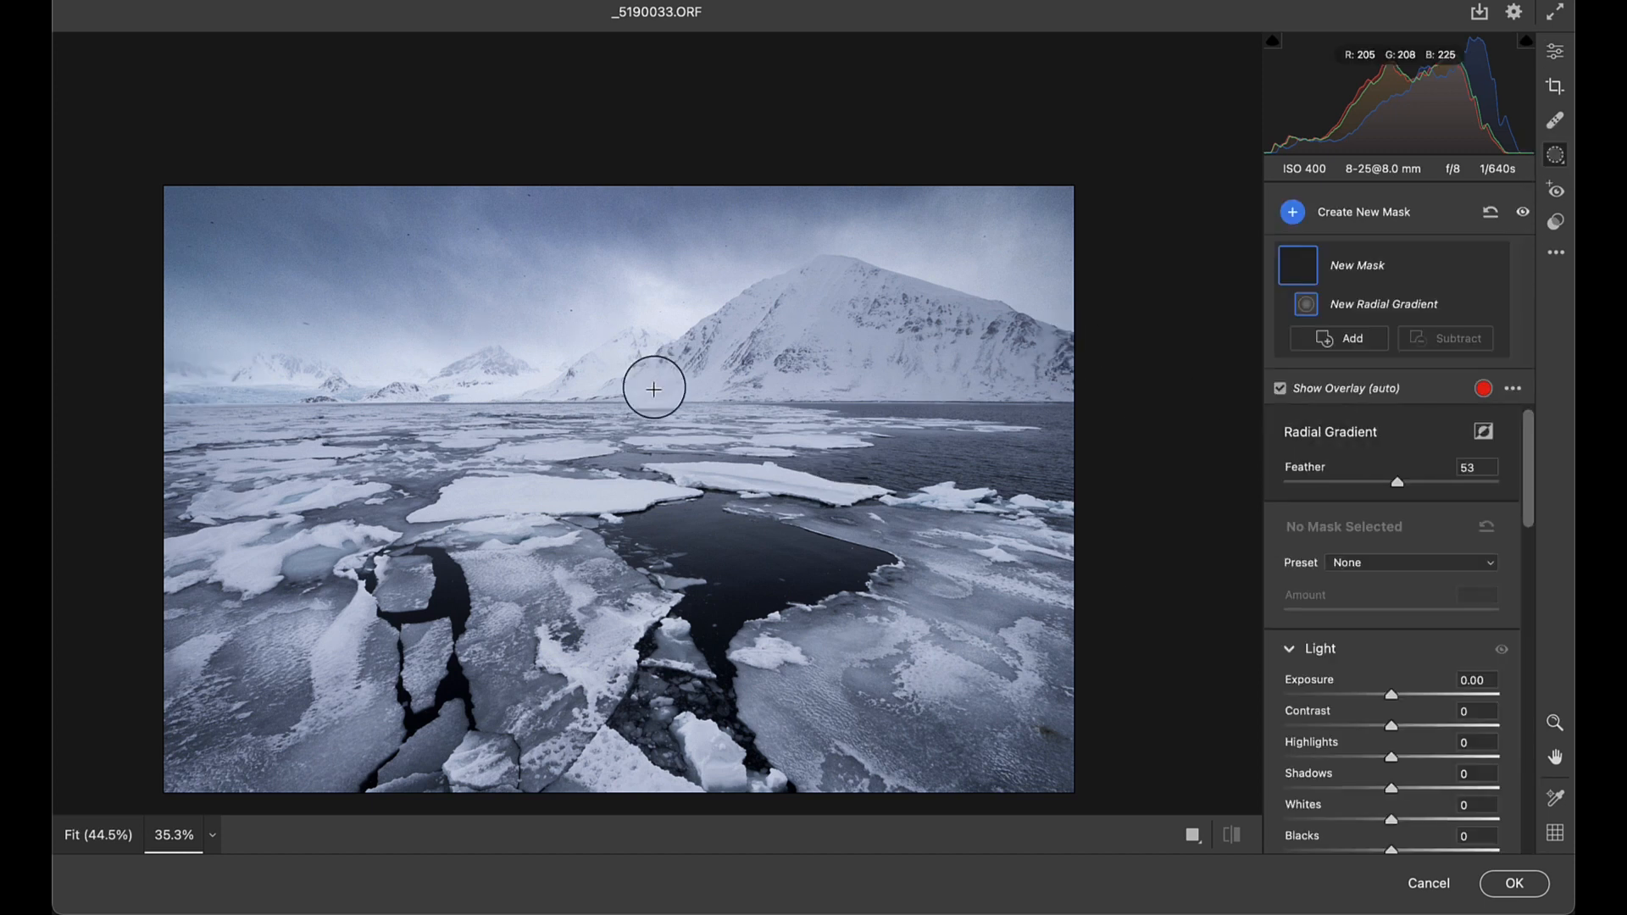
{"action": "left_click_drag", "start_coordinate": [517, 385], "coordinate": [1100, 418]}
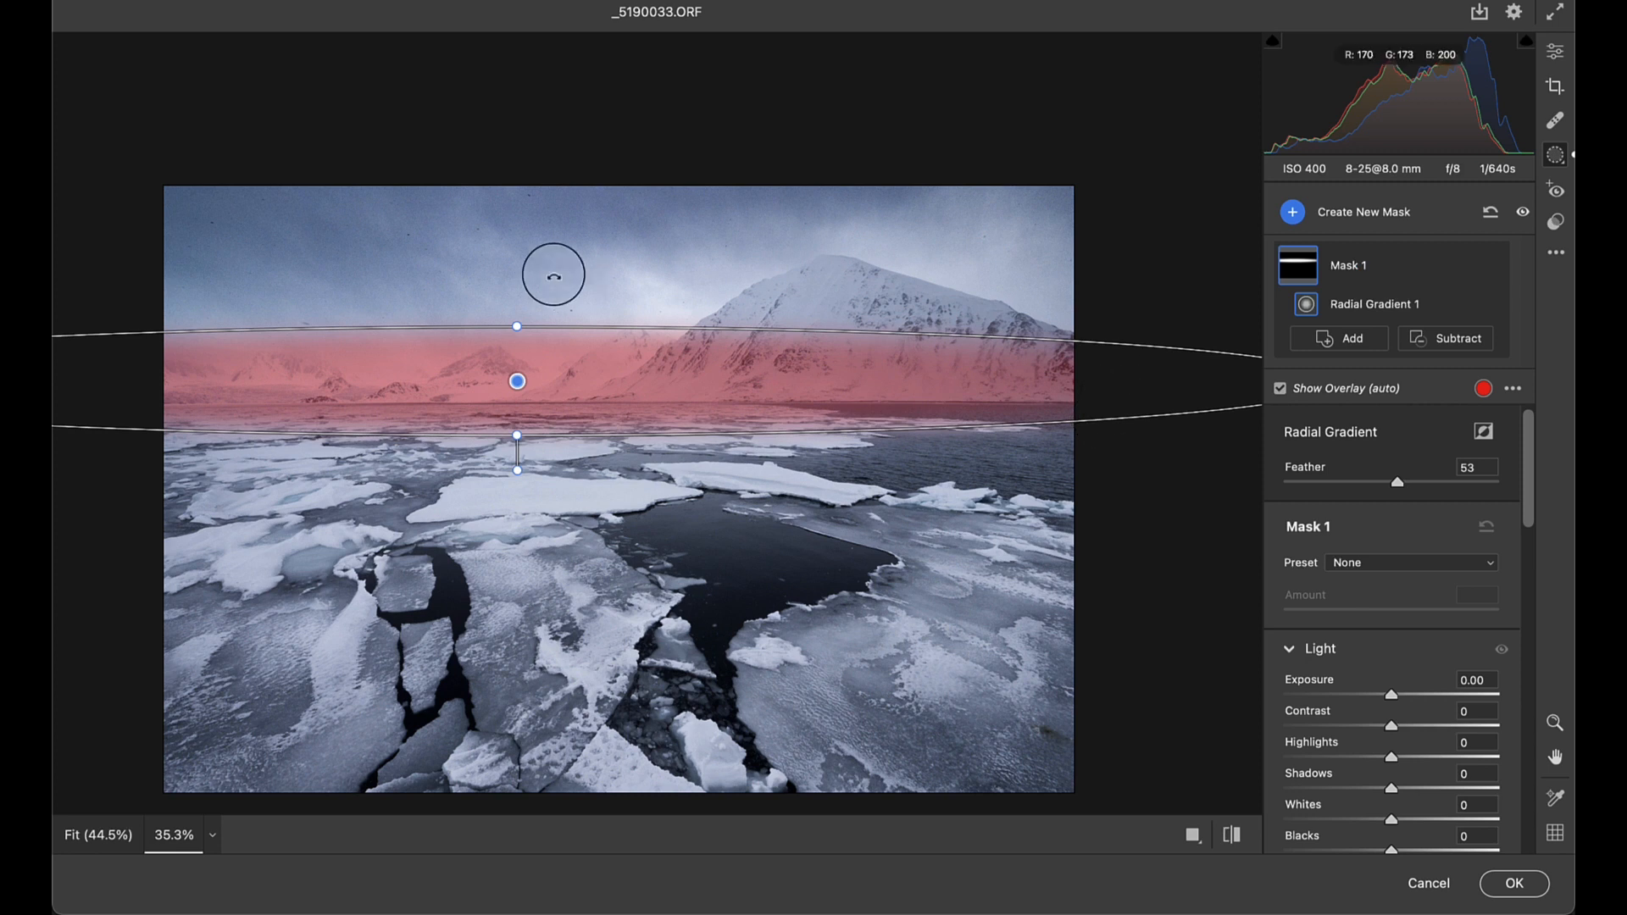
{"action": "left_click_drag", "start_coordinate": [517, 326], "coordinate": [517, 313]}
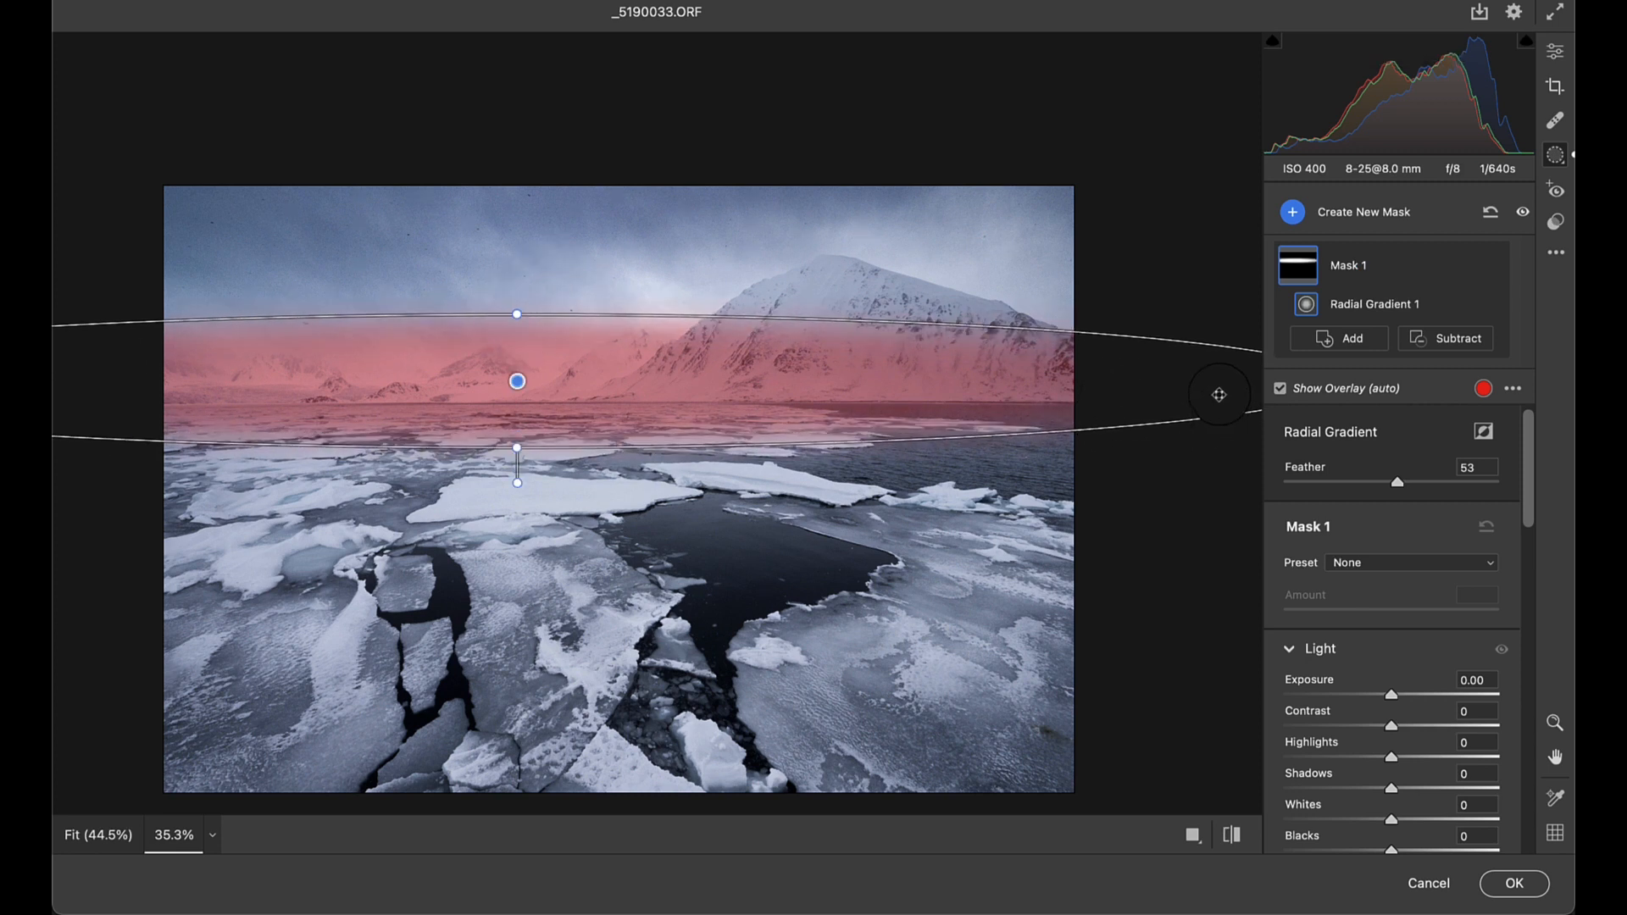
{"action": "left_click_drag", "start_coordinate": [1185, 337], "coordinate": [1163, 308]}
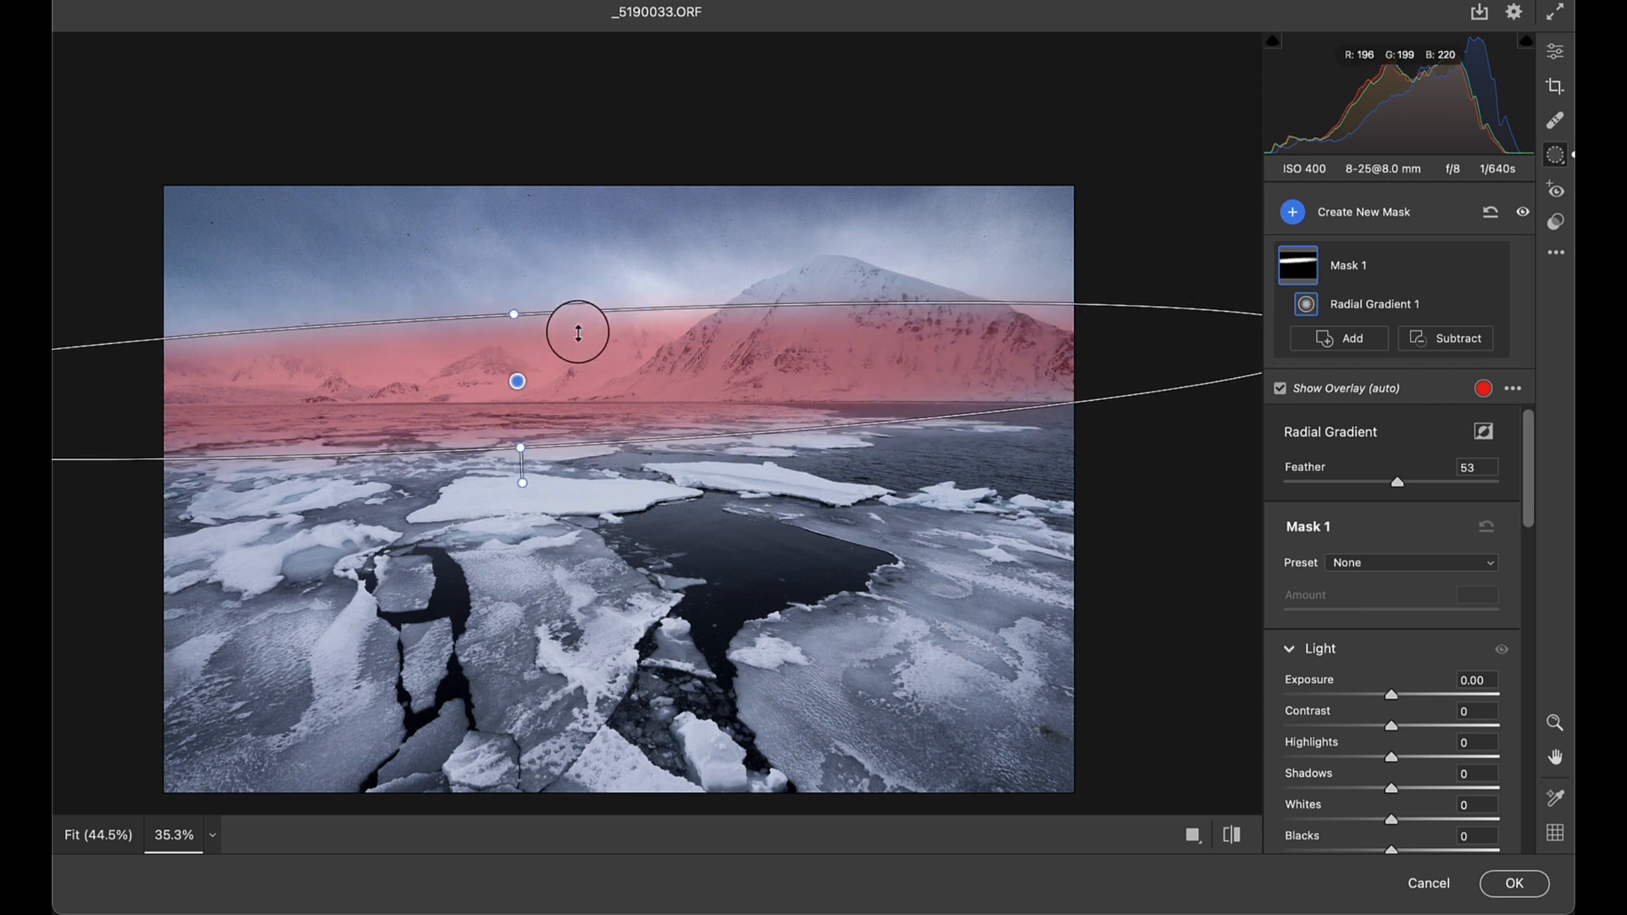
{"action": "left_click_drag", "start_coordinate": [512, 378], "coordinate": [548, 357]}
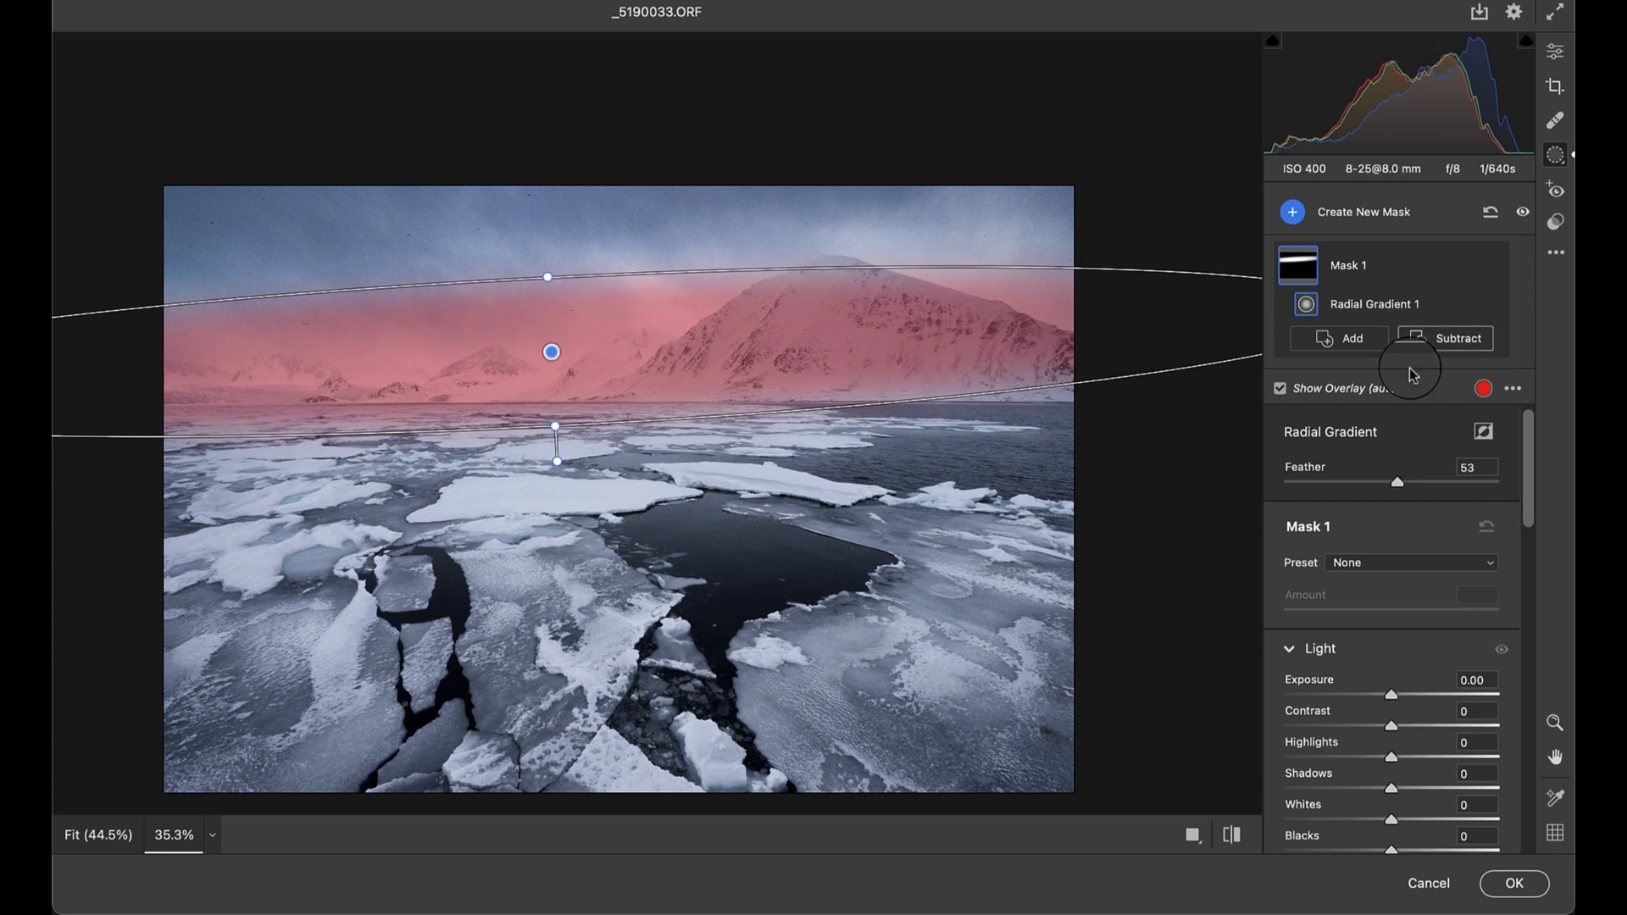
- Subtract the sky from the radial mask, and brush away its spill on the ice and above the distant peaks with a size 10 brush
{"action": "left_click", "coordinate": [1451, 339]}
{"action": "left_click", "coordinate": [1309, 372]}
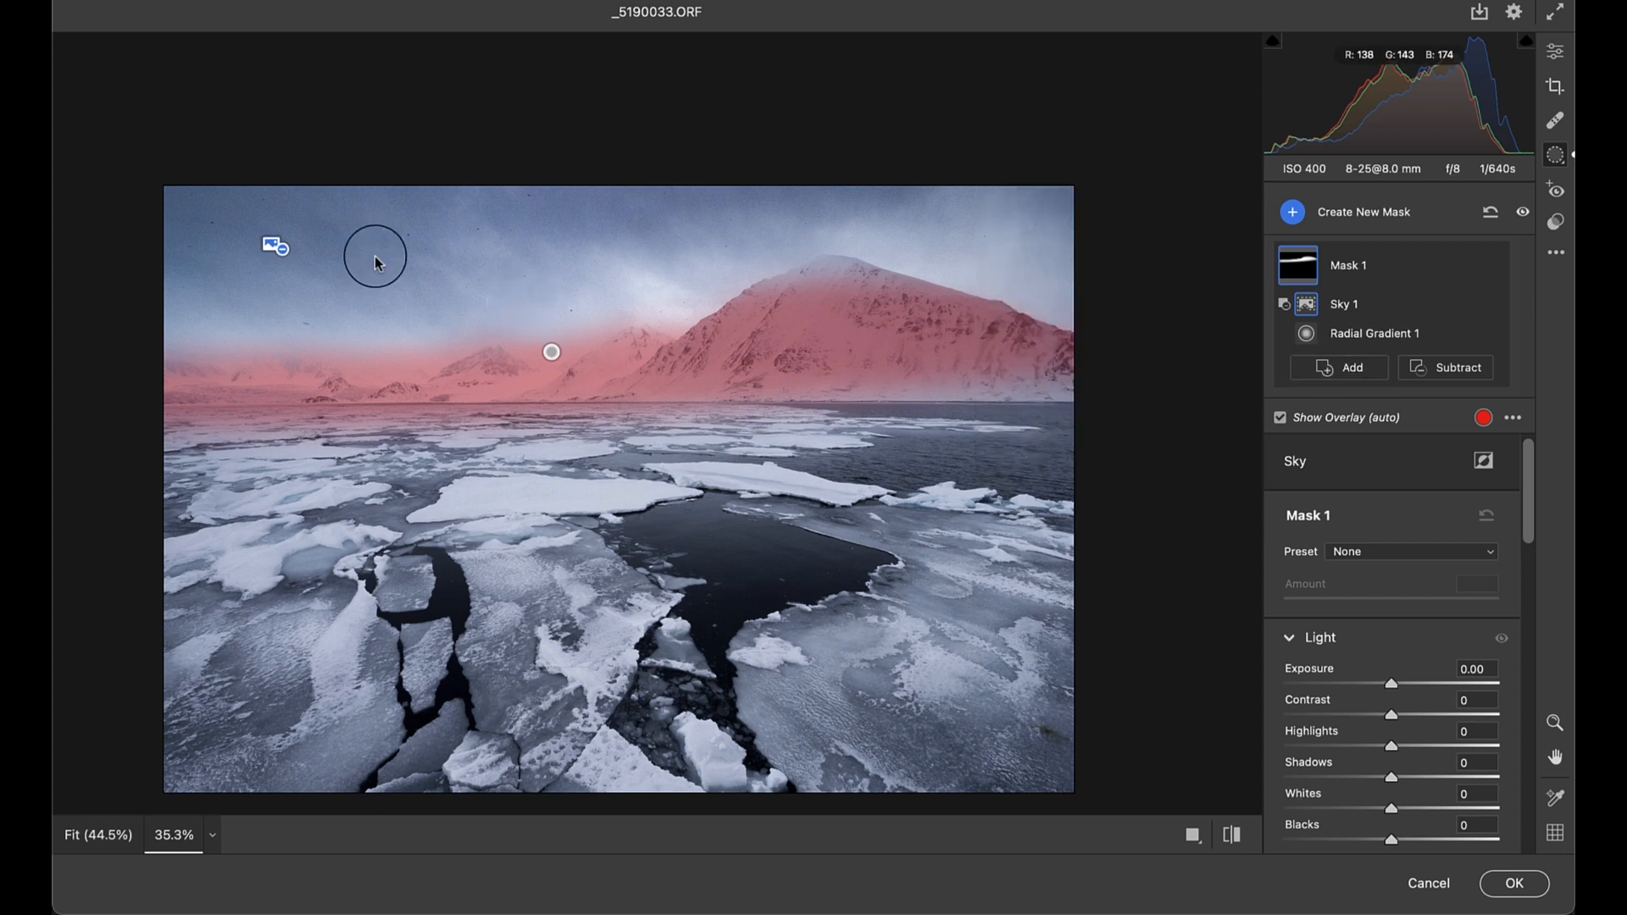
{"action": "left_click", "coordinate": [1452, 374]}
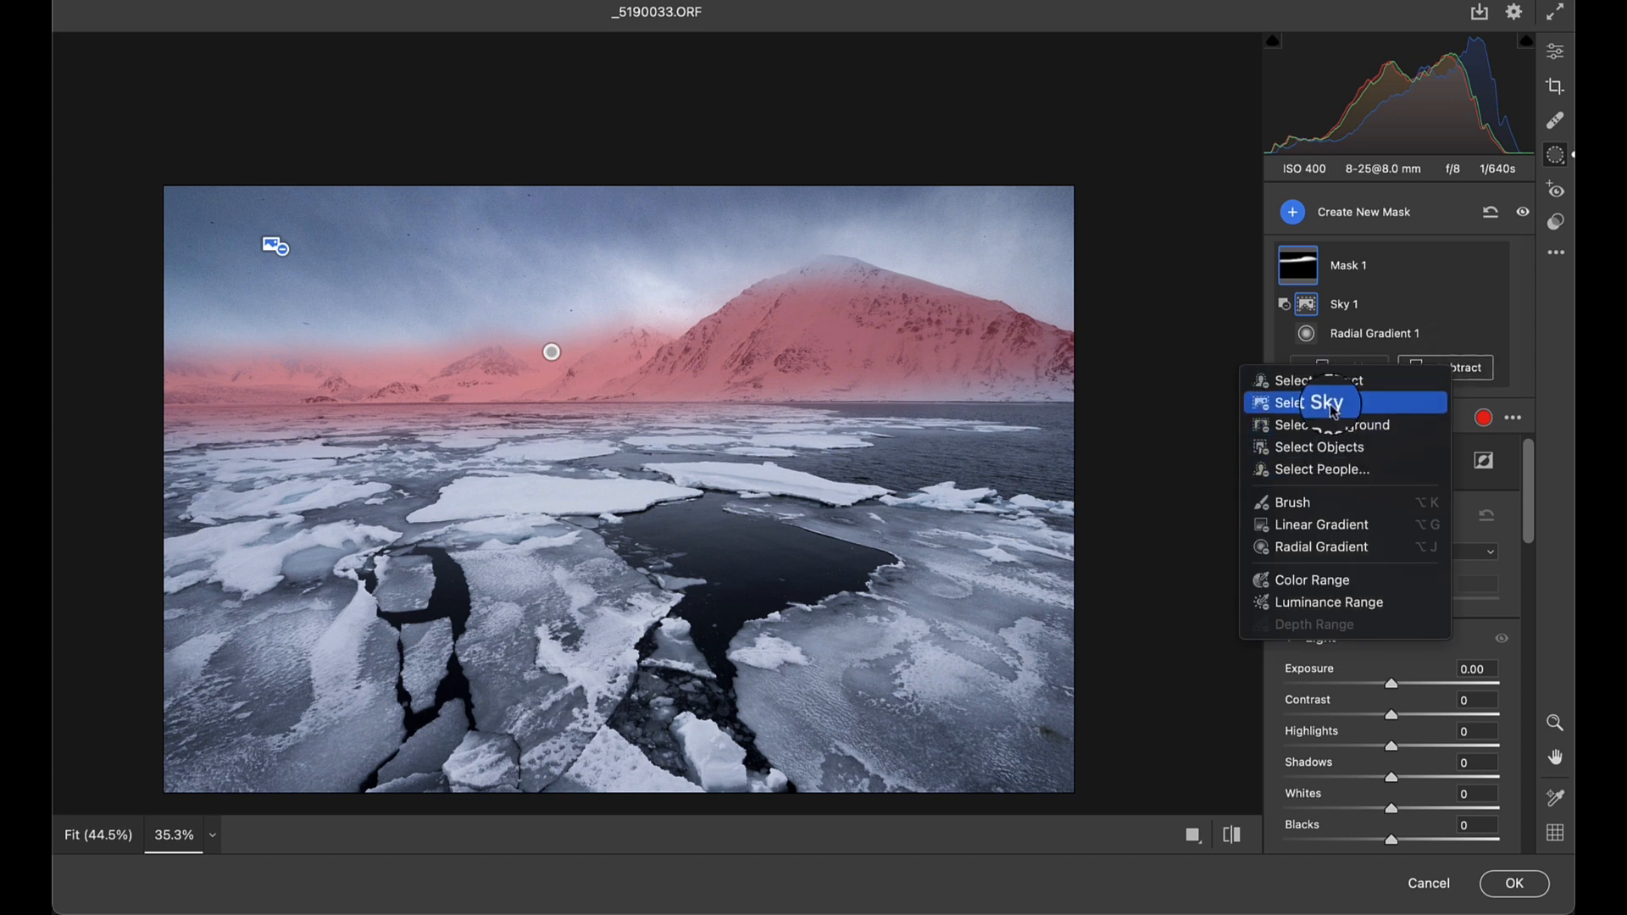
{"action": "left_click", "coordinate": [1288, 504]}
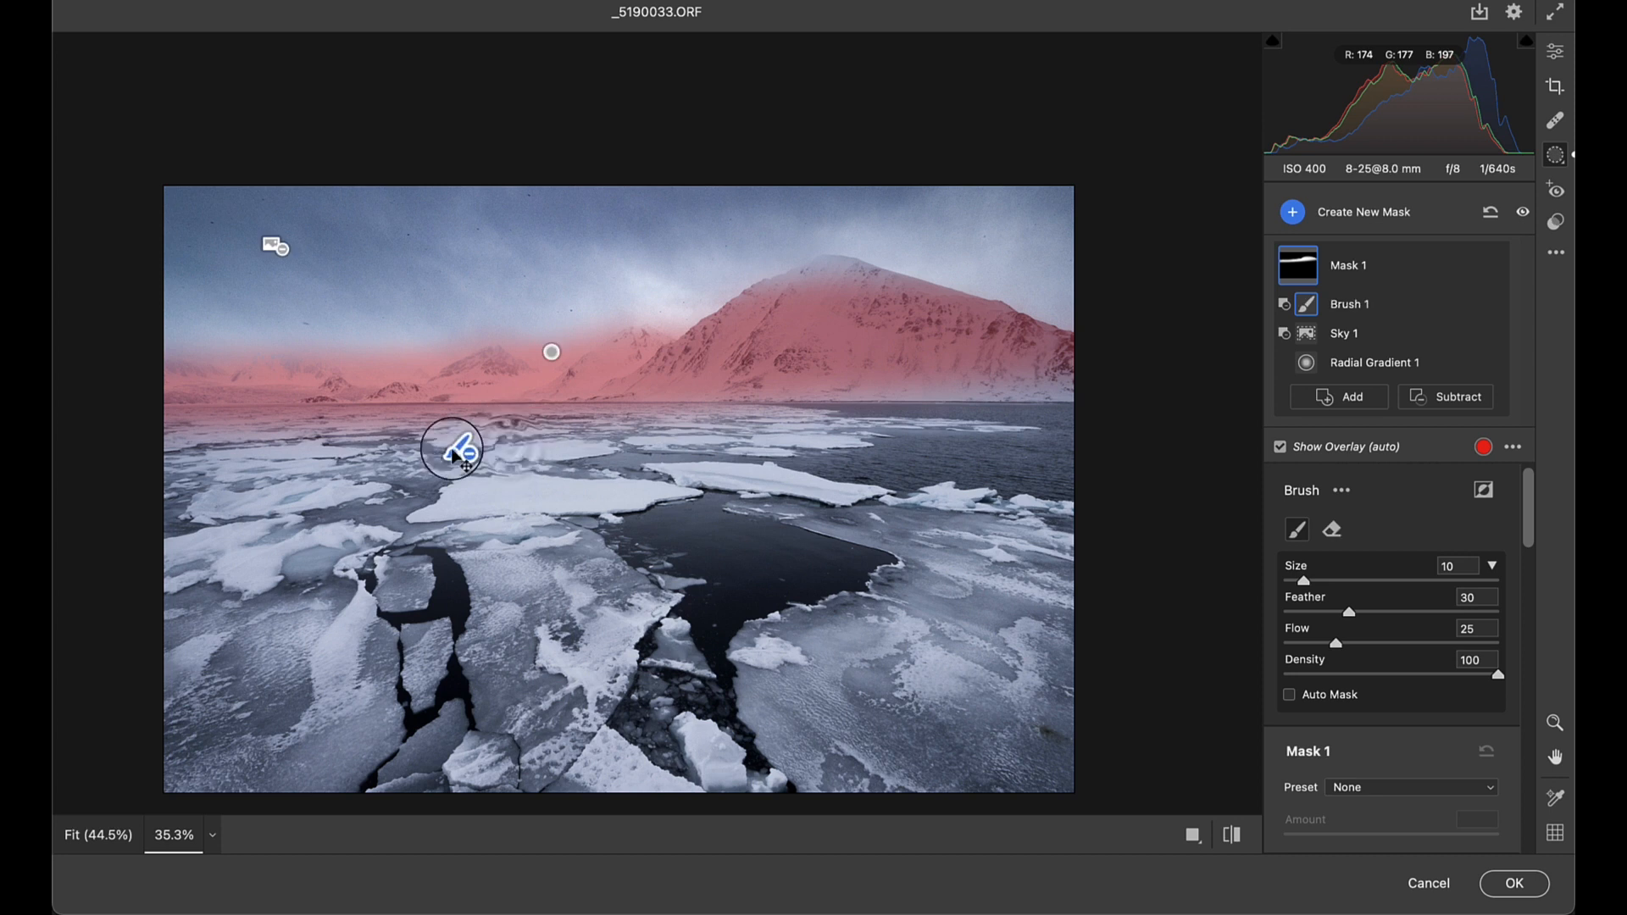
{"action": "mouse_move", "coordinate": [336, 446]}
{"action": "left_mouse_down"}
{"action": "mouse_move", "coordinate": [376, 430]}
{"action": "mouse_move", "coordinate": [239, 461]}
{"action": "mouse_move", "coordinate": [206, 450]}
{"action": "mouse_move", "coordinate": [661, 445]}
{"action": "mouse_move", "coordinate": [500, 471]}
{"action": "mouse_move", "coordinate": [183, 449]}
{"action": "mouse_move", "coordinate": [542, 439]}
{"action": "mouse_move", "coordinate": [588, 452]}
{"action": "mouse_move", "coordinate": [433, 469]}
{"action": "left_mouse_up"}
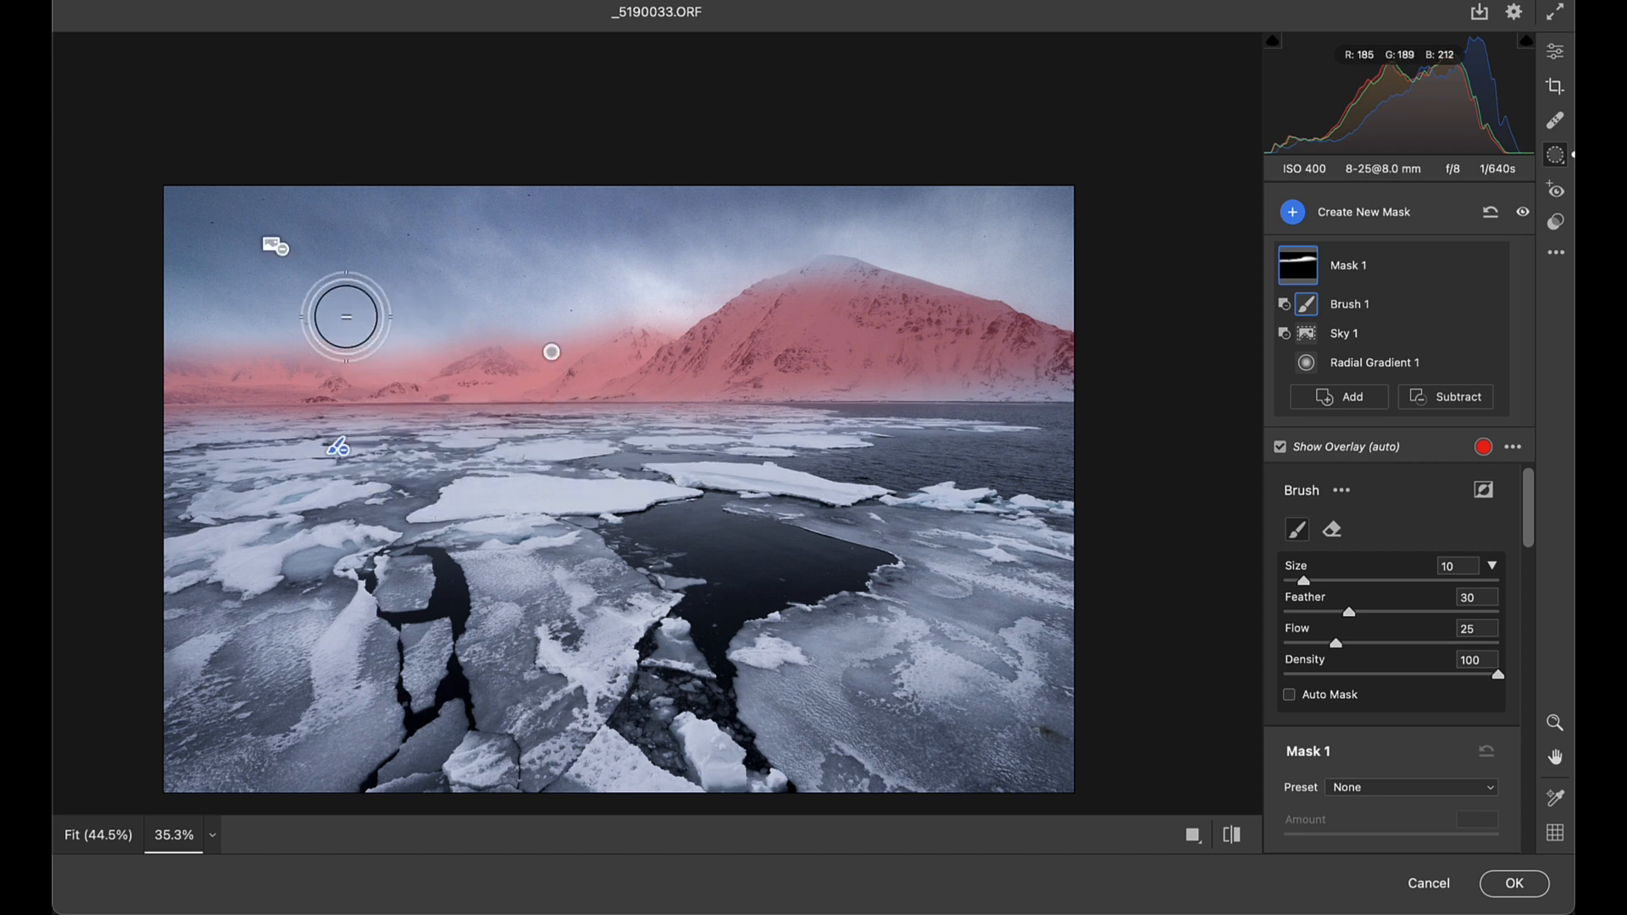
{"action": "left_click_drag", "start_coordinate": [609, 297], "coordinate": [543, 291]}
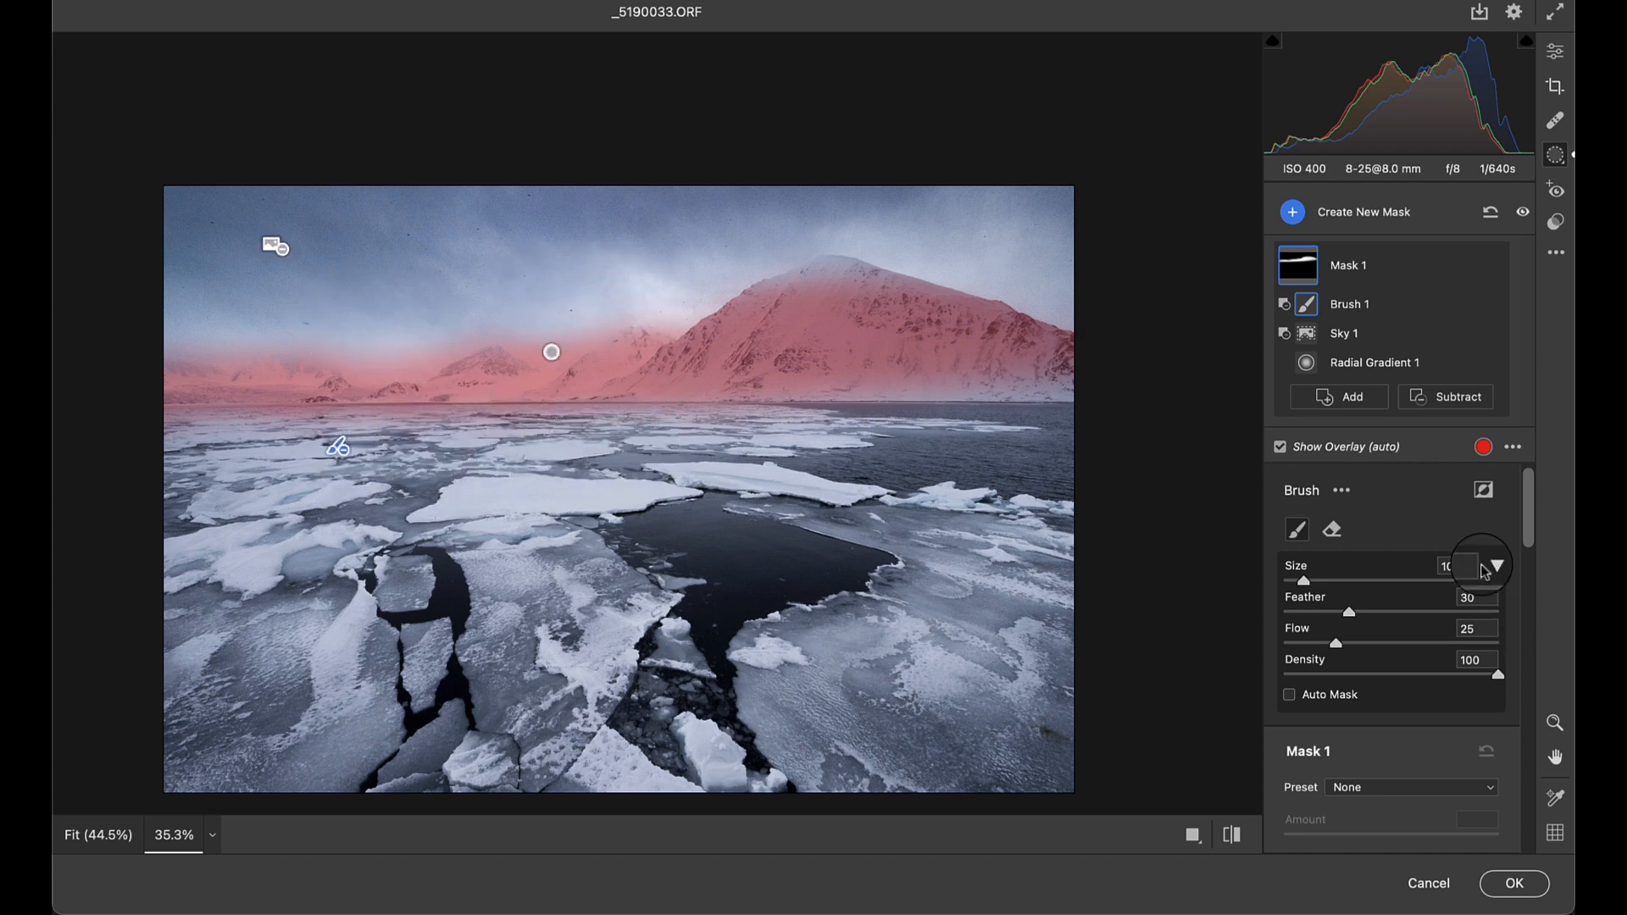
- Set the mountain mask's Clarity to +50 and apply the Camera Raw filter
{"action": "scroll", "coordinate": [1388, 552], "scroll_direction": "down", "scroll_amount": 10}
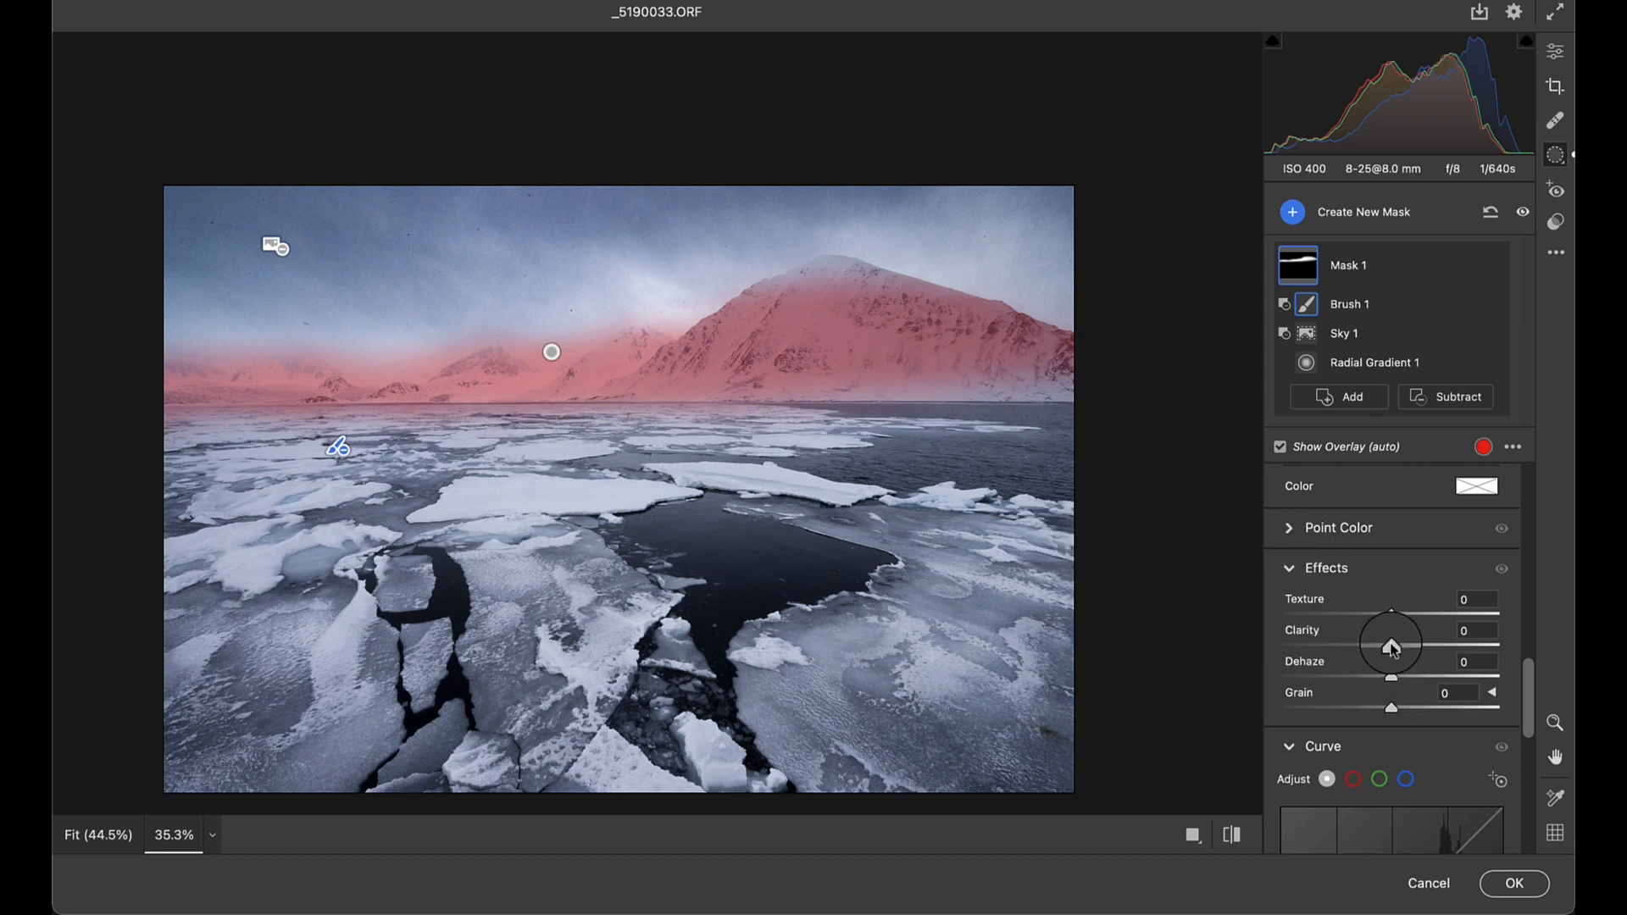
{"action": "mouse_move", "coordinate": [1393, 648]}
{"action": "left_mouse_down"}
{"action": "mouse_move", "coordinate": [1526, 635]}
{"action": "mouse_move", "coordinate": [1221, 610]}
{"action": "mouse_move", "coordinate": [1564, 635]}
{"action": "mouse_move", "coordinate": [1177, 641]}
{"action": "mouse_move", "coordinate": [1505, 666]}
{"action": "mouse_move", "coordinate": [1424, 647]}
{"action": "left_mouse_up"}
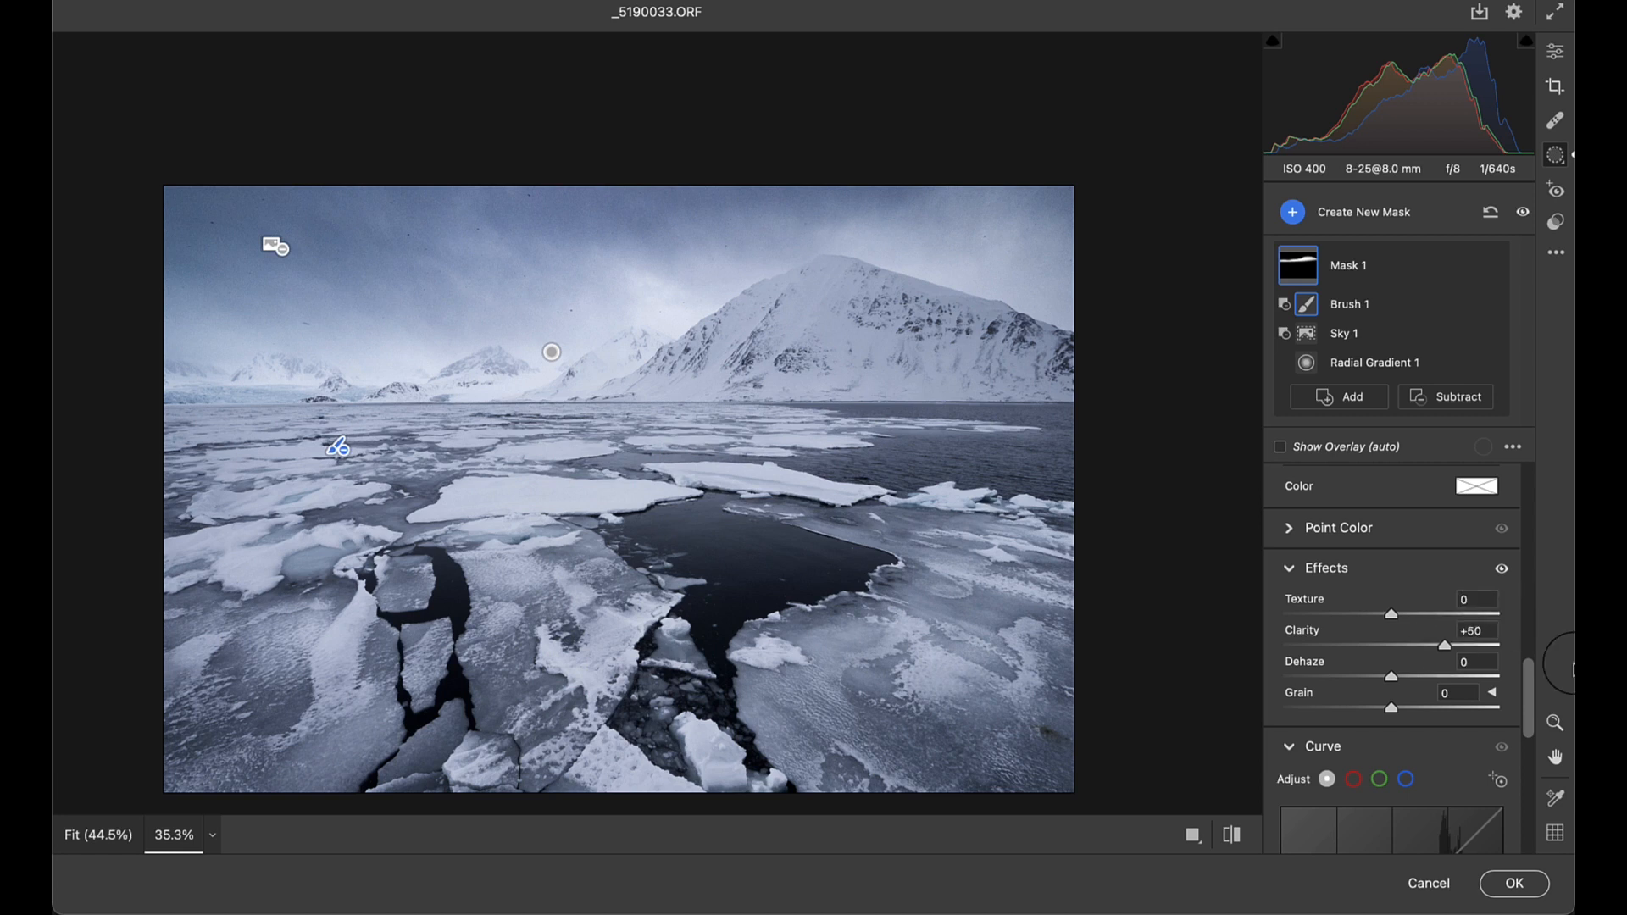
{"action": "left_click", "coordinate": [1514, 890]}
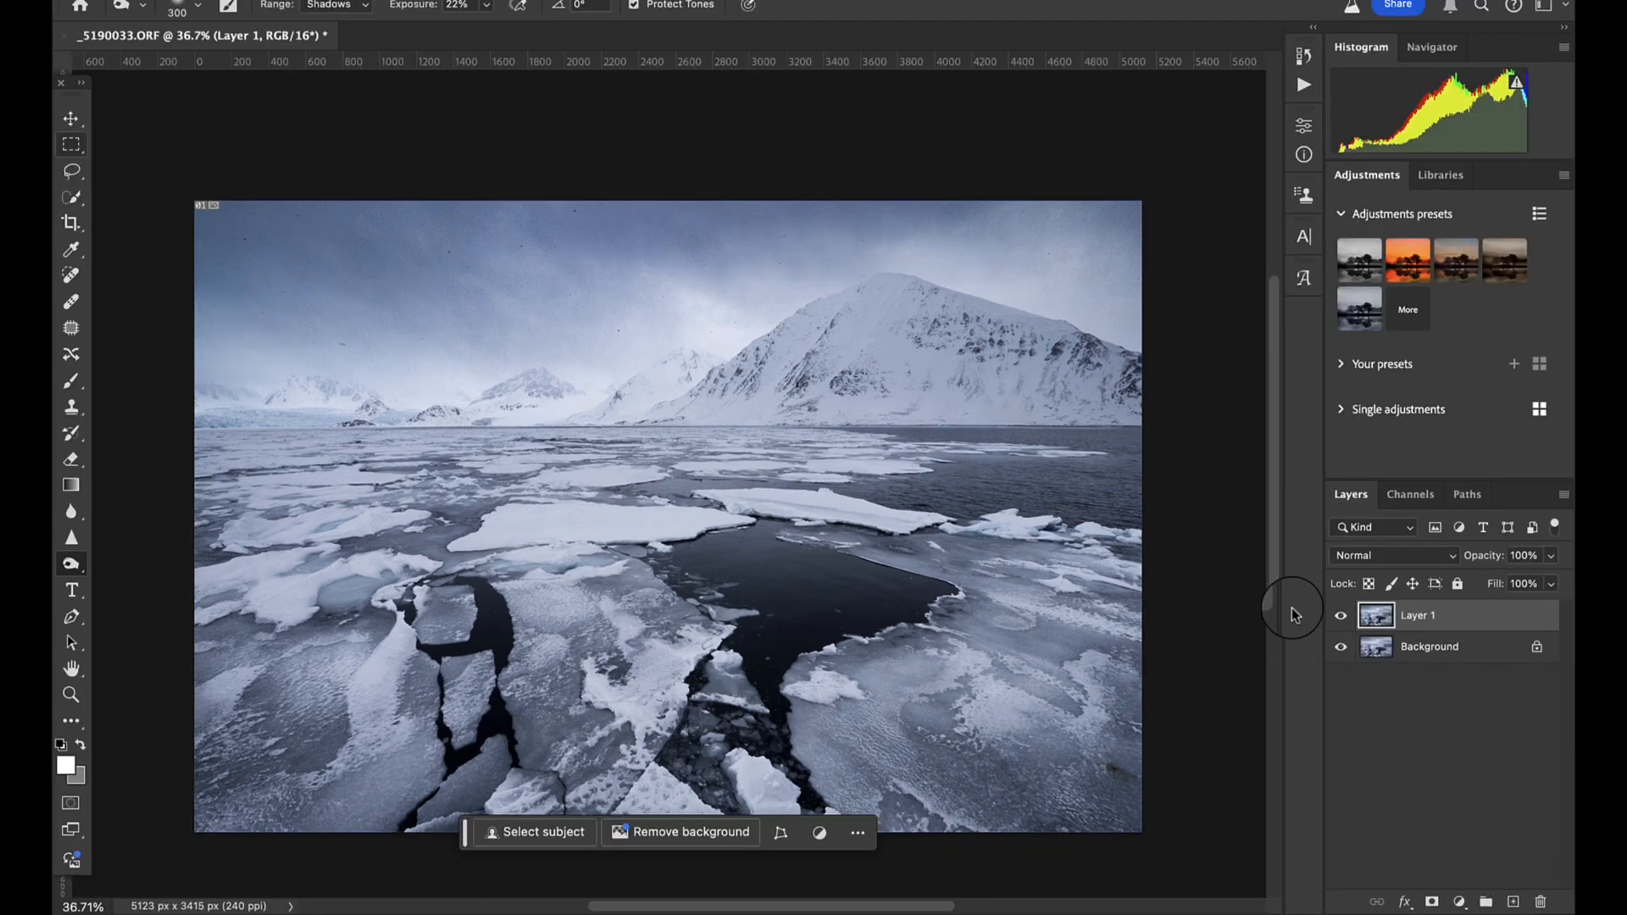
- Toggle the visibility of Layer 1 to compare the mountains with and without the added clarity
{"action": "left_click", "coordinate": [1341, 616]}
{"action": "left_click", "coordinate": [1341, 617]}
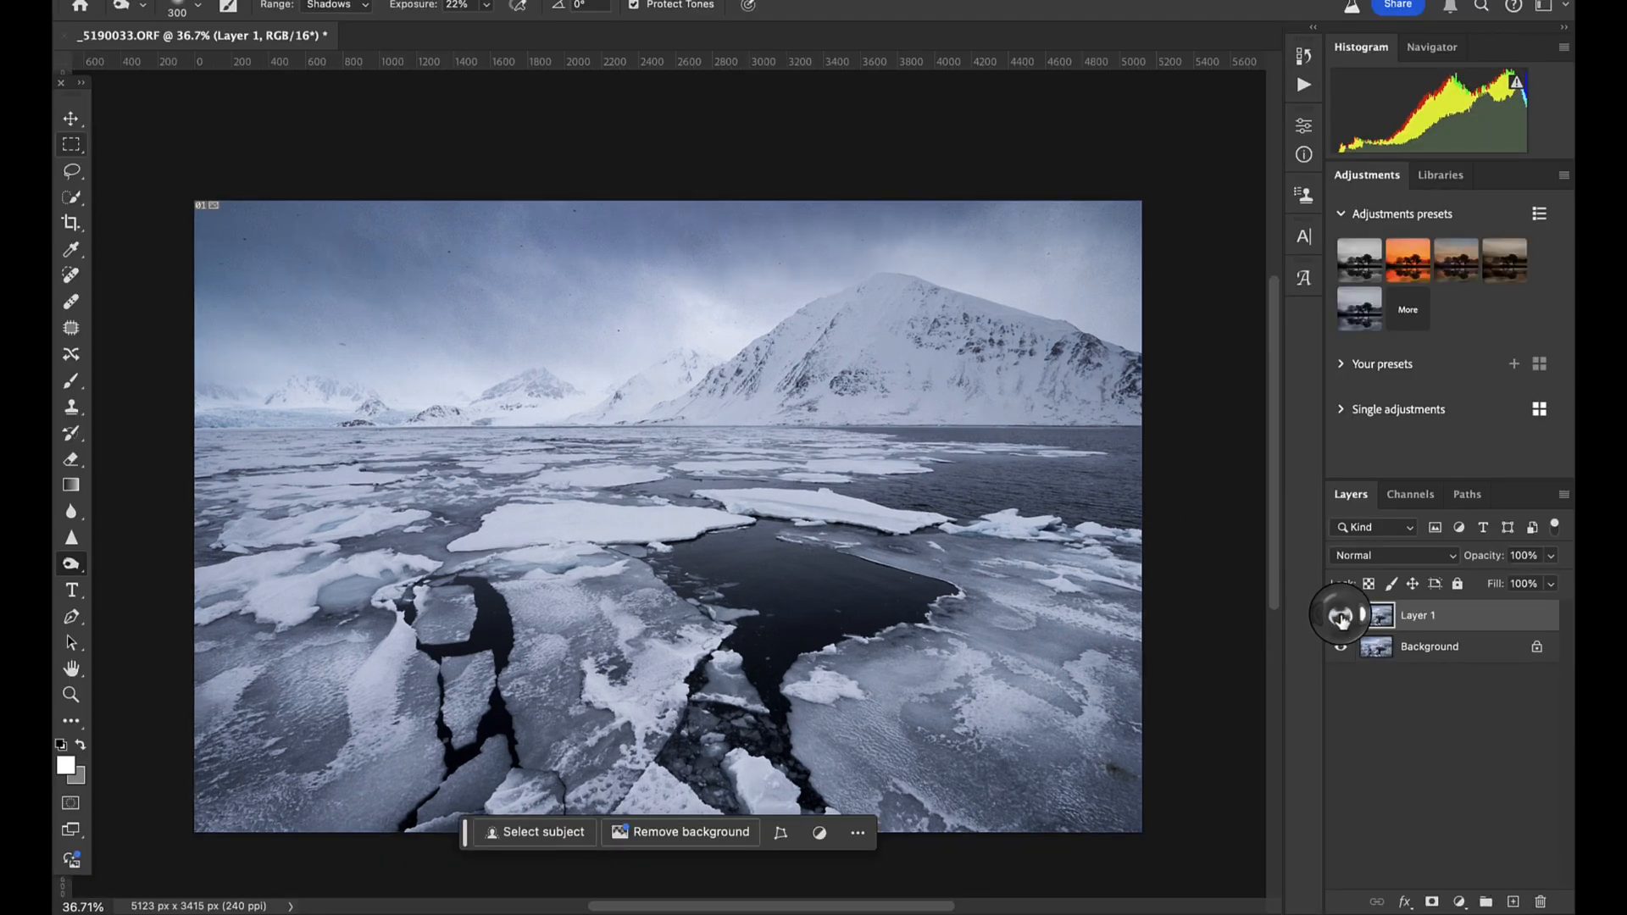
{"action": "left_click", "coordinate": [1341, 617]}
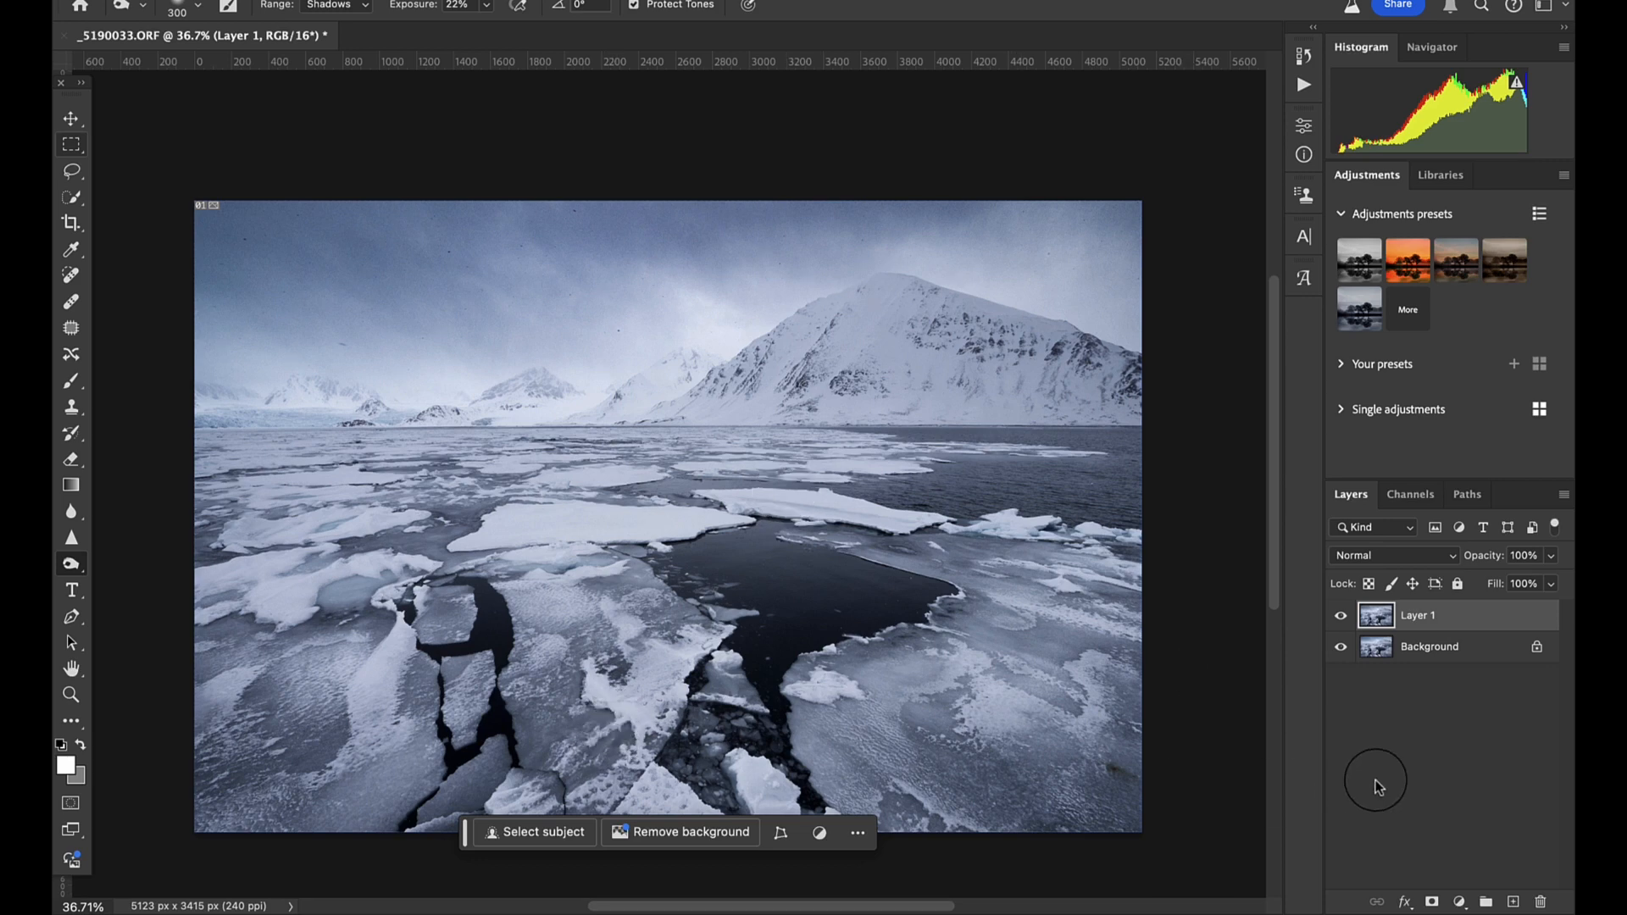
- Open Nik 7 Viveza on Layer 1, continuing the trial, and move the comparison divider fully aside so the whole photo shows the edited version
{"action": "left_click", "coordinate": [559, 1]}
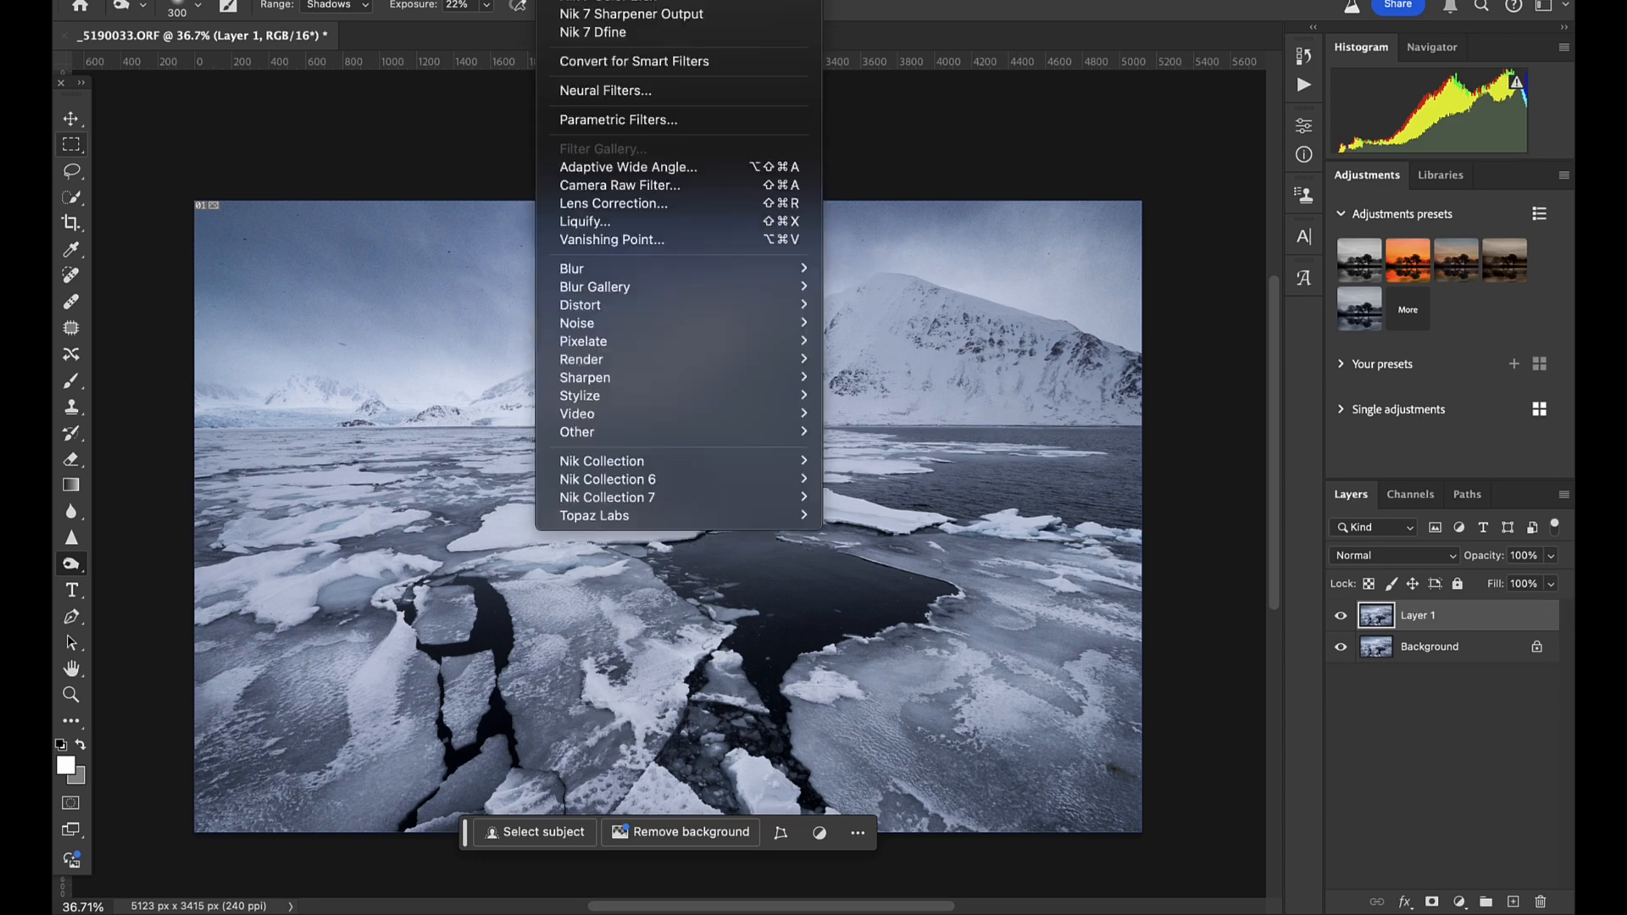
{"action": "mouse_move", "coordinate": [655, 499]}
{"action": "left_click", "coordinate": [899, 627]}
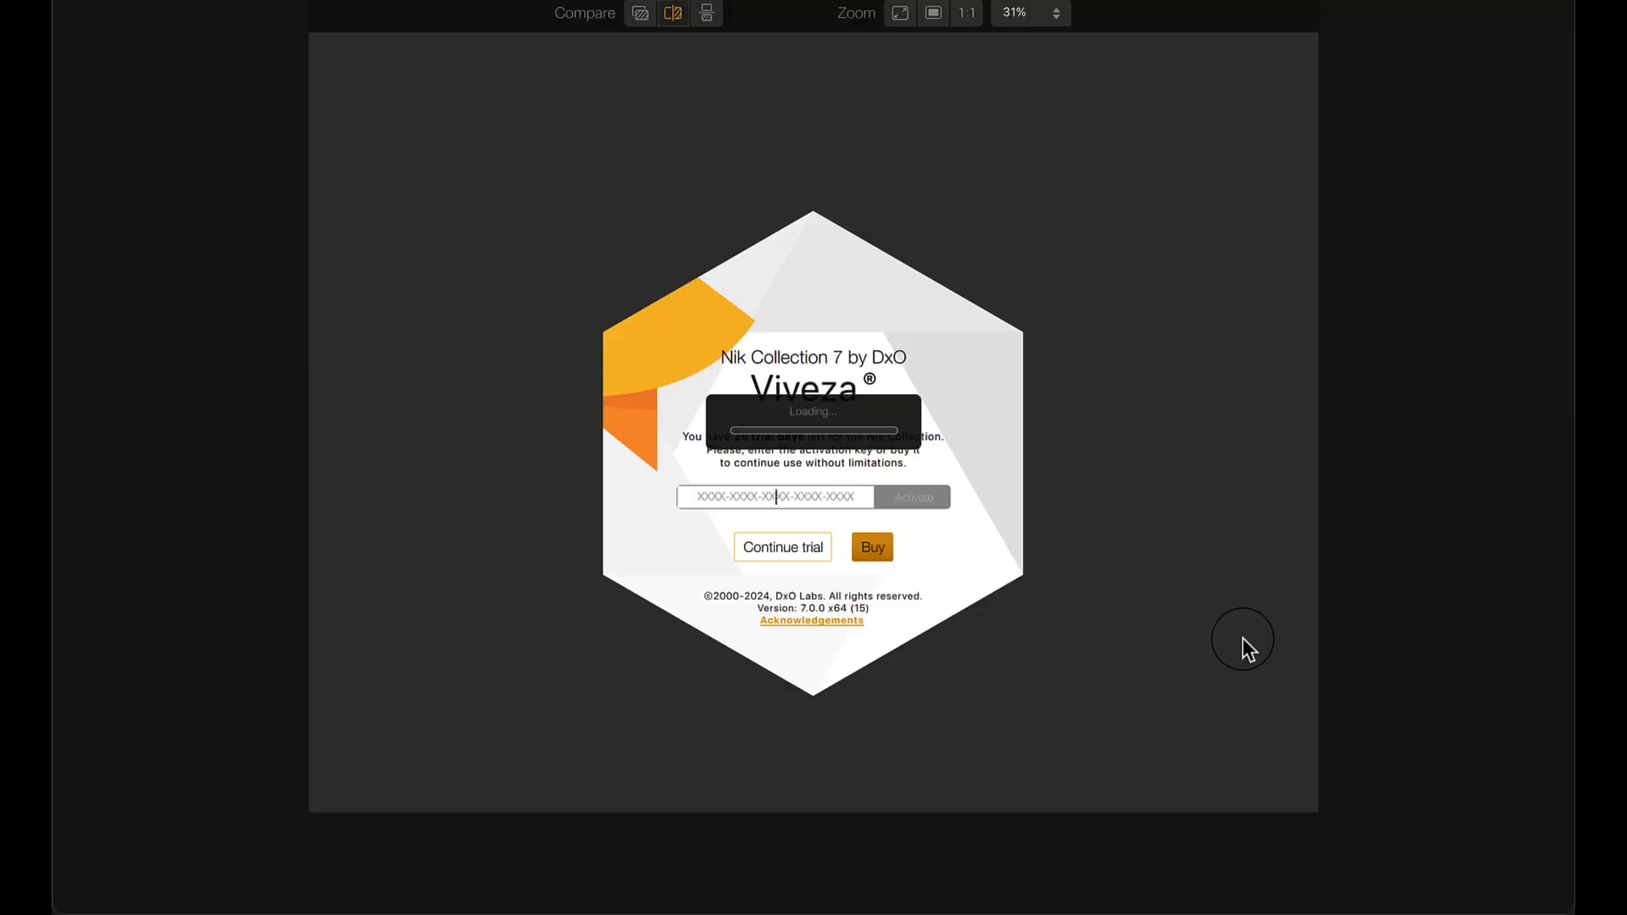
{"action": "left_click", "coordinate": [782, 543]}
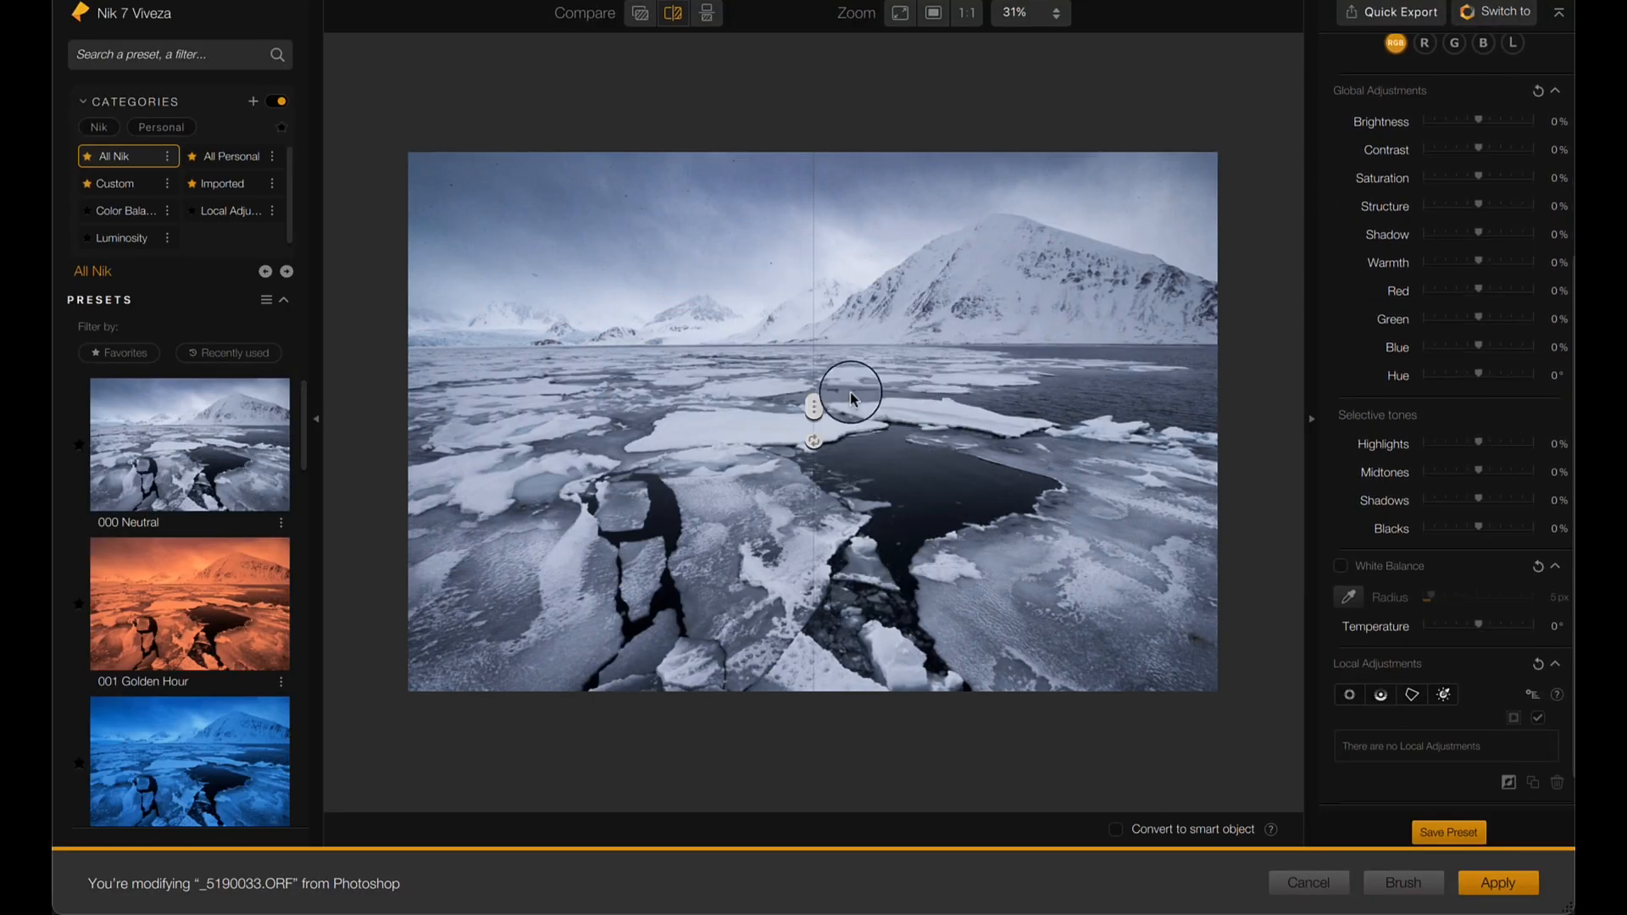
{"action": "left_click_drag", "start_coordinate": [814, 407], "coordinate": [411, 400]}
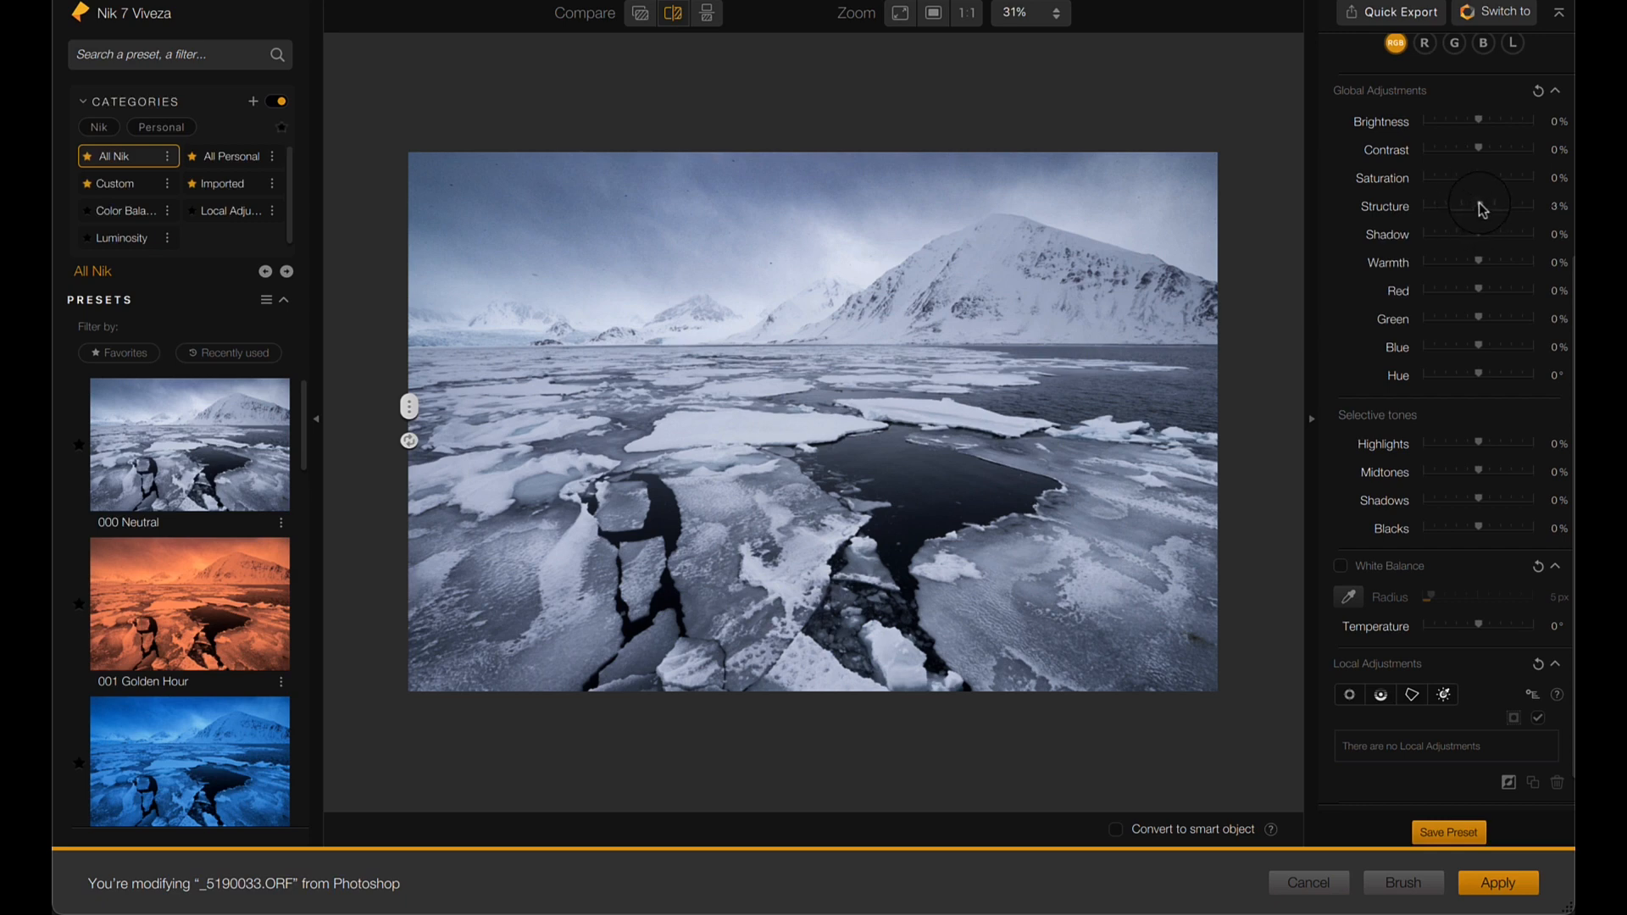
- Try raising the global Structure to 100% across the whole photo, and reset it to 0%
{"action": "left_click_drag", "start_coordinate": [1483, 209], "coordinate": [1554, 213]}
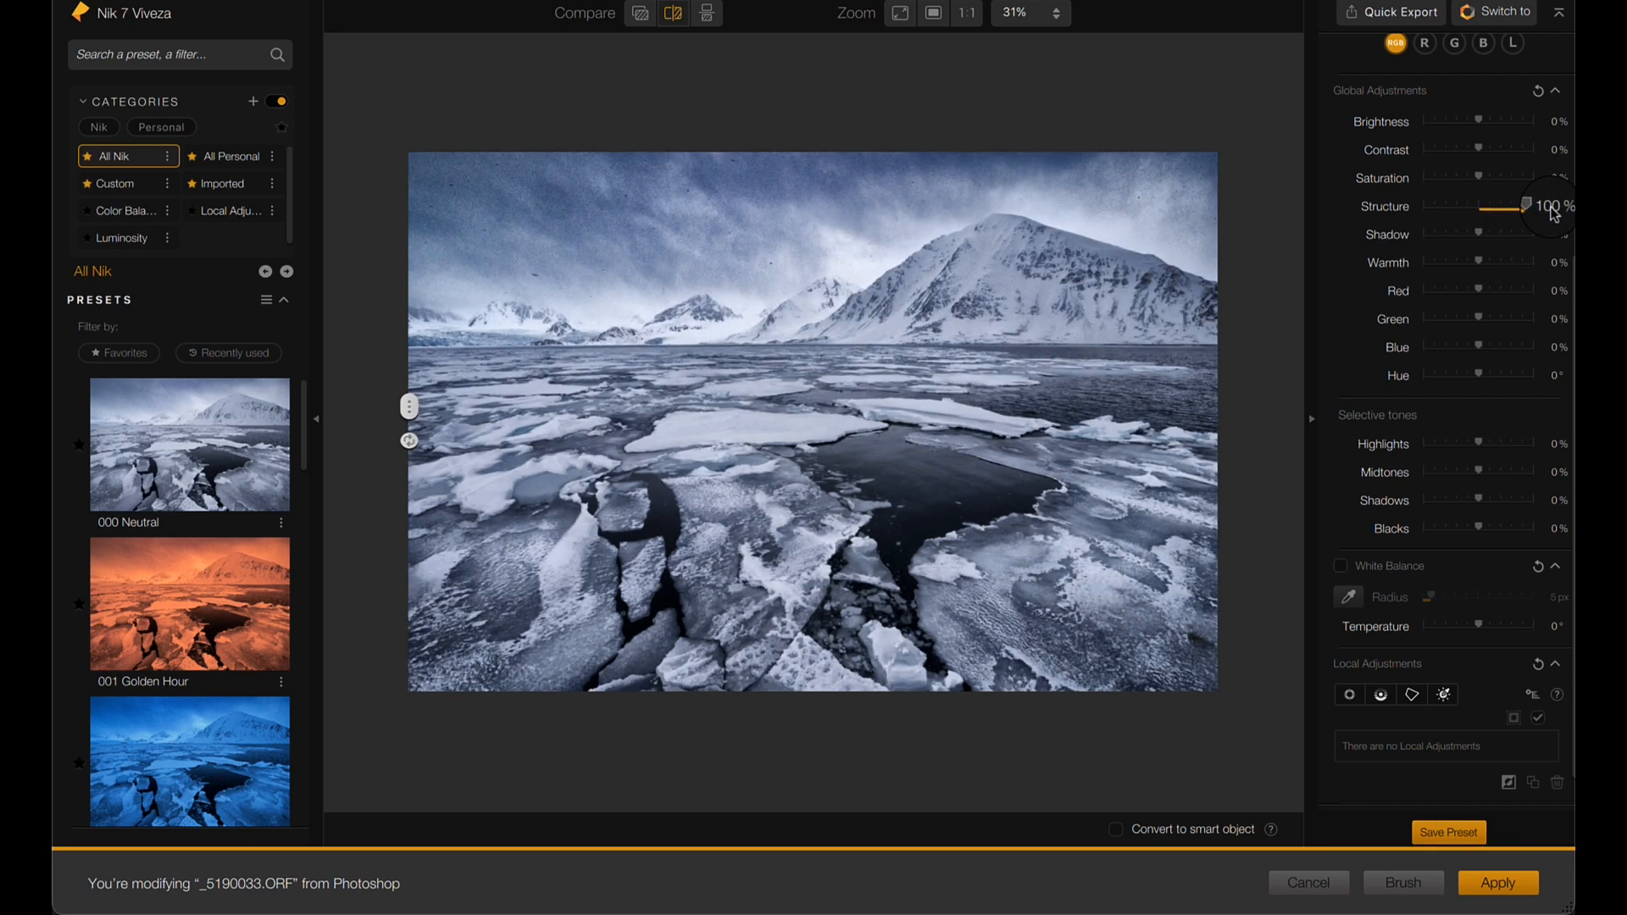
{"action": "mouse_move", "coordinate": [1552, 215]}
{"action": "left_mouse_down"}
{"action": "mouse_move", "coordinate": [1483, 210]}
{"action": "mouse_move", "coordinate": [1524, 210]}
{"action": "left_mouse_up"}
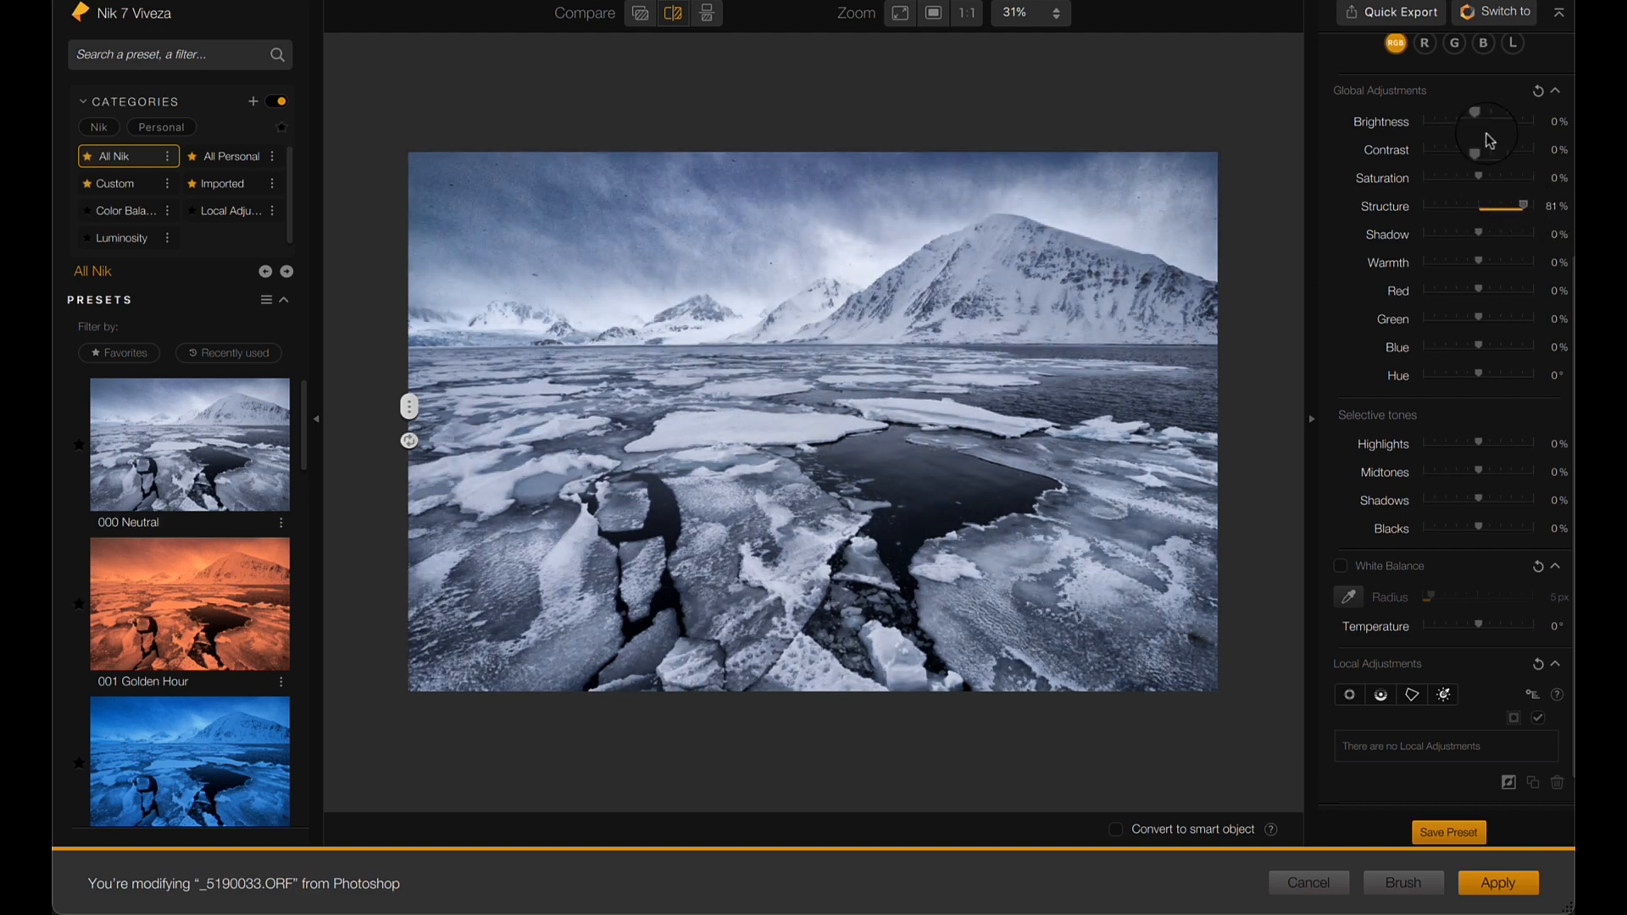
{"action": "left_click_drag", "start_coordinate": [1485, 213], "coordinate": [1486, 212]}
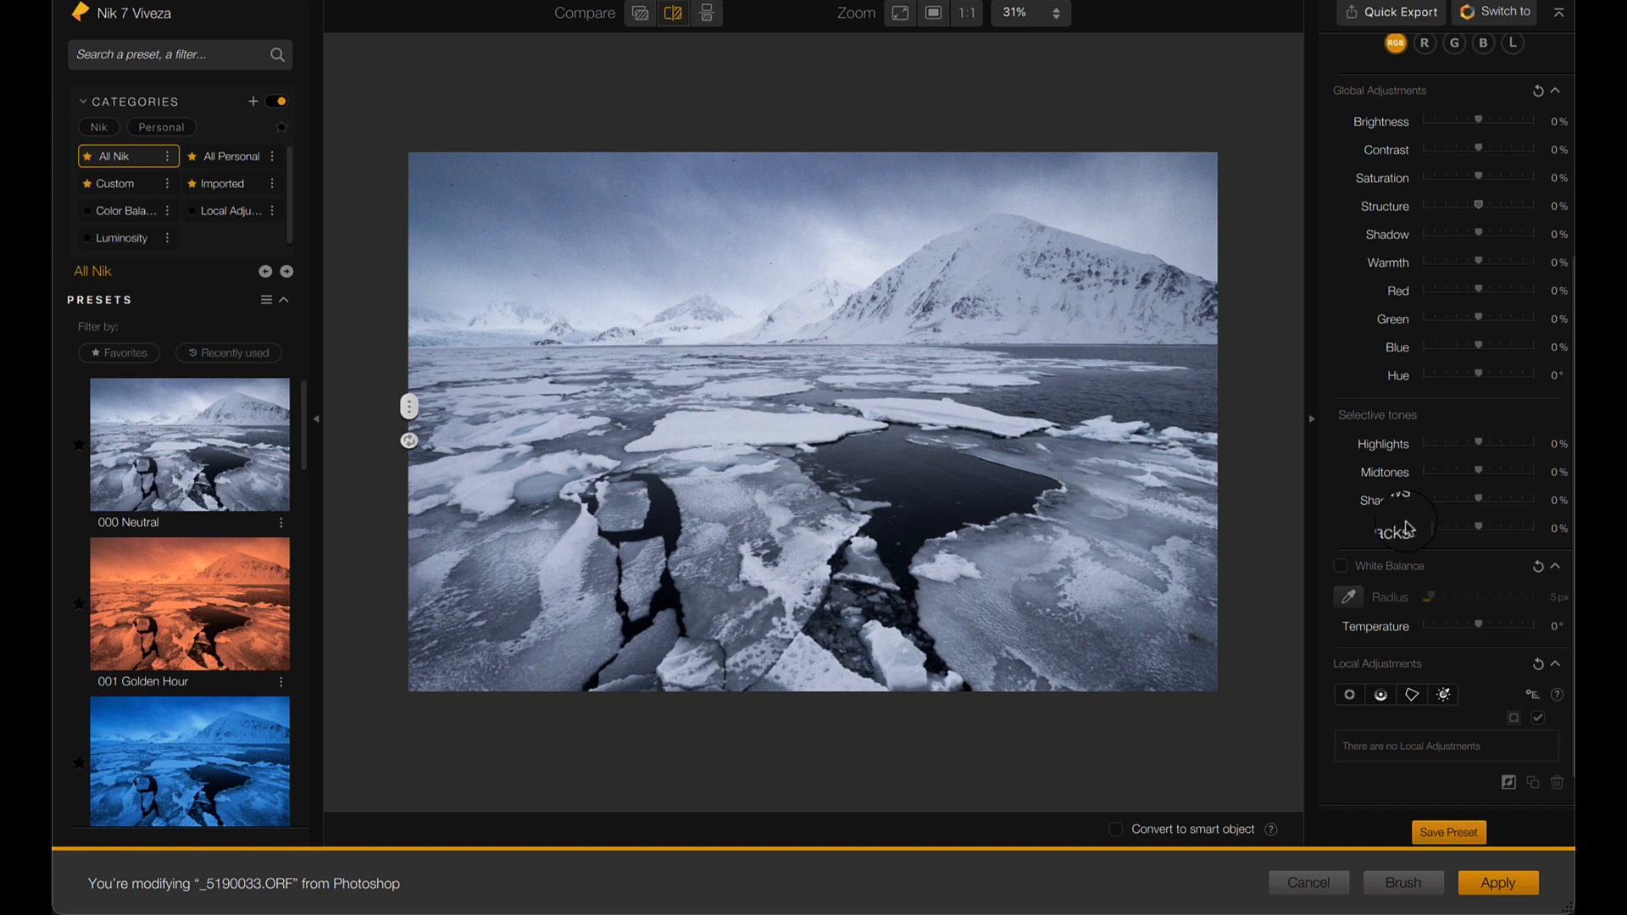
- Add a control point on the lower-left foreground ice, enlarge its radius, and show its mask
{"action": "scroll", "coordinate": [1427, 678], "scroll_direction": "down", "scroll_amount": 1}
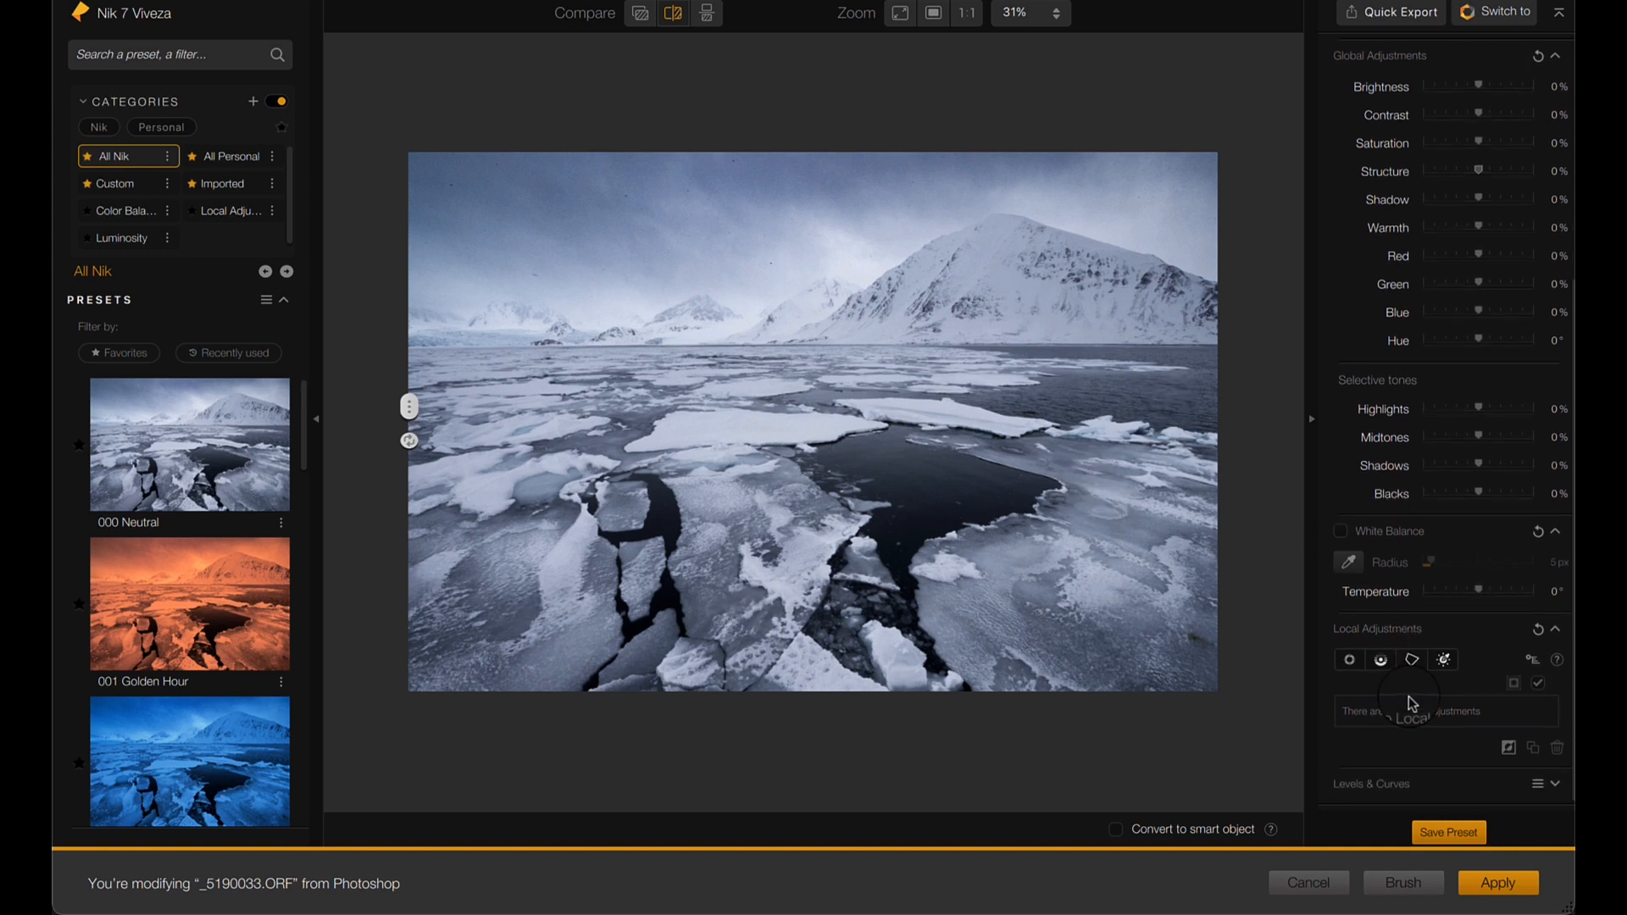
{"action": "left_click", "coordinate": [1350, 661]}
{"action": "left_click", "coordinate": [534, 564]}
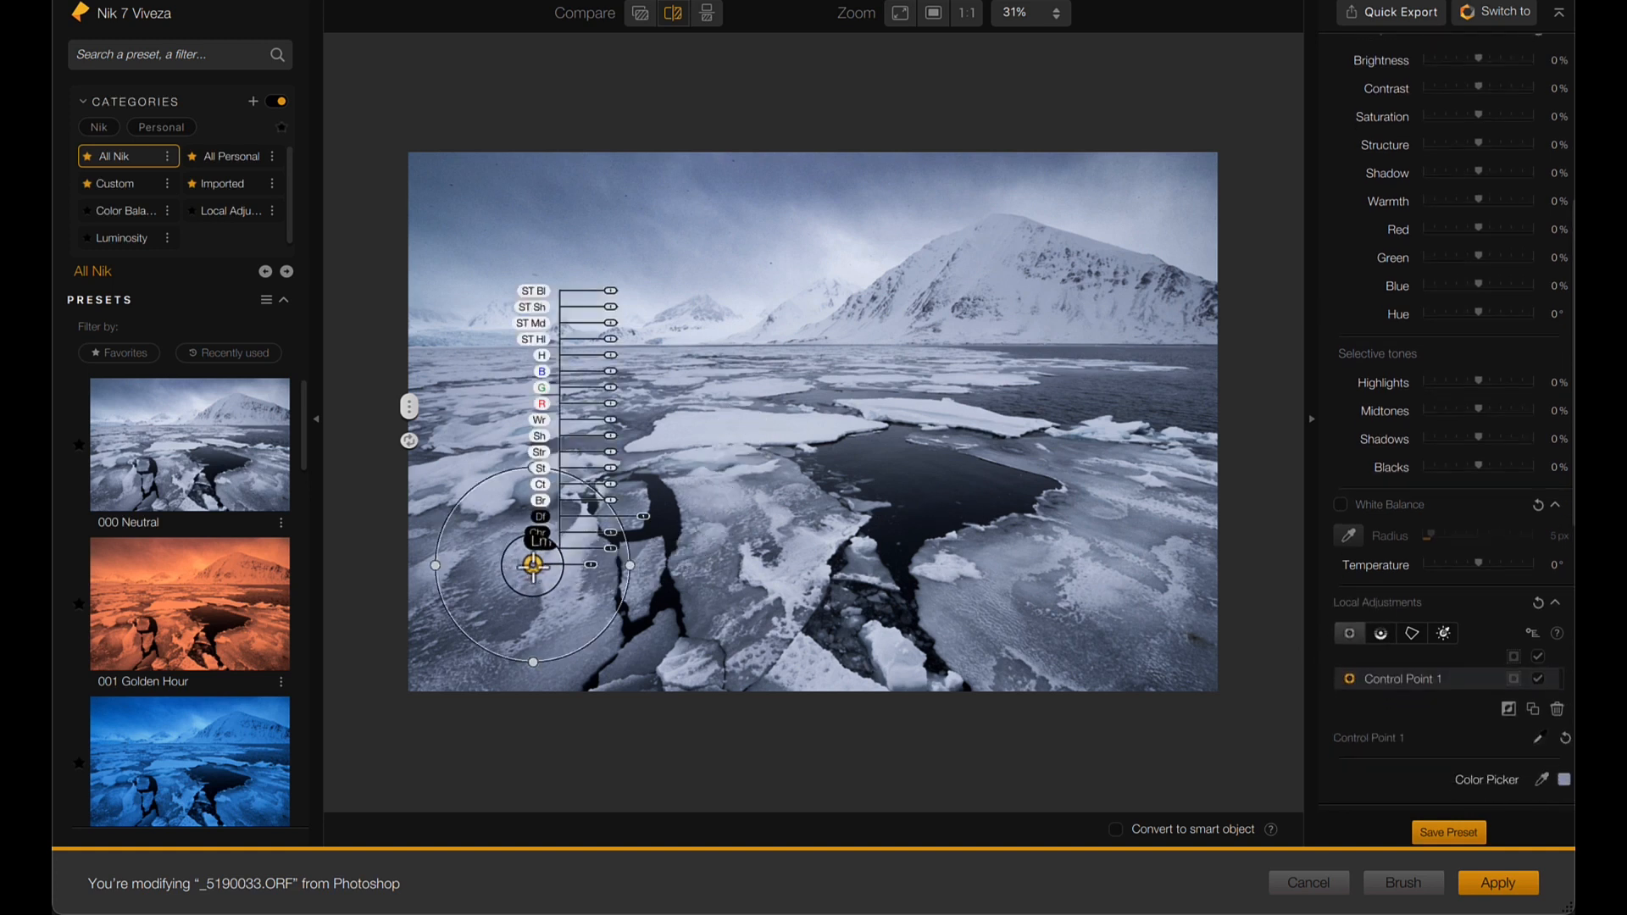
{"action": "left_click_drag", "start_coordinate": [590, 565], "coordinate": [598, 568]}
{"action": "scroll", "coordinate": [1455, 272], "scroll_direction": "up", "scroll_amount": 2}
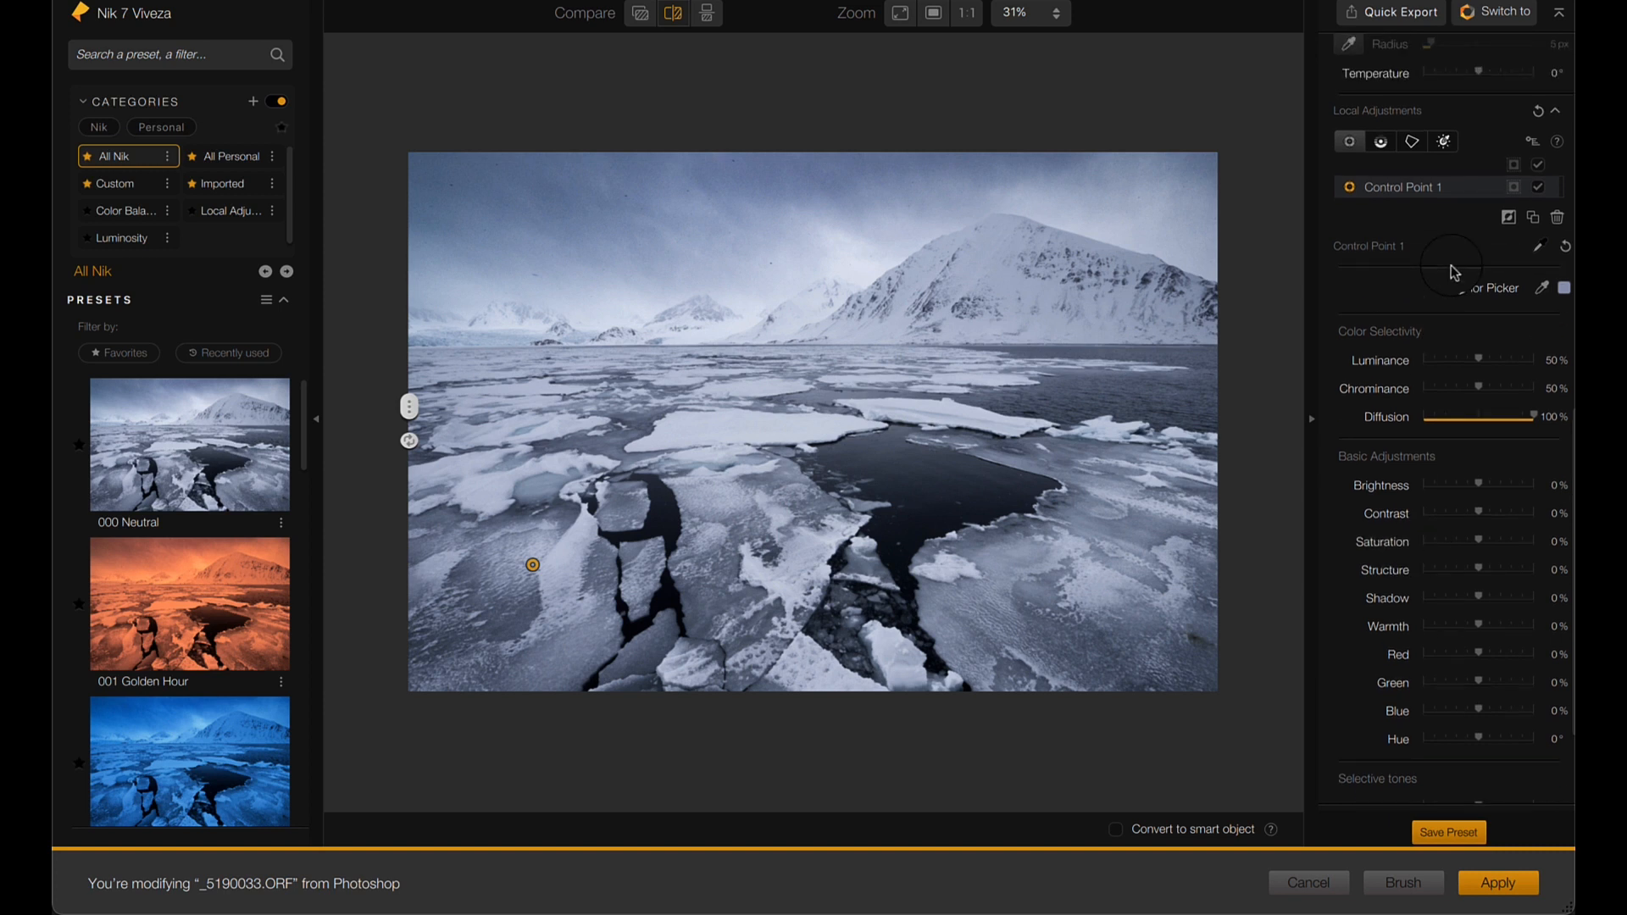
{"action": "mouse_move", "coordinate": [533, 564]}
{"action": "left_click", "coordinate": [1515, 187]}
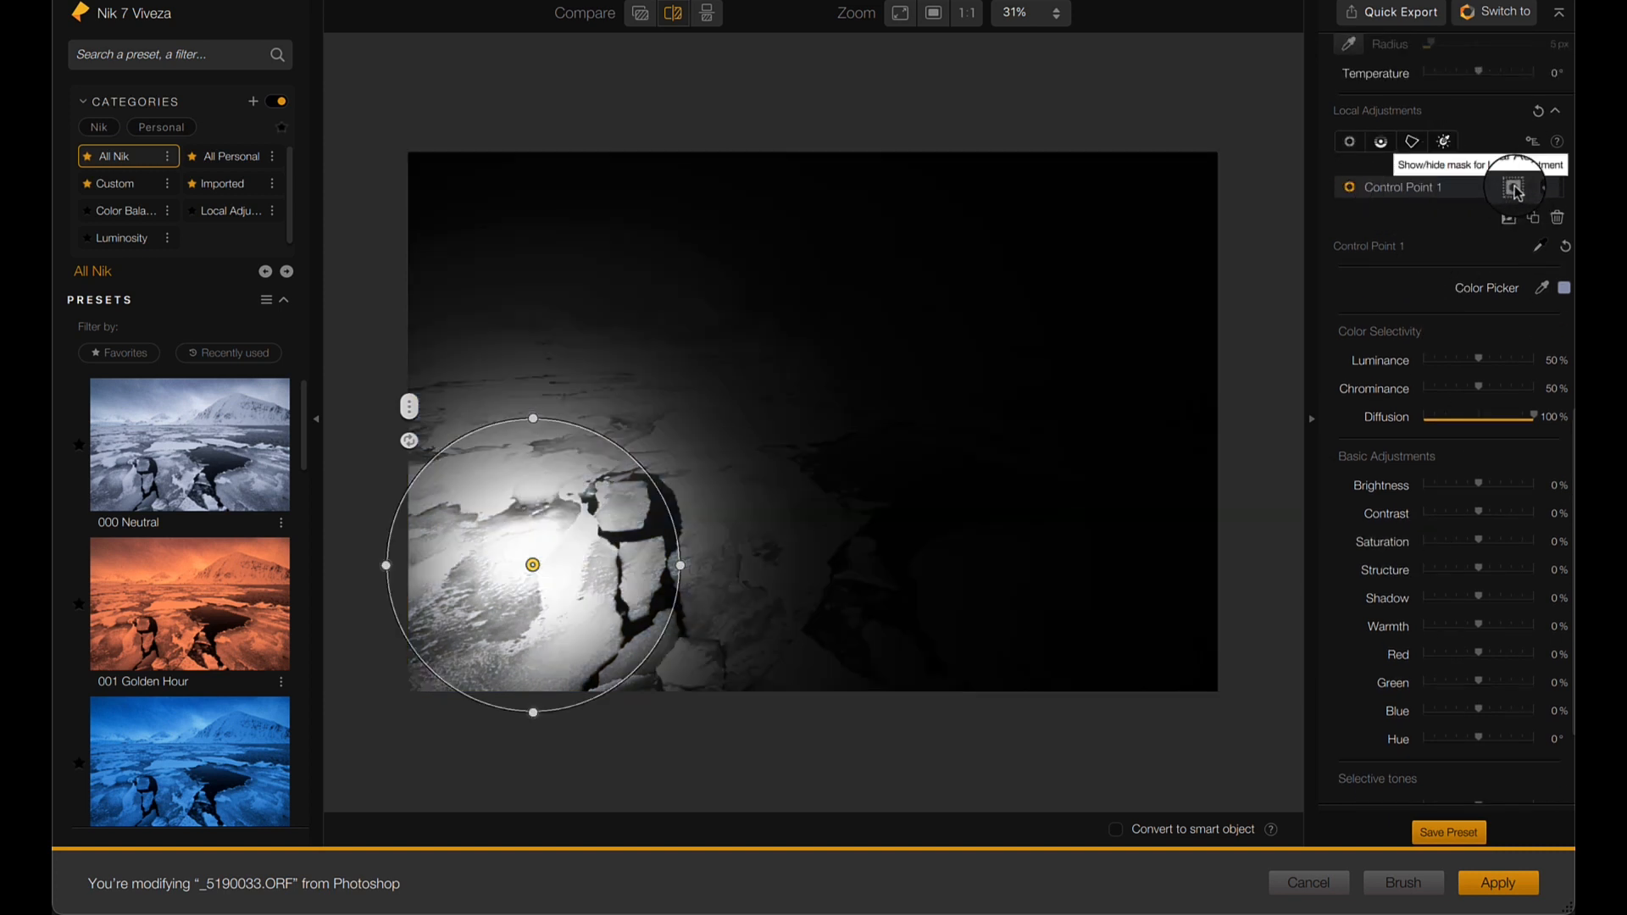
- Duplicate the control point across the foreground ice to form an even row of four points
{"action": "mouse_move", "coordinate": [726, 514]}
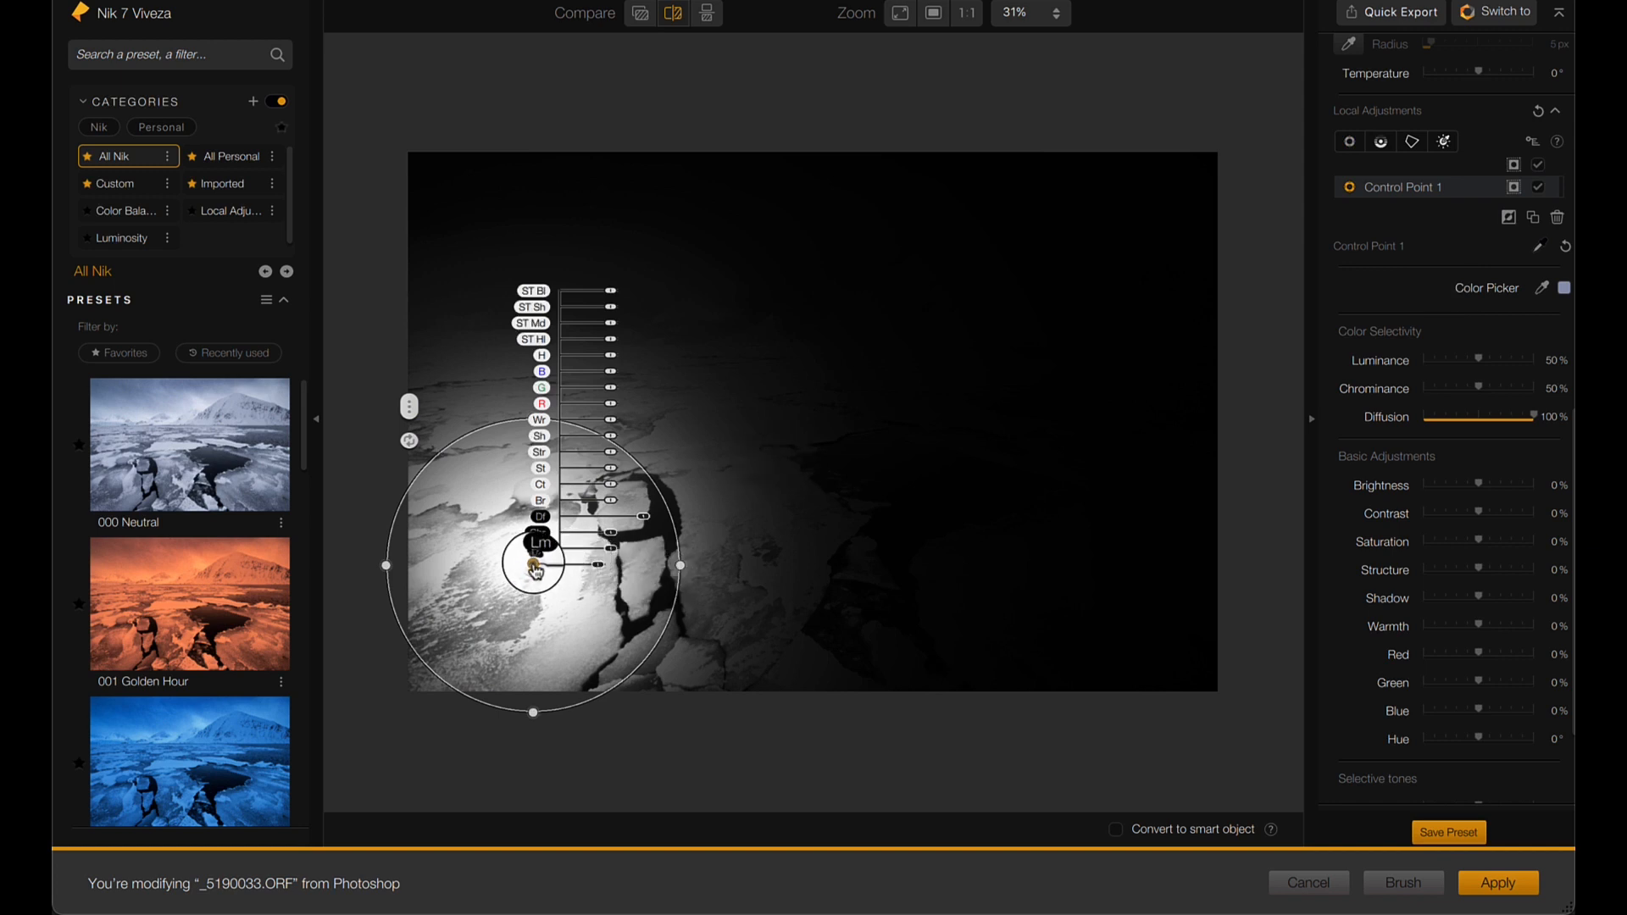
{"action": "left_click_drag", "start_coordinate": [536, 572], "coordinate": [734, 604]}
{"action": "left_click_drag", "start_coordinate": [730, 597], "coordinate": [1185, 599]}
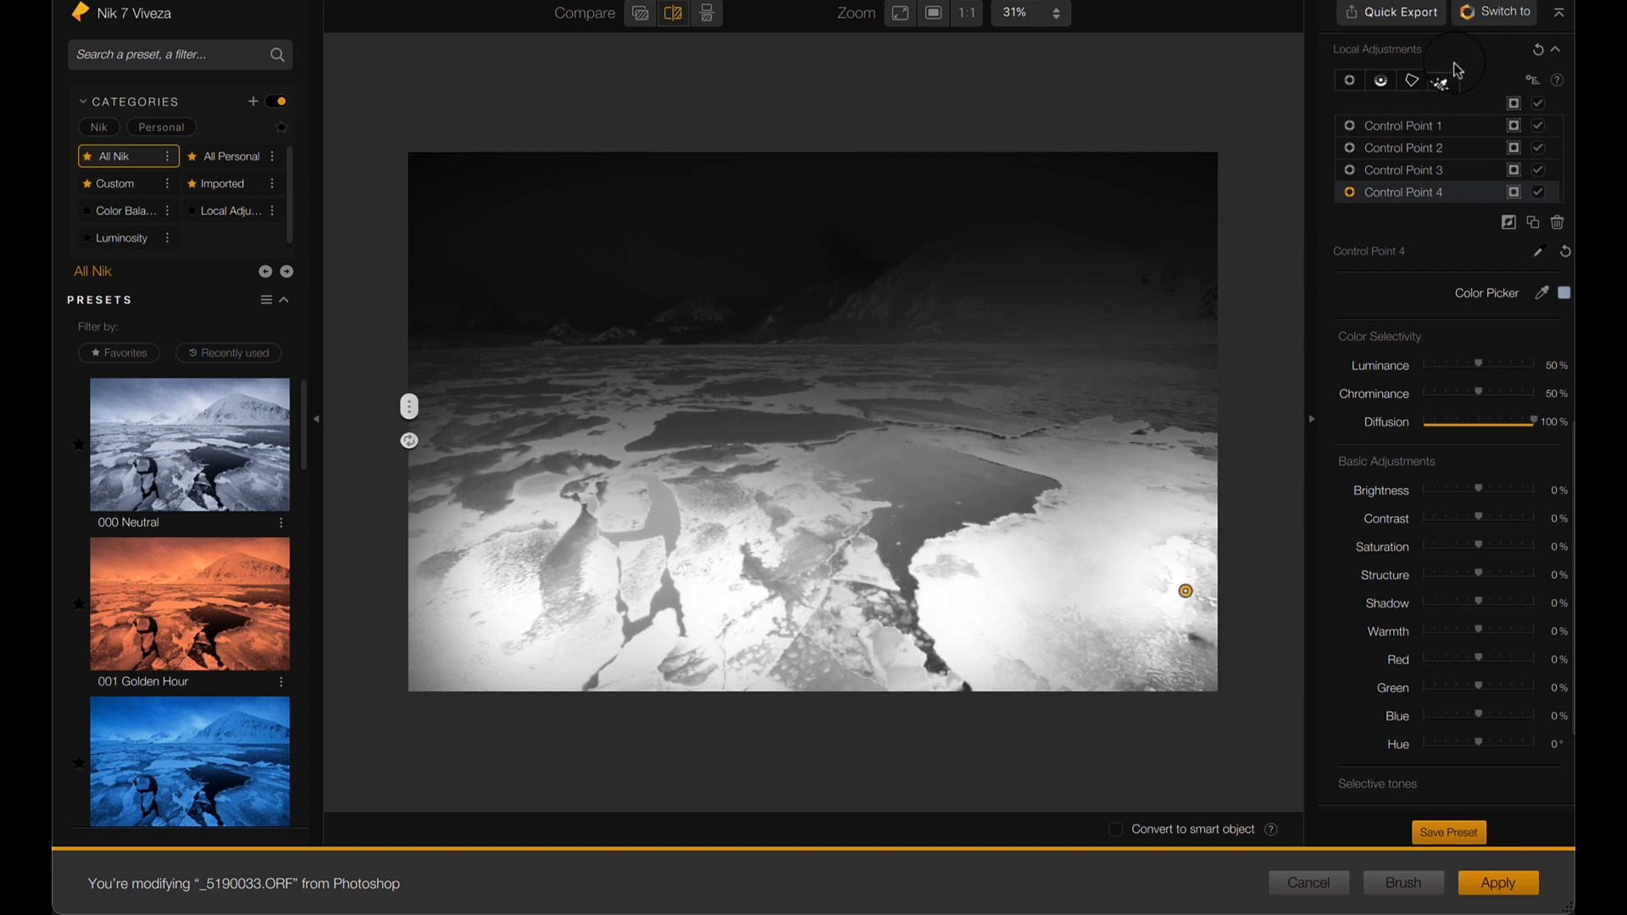
- Select Control Points 1 to 4 together for joint editing
{"action": "left_click", "coordinate": [1458, 126]}
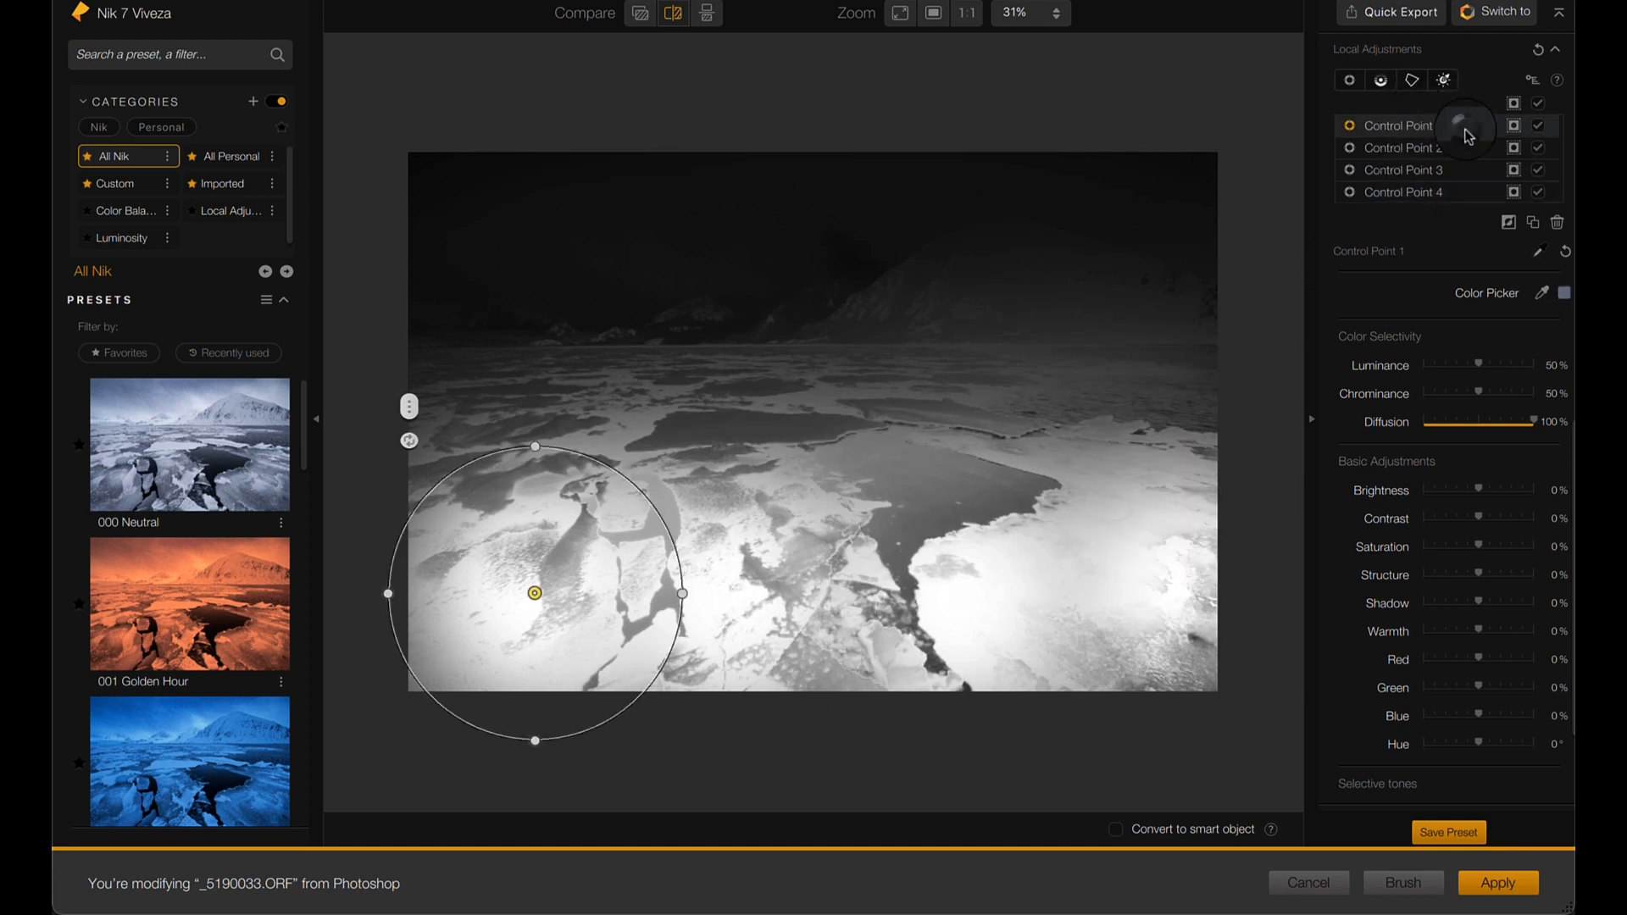
{"action": "left_click", "coordinate": [1460, 127]}
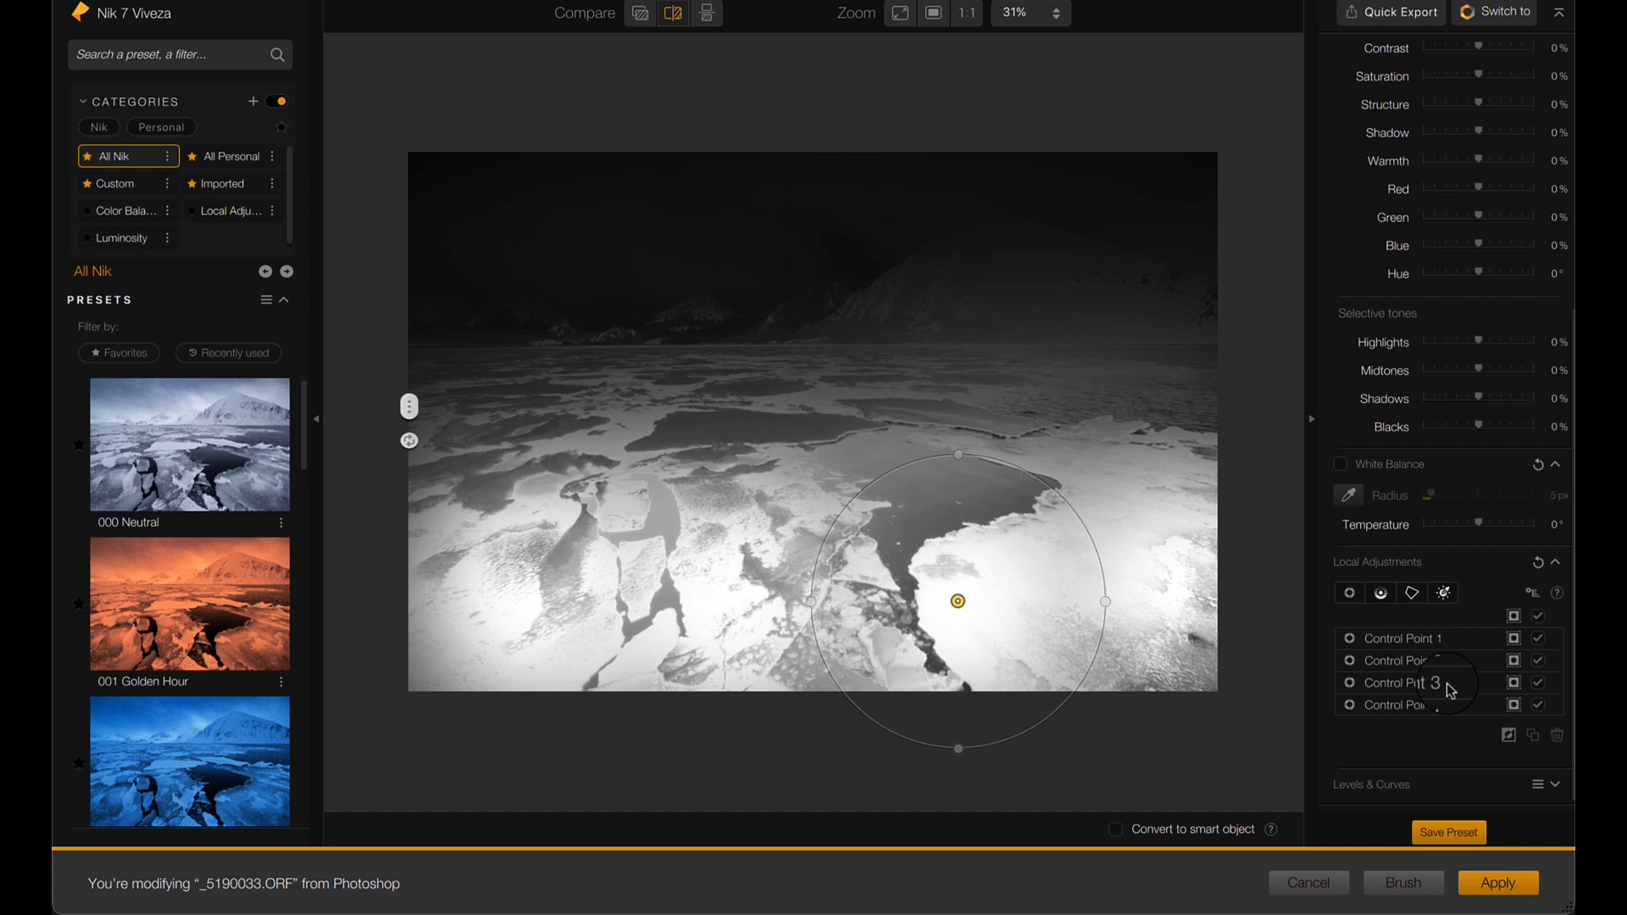
{"action": "left_click", "coordinate": [1455, 641]}
{"action": "left_click", "coordinate": [1446, 640]}
{"action": "left_click", "coordinate": [1455, 643]}
{"action": "left_click", "coordinate": [1455, 643]}
{"action": "left_click", "coordinate": [1455, 641]}
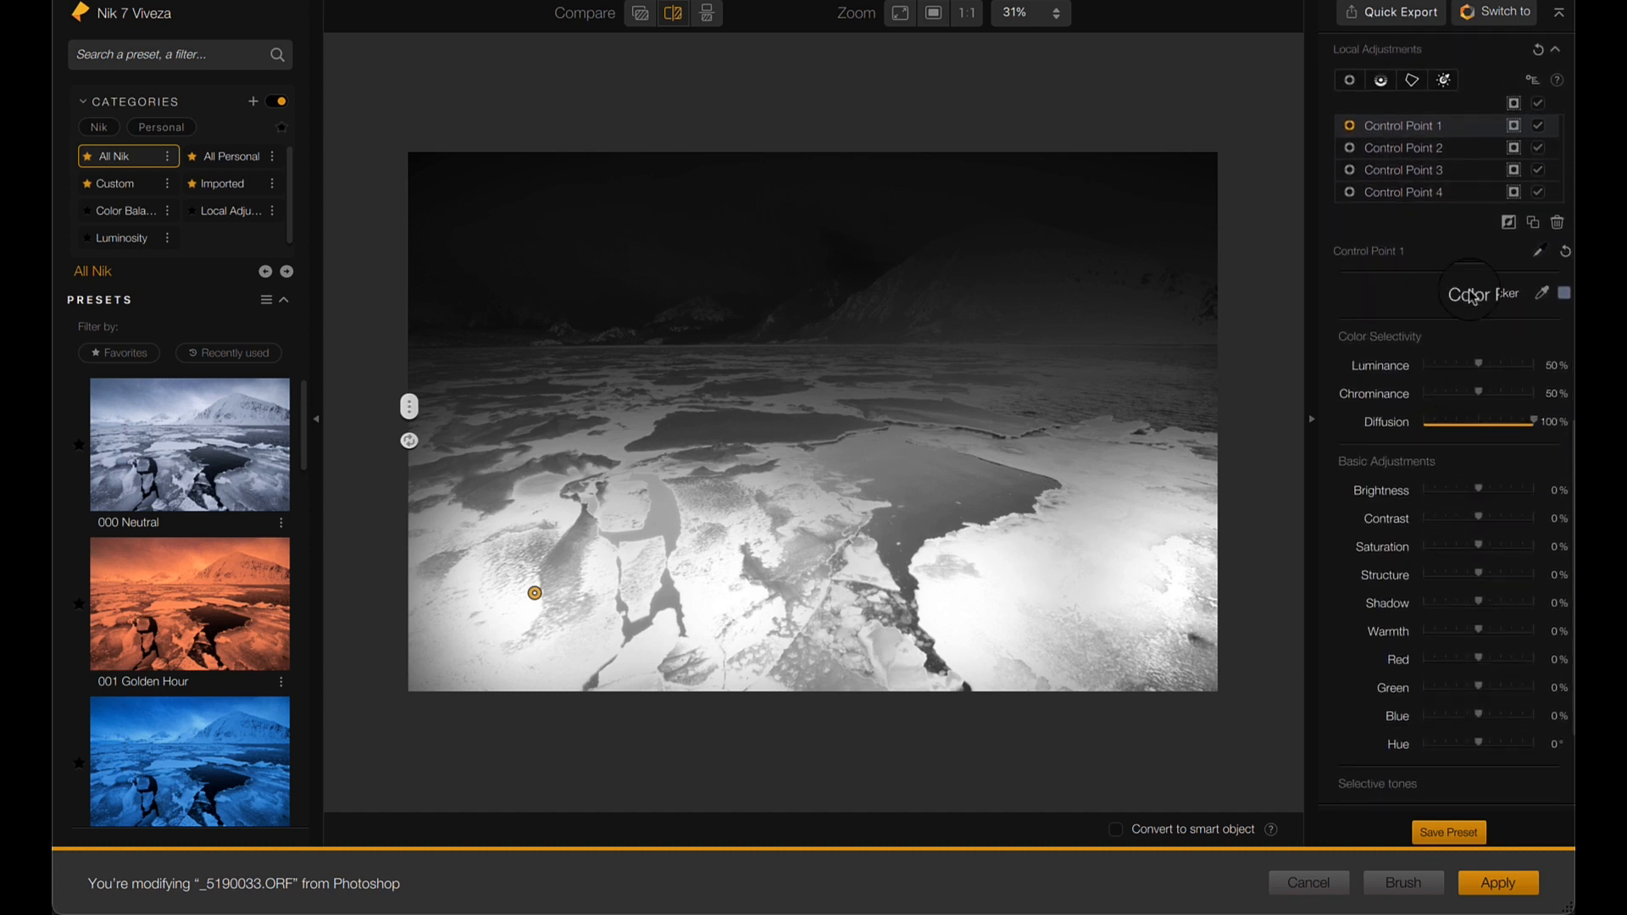
{"action": "left_click", "coordinate": [1456, 193], "text": "shift"}
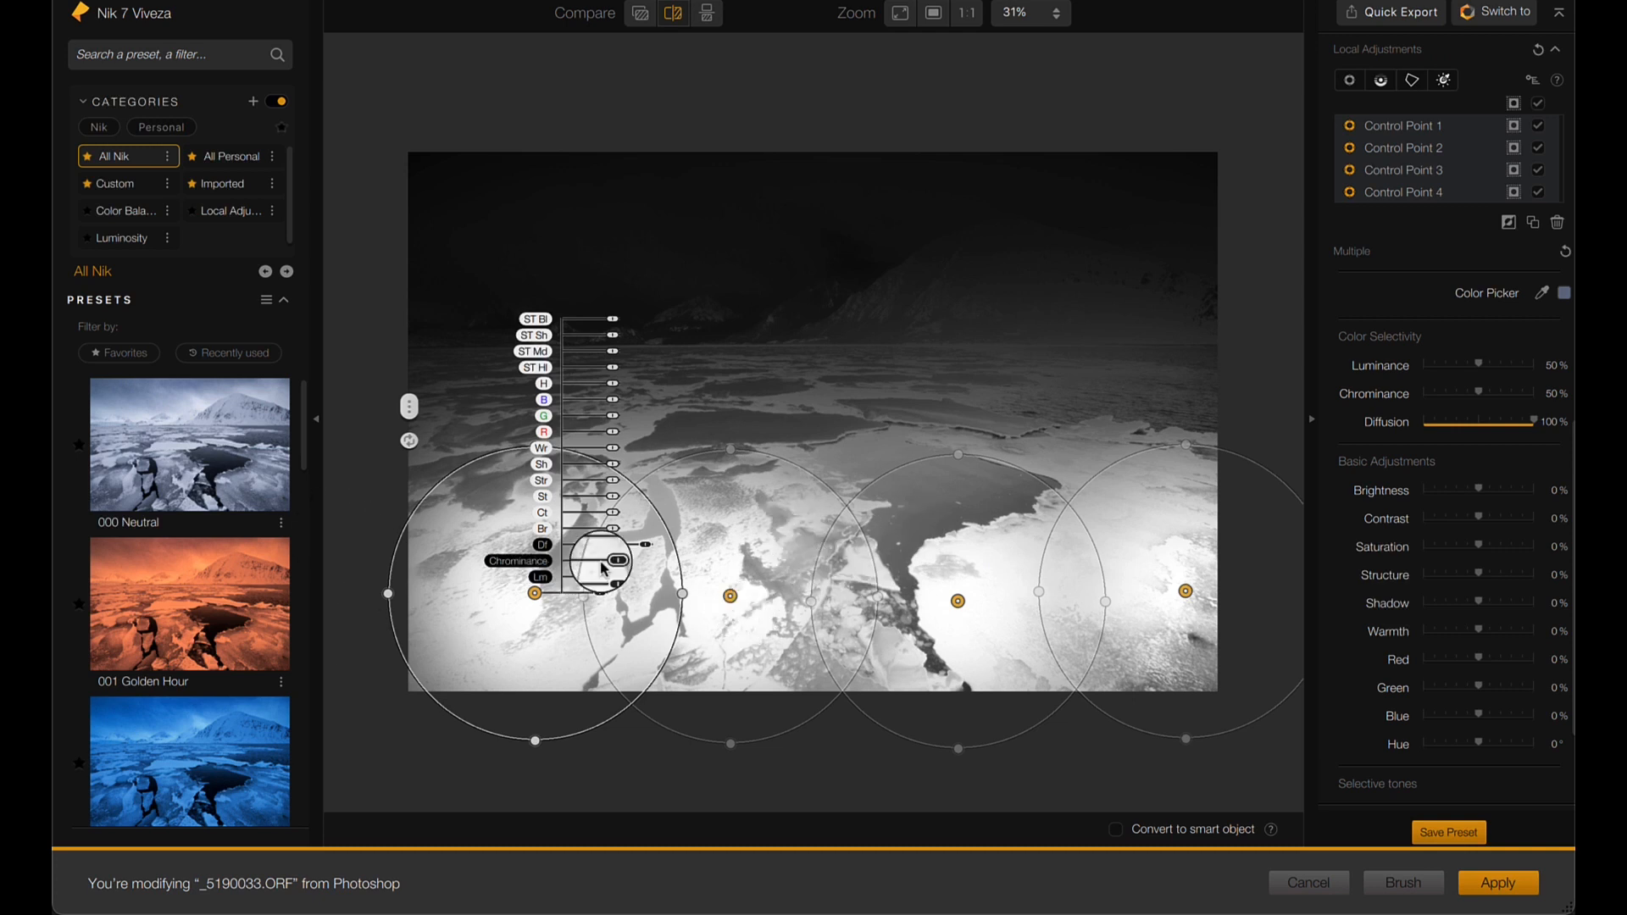
- Hide the masks of the four control points and set their shared Structure to 46%
{"action": "scroll", "coordinate": [1493, 560], "scroll_direction": "down", "scroll_amount": 1}
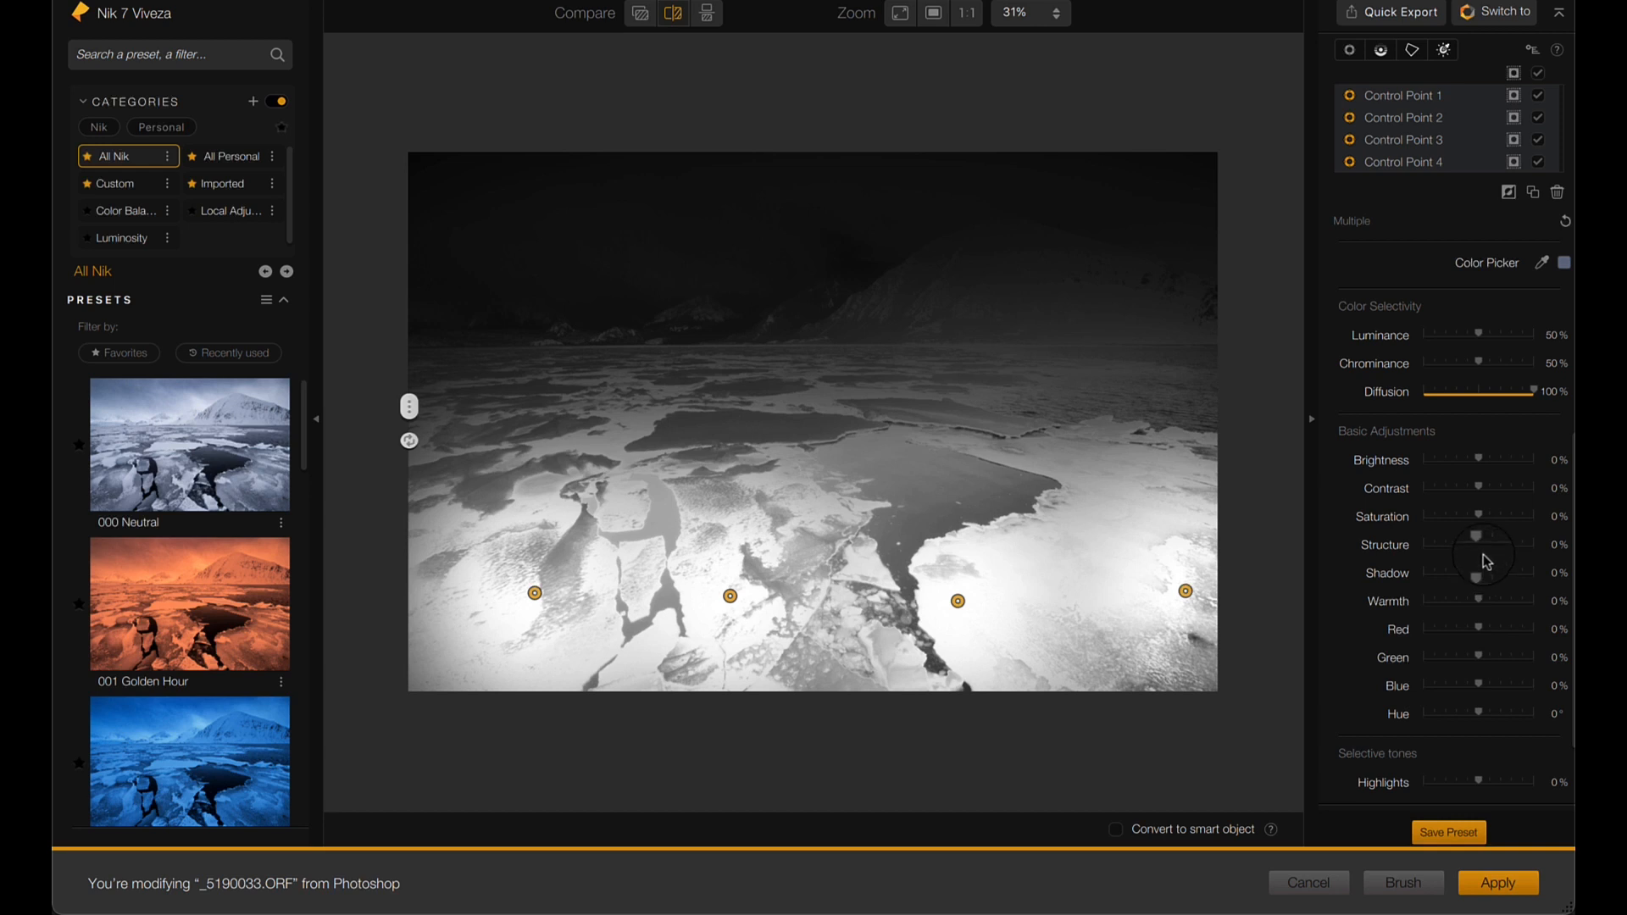
{"action": "left_click", "coordinate": [1514, 161]}
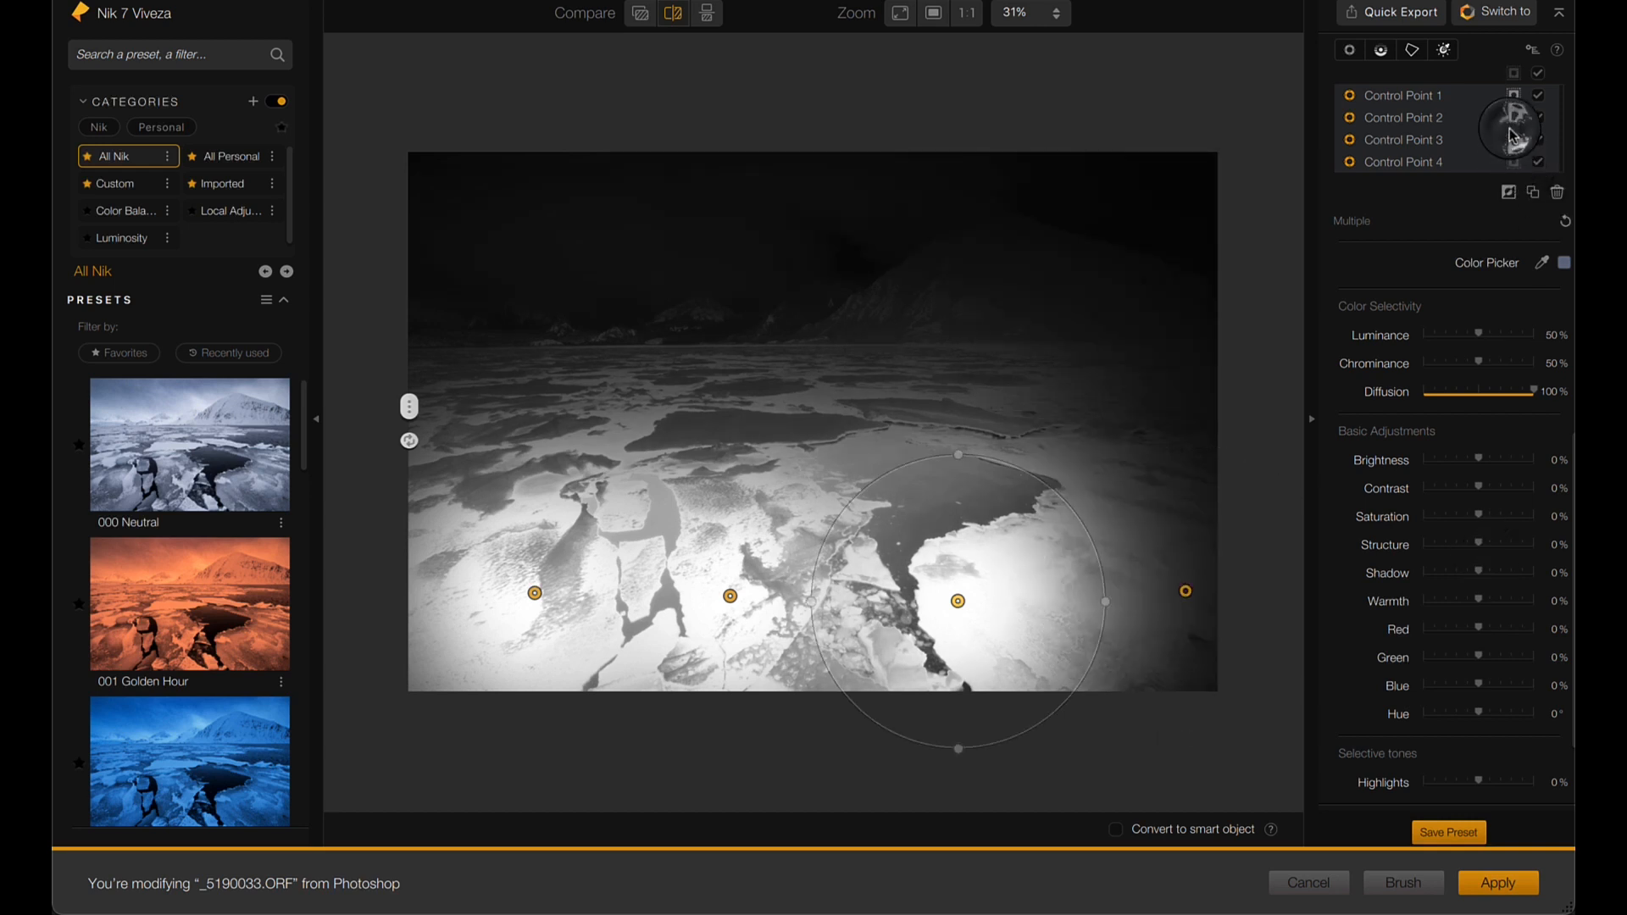
{"action": "left_click", "coordinate": [1513, 139]}
{"action": "left_click", "coordinate": [1513, 116]}
{"action": "left_click", "coordinate": [1514, 94]}
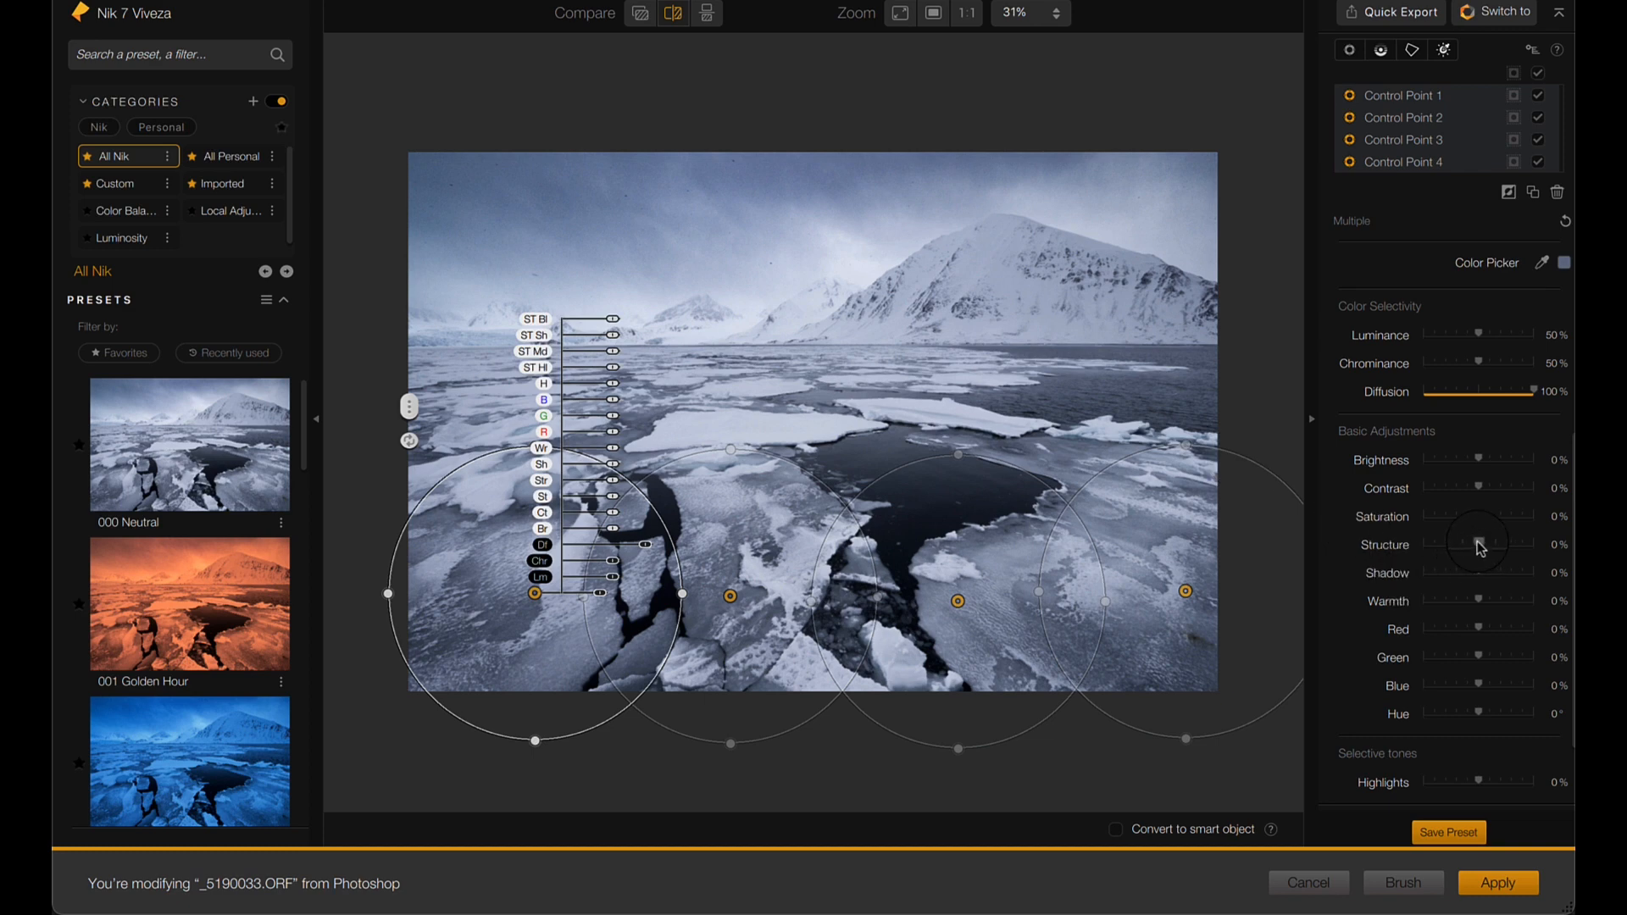
{"action": "left_click_drag", "start_coordinate": [1480, 546], "coordinate": [1443, 525]}
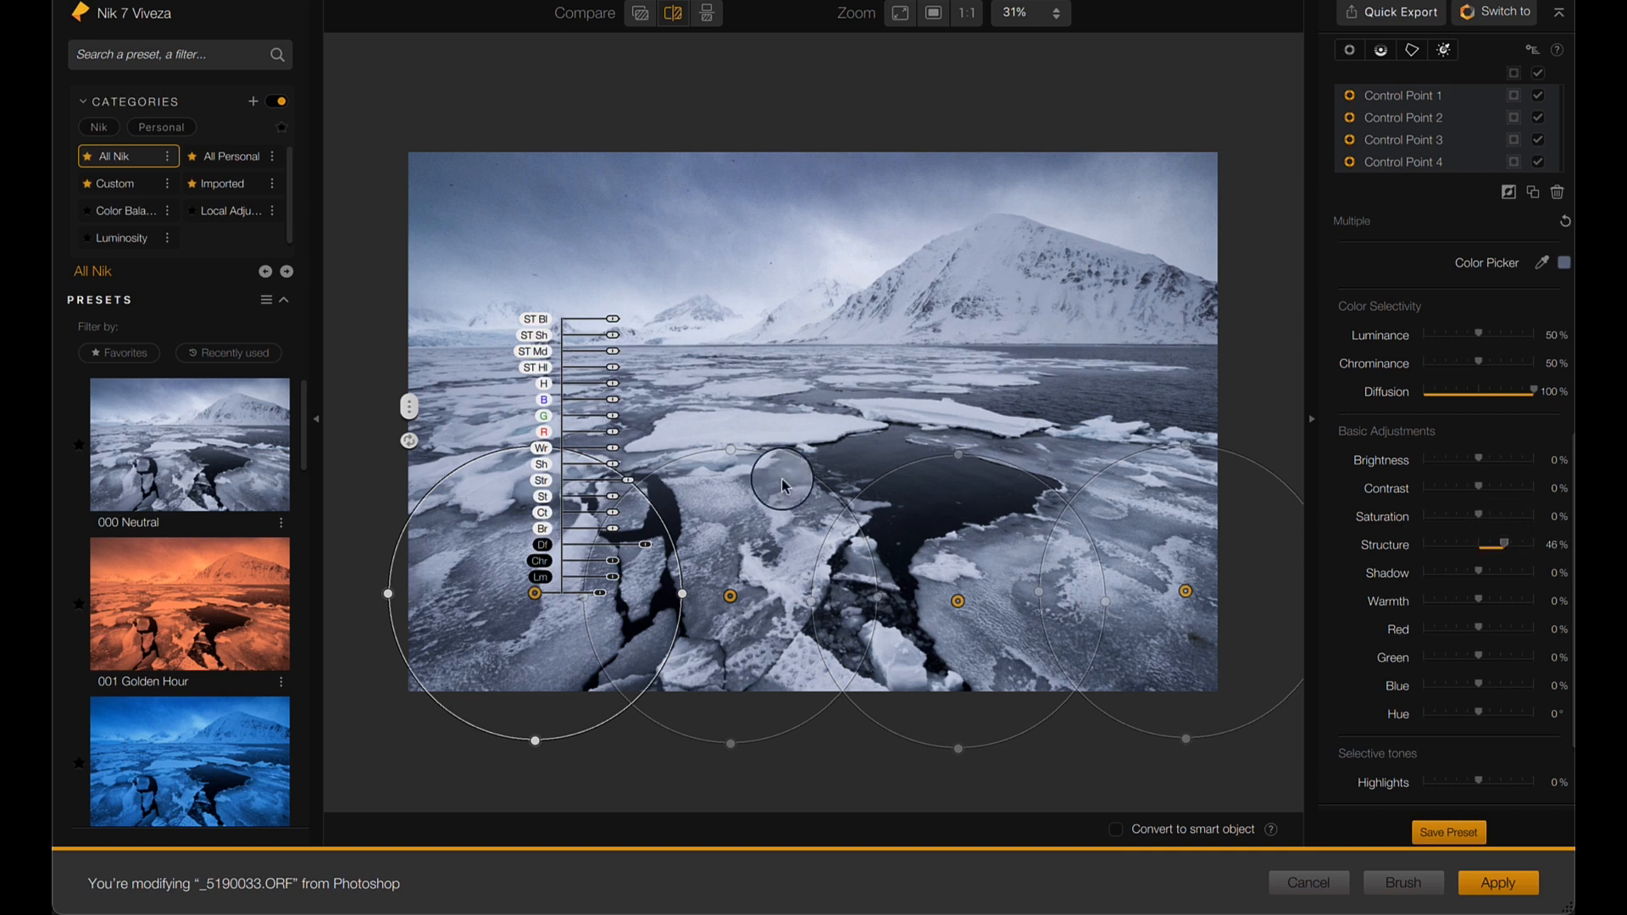
- Duplicate the leftmost control point onto the mid-distance ice above the cracked floes
{"action": "left_click", "coordinate": [750, 376]}
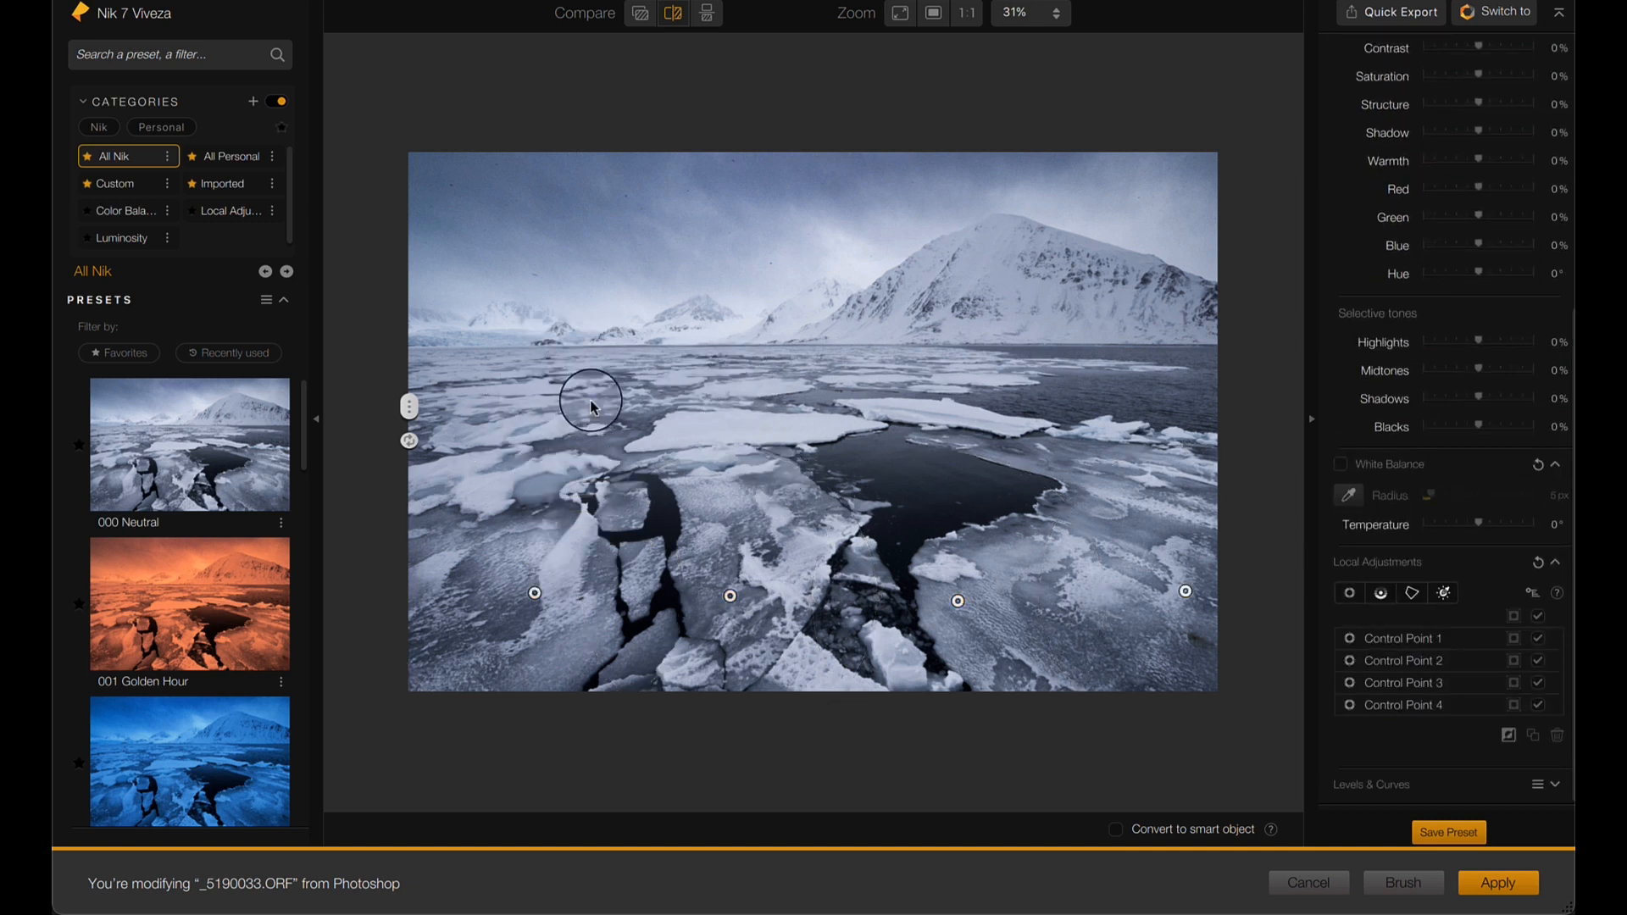
{"action": "left_click", "coordinate": [535, 594]}
{"action": "left_click_drag", "start_coordinate": [537, 601], "coordinate": [626, 445]}
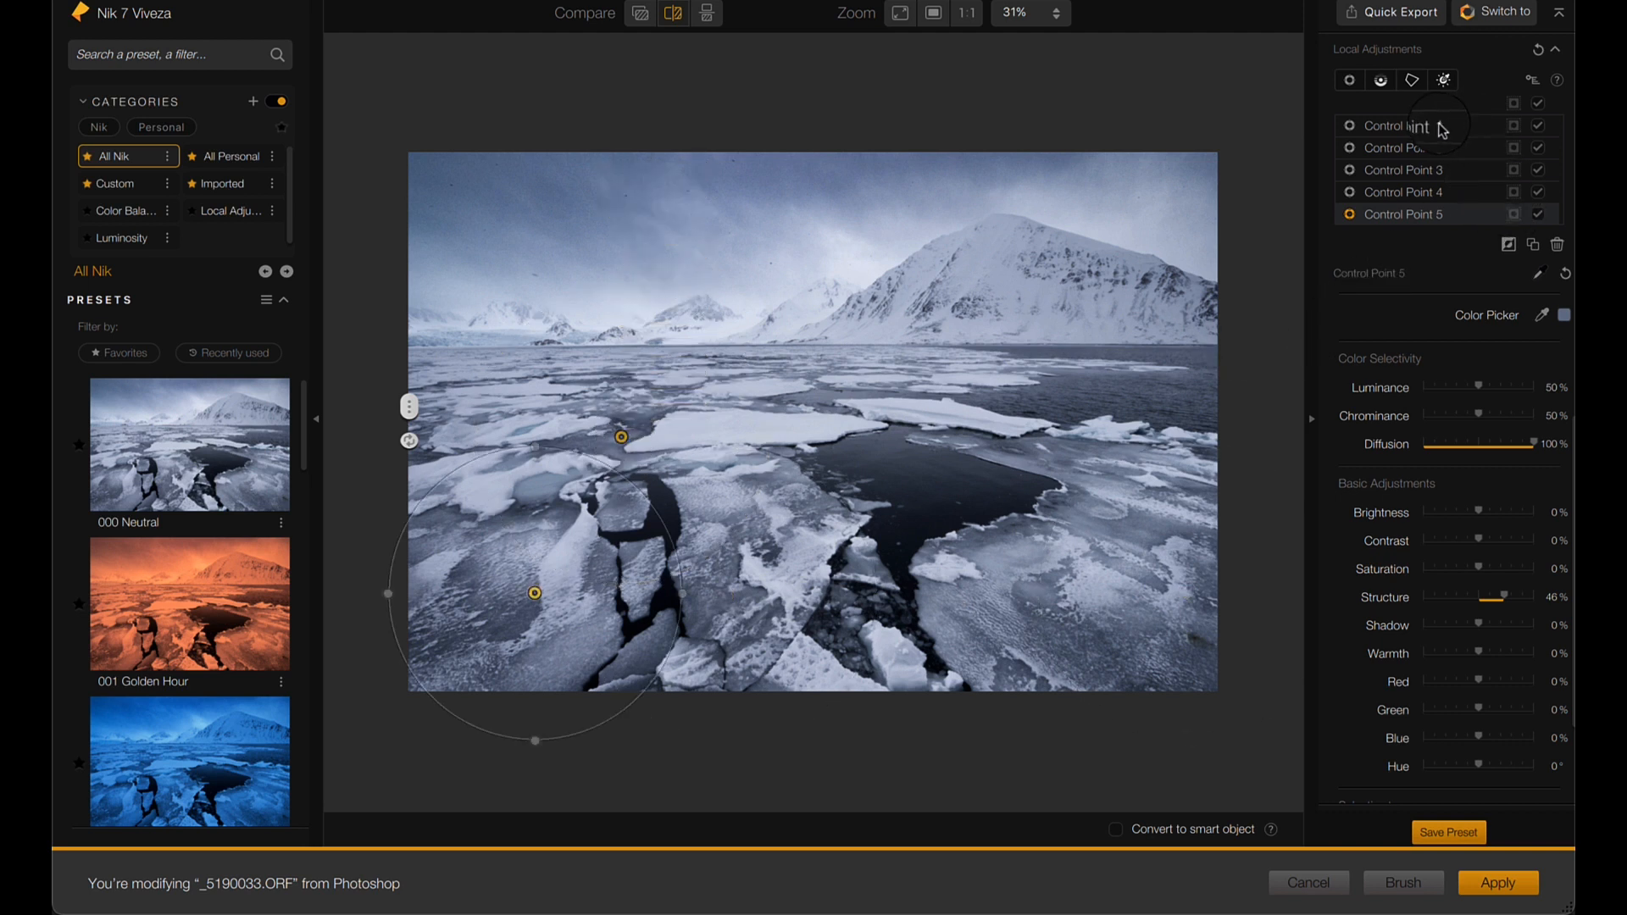
- Select all five control points, set their Structure to 65%, and apply the Viveza filter
{"action": "left_click", "coordinate": [1466, 133]}
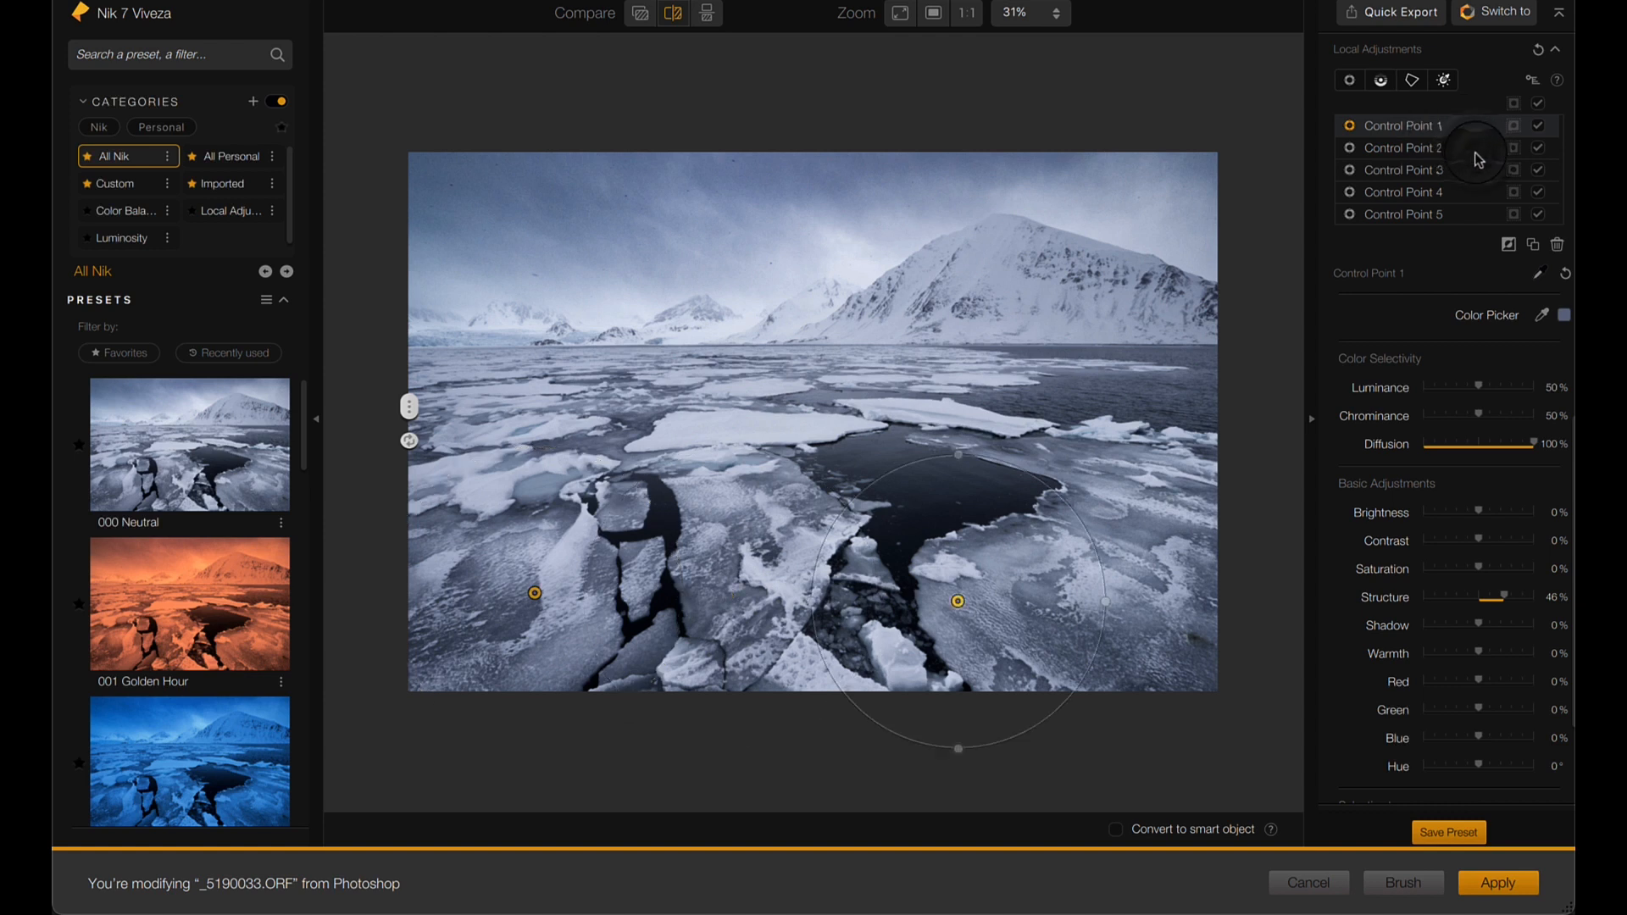
{"action": "left_click", "coordinate": [1476, 180], "text": "shift"}
{"action": "left_click", "coordinate": [1465, 195], "text": "shift"}
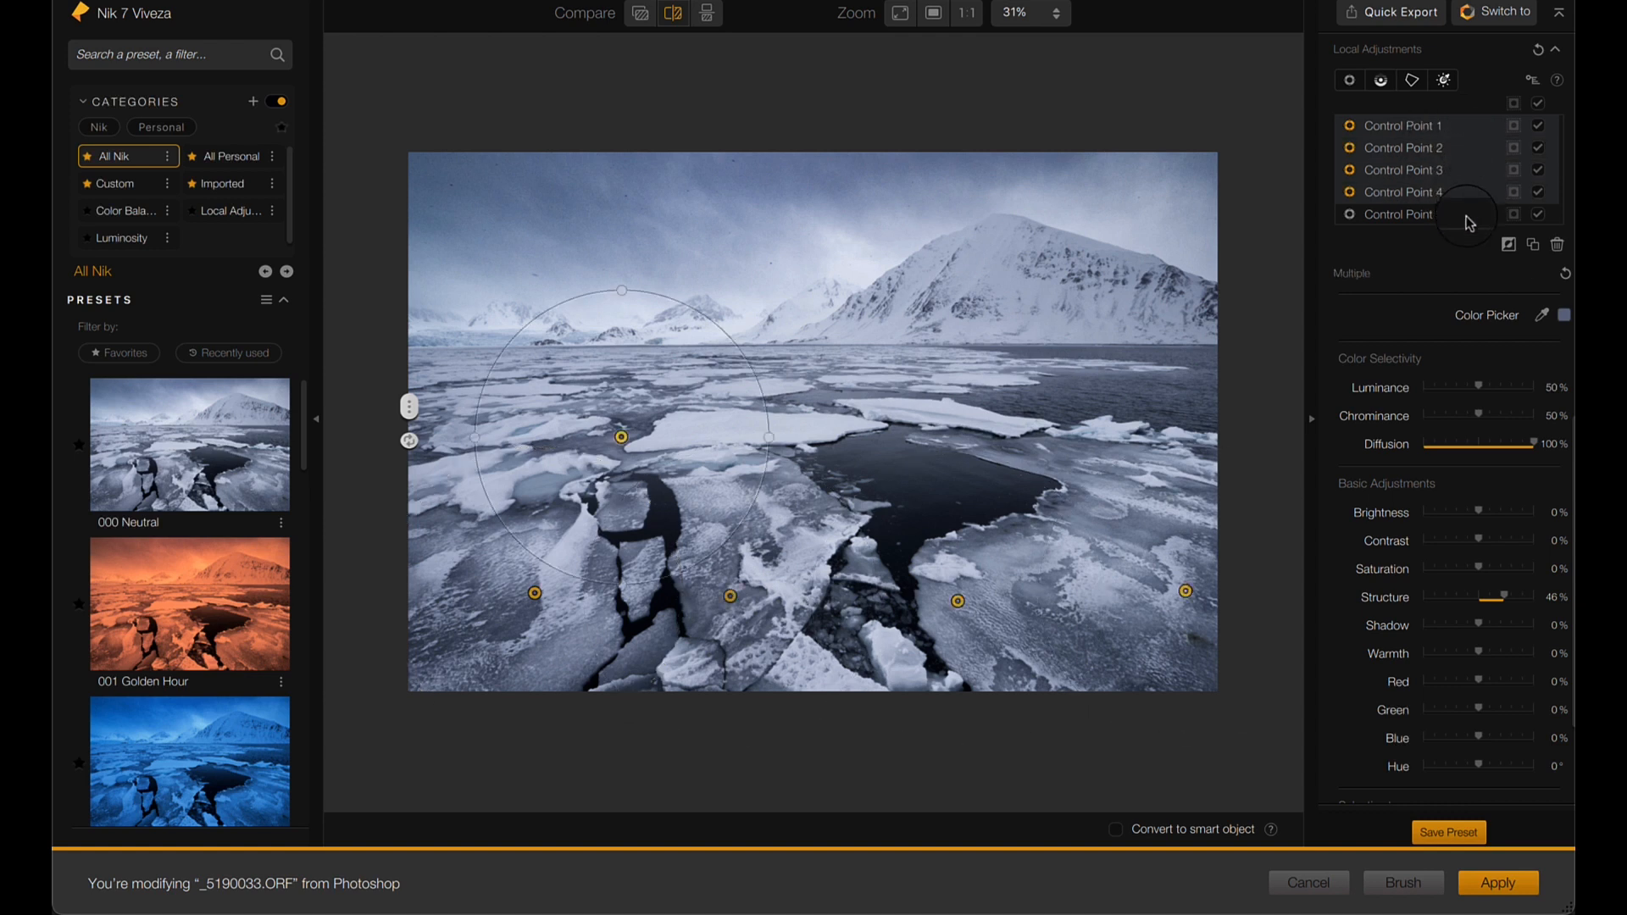
{"action": "left_click", "coordinate": [1470, 218], "text": "shift"}
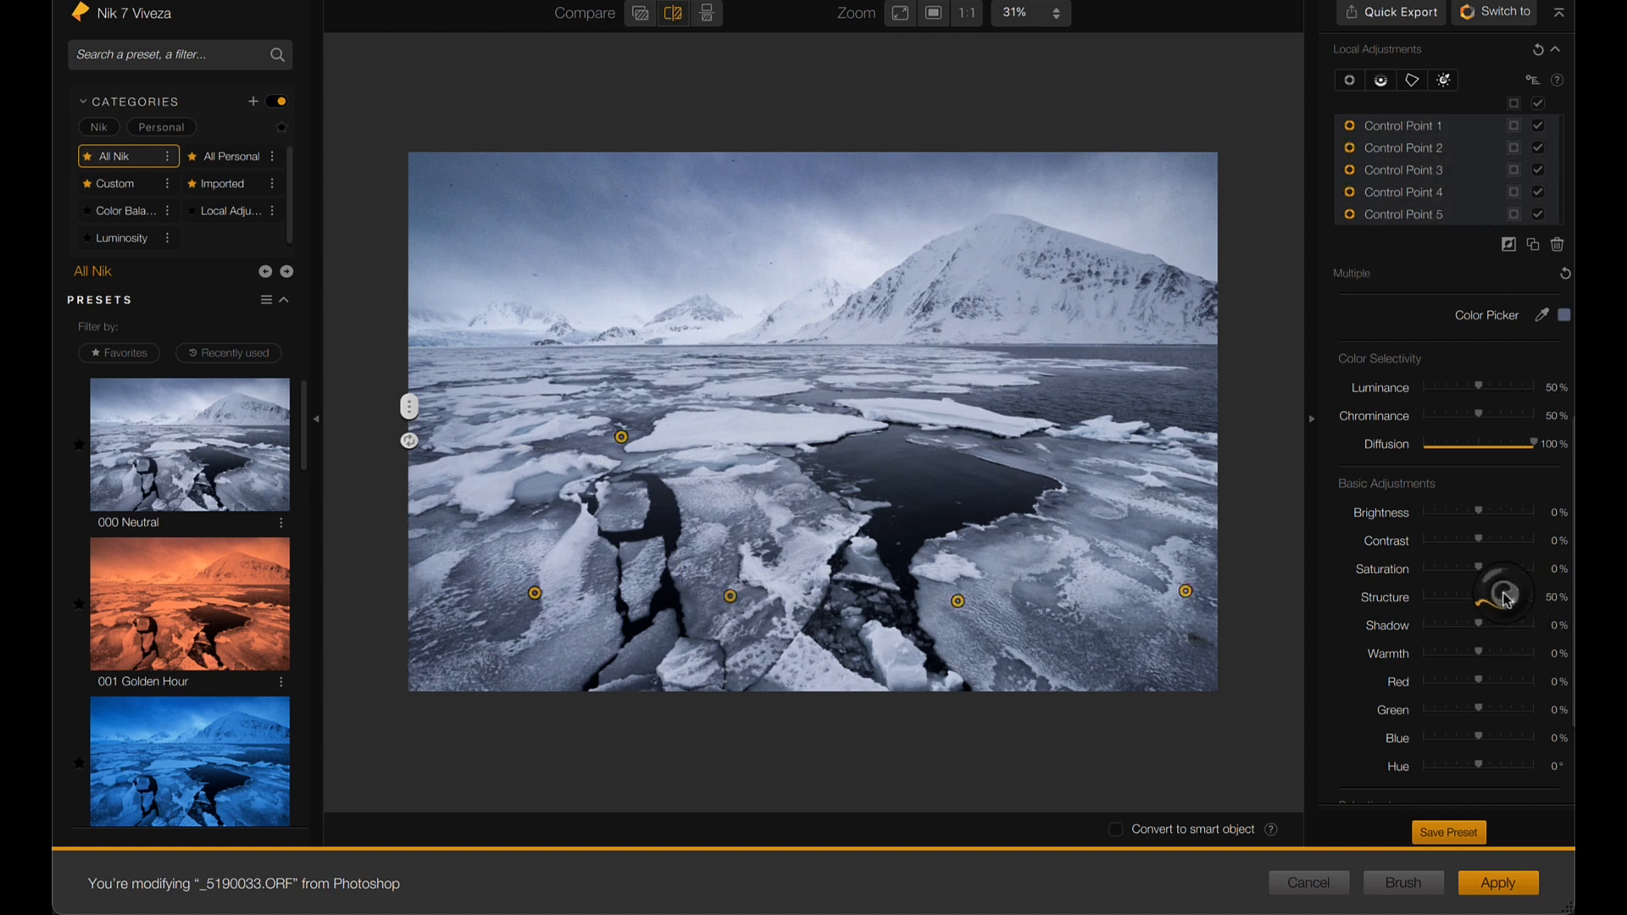
{"action": "mouse_move", "coordinate": [1506, 598]}
{"action": "left_mouse_down"}
{"action": "mouse_move", "coordinate": [1435, 598]}
{"action": "mouse_move", "coordinate": [1535, 606]}
{"action": "left_mouse_up"}
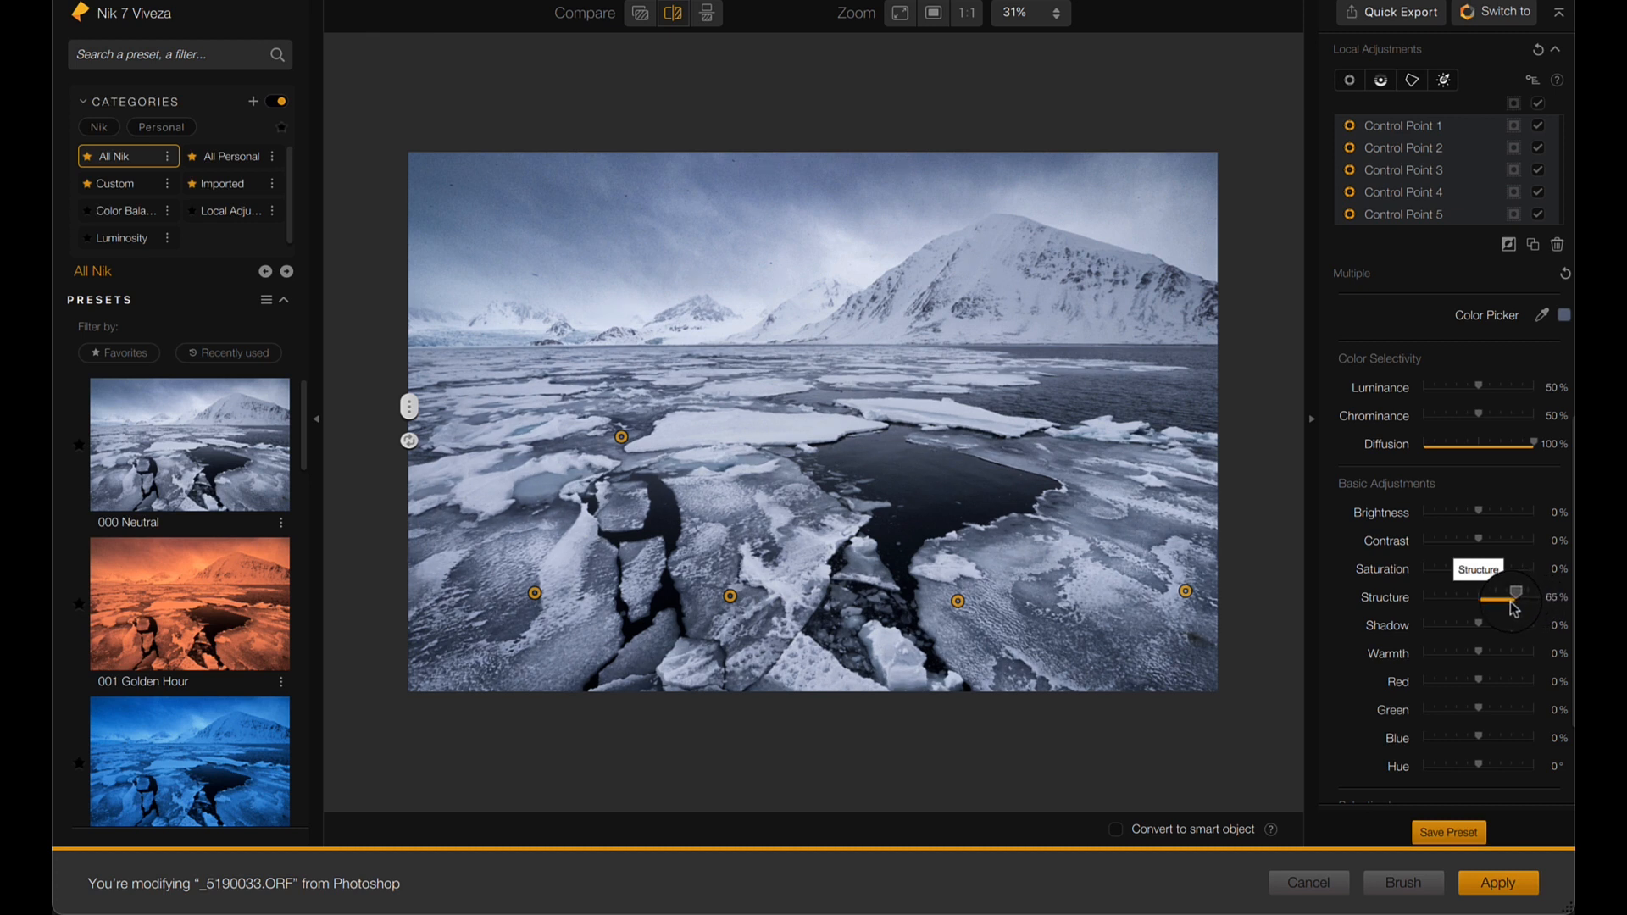
{"action": "left_click", "coordinate": [1497, 883]}
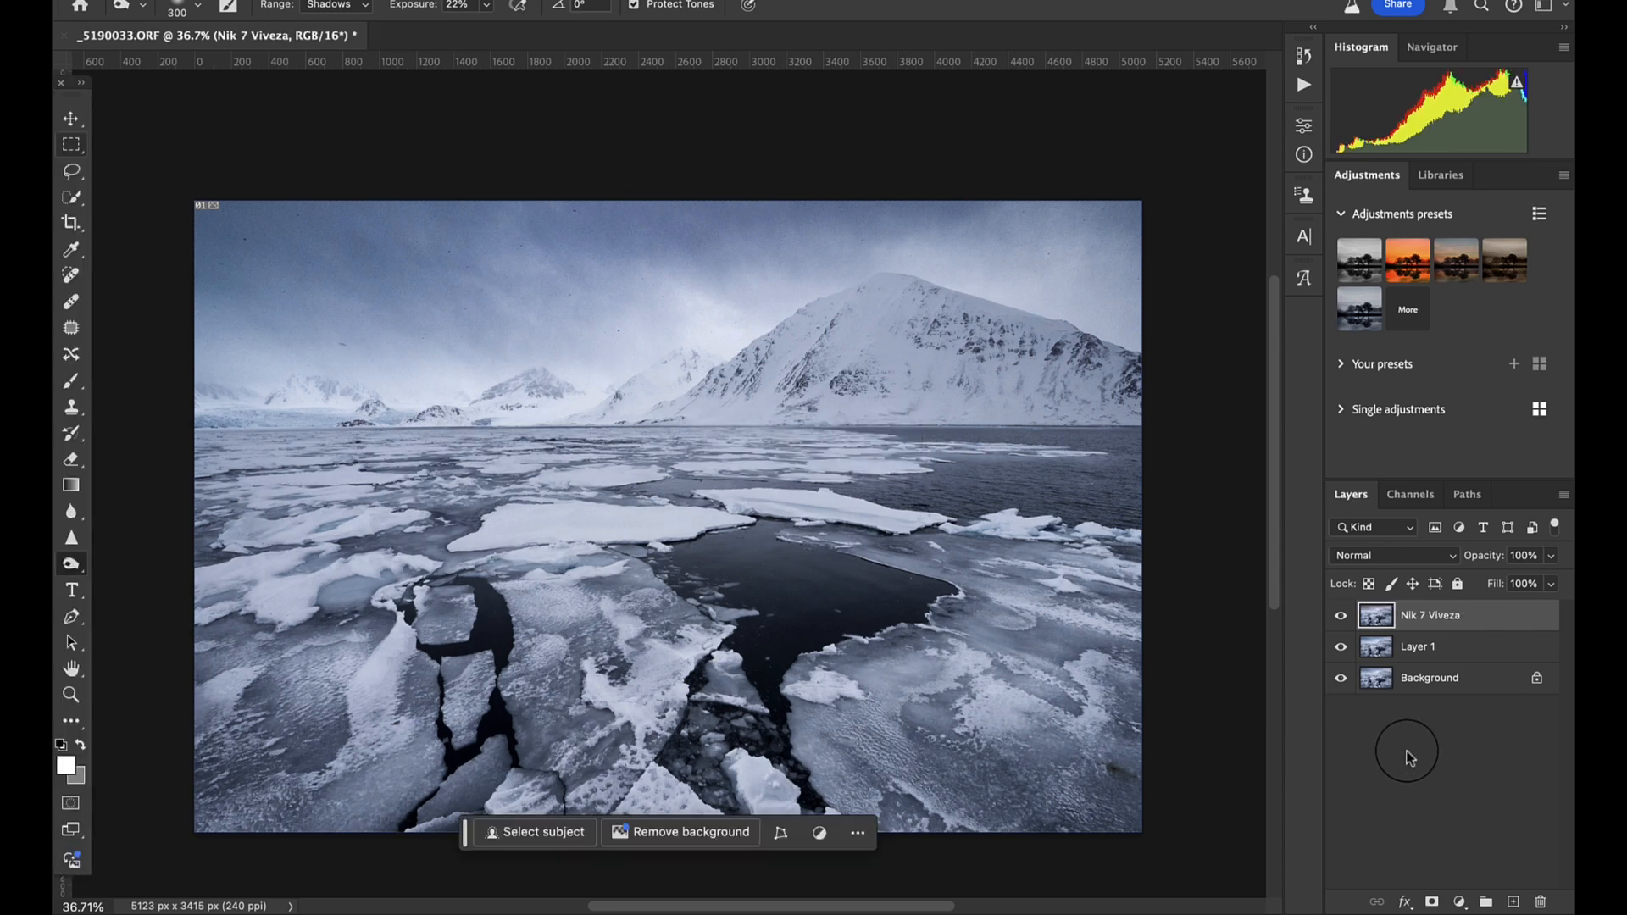
- Toggle the visibility of the Nik 7 Viveza layer to compare the ice with and without the added structure
{"action": "left_click", "coordinate": [1341, 616]}
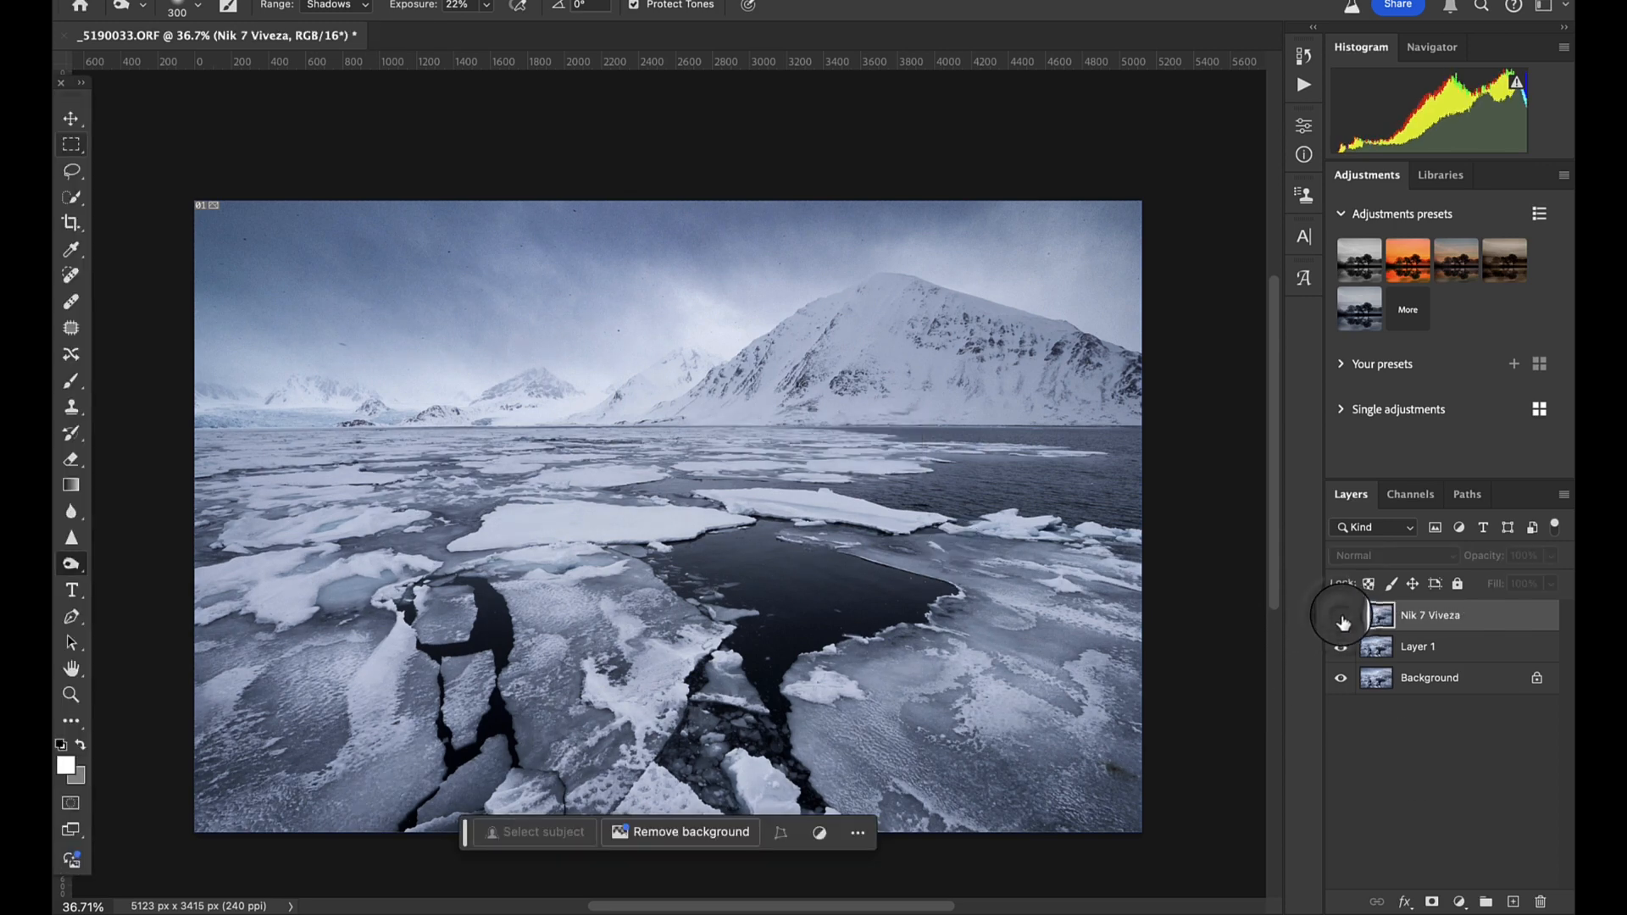
{"action": "left_click", "coordinate": [1341, 616]}
{"action": "left_click", "coordinate": [1341, 616]}
{"action": "left_click", "coordinate": [1341, 616]}
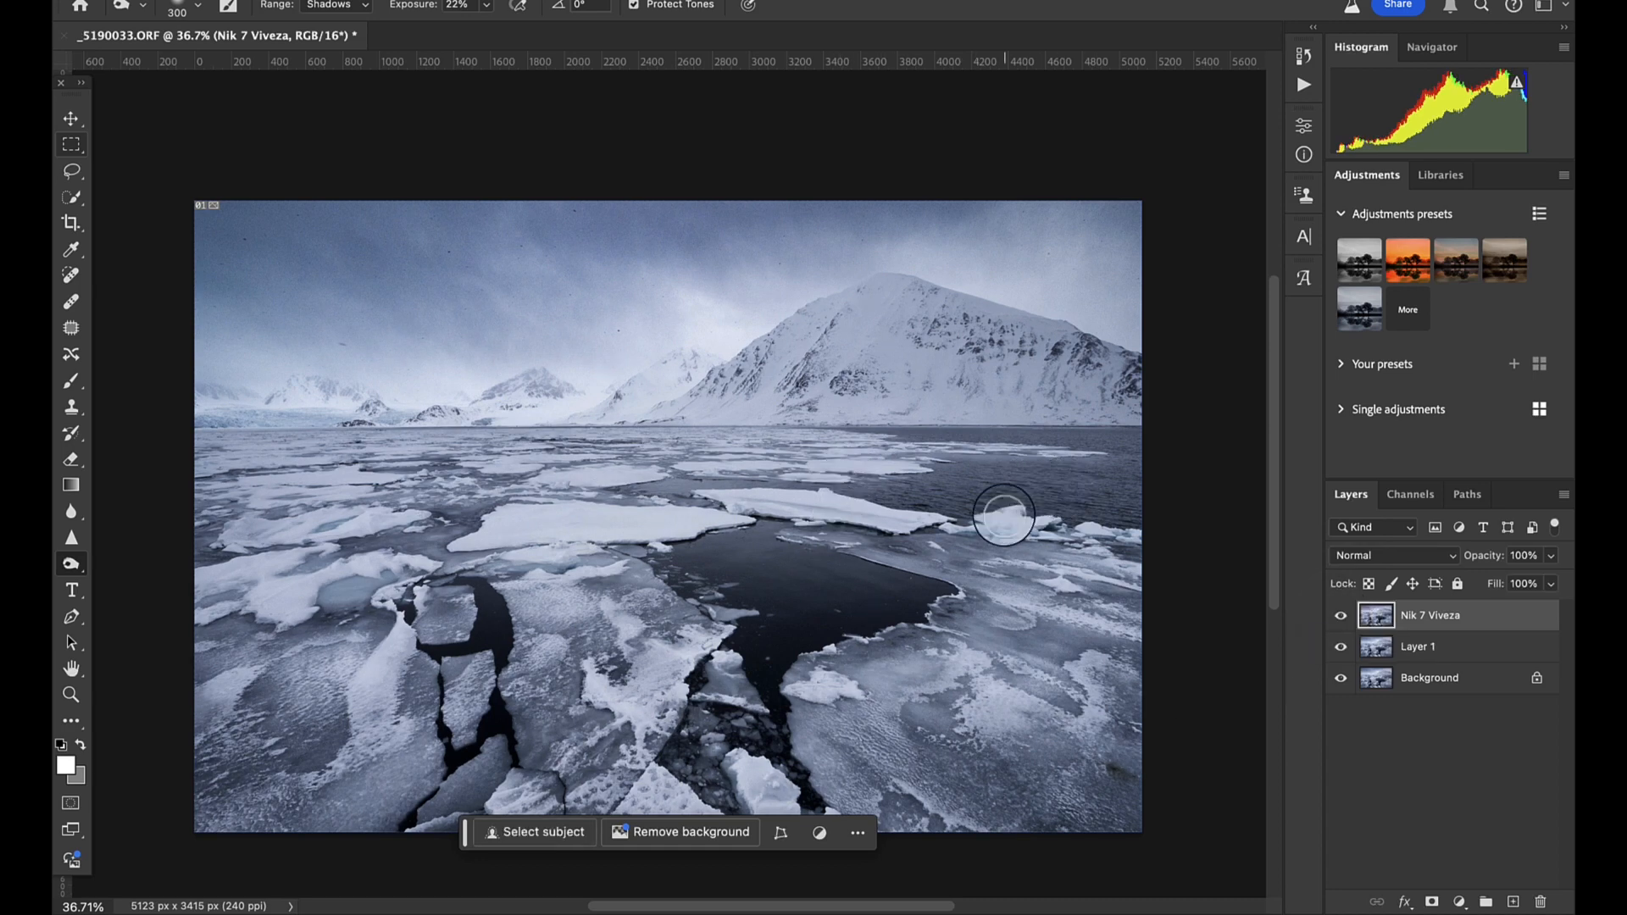
- Merge the Nik 7 Viveza layer and Layer 1 down into the Background
{"action": "scroll", "coordinate": [992, 522], "scroll_direction": "down", "scroll_amount": 1}
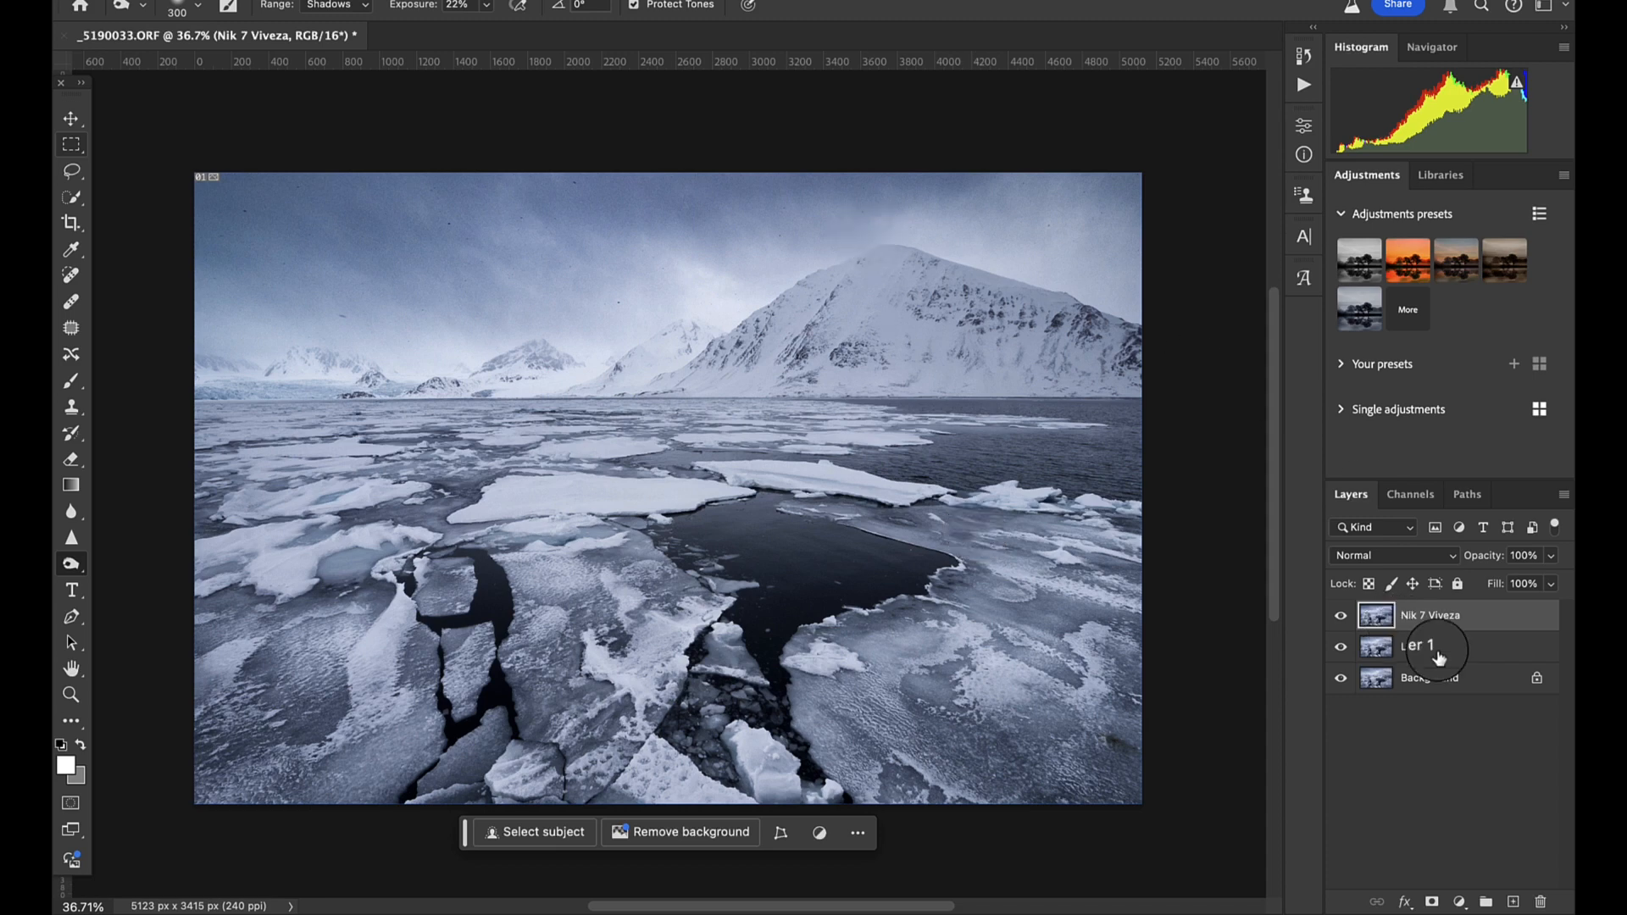
{"action": "key", "text": "Delete"}
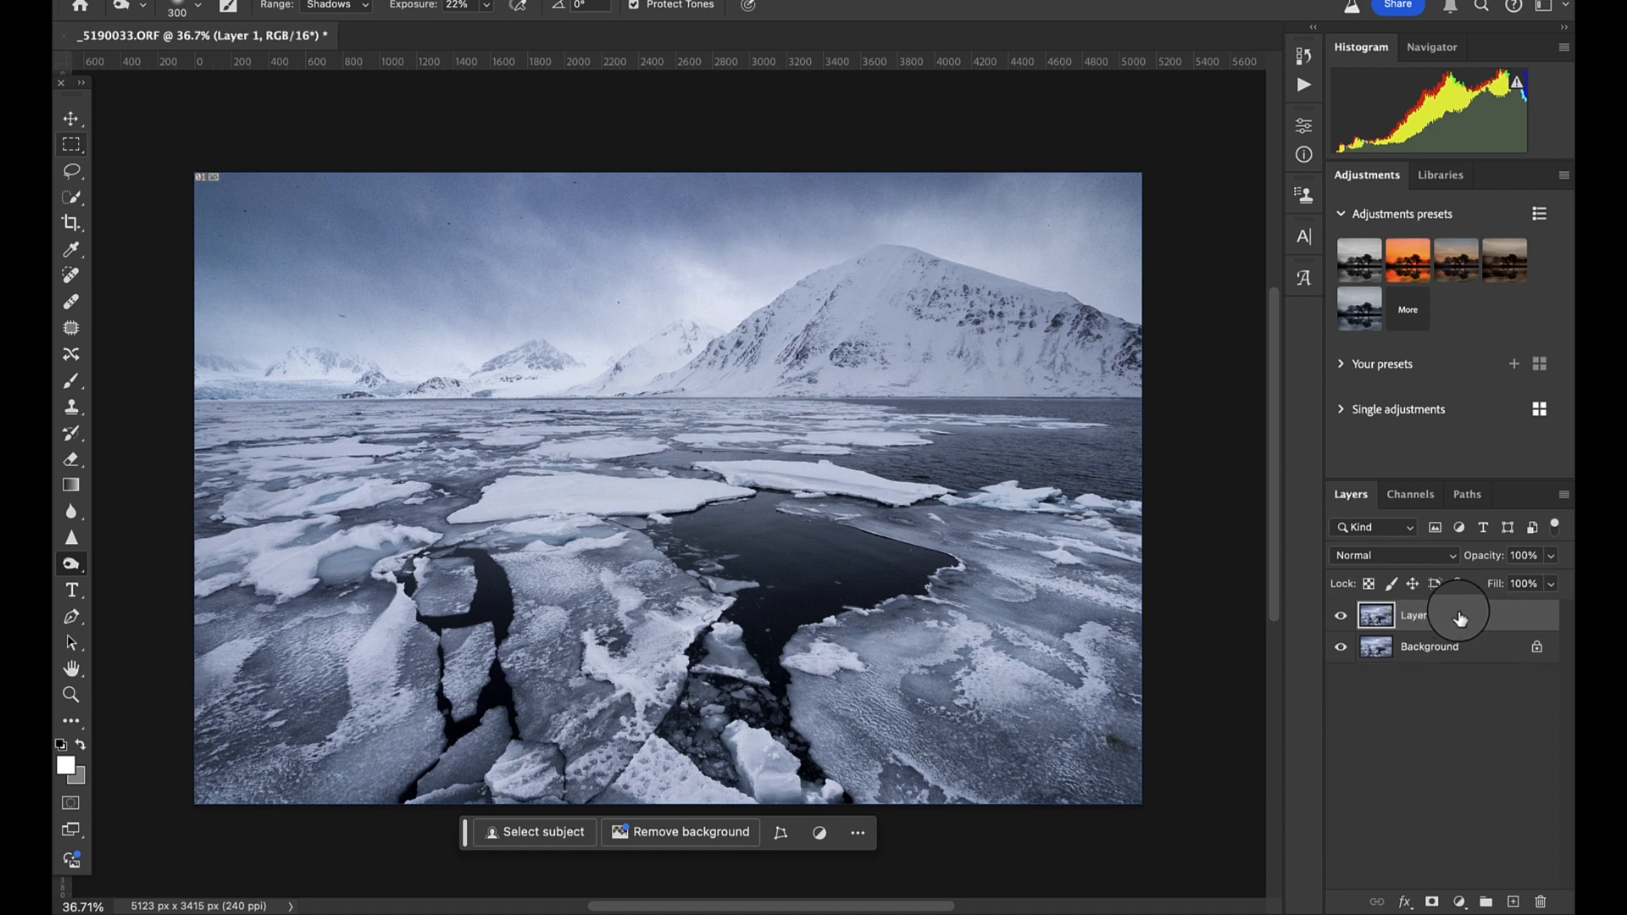
{"action": "key", "text": "Delete"}
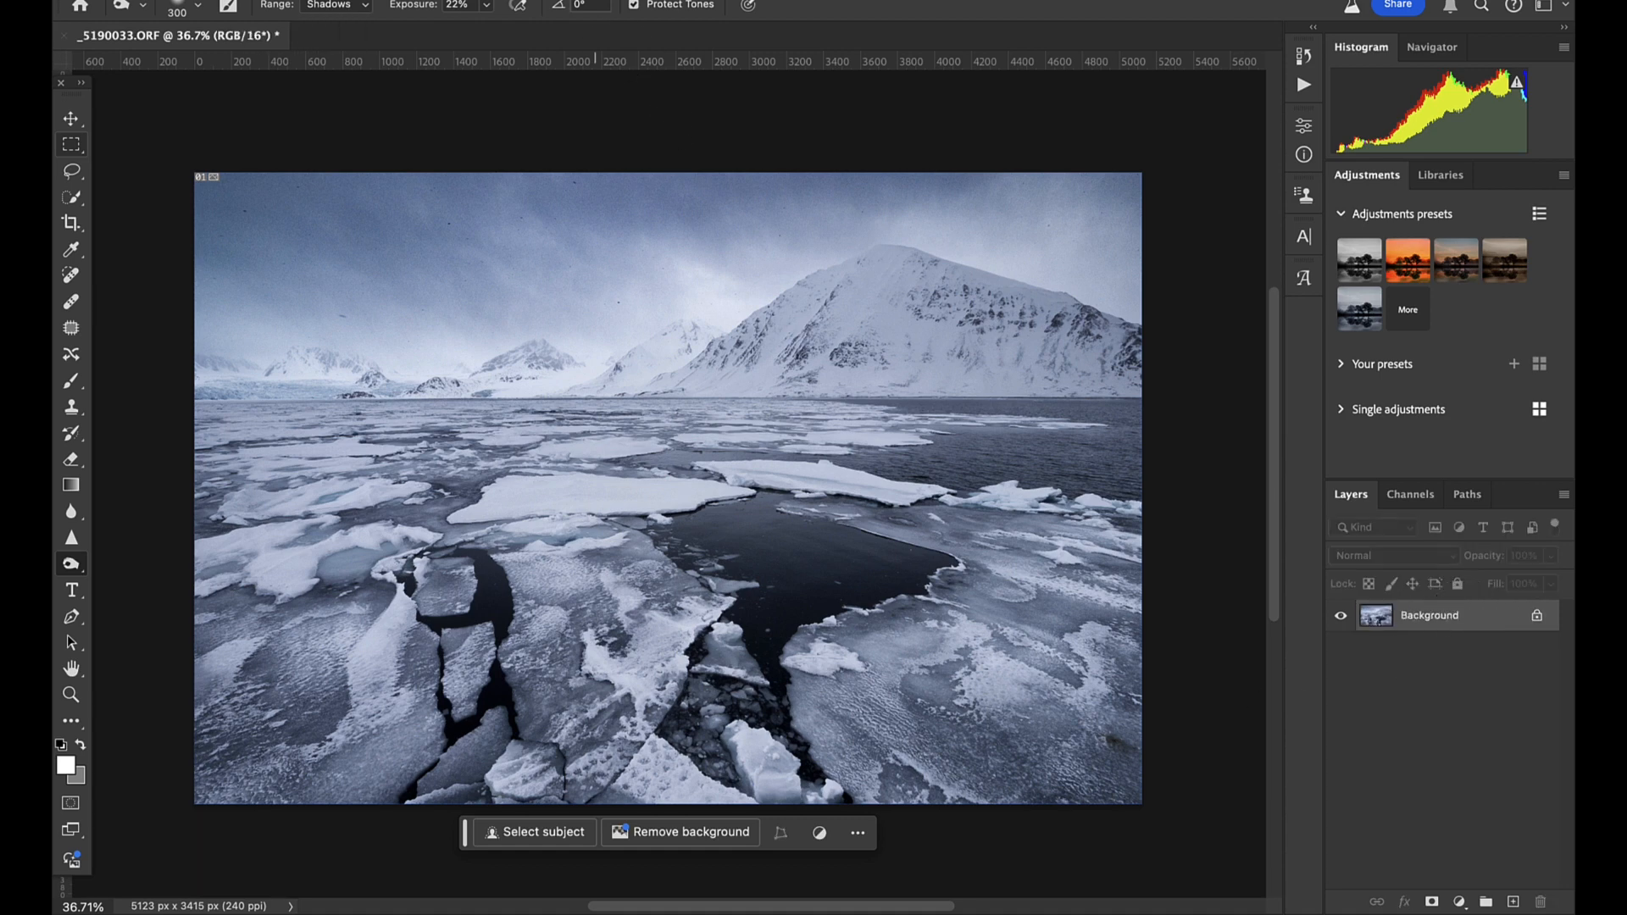
- Open Nik 6 Color Efex on the Background layer and close the DxO Hub window
{"action": "left_click", "coordinate": [572, 1]}
{"action": "mouse_move", "coordinate": [658, 499]}
{"action": "left_click", "coordinate": [877, 520]}
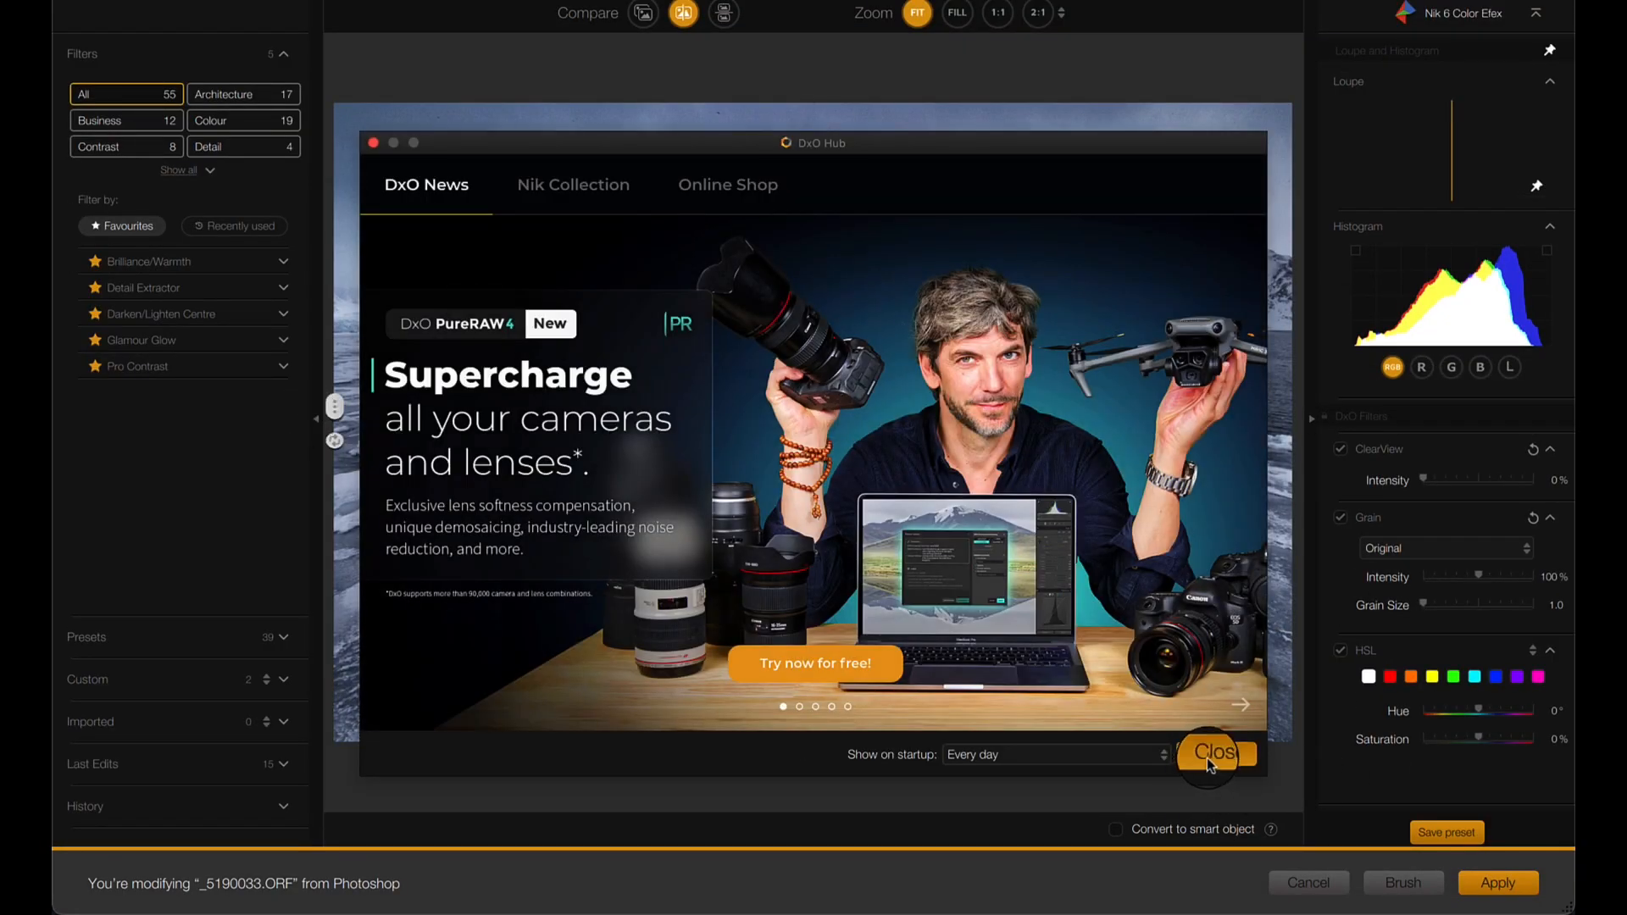
{"action": "left_click", "coordinate": [1210, 754]}
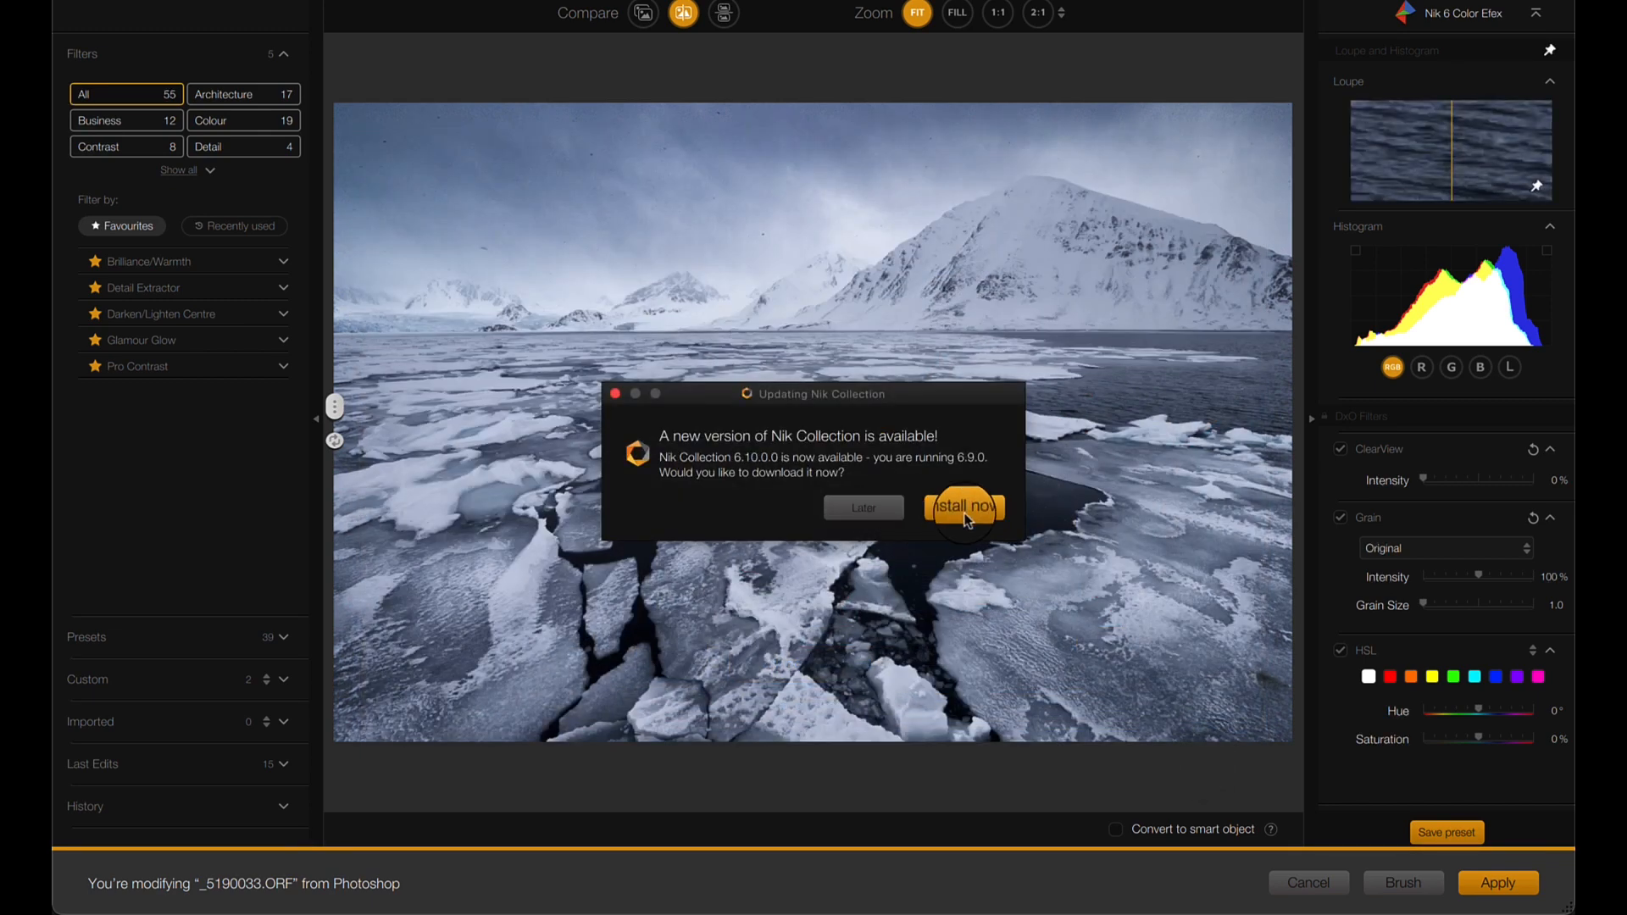
- Postpone the Nik Collection update and add Glamour Glow with Glow at 39%, Saturation at 0% and Glow Warmth at -5%
{"action": "left_click", "coordinate": [880, 507]}
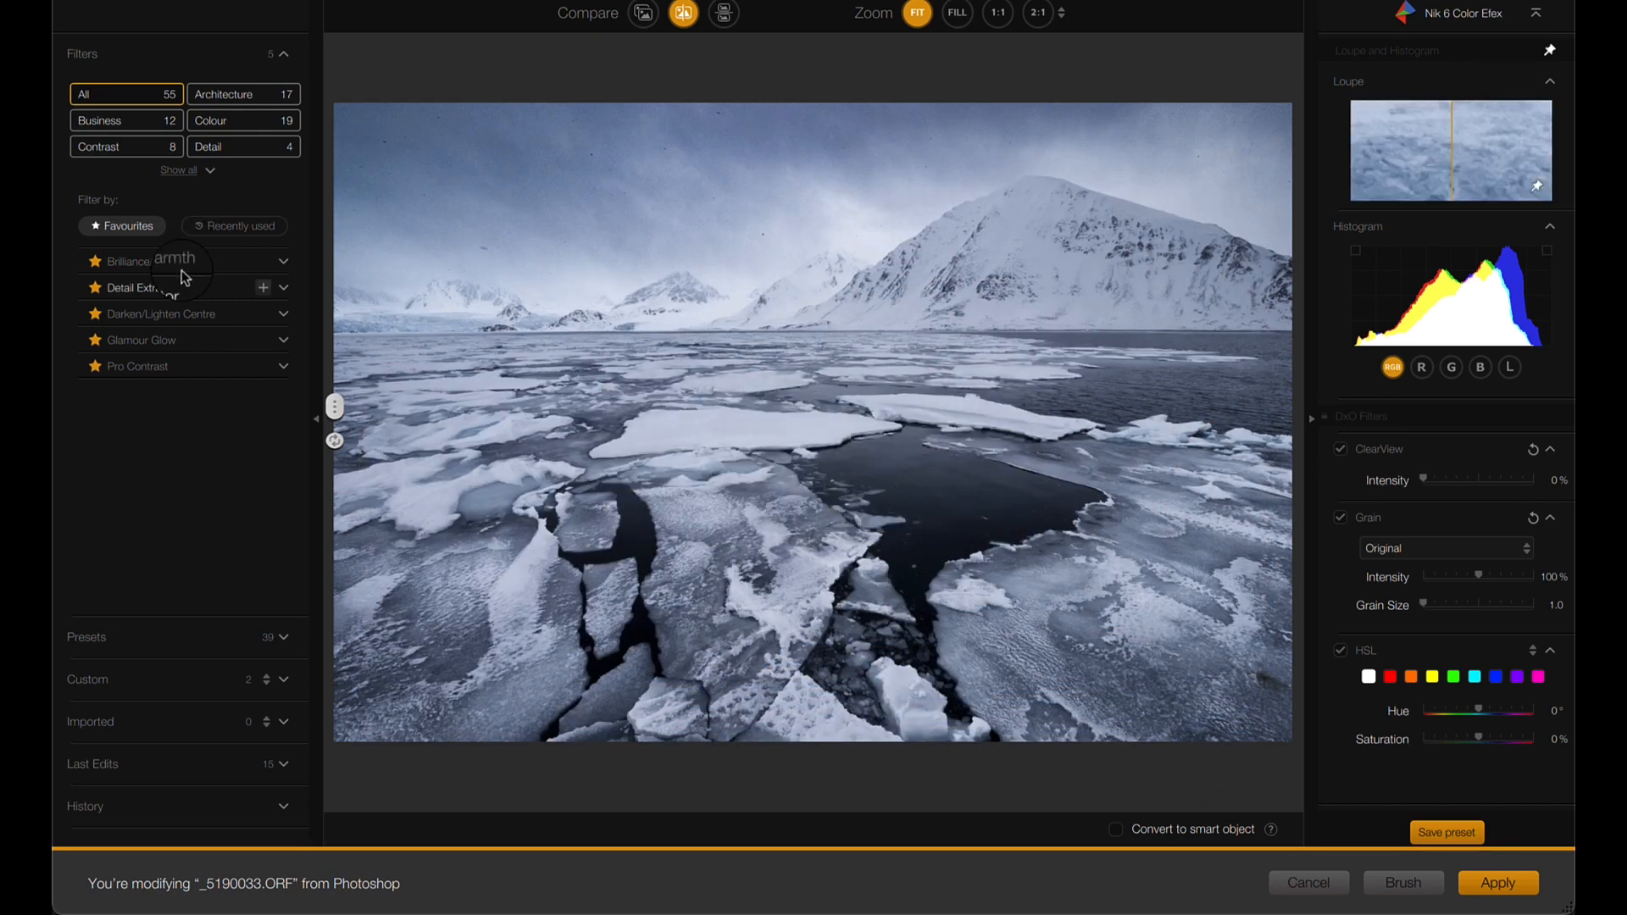
{"action": "left_click", "coordinate": [161, 339]}
{"action": "scroll", "coordinate": [1378, 614], "scroll_direction": "down", "scroll_amount": 2}
{"action": "scroll", "coordinate": [1378, 614], "scroll_direction": "down", "scroll_amount": 4}
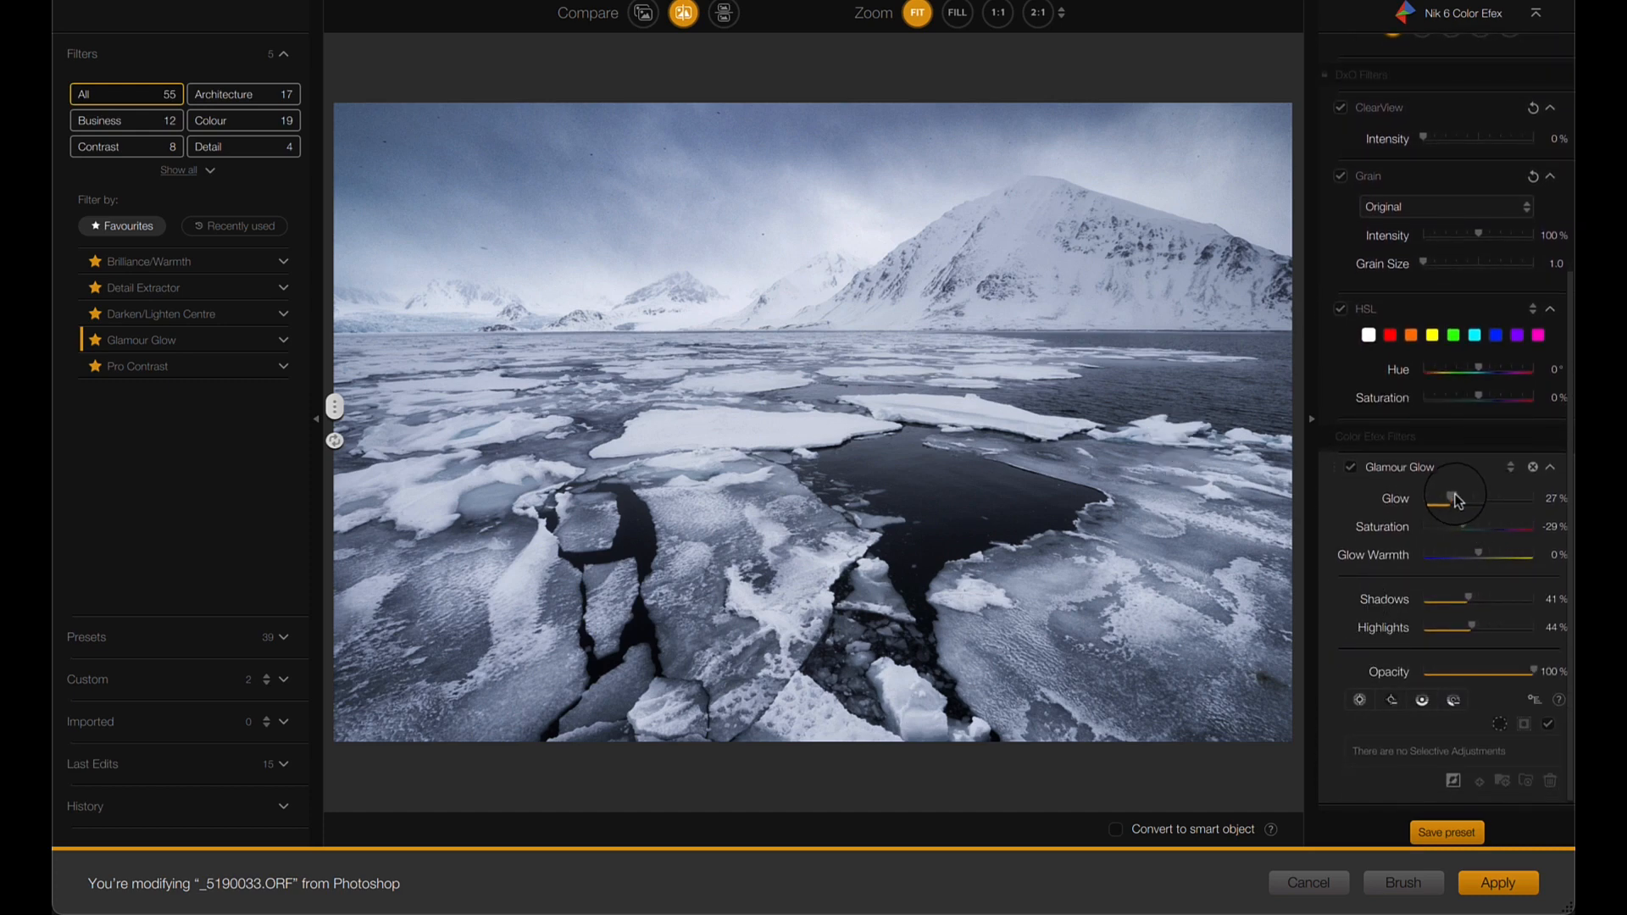
{"action": "left_click_drag", "start_coordinate": [1452, 498], "coordinate": [1476, 553]}
{"action": "left_click_drag", "start_coordinate": [1473, 498], "coordinate": [1468, 501]}
- Exclude the foreground ice from the Glamour Glow with three control points at 0% opacity across the lower part of the photo
{"action": "left_click", "coordinate": [1391, 700]}
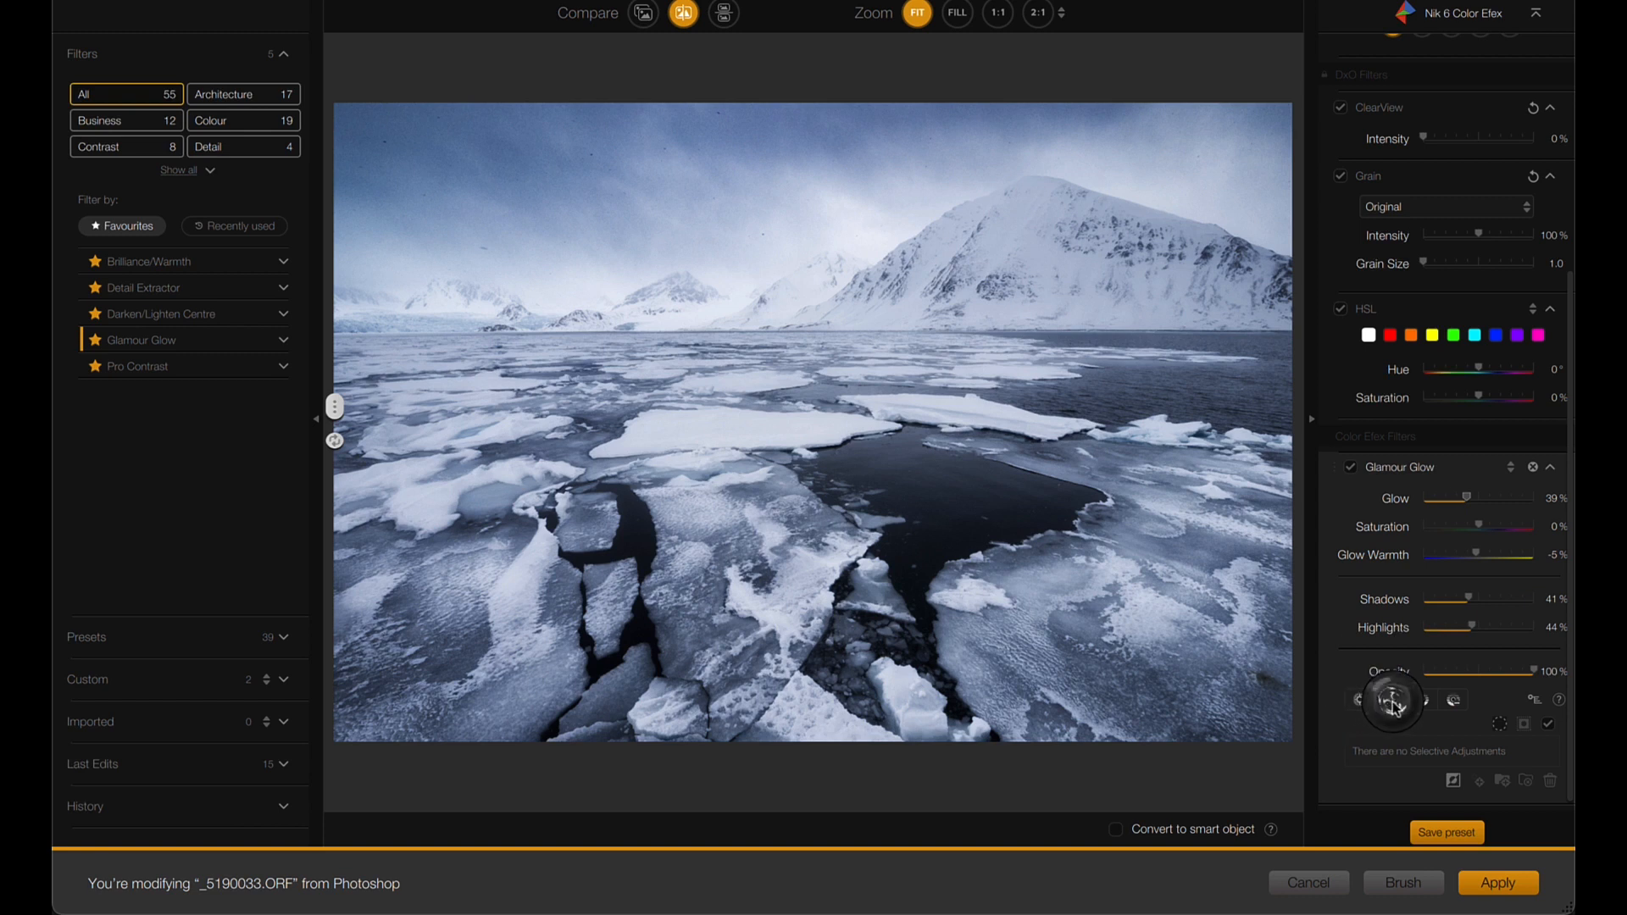
{"action": "left_click", "coordinate": [1113, 639]}
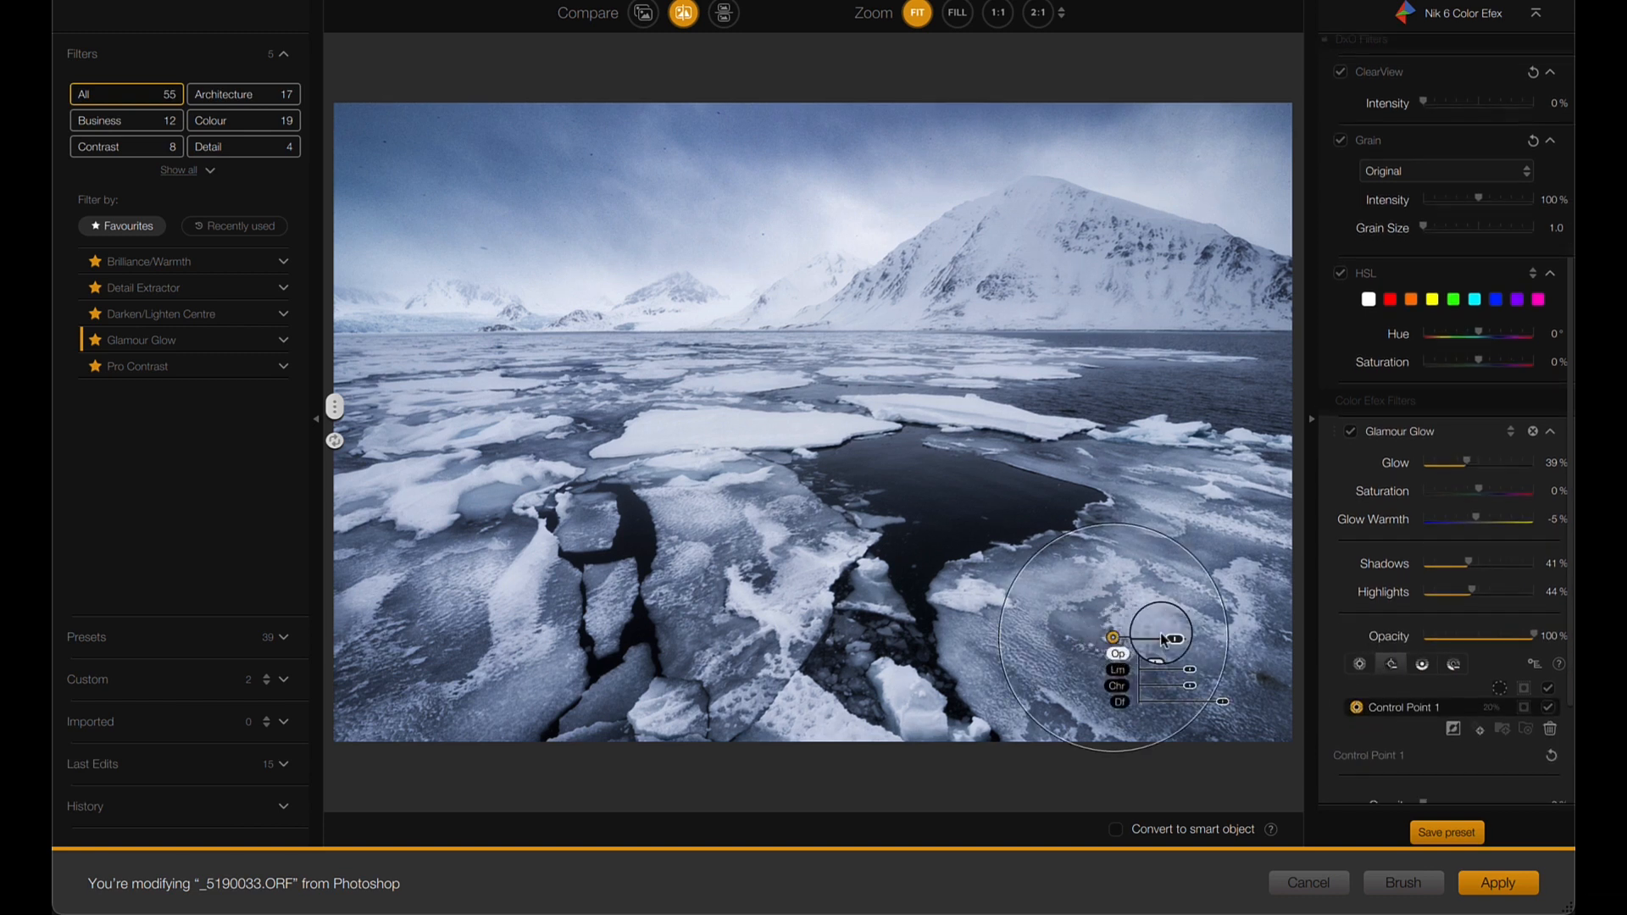
{"action": "left_click_drag", "start_coordinate": [1170, 638], "coordinate": [479, 619]}
{"action": "left_click", "coordinate": [721, 582], "text": "alt"}
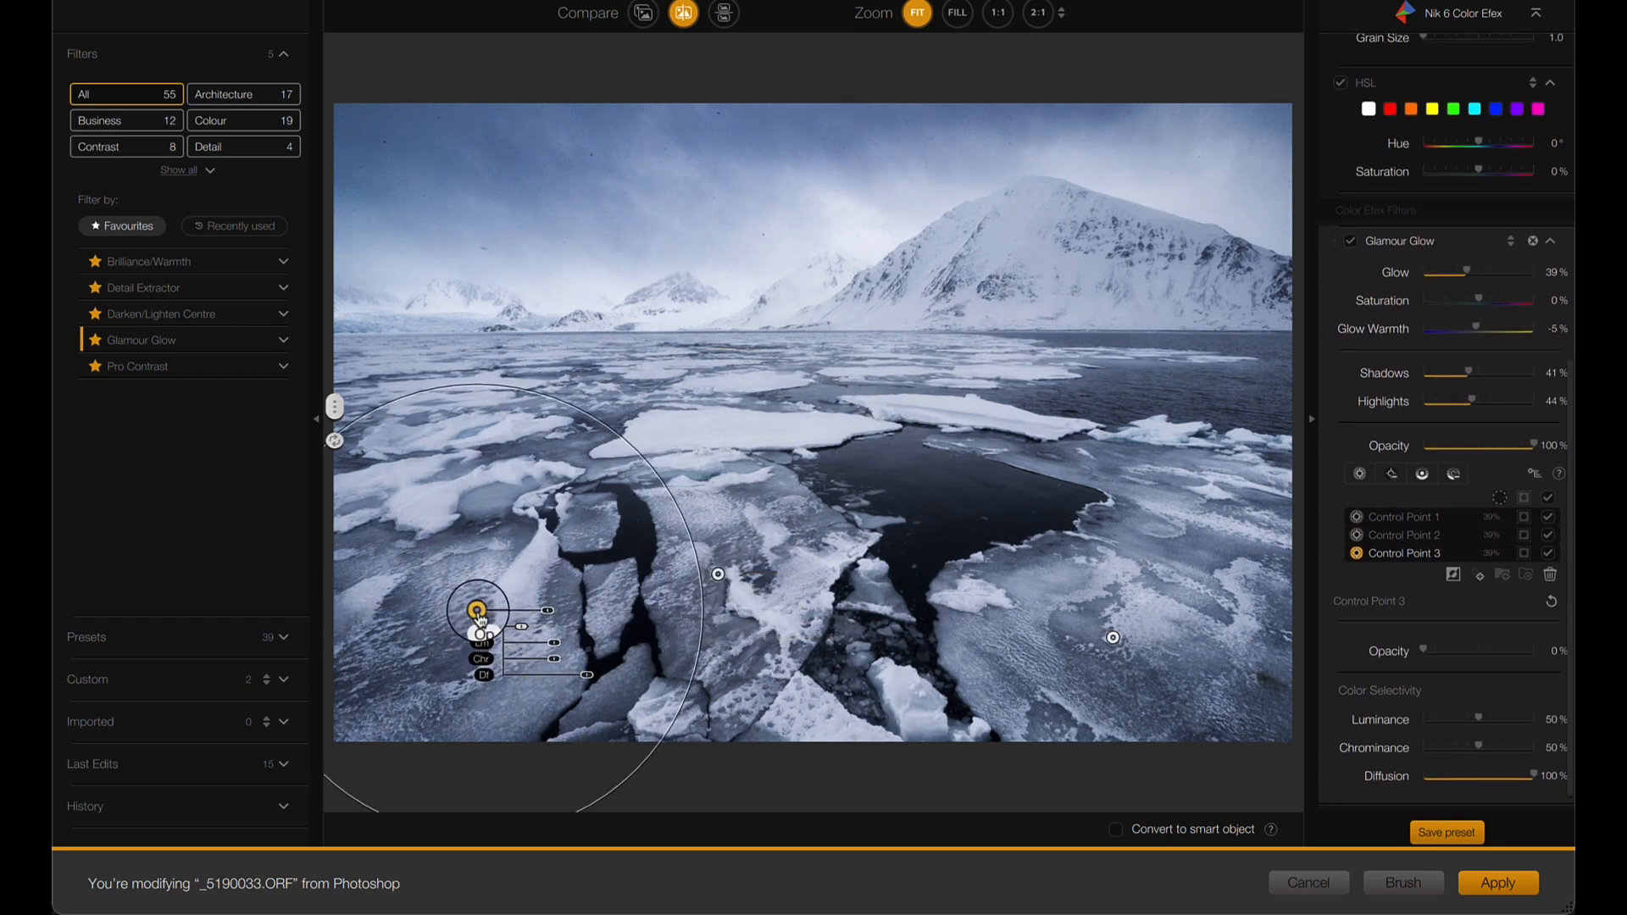
- Compare the photo before and after in the split view and apply the Glamour Glow filter
{"action": "left_click_drag", "start_coordinate": [333, 411], "coordinate": [665, 345]}
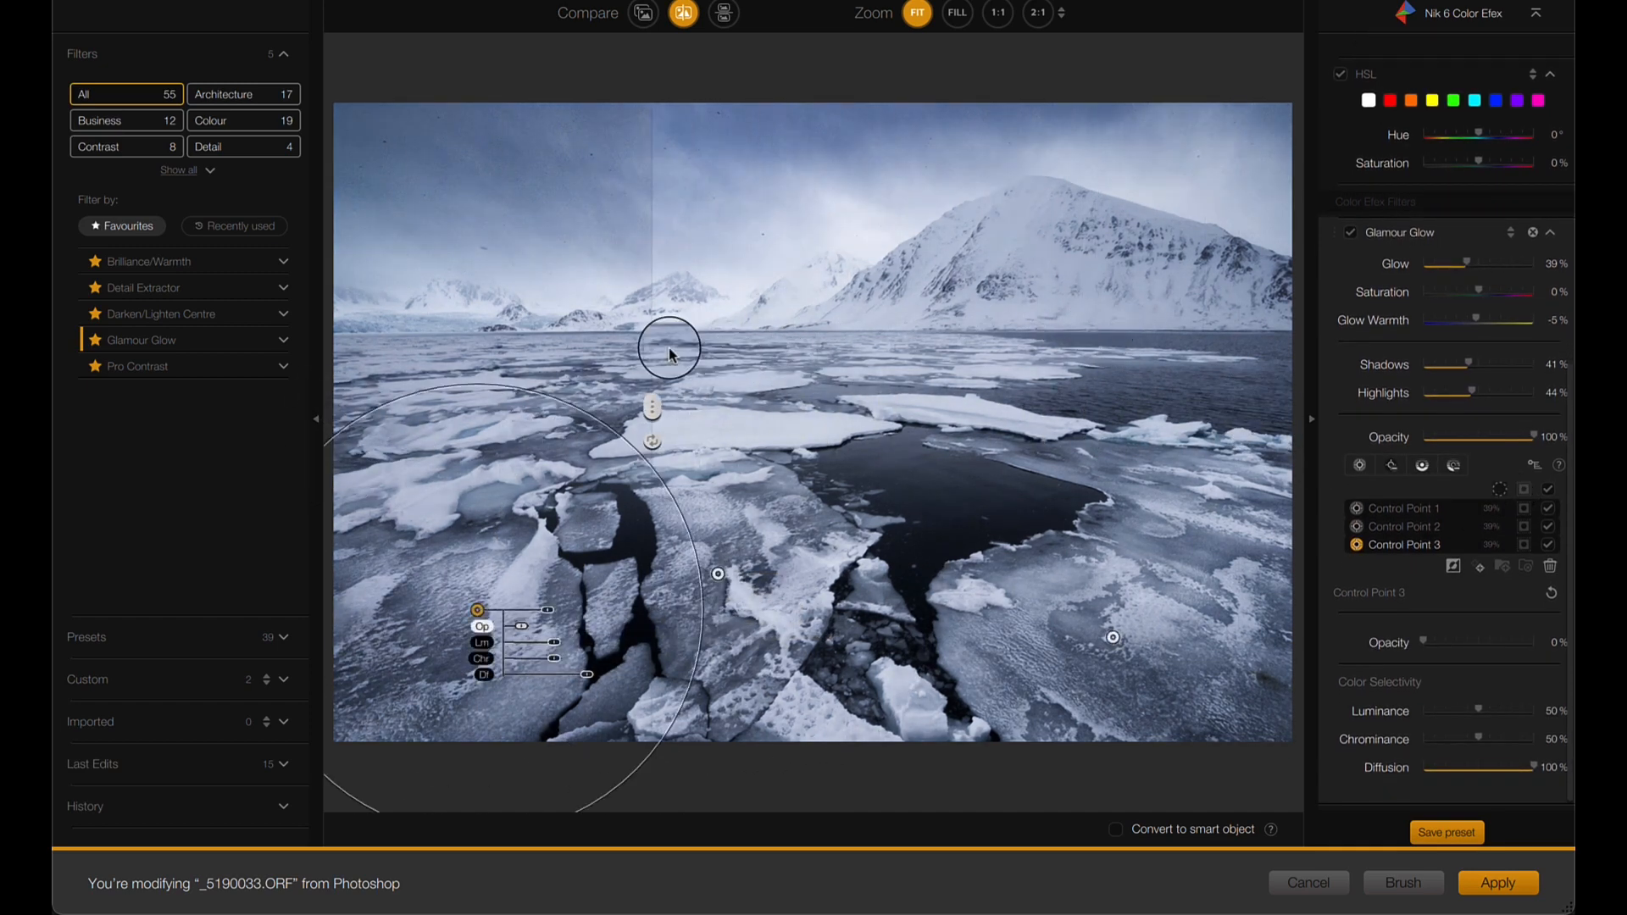
{"action": "left_click_drag", "start_coordinate": [641, 401], "coordinate": [336, 428]}
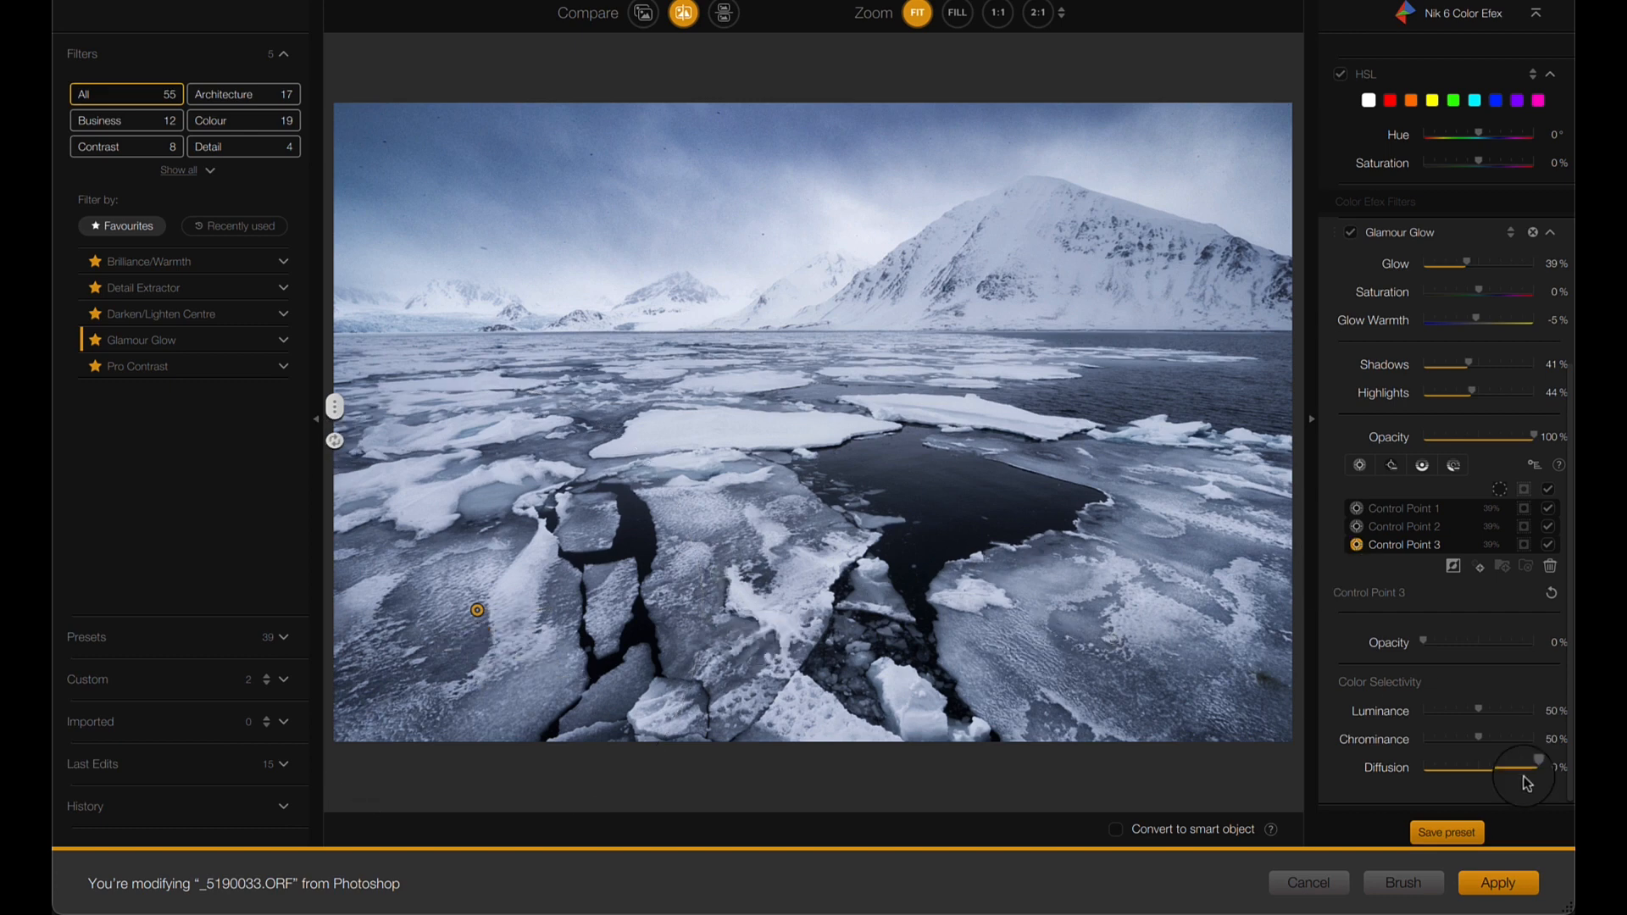
{"action": "left_click", "coordinate": [1497, 882]}
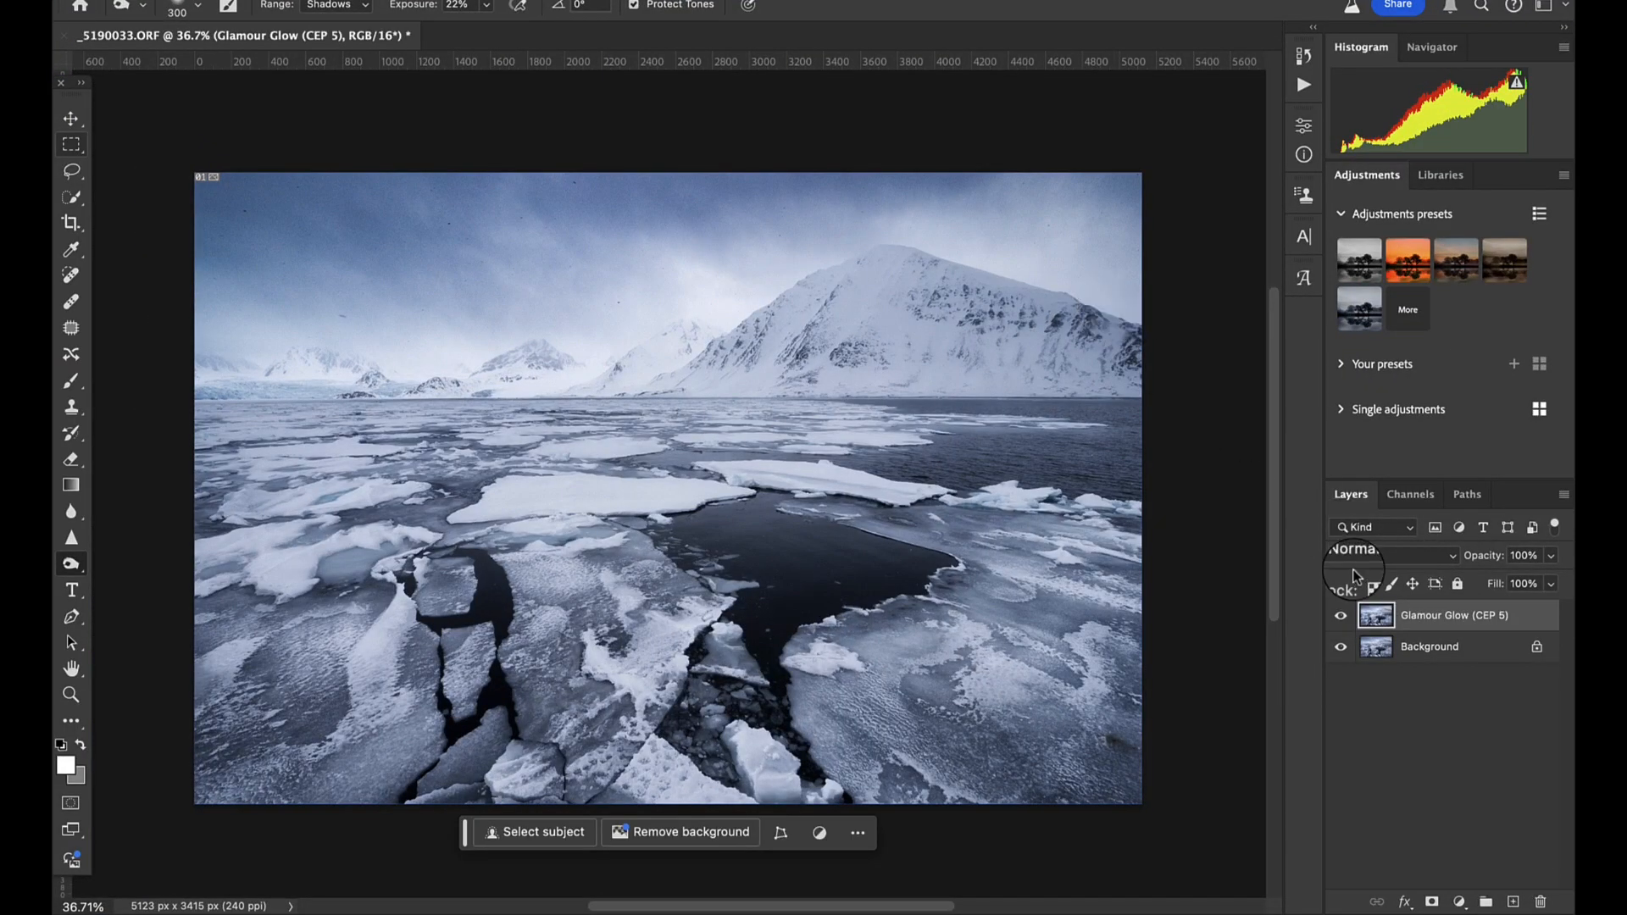
- Compare the current image with the Glamour Glow layer hidden and with the original _5190033.ORF snapshot in the history
{"action": "left_click", "coordinate": [1341, 616]}
{"action": "left_click", "coordinate": [1341, 621]}
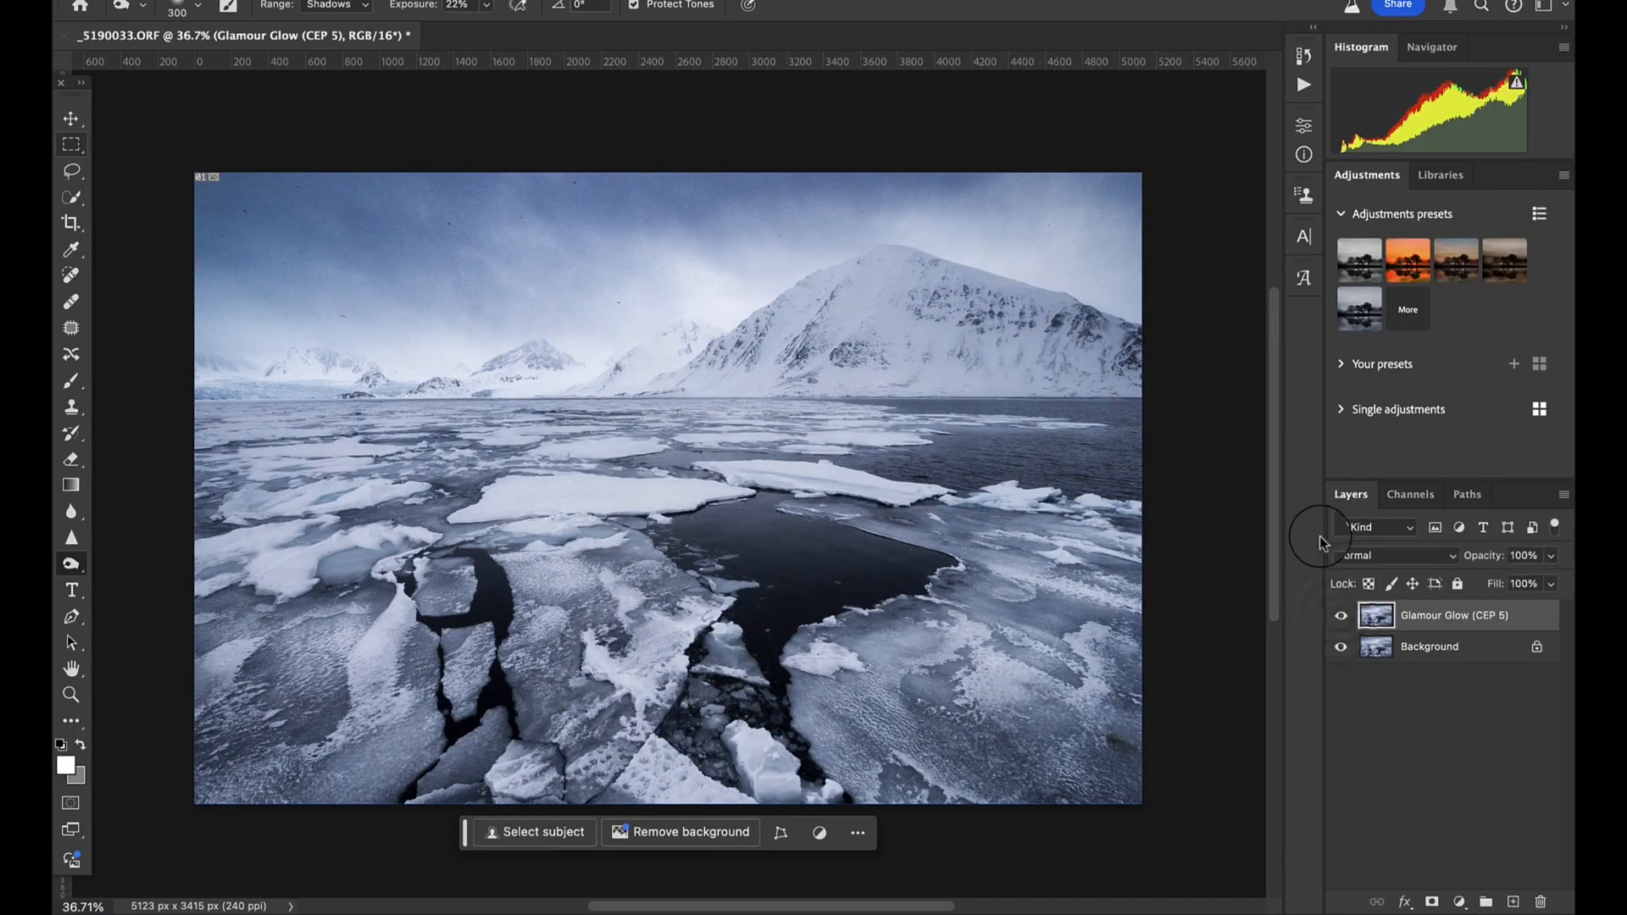
{"action": "left_click", "coordinate": [1303, 55]}
{"action": "scroll", "coordinate": [1203, 167], "scroll_direction": "up", "scroll_amount": 10}
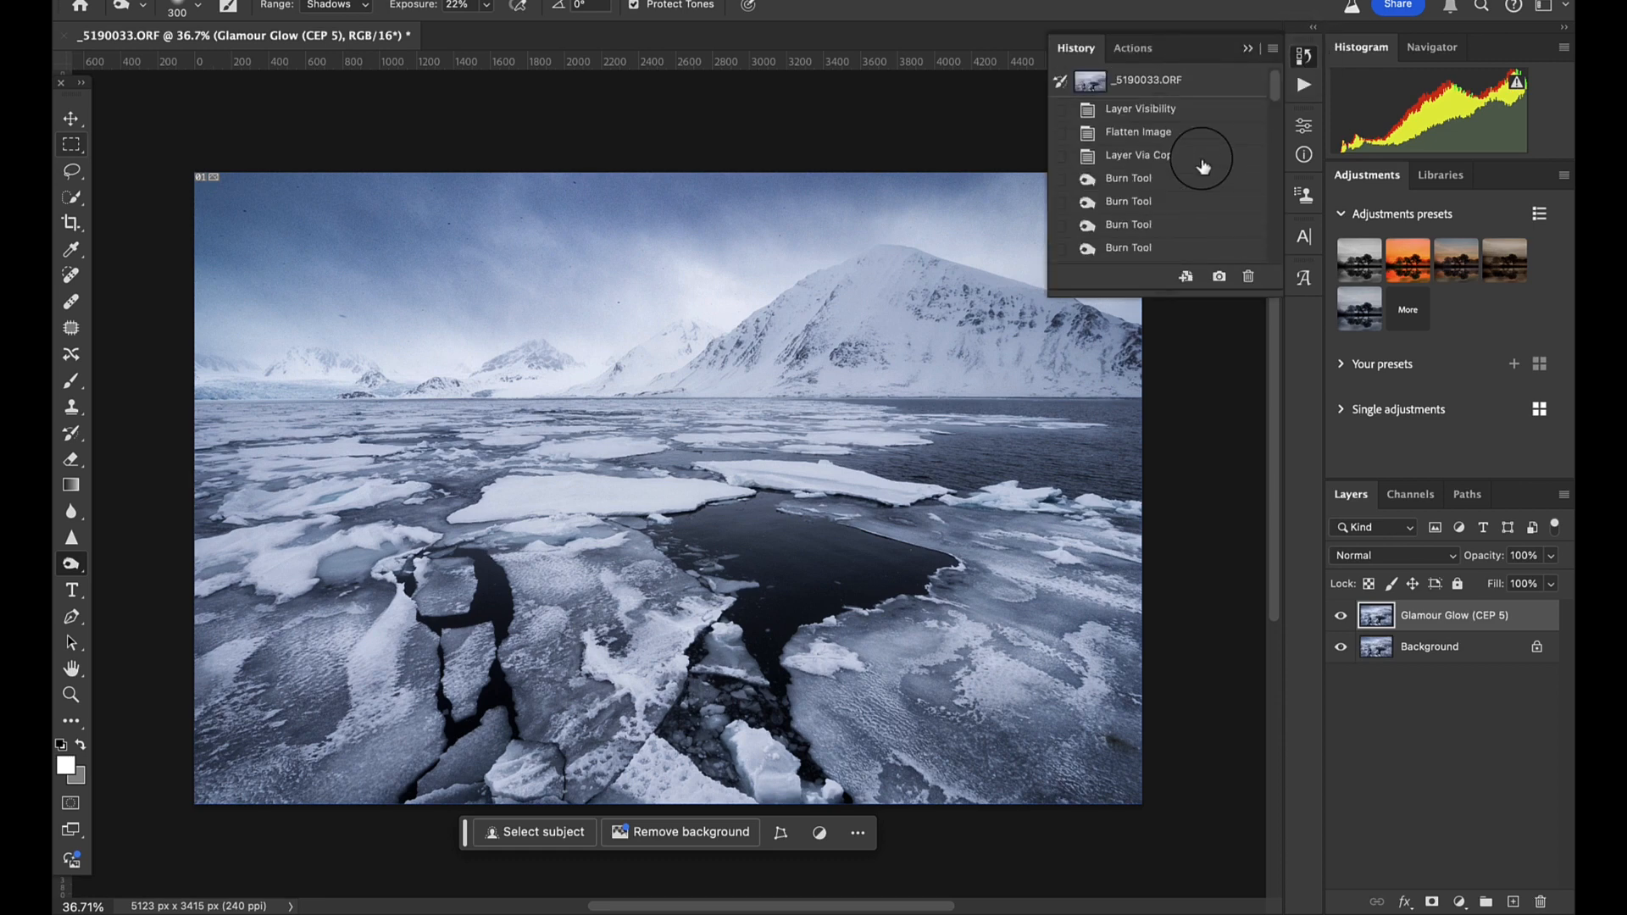
{"action": "left_click", "coordinate": [1156, 83]}
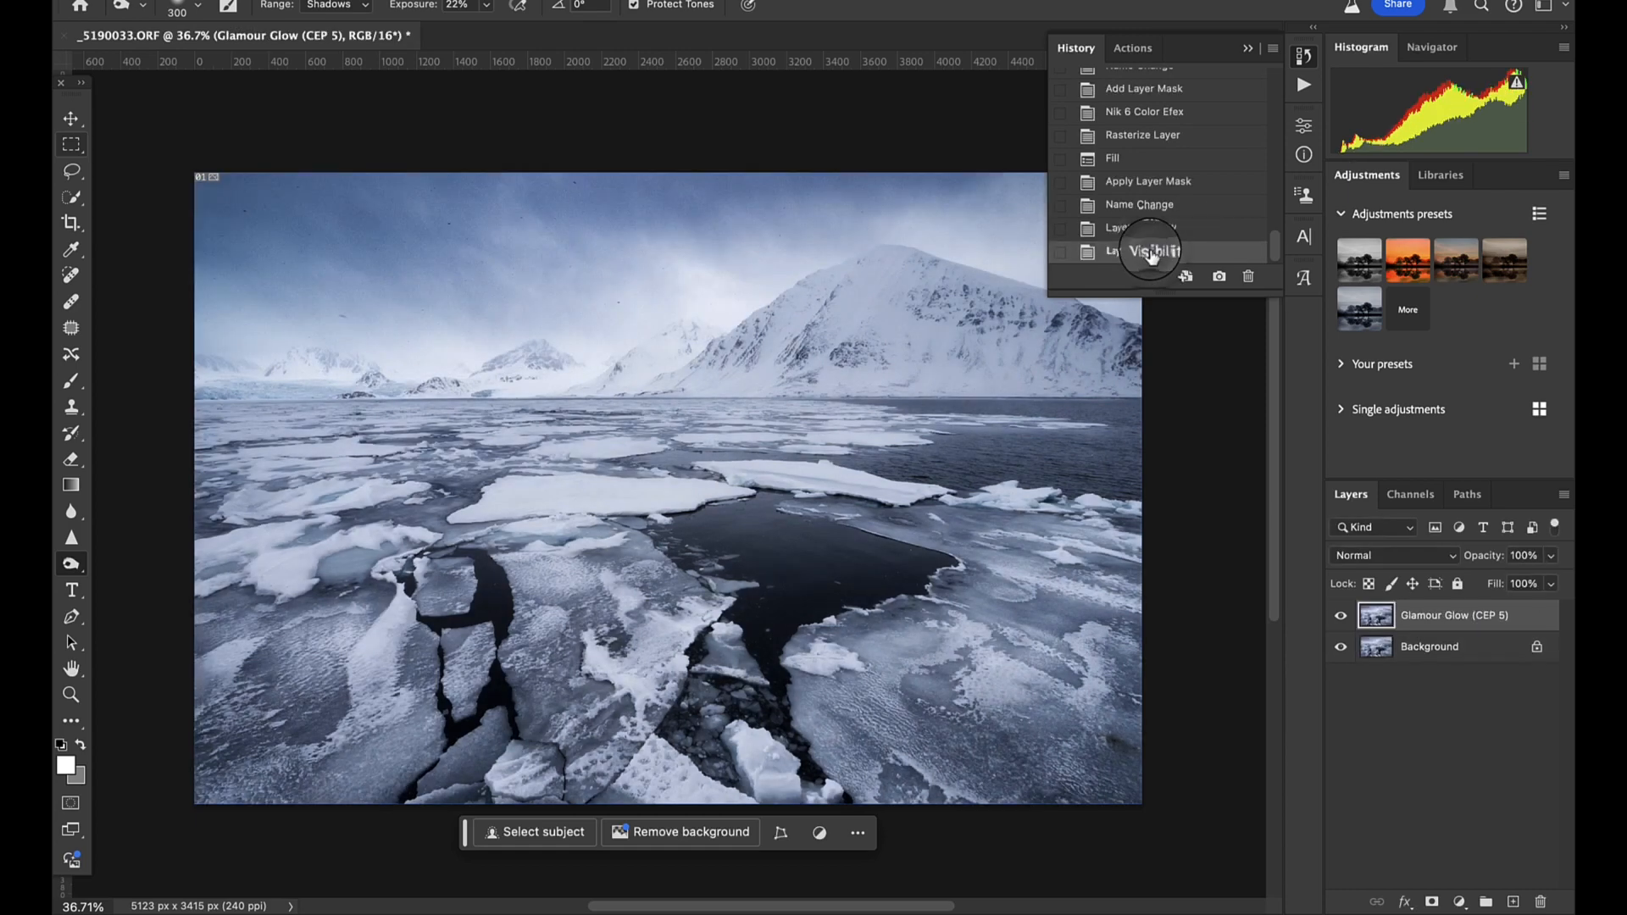
{"action": "left_click", "coordinate": [1249, 48]}
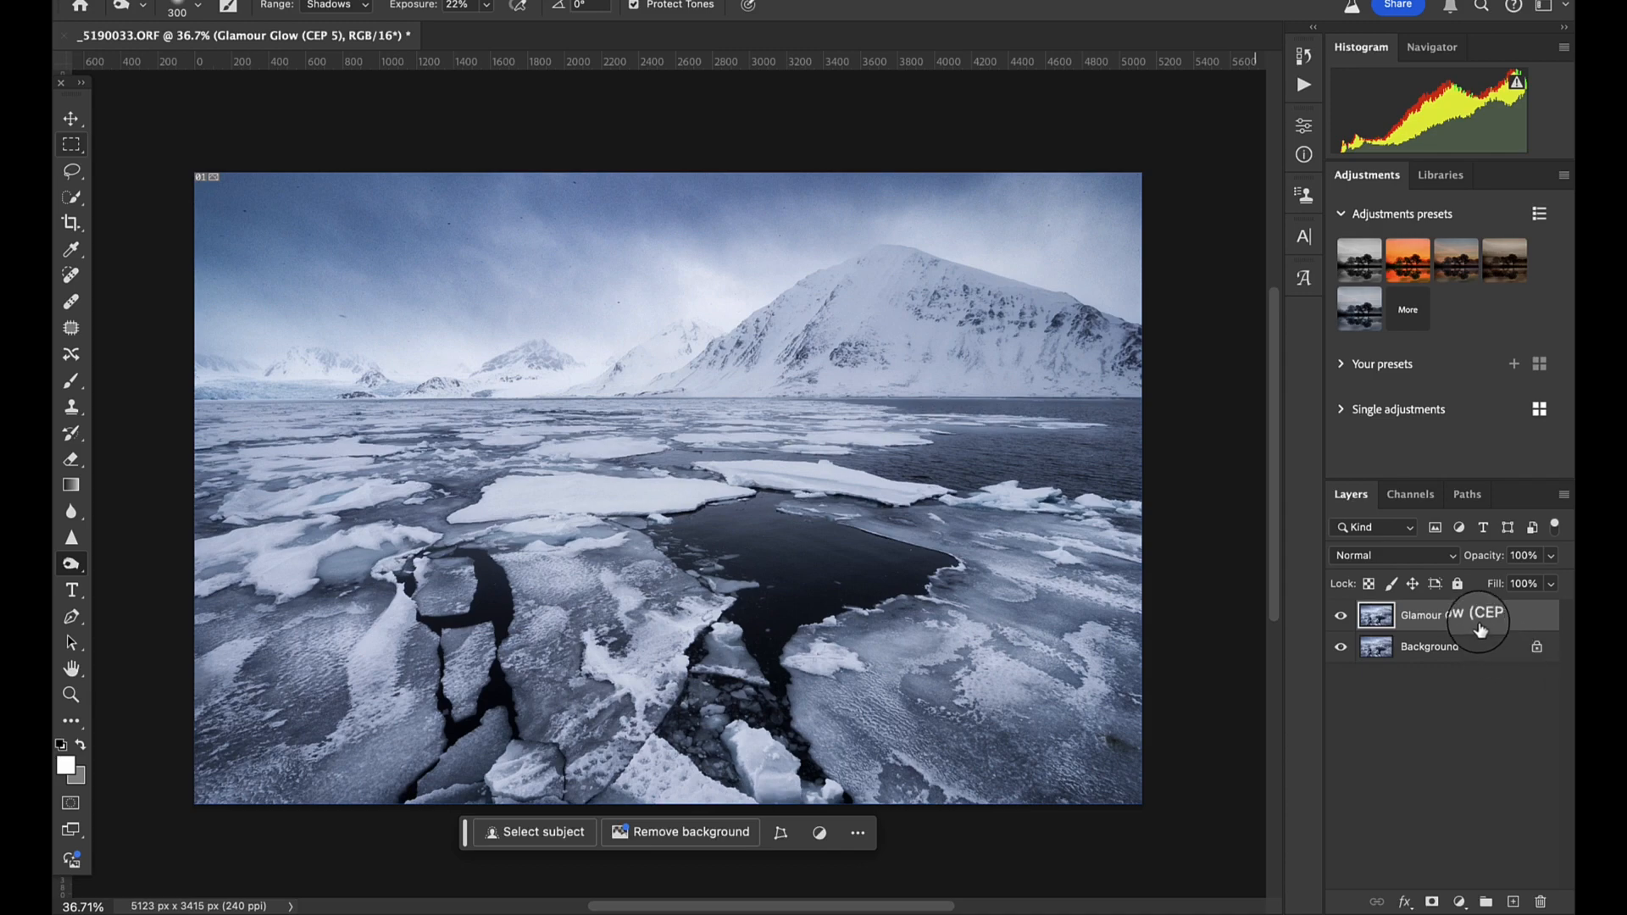
- Merge the Glamour Glow layer into the Background and remove dark specks from the middle of the sky with the Spot Healing Brush
{"action": "key", "text": "super+e"}
{"action": "scroll", "coordinate": [625, 473], "scroll_direction": "up", "scroll_amount": 7}
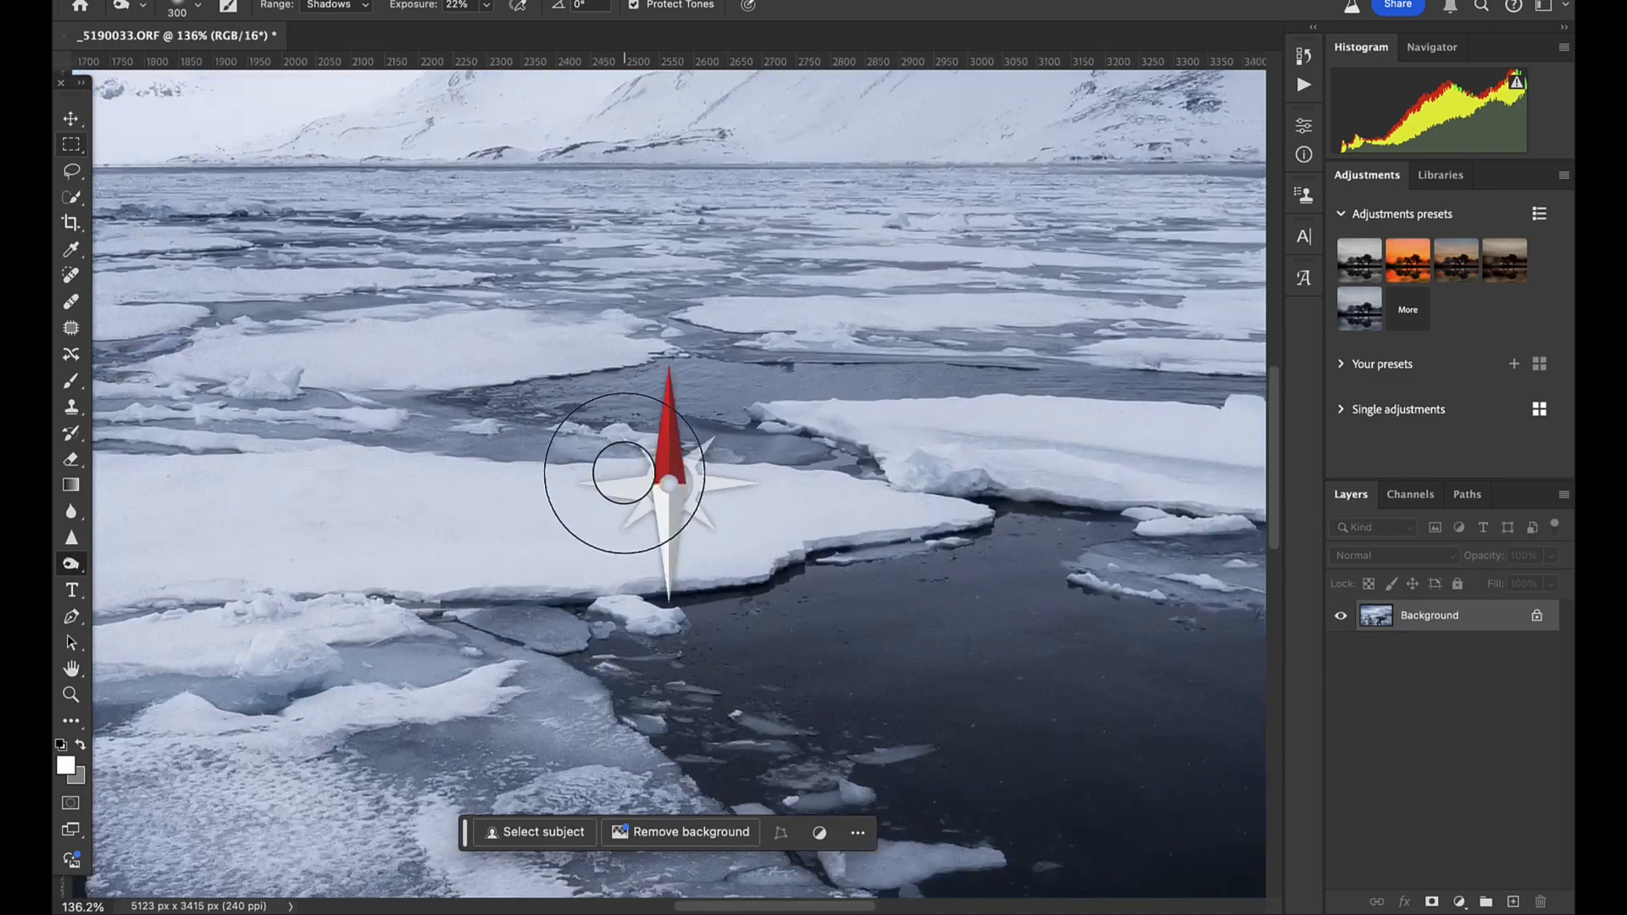
{"action": "scroll", "coordinate": [624, 473], "scroll_direction": "up", "scroll_amount": 15}
{"action": "scroll", "coordinate": [625, 473], "scroll_direction": "left", "scroll_amount": 15}
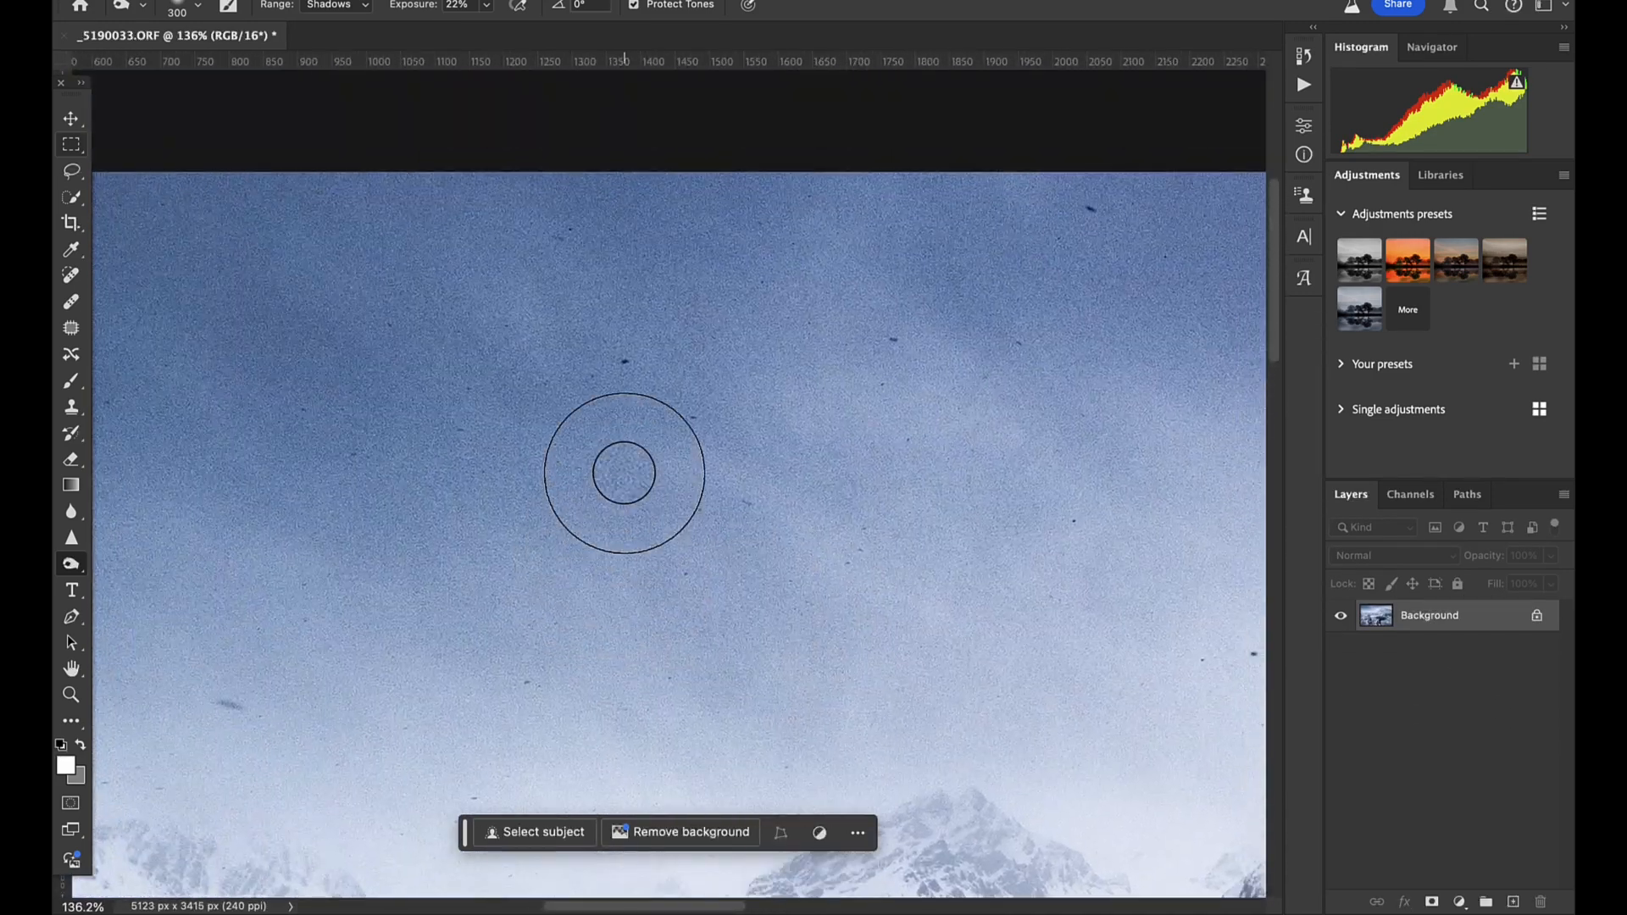
{"action": "scroll", "coordinate": [624, 473], "scroll_direction": "down", "scroll_amount": 1}
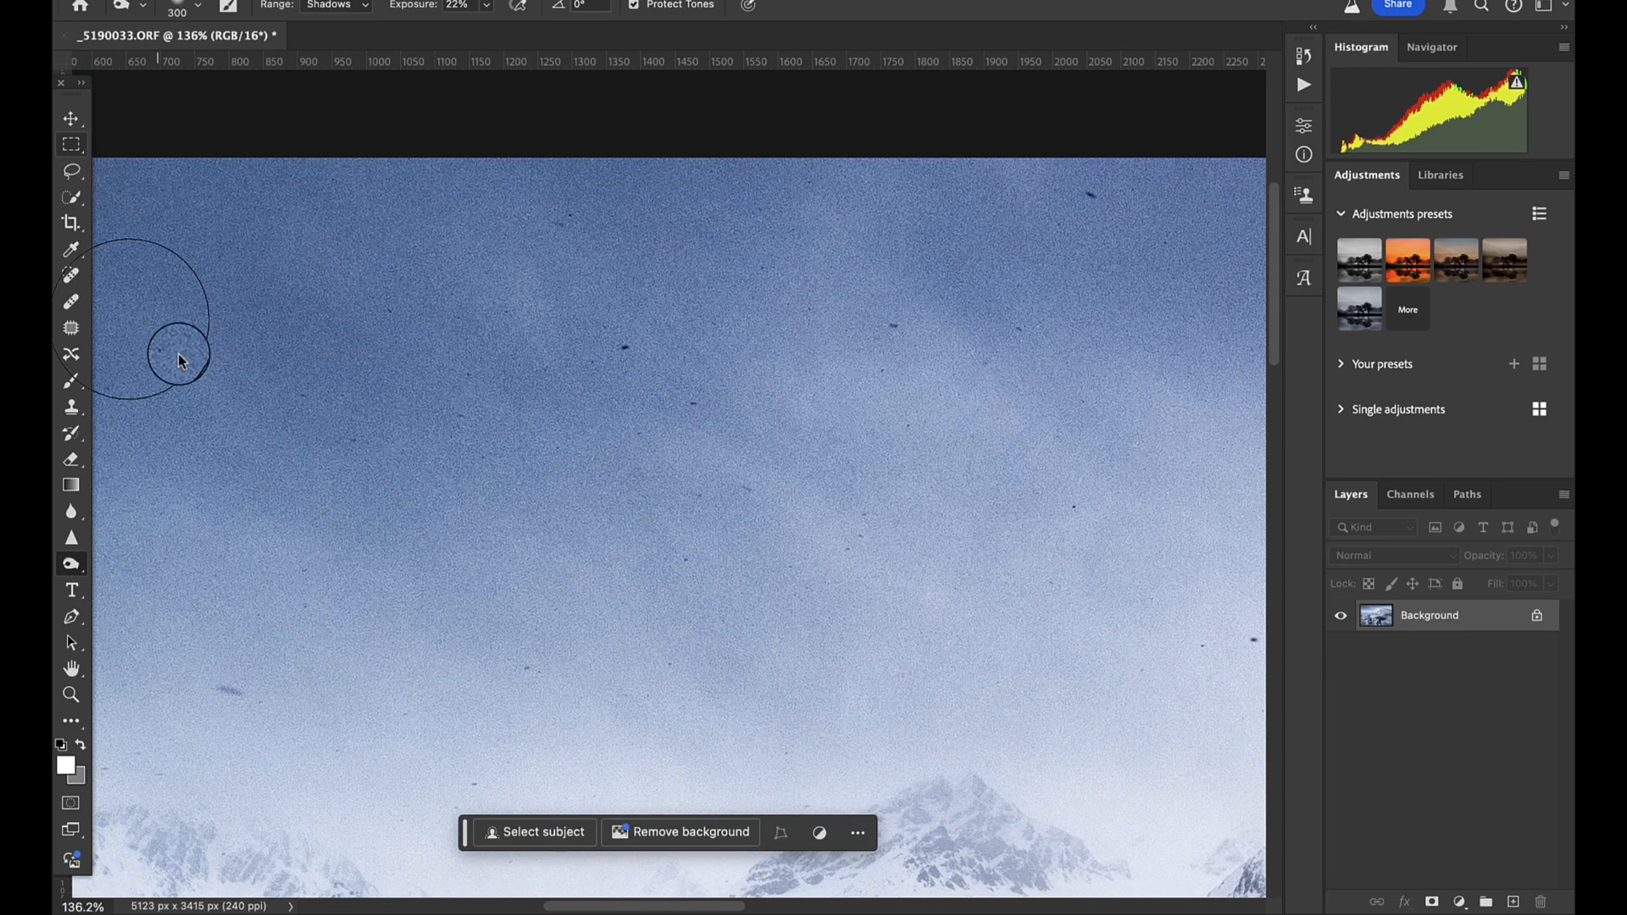
{"action": "left_click", "coordinate": [73, 280]}
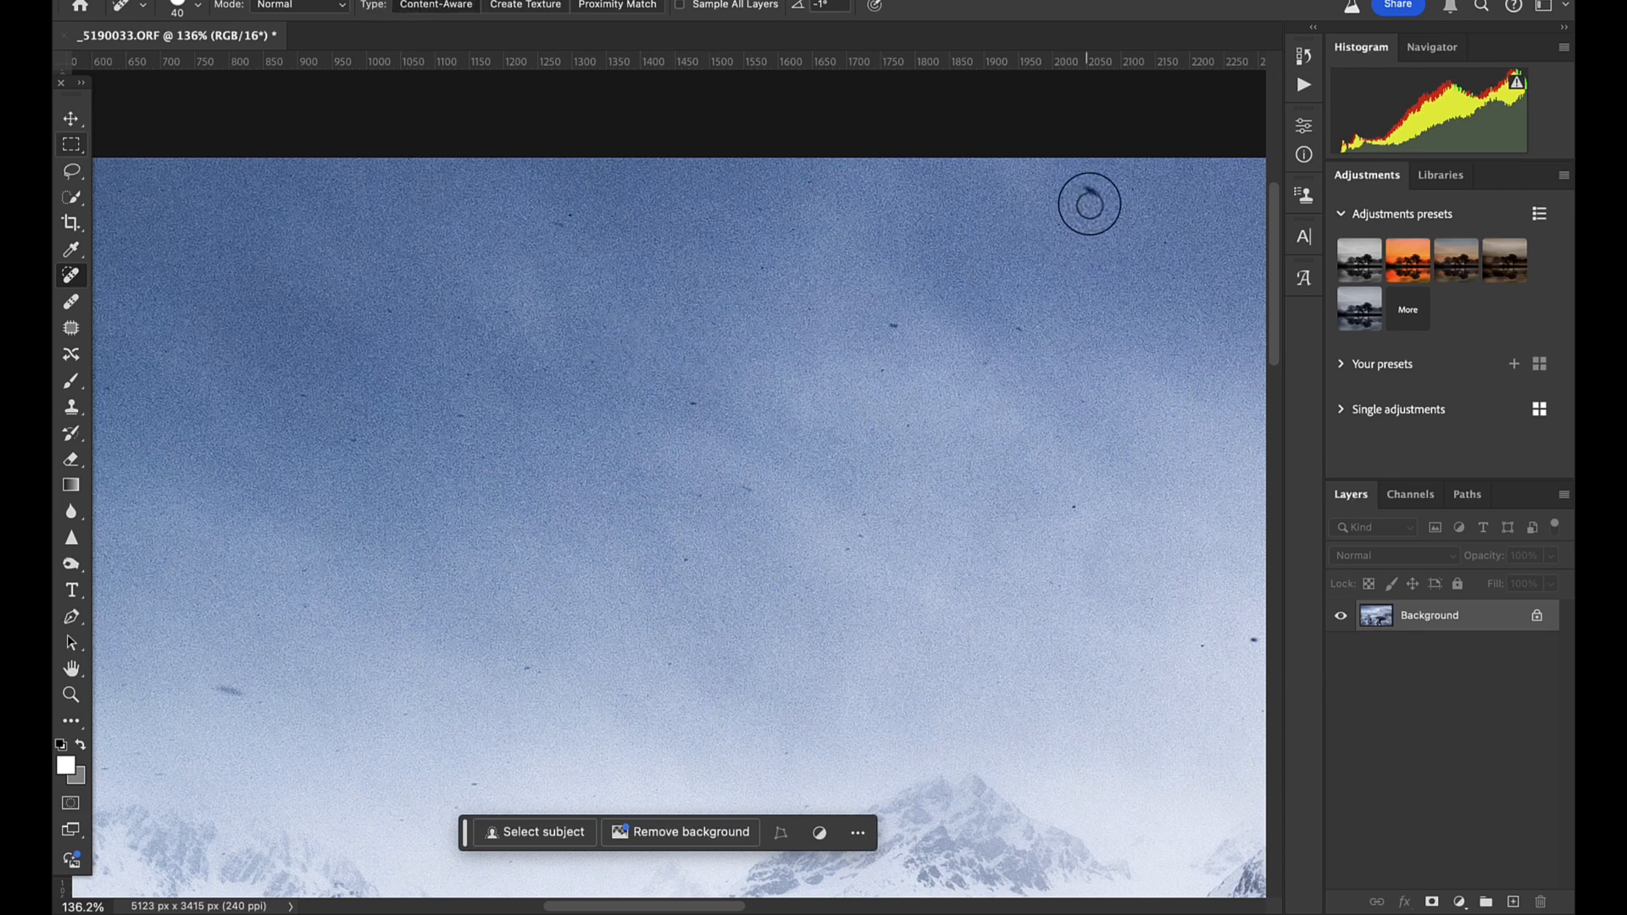
{"action": "left_click", "coordinate": [894, 324]}
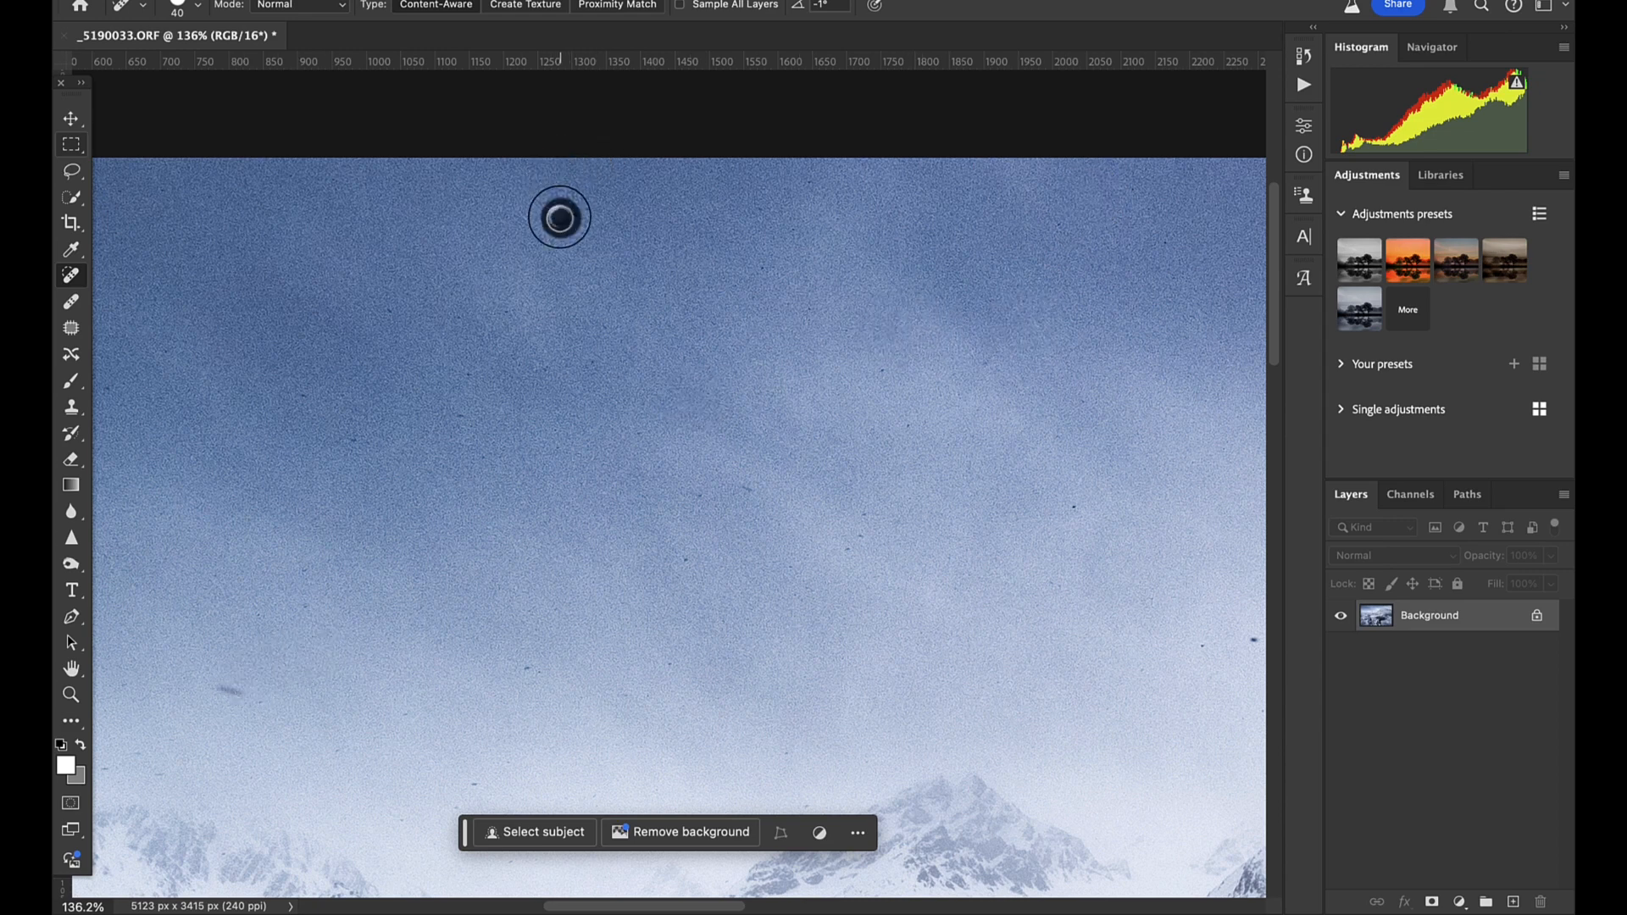
{"action": "scroll", "coordinate": [1141, 719], "scroll_direction": "down", "scroll_amount": 5}
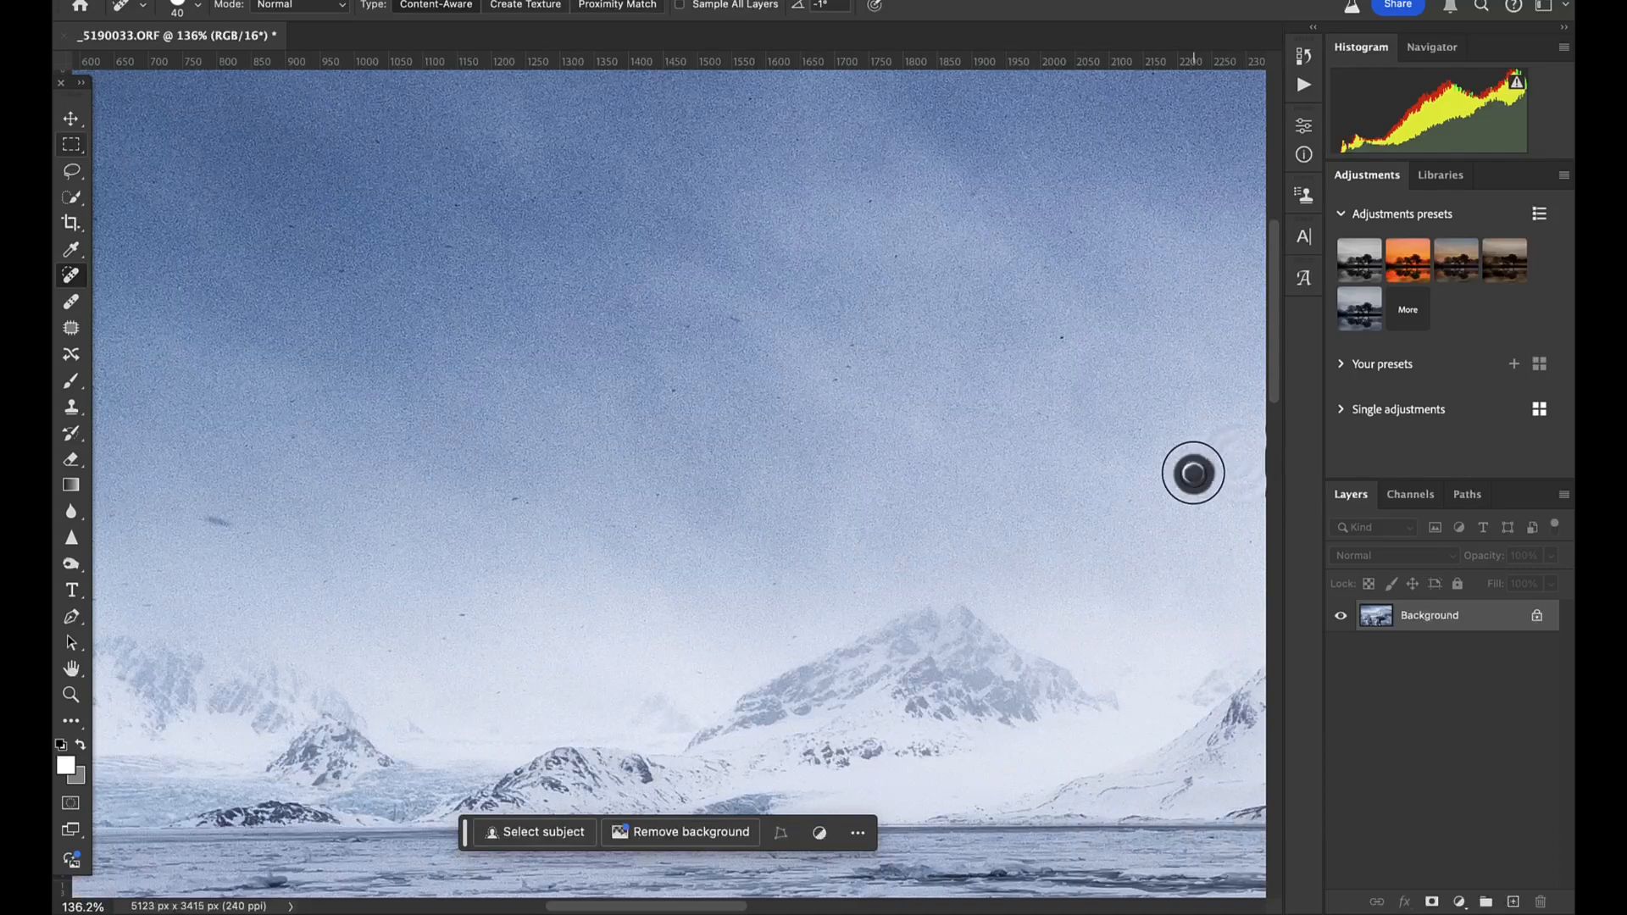
- Heal the dark specks and the elongated smudge in the far-left part of the sky
{"action": "scroll", "coordinate": [1066, 339], "scroll_direction": "up", "scroll_amount": 6}
{"action": "scroll", "coordinate": [1066, 339], "scroll_direction": "left", "scroll_amount": 10}
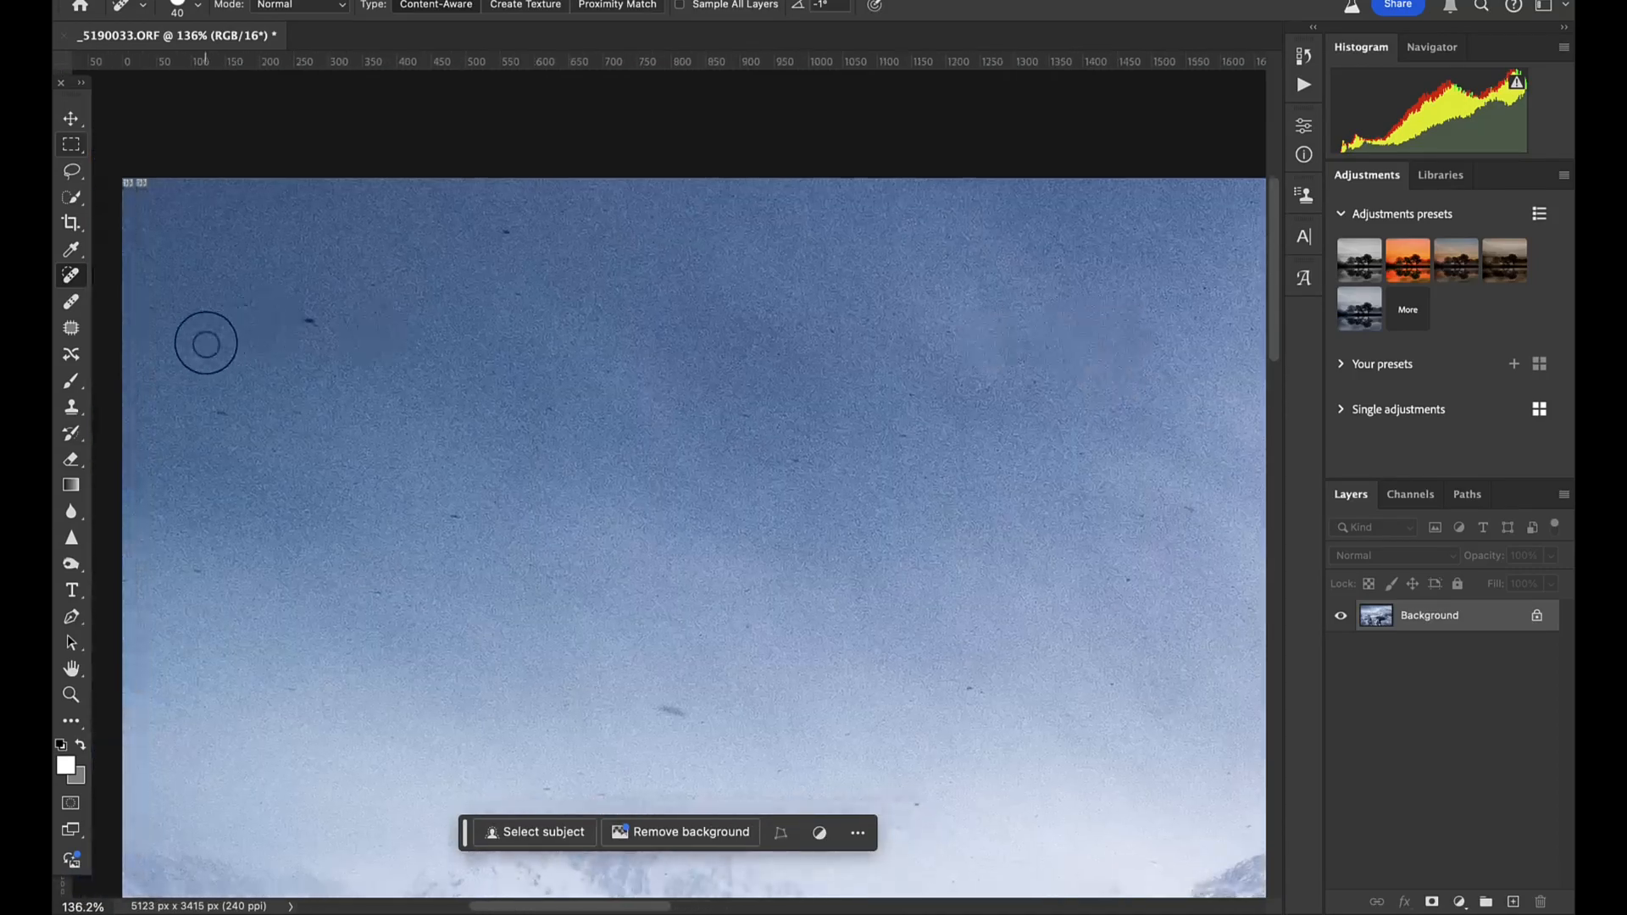
{"action": "left_click", "coordinate": [218, 413]}
{"action": "left_click", "coordinate": [452, 518]}
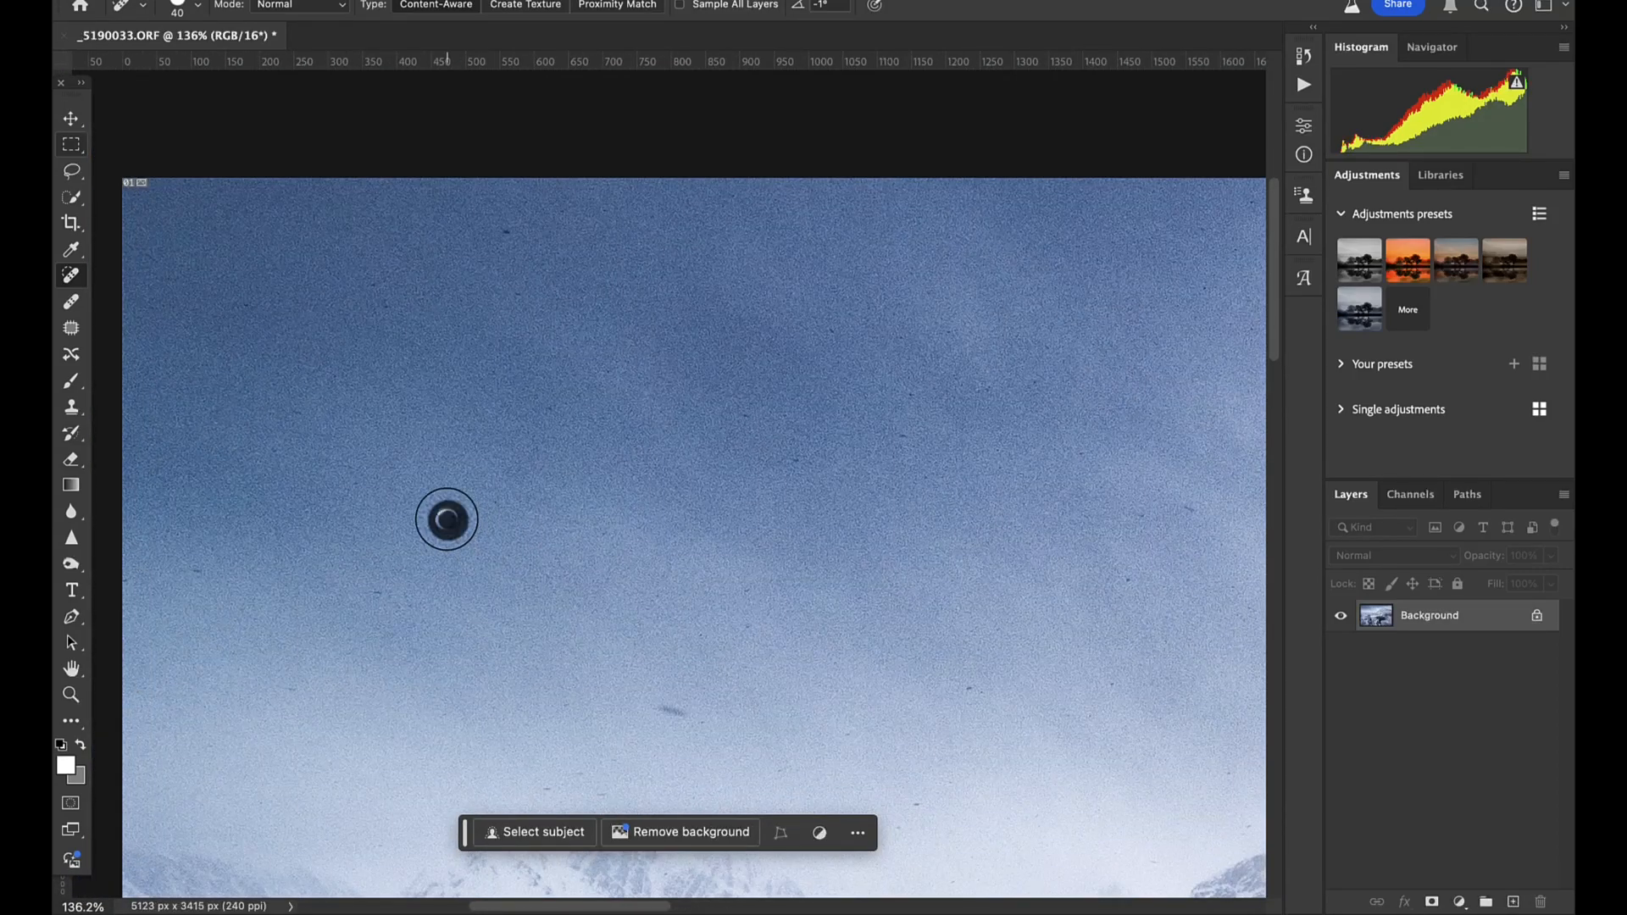
{"action": "left_click", "coordinate": [677, 709]}
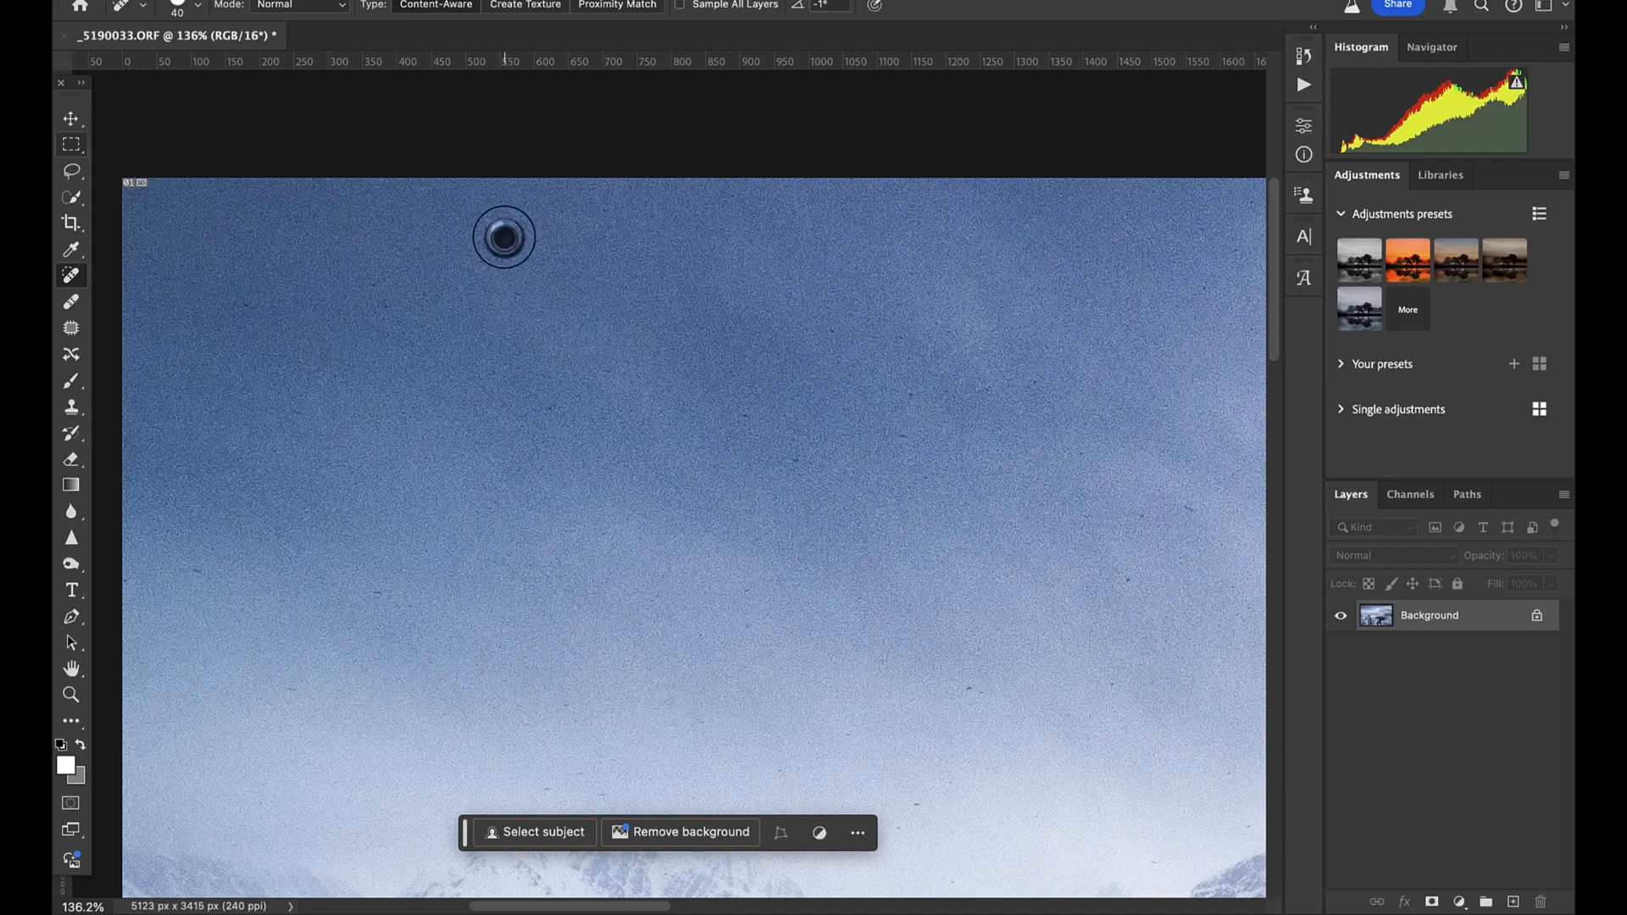
- Heal the dark specks in the sky above the left slope and peak of the large mountain
{"action": "scroll", "coordinate": [597, 398], "scroll_direction": "right", "scroll_amount": 15}
{"action": "scroll", "coordinate": [597, 397], "scroll_direction": "down", "scroll_amount": 1}
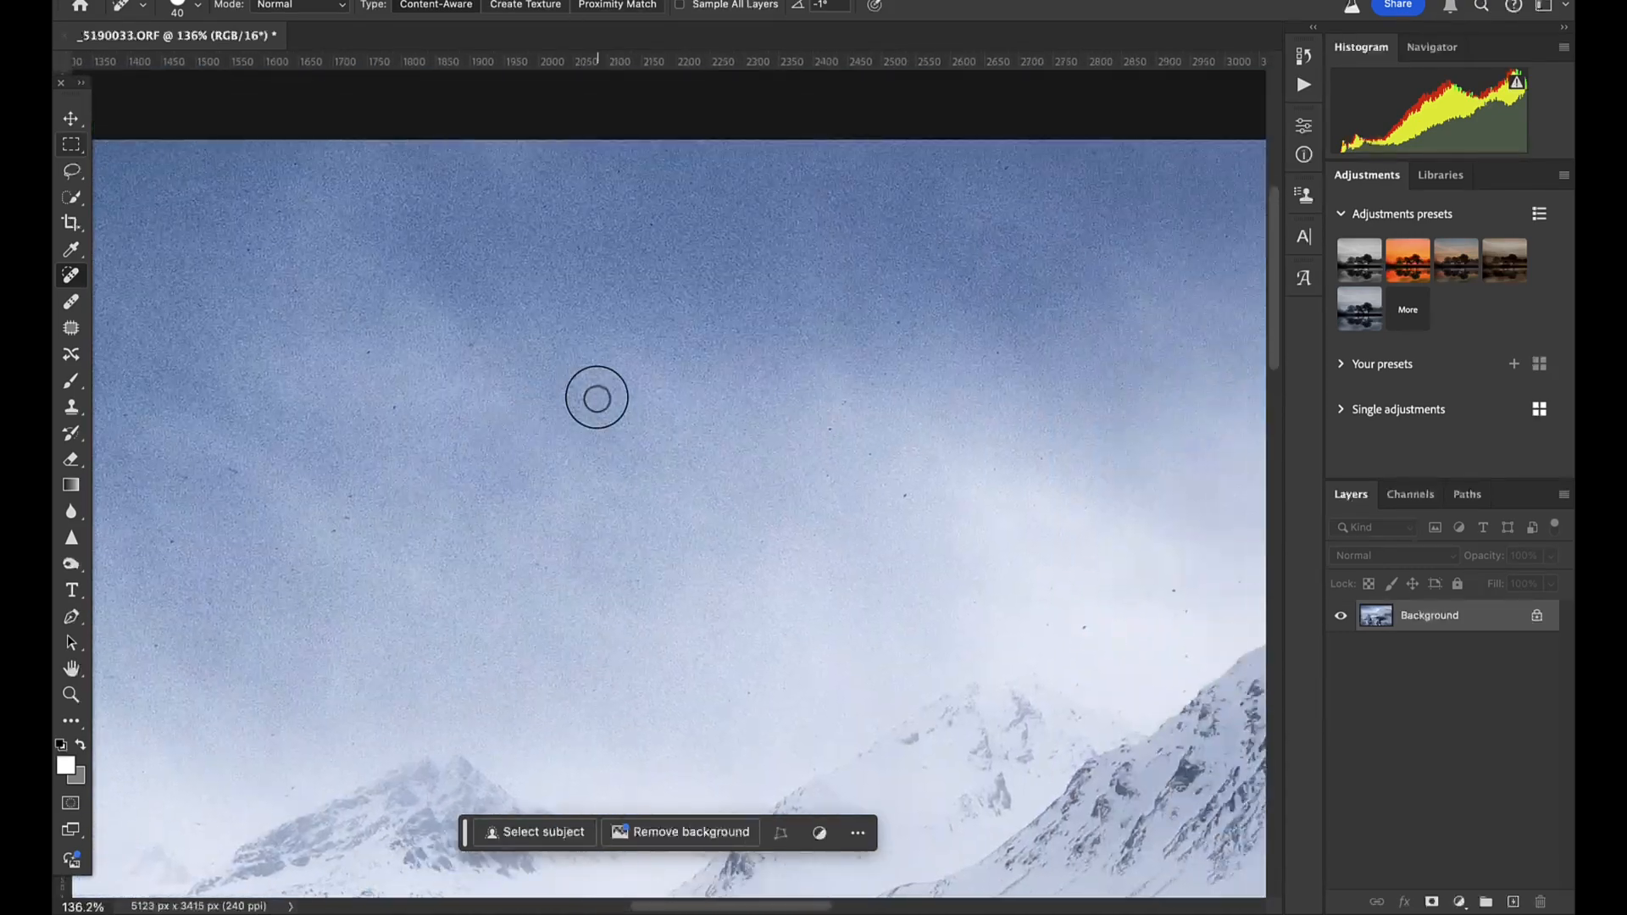
{"action": "scroll", "coordinate": [905, 500], "scroll_direction": "right", "scroll_amount": 10}
{"action": "scroll", "coordinate": [905, 501], "scroll_direction": "down", "scroll_amount": 2}
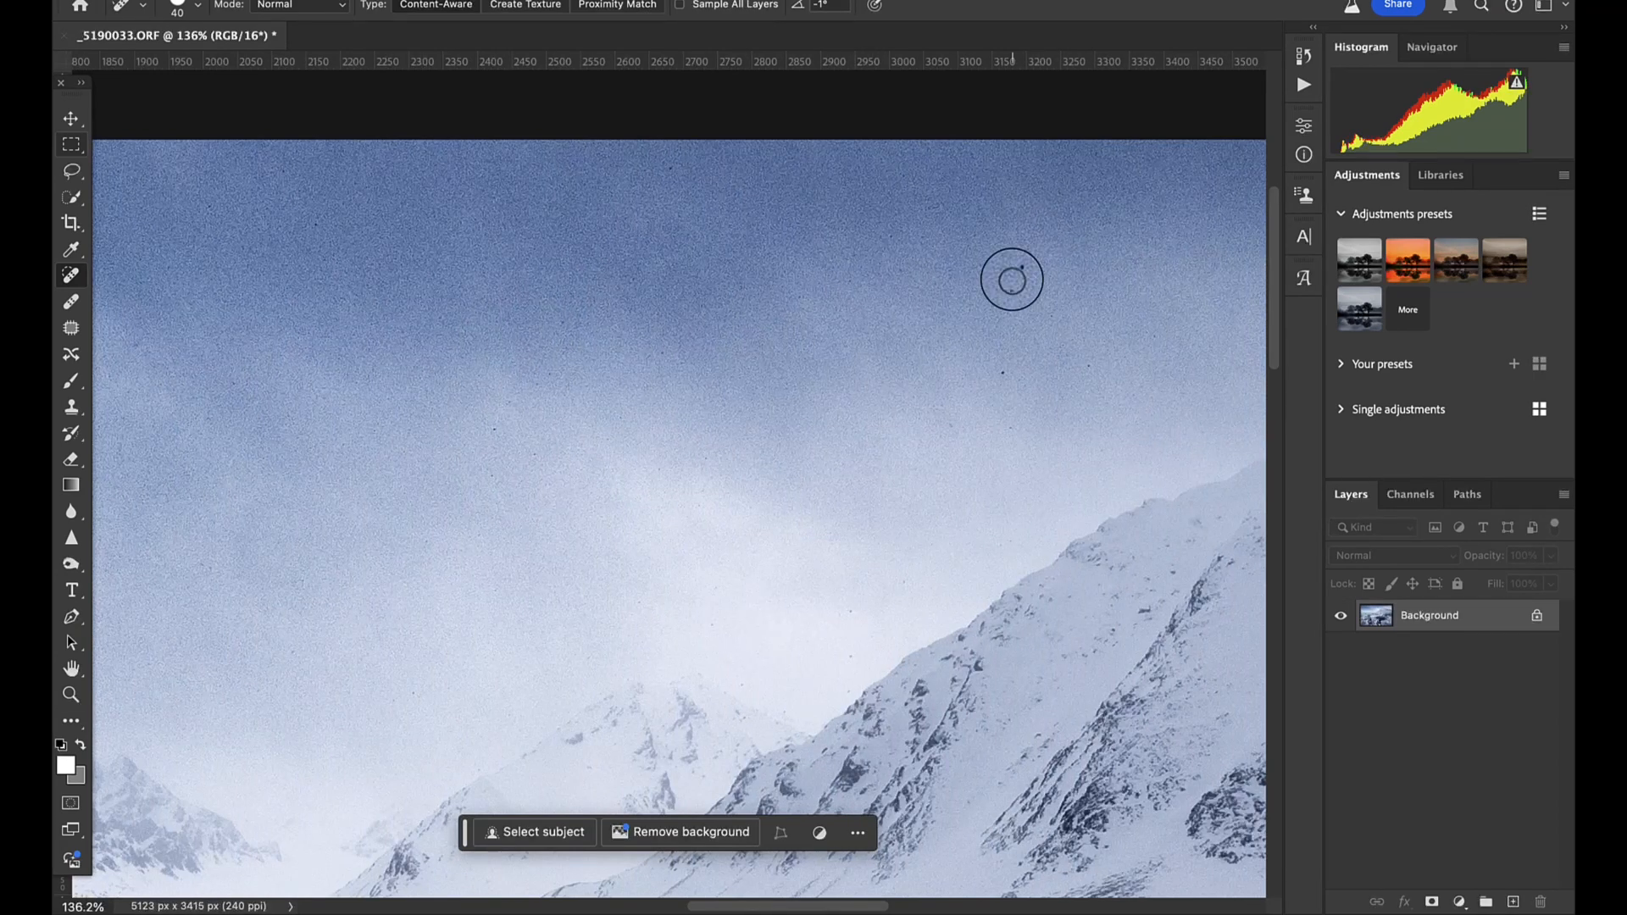
{"action": "left_click", "coordinate": [1016, 270]}
{"action": "left_click", "coordinate": [1000, 370]}
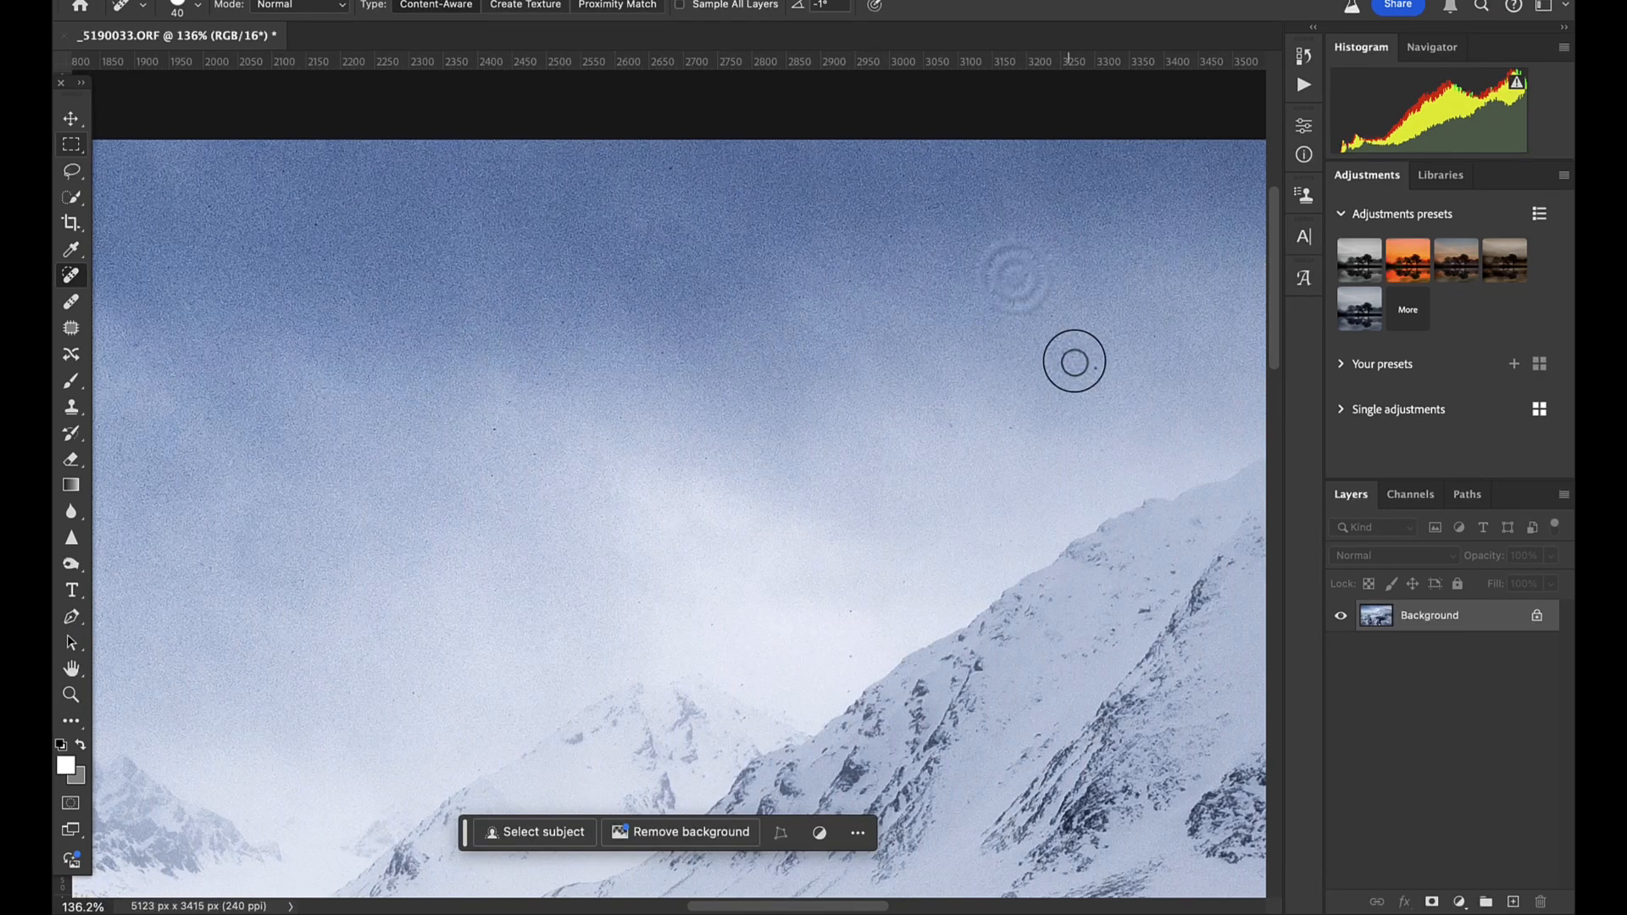
{"action": "scroll", "coordinate": [1089, 369], "scroll_direction": "right", "scroll_amount": 10}
{"action": "left_click", "coordinate": [762, 302]}
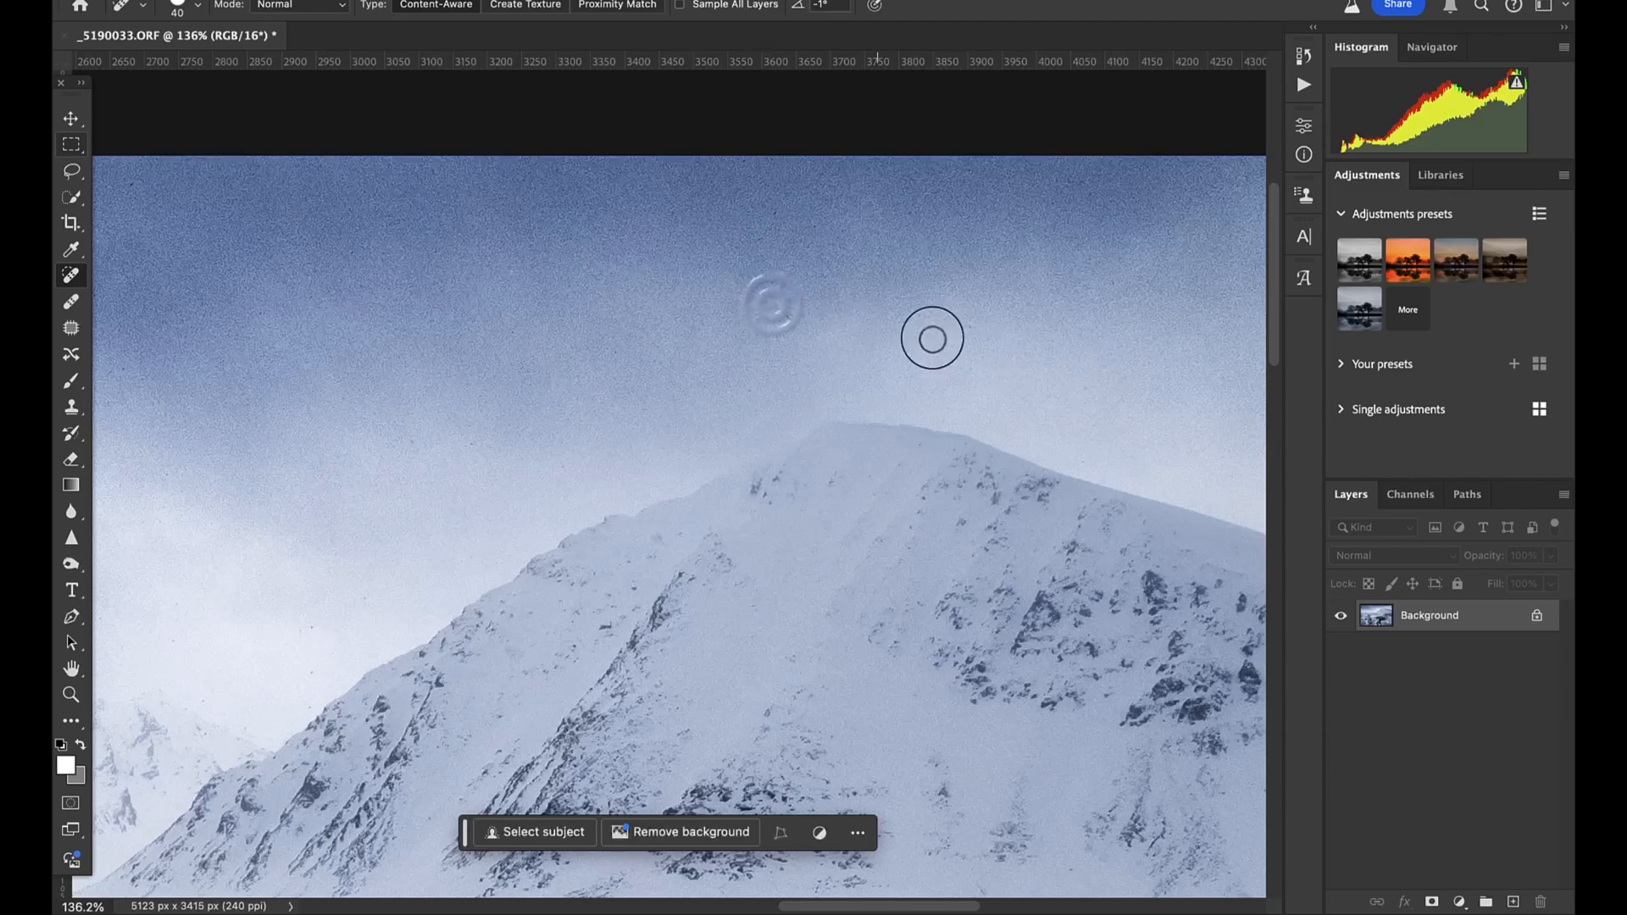
- Heal the remaining noticeable specks in the sky above the mountain's right slope, up to the photo's right edge
{"action": "scroll", "coordinate": [964, 325], "scroll_direction": "right", "scroll_amount": 9}
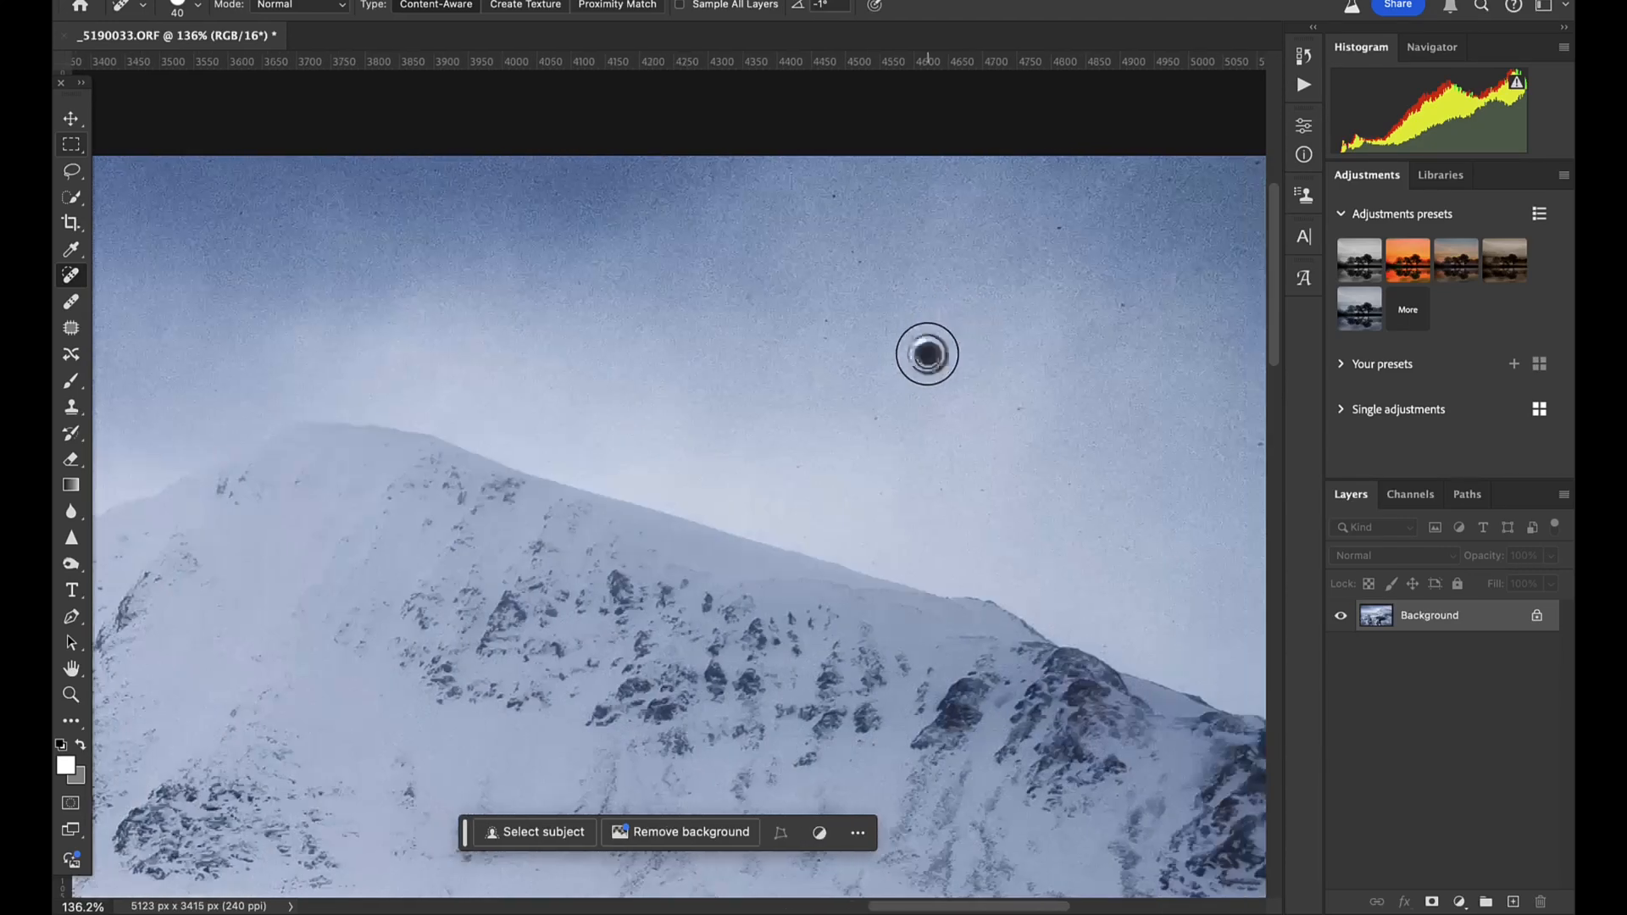
{"action": "left_click", "coordinate": [1061, 227]}
{"action": "left_click", "coordinate": [1114, 303]}
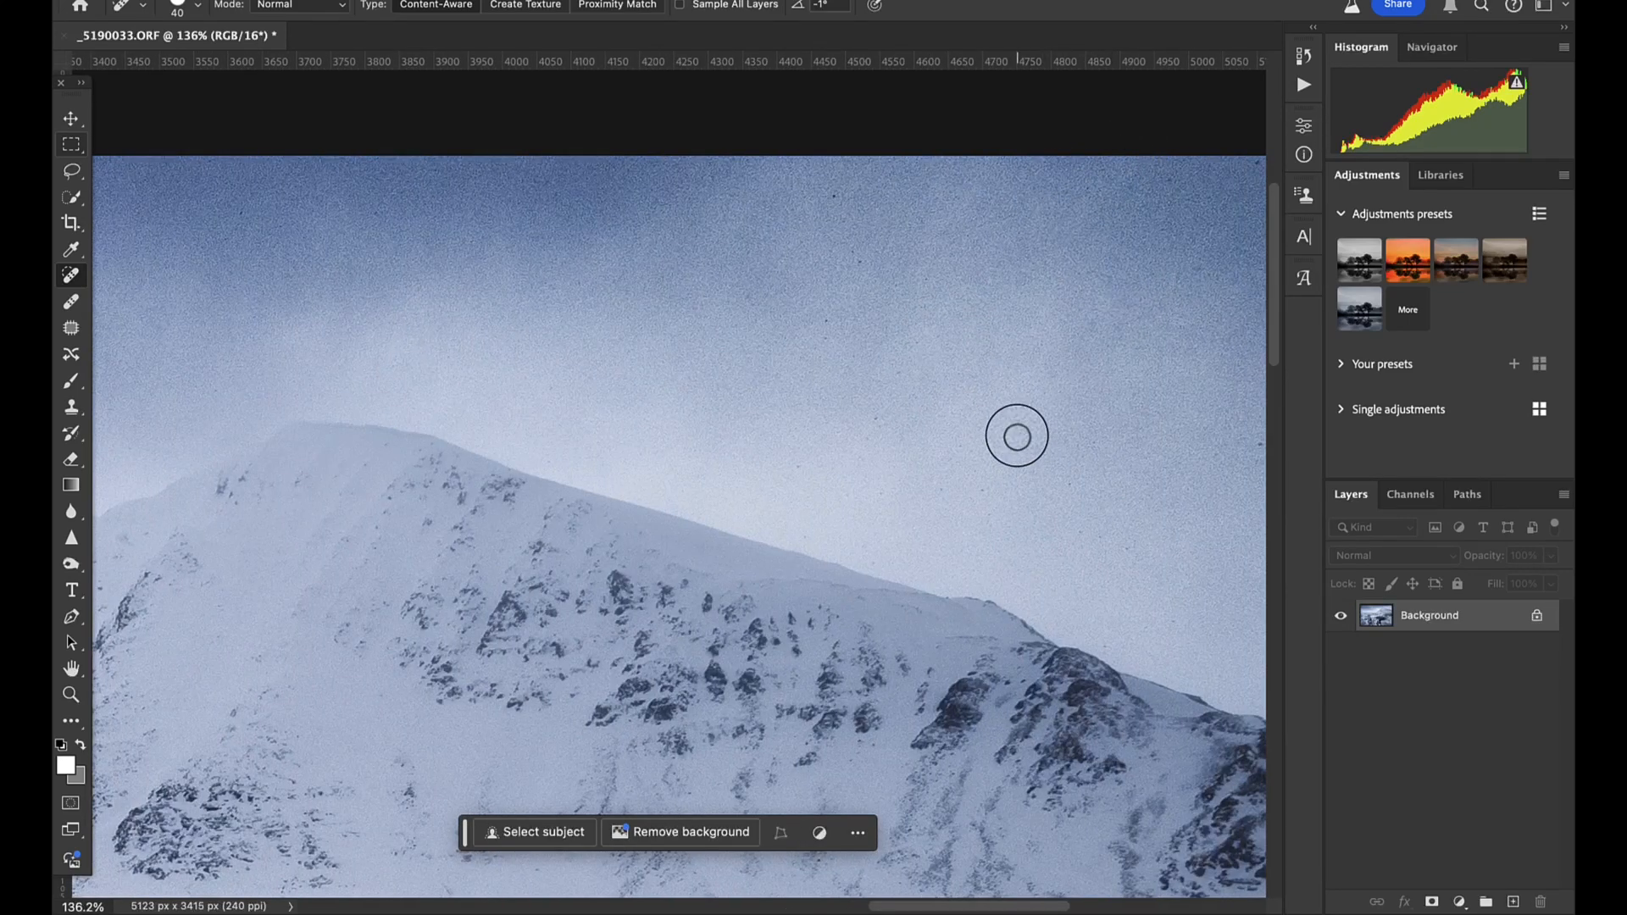
{"action": "scroll", "coordinate": [1017, 437], "scroll_direction": "right", "scroll_amount": 7}
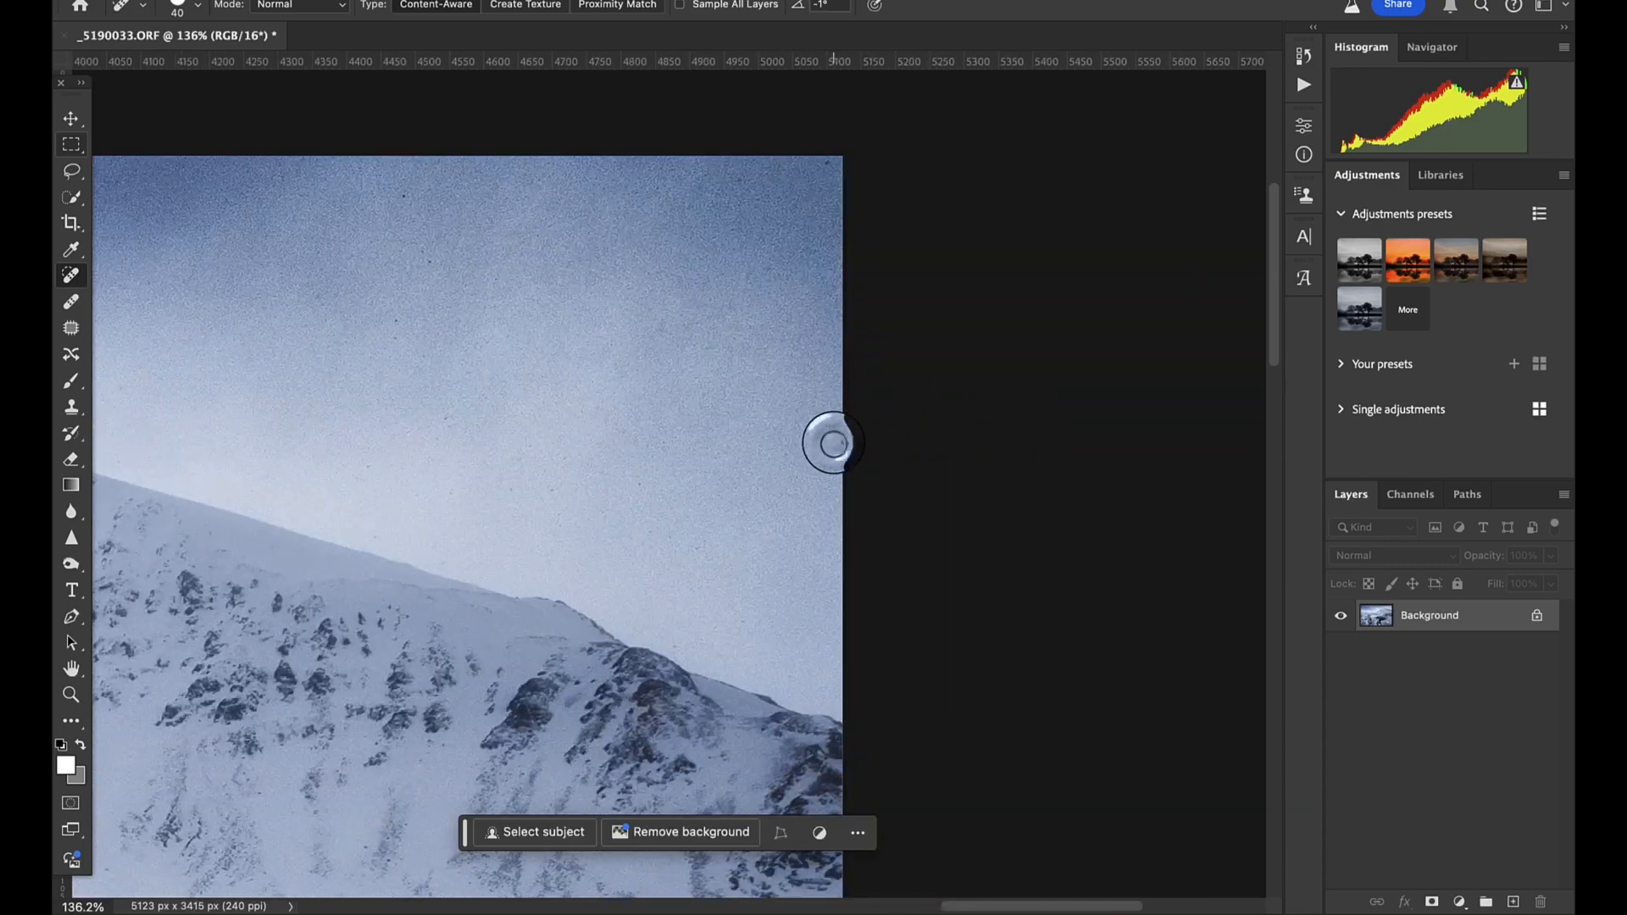
{"action": "scroll", "coordinate": [478, 442], "scroll_direction": "down", "scroll_amount": 10}
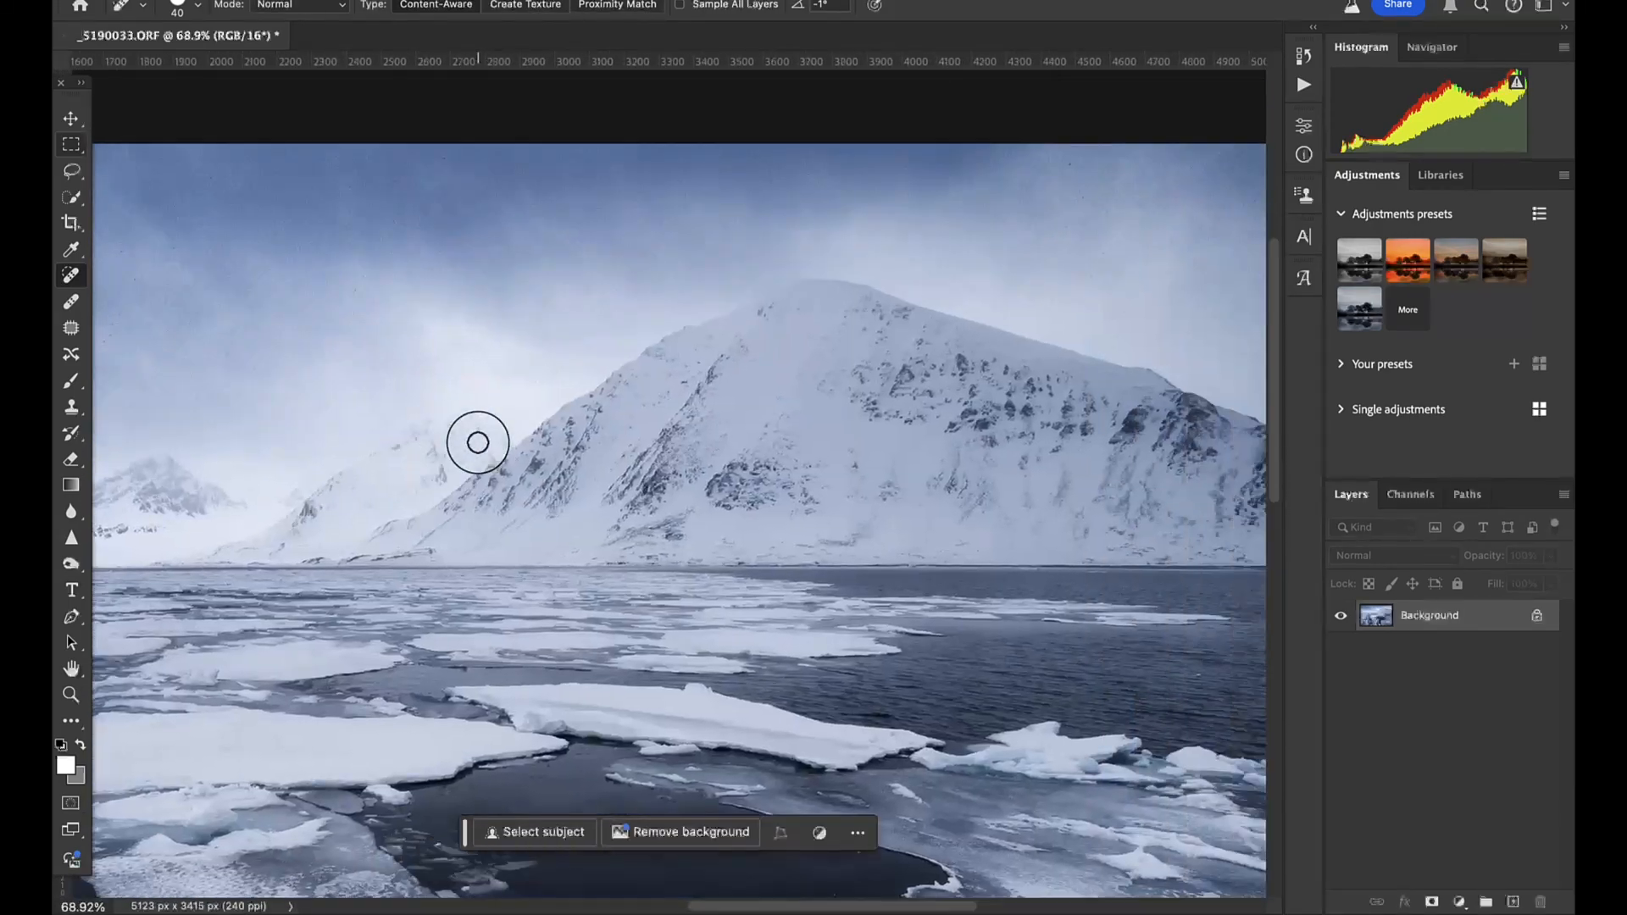
{"action": "scroll", "coordinate": [478, 442], "scroll_direction": "down", "scroll_amount": 3}
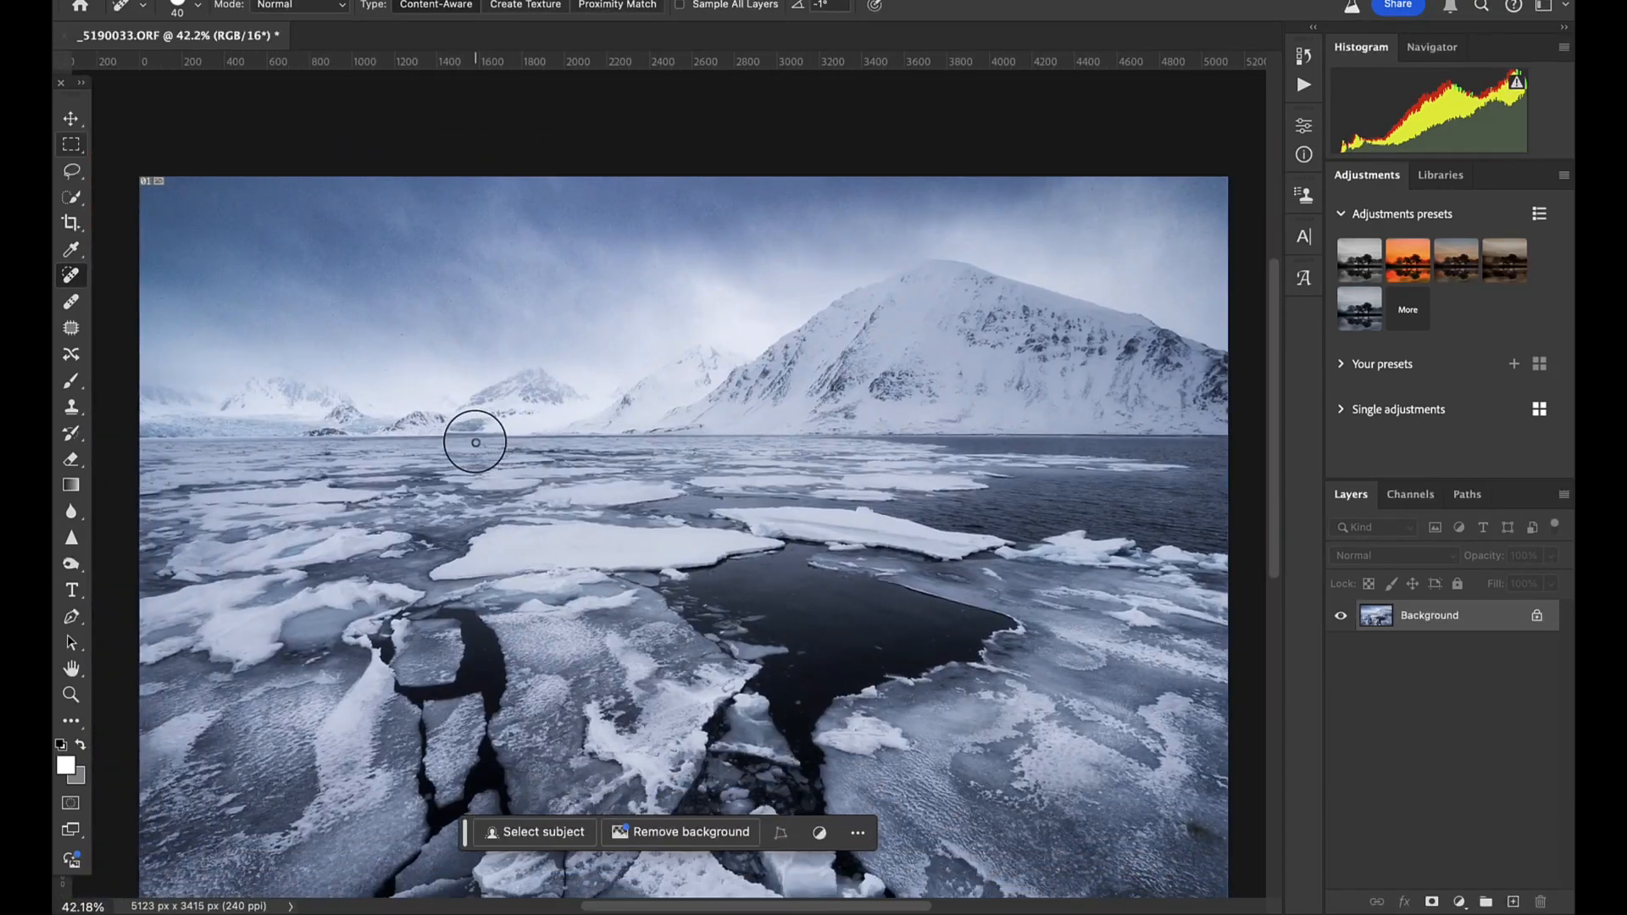
{"action": "scroll", "coordinate": [475, 443], "scroll_direction": "down", "scroll_amount": 2}
{"action": "scroll", "coordinate": [593, 517], "scroll_direction": "down", "scroll_amount": 1}
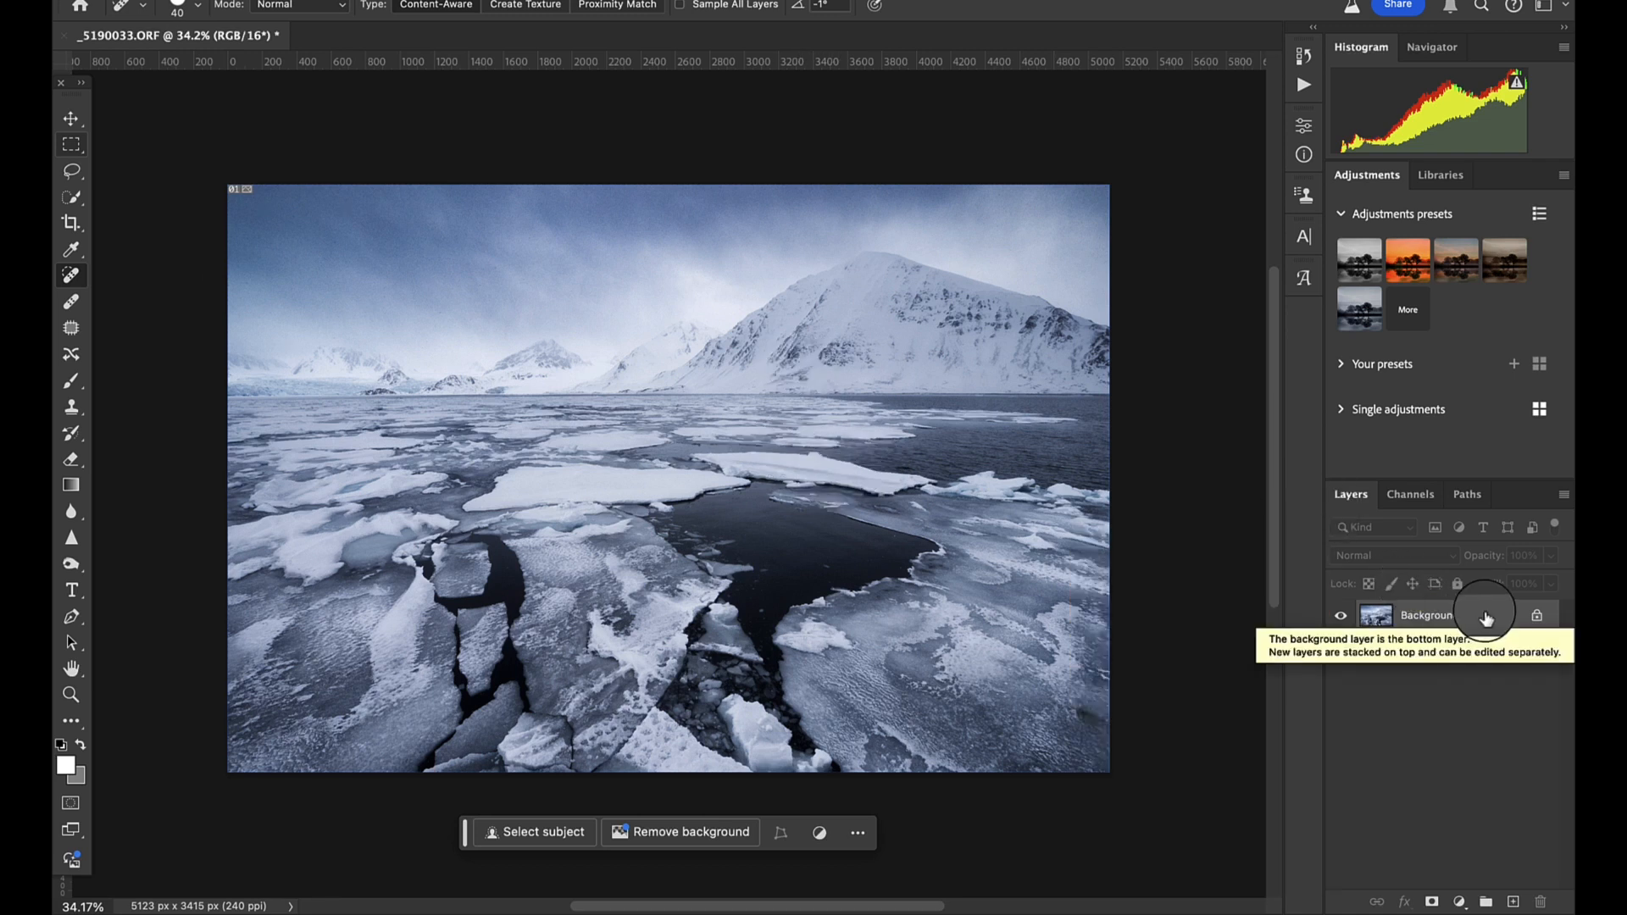
- Duplicate the Background layer and open the copy in Nik 7 Dfine, continuing with the trial
{"action": "key", "text": "super+j"}
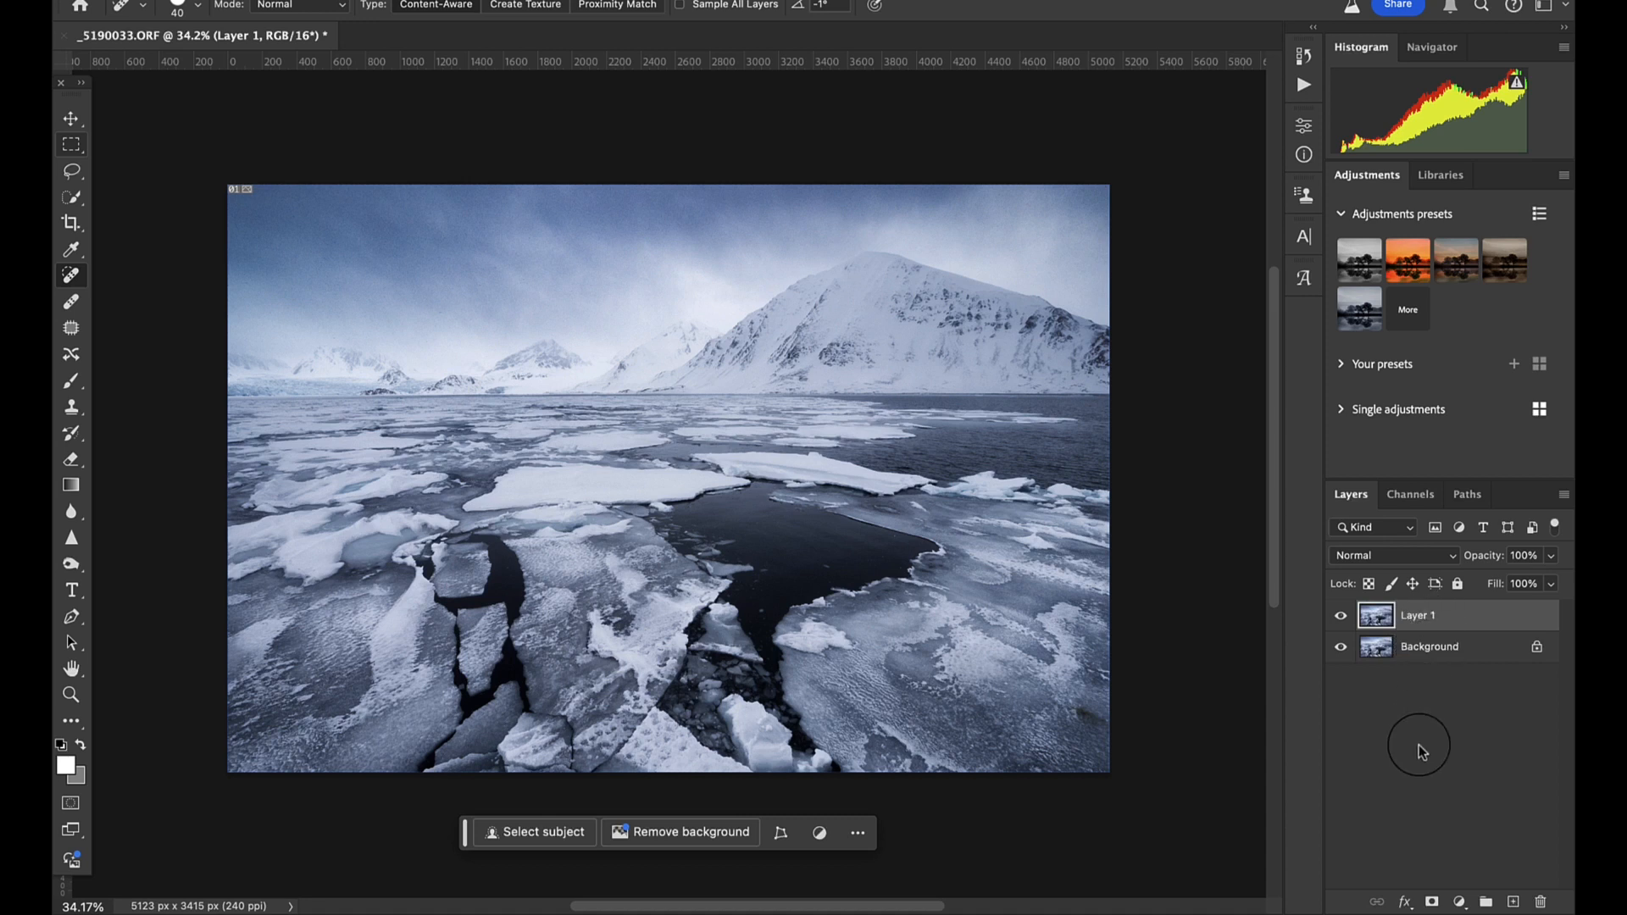
{"action": "left_click", "coordinate": [657, 31]}
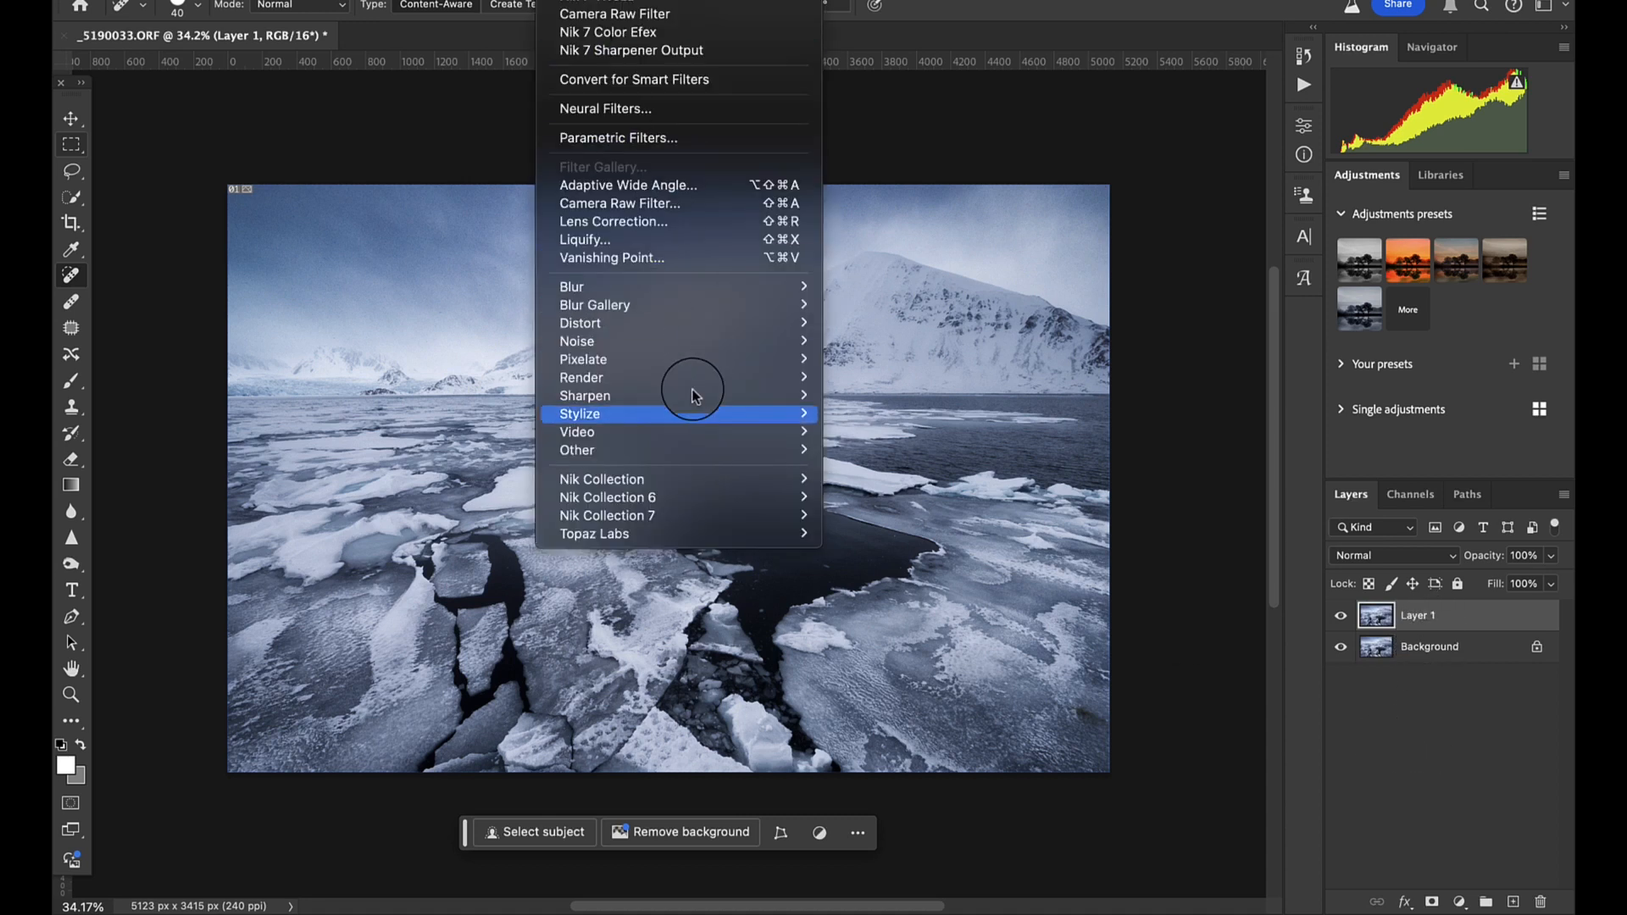
{"action": "mouse_move", "coordinate": [665, 533]}
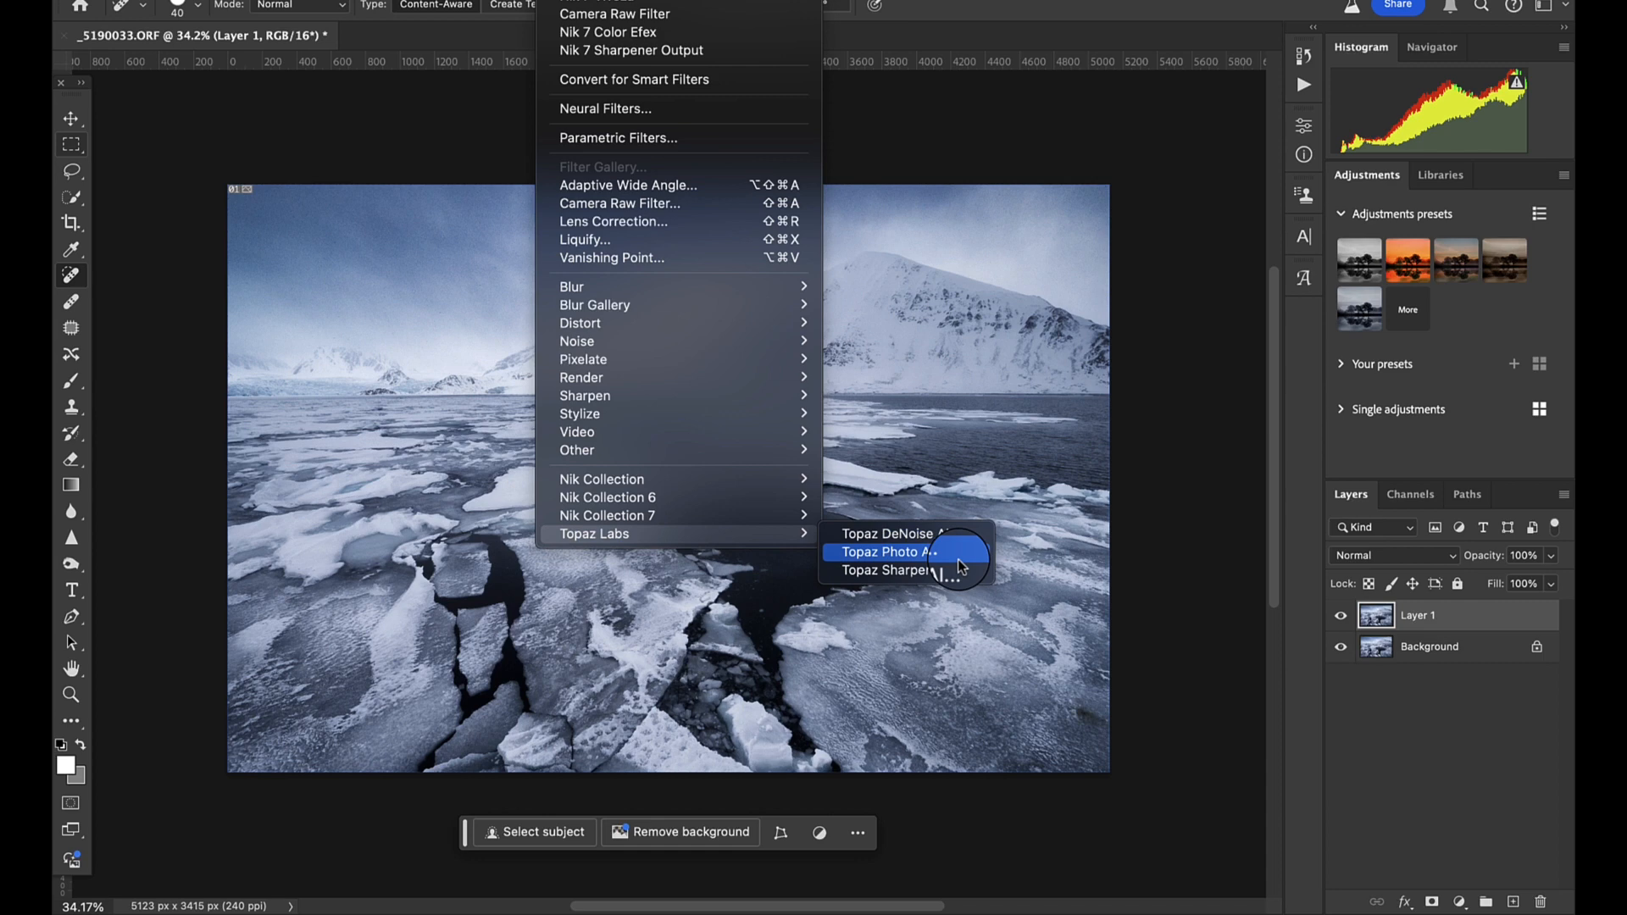
{"action": "mouse_move", "coordinate": [716, 517]}
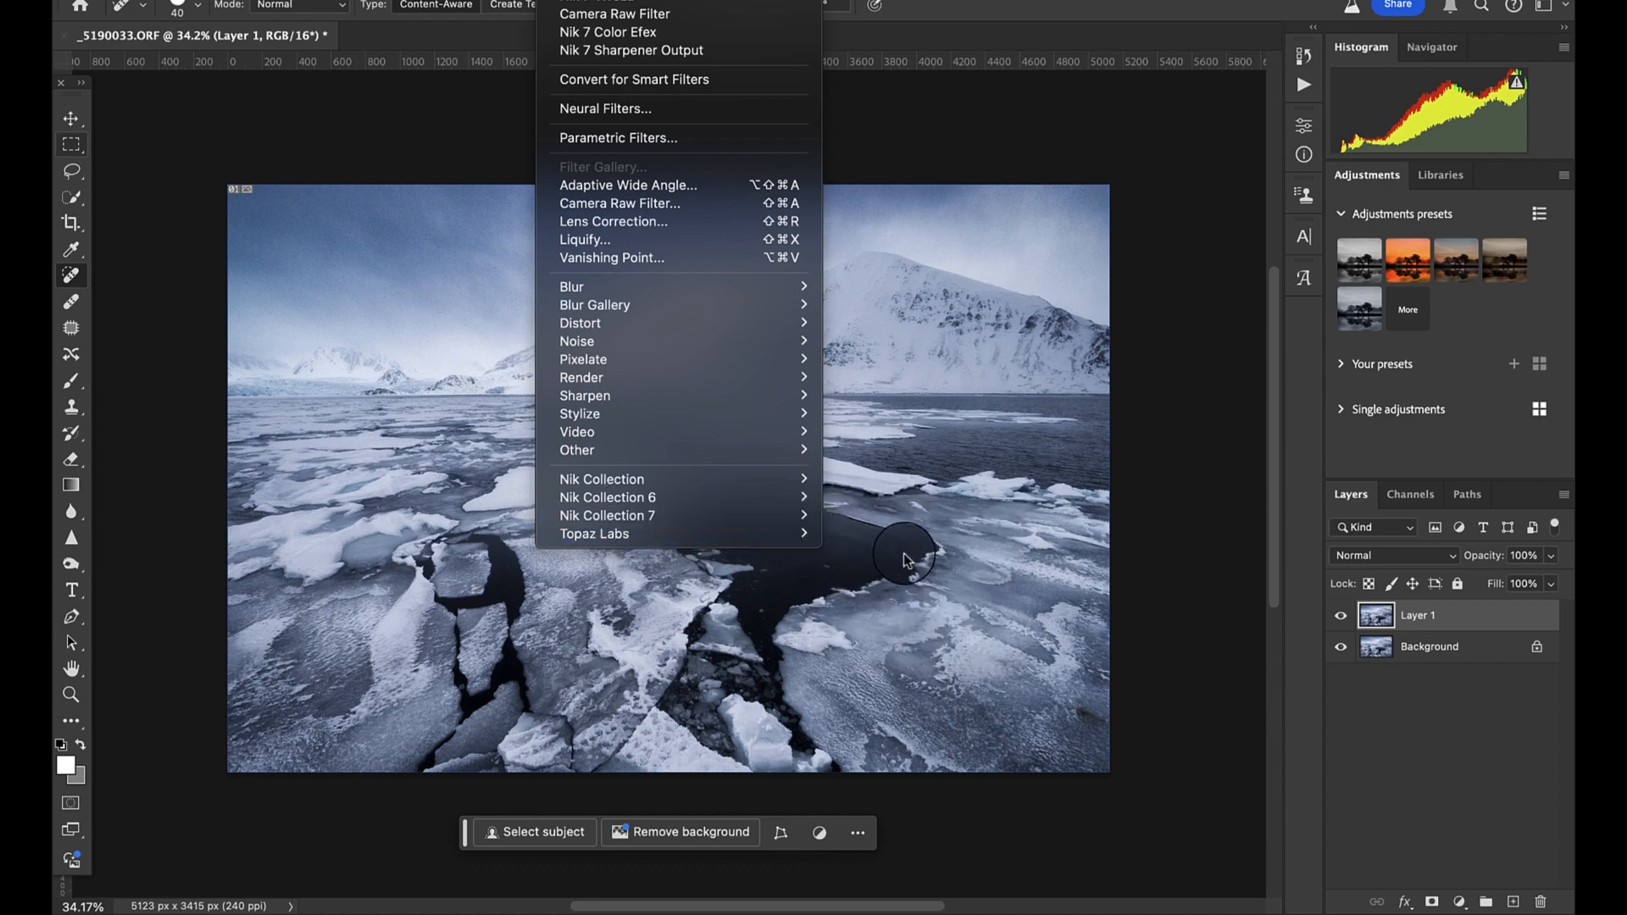
{"action": "mouse_move", "coordinate": [778, 533]}
{"action": "left_click", "coordinate": [899, 556]}
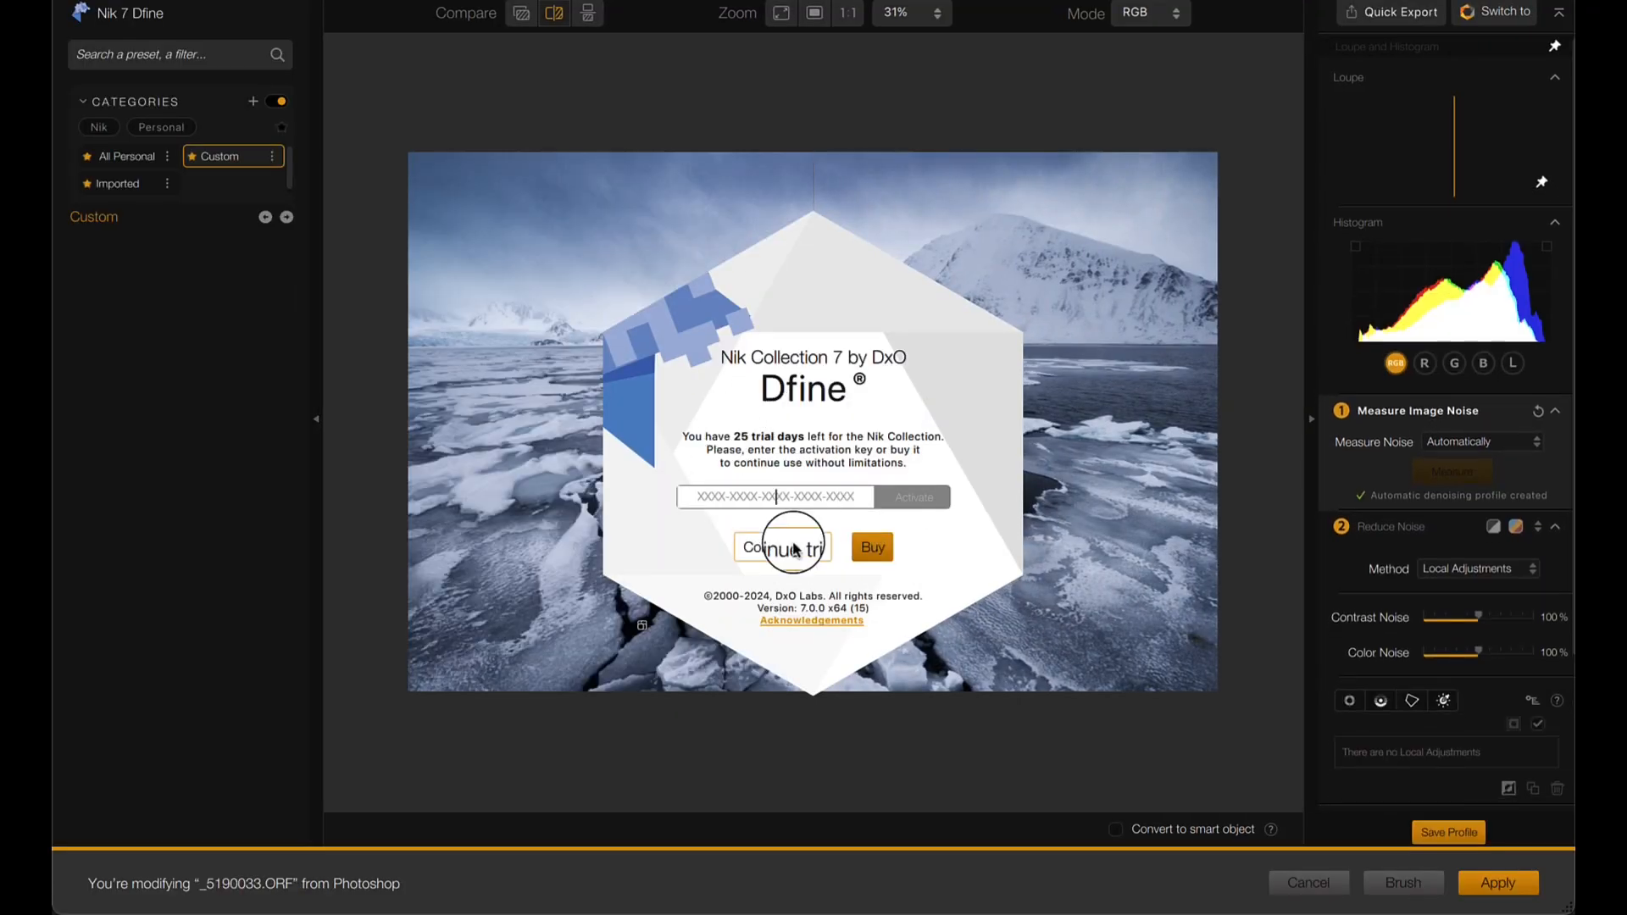
{"action": "left_click", "coordinate": [792, 546]}
- Compare the sky before and after denoising, try Contrast Noise at 148%, and return it to 100%
{"action": "left_click_drag", "start_coordinate": [813, 407], "coordinate": [385, 363]}
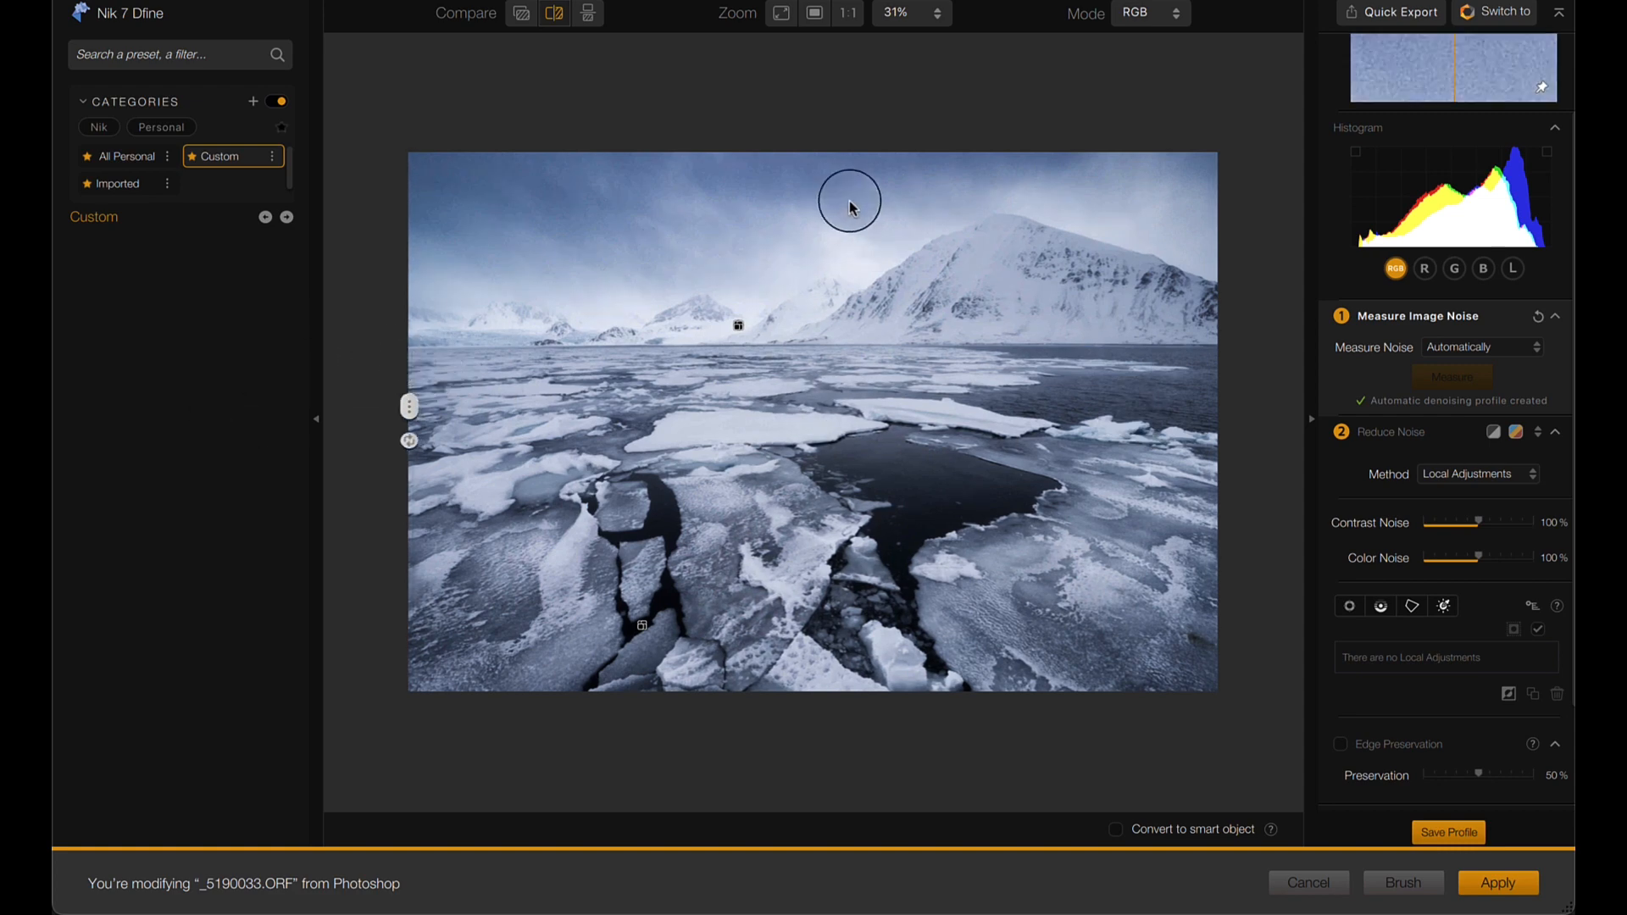
{"action": "scroll", "coordinate": [753, 282], "scroll_direction": "up", "scroll_amount": 1}
{"action": "scroll", "coordinate": [753, 282], "scroll_direction": "up", "scroll_amount": 5}
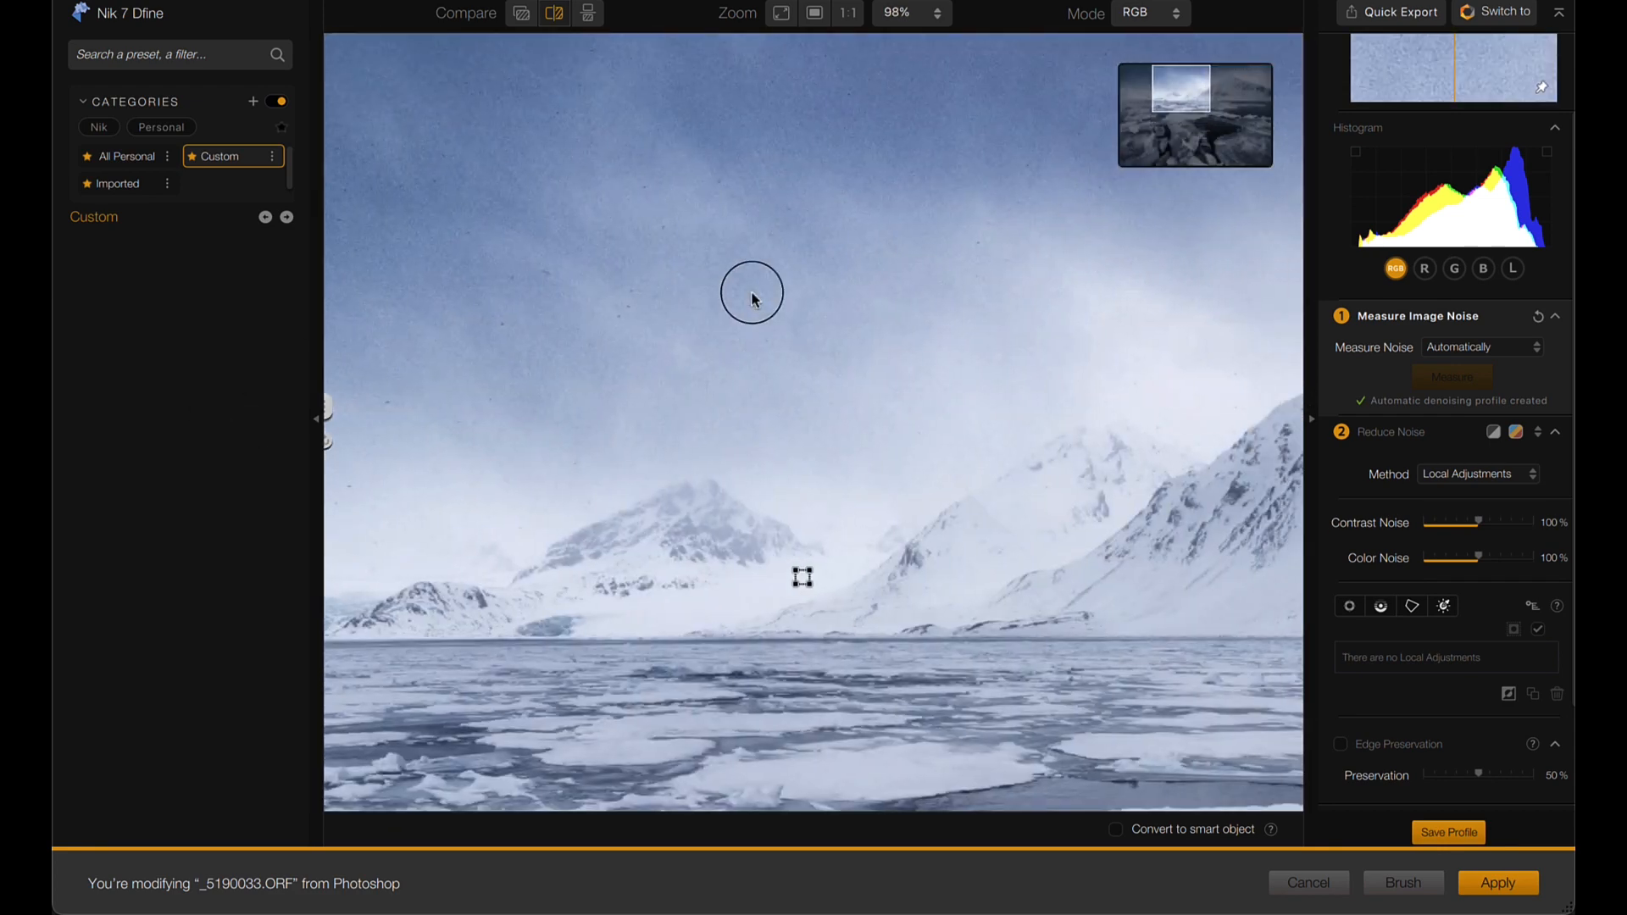
{"action": "left_click_drag", "start_coordinate": [331, 405], "coordinate": [848, 94]}
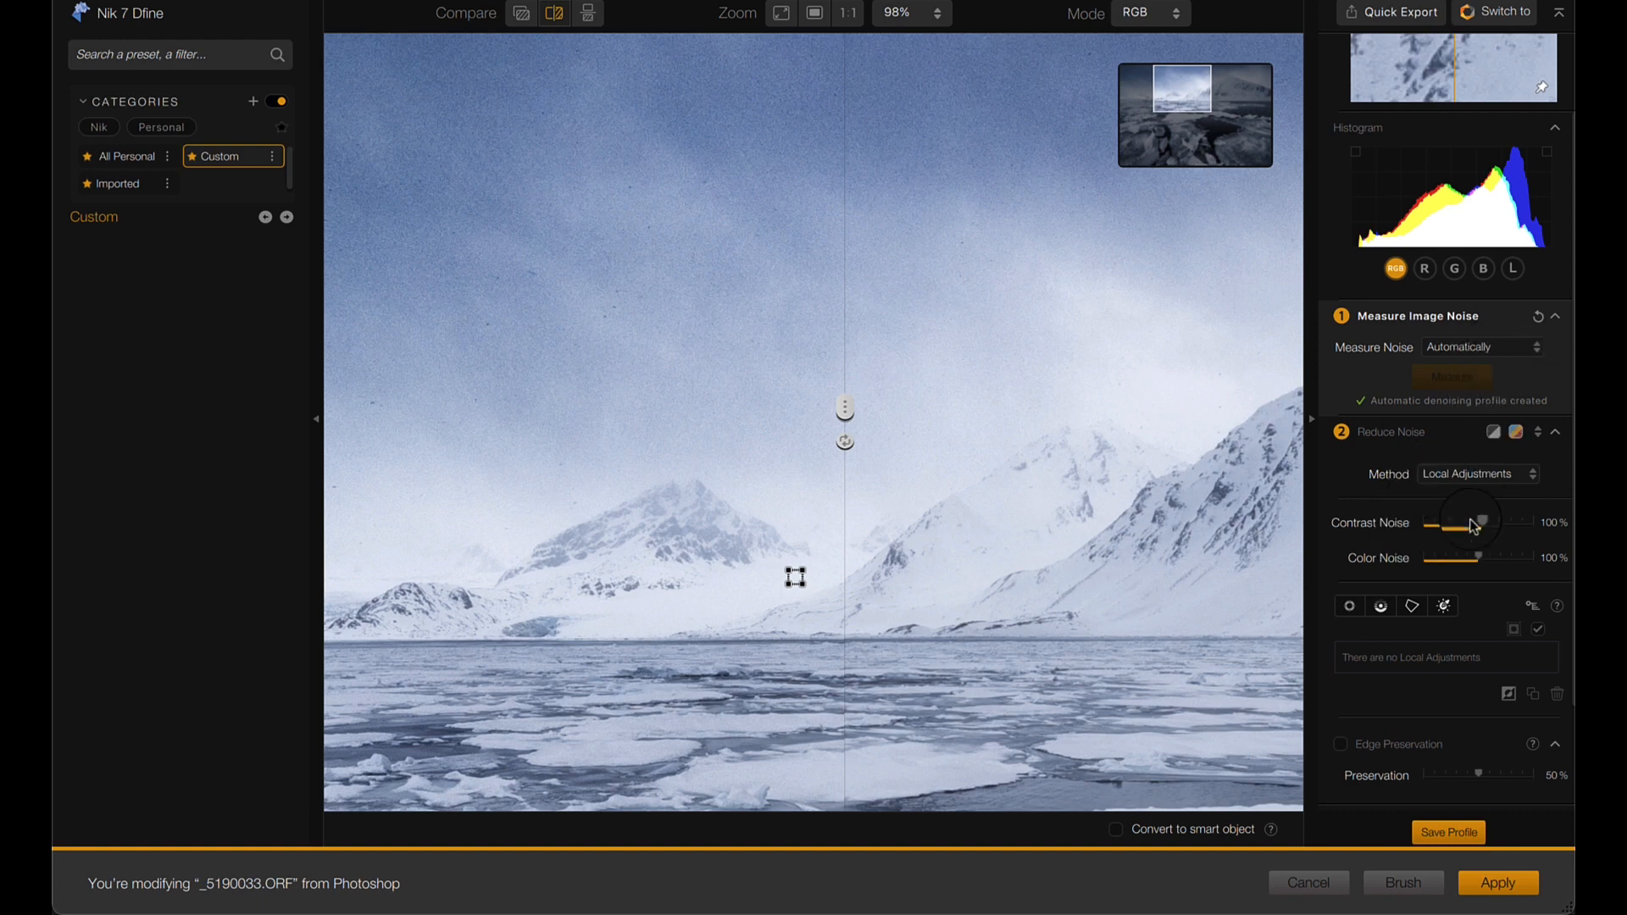
{"action": "left_click", "coordinate": [1505, 521]}
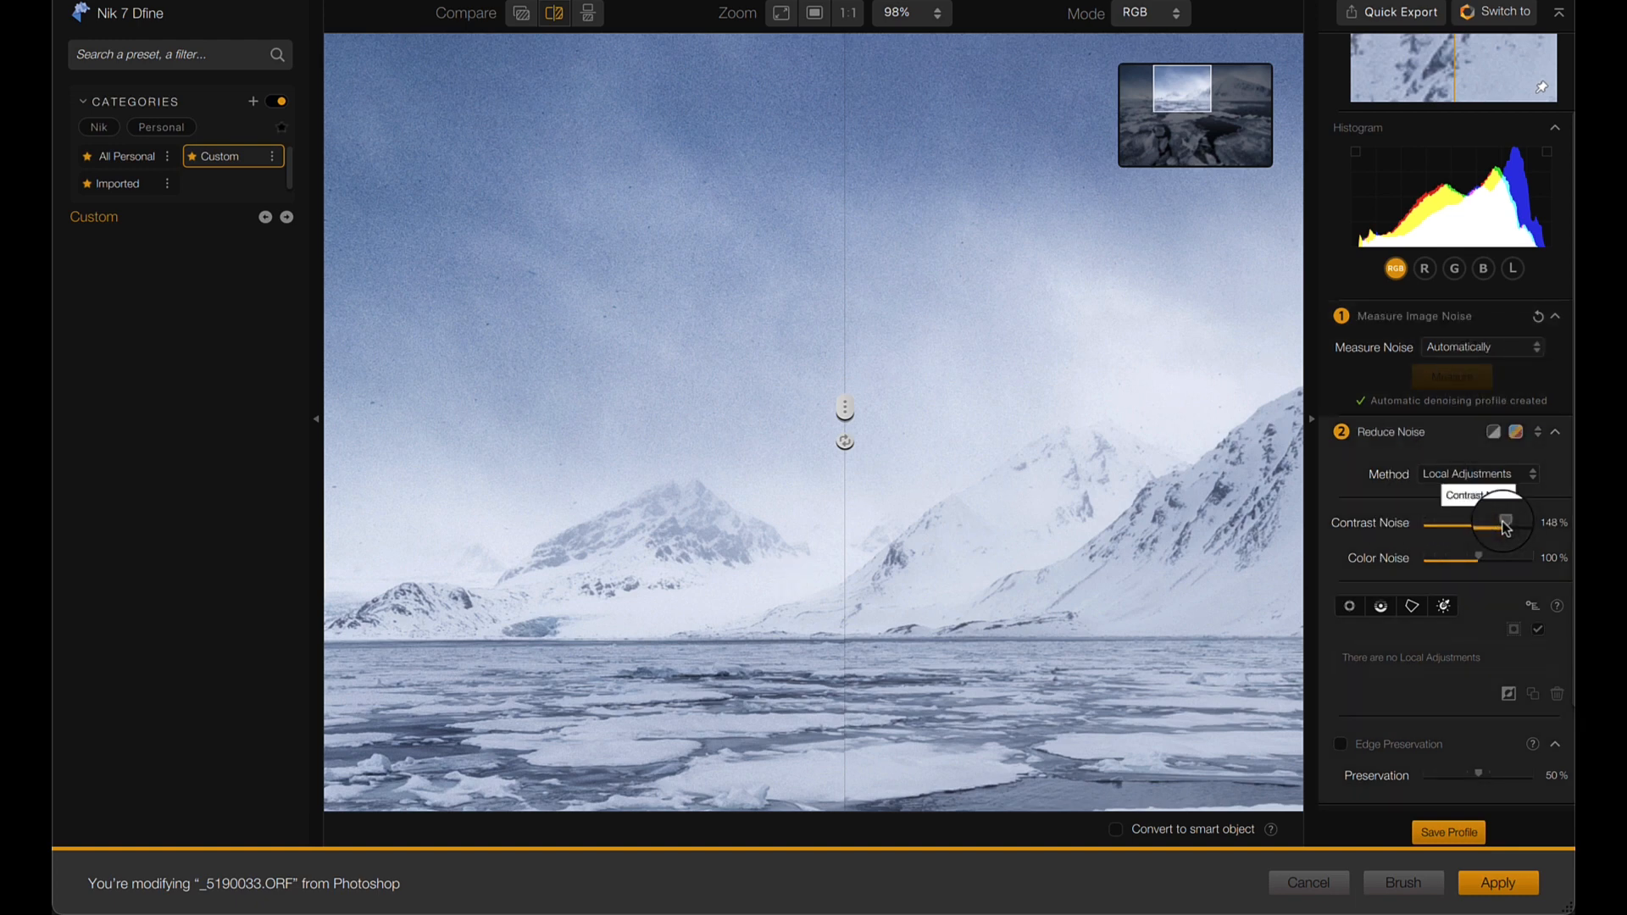
{"action": "mouse_move", "coordinate": [1502, 521]}
{"action": "left_mouse_down"}
{"action": "mouse_move", "coordinate": [1436, 521]}
{"action": "mouse_move", "coordinate": [1574, 521]}
{"action": "mouse_move", "coordinate": [1479, 520]}
{"action": "left_mouse_up"}
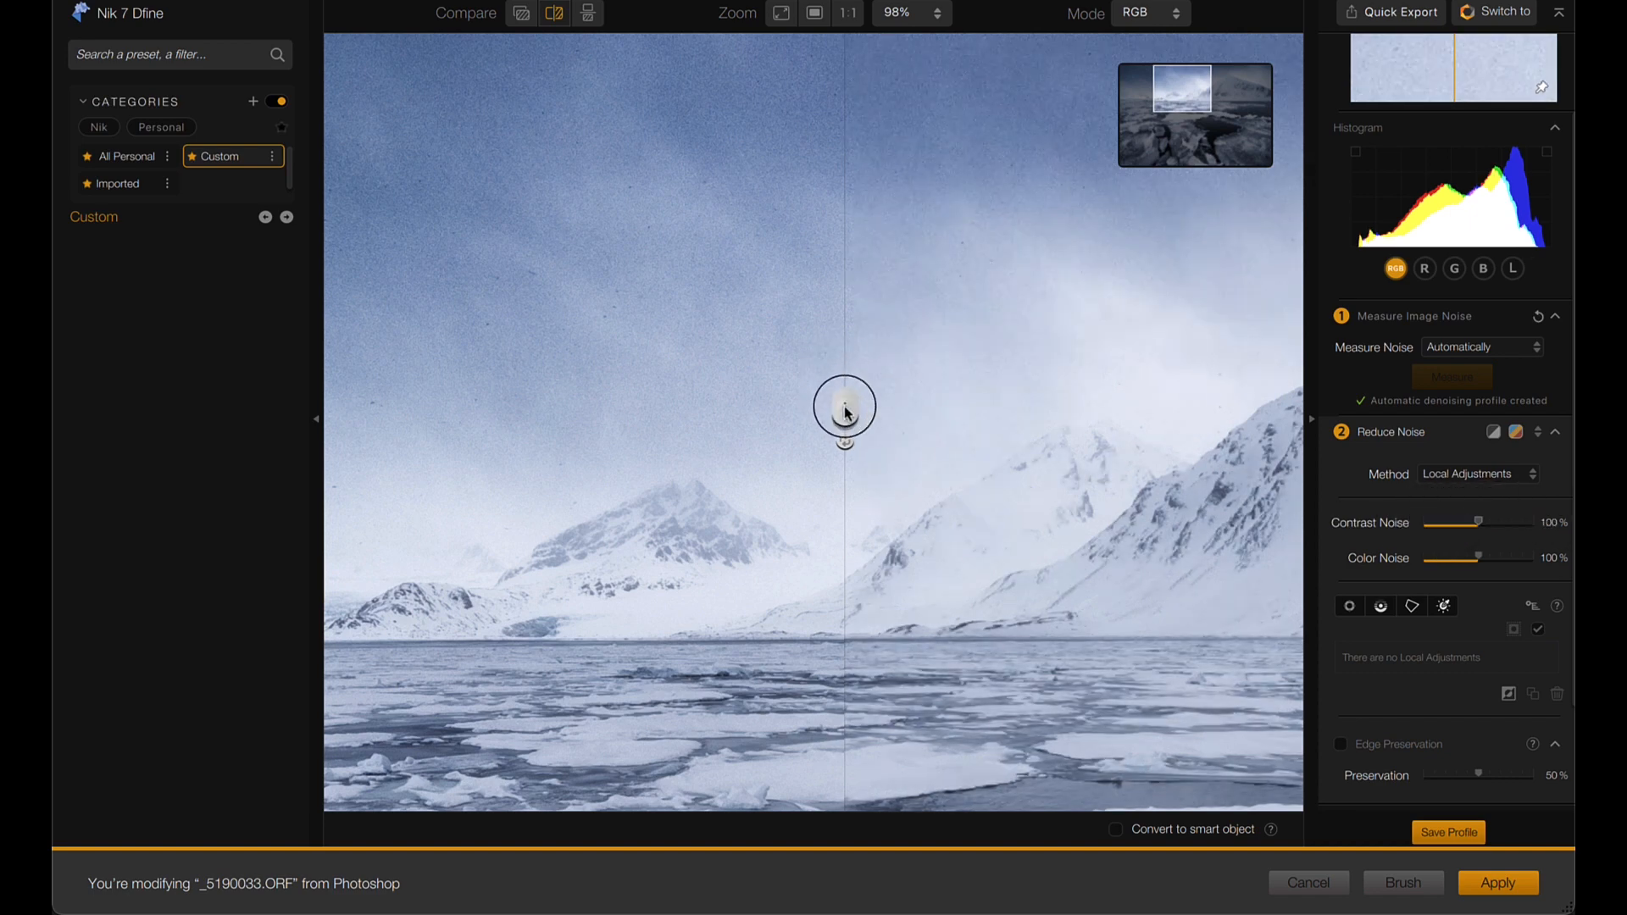
- Switch the noise measurement to Manually and measure a small patch of bright sky beside the large mountain's left slope
{"action": "scroll", "coordinate": [801, 377], "scroll_direction": "down", "scroll_amount": 2}
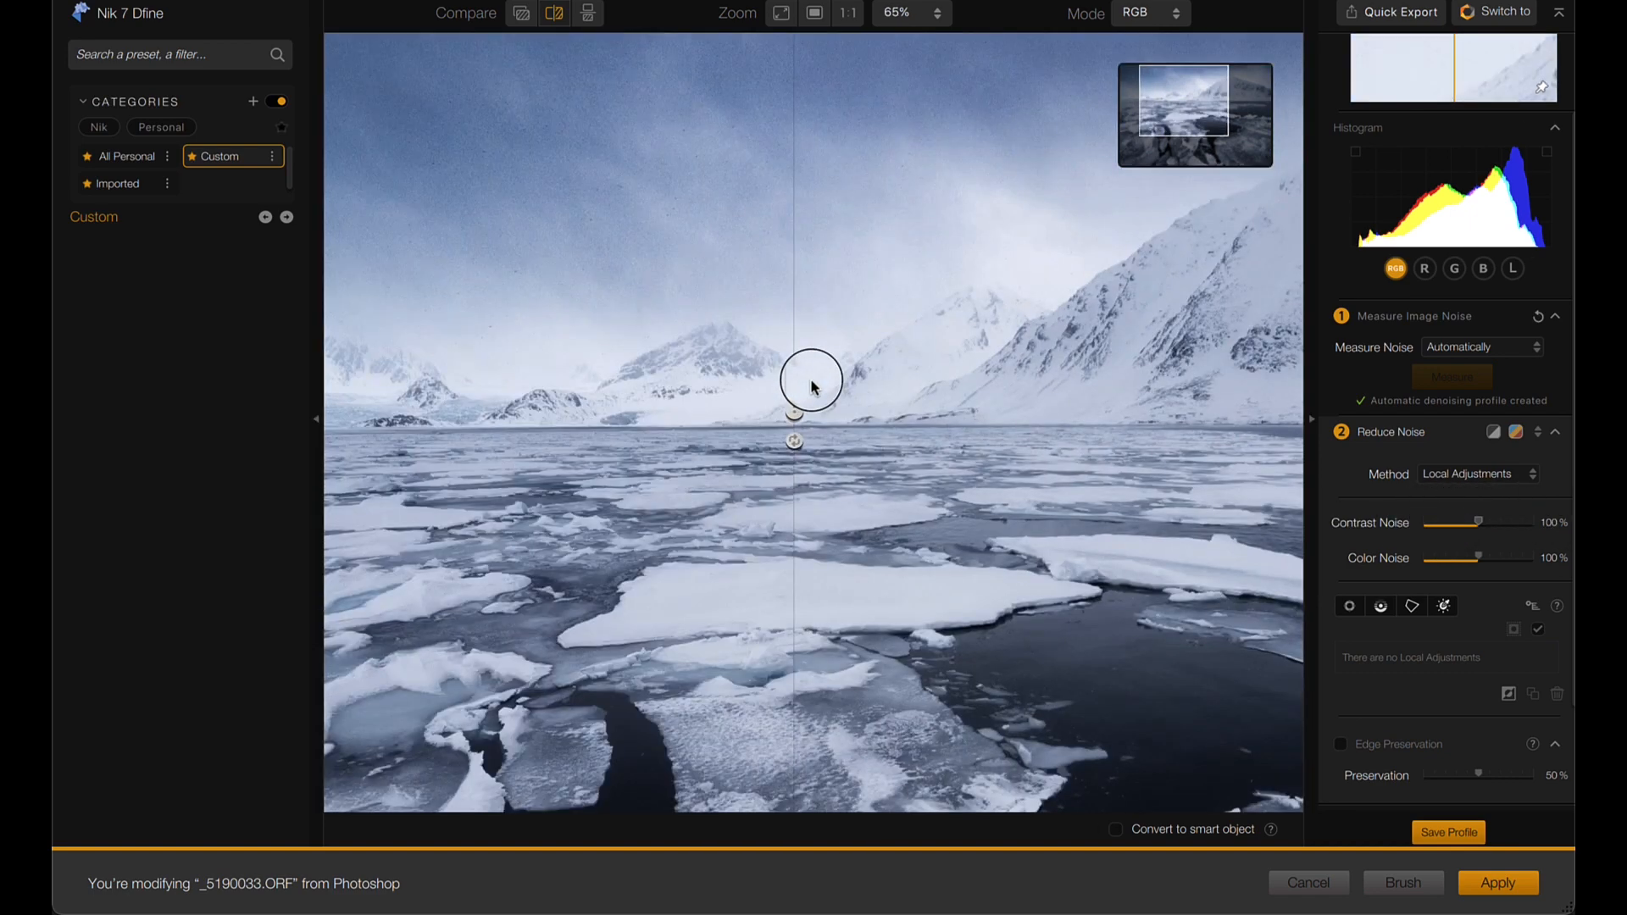
{"action": "scroll", "coordinate": [841, 388], "scroll_direction": "down", "scroll_amount": 3}
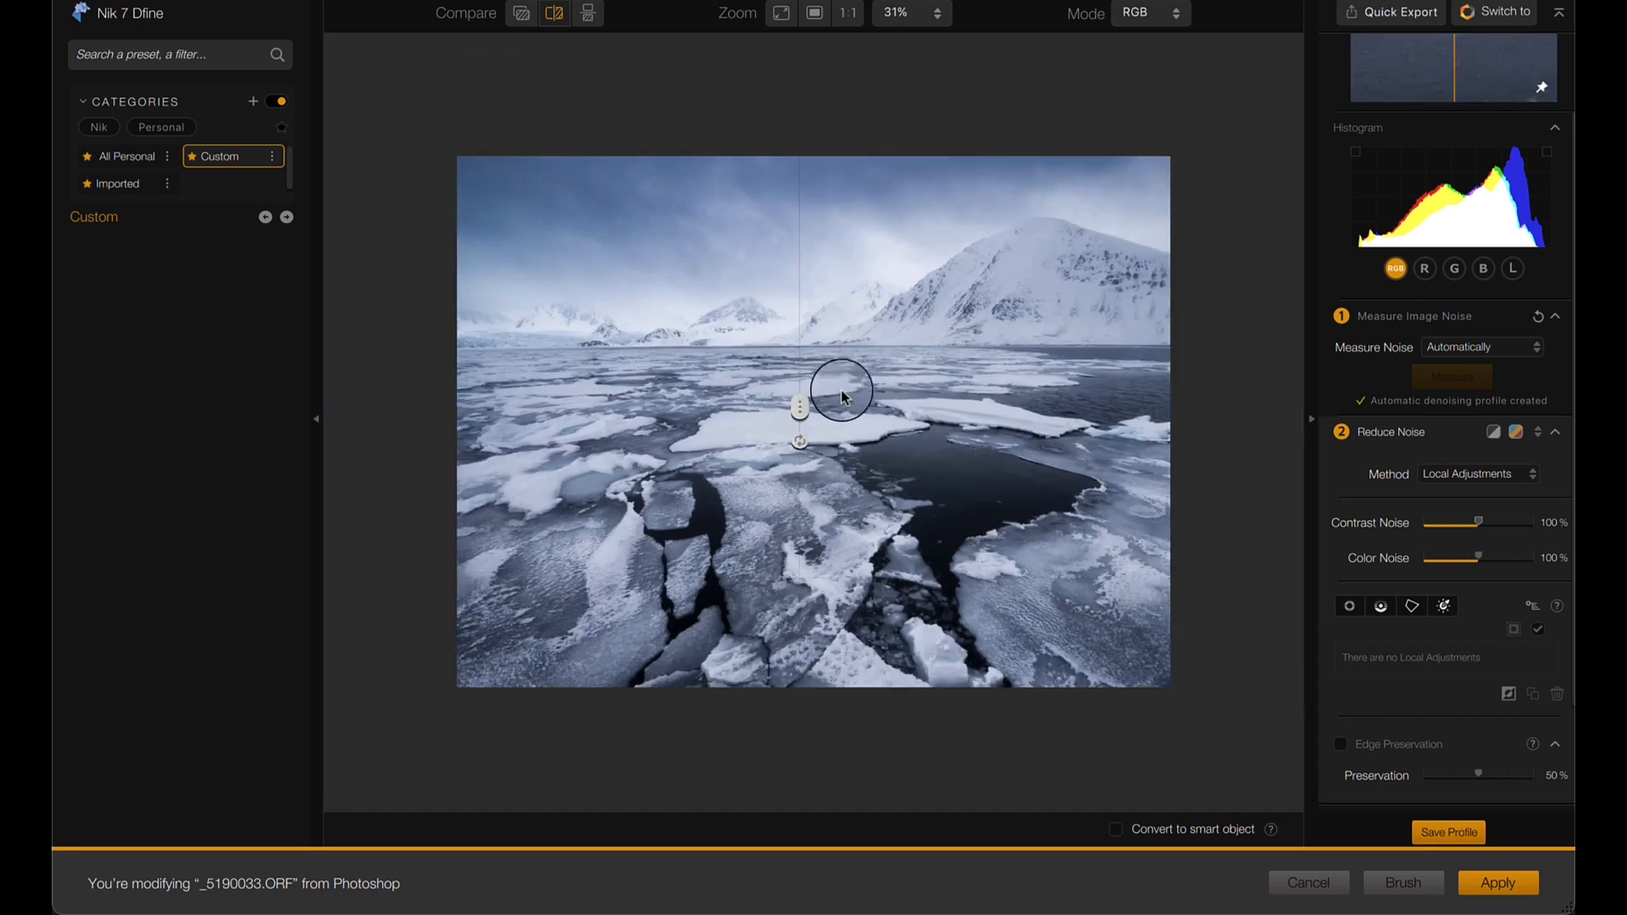
{"action": "scroll", "coordinate": [841, 390], "scroll_direction": "down", "scroll_amount": 1}
{"action": "left_click", "coordinate": [1468, 349]}
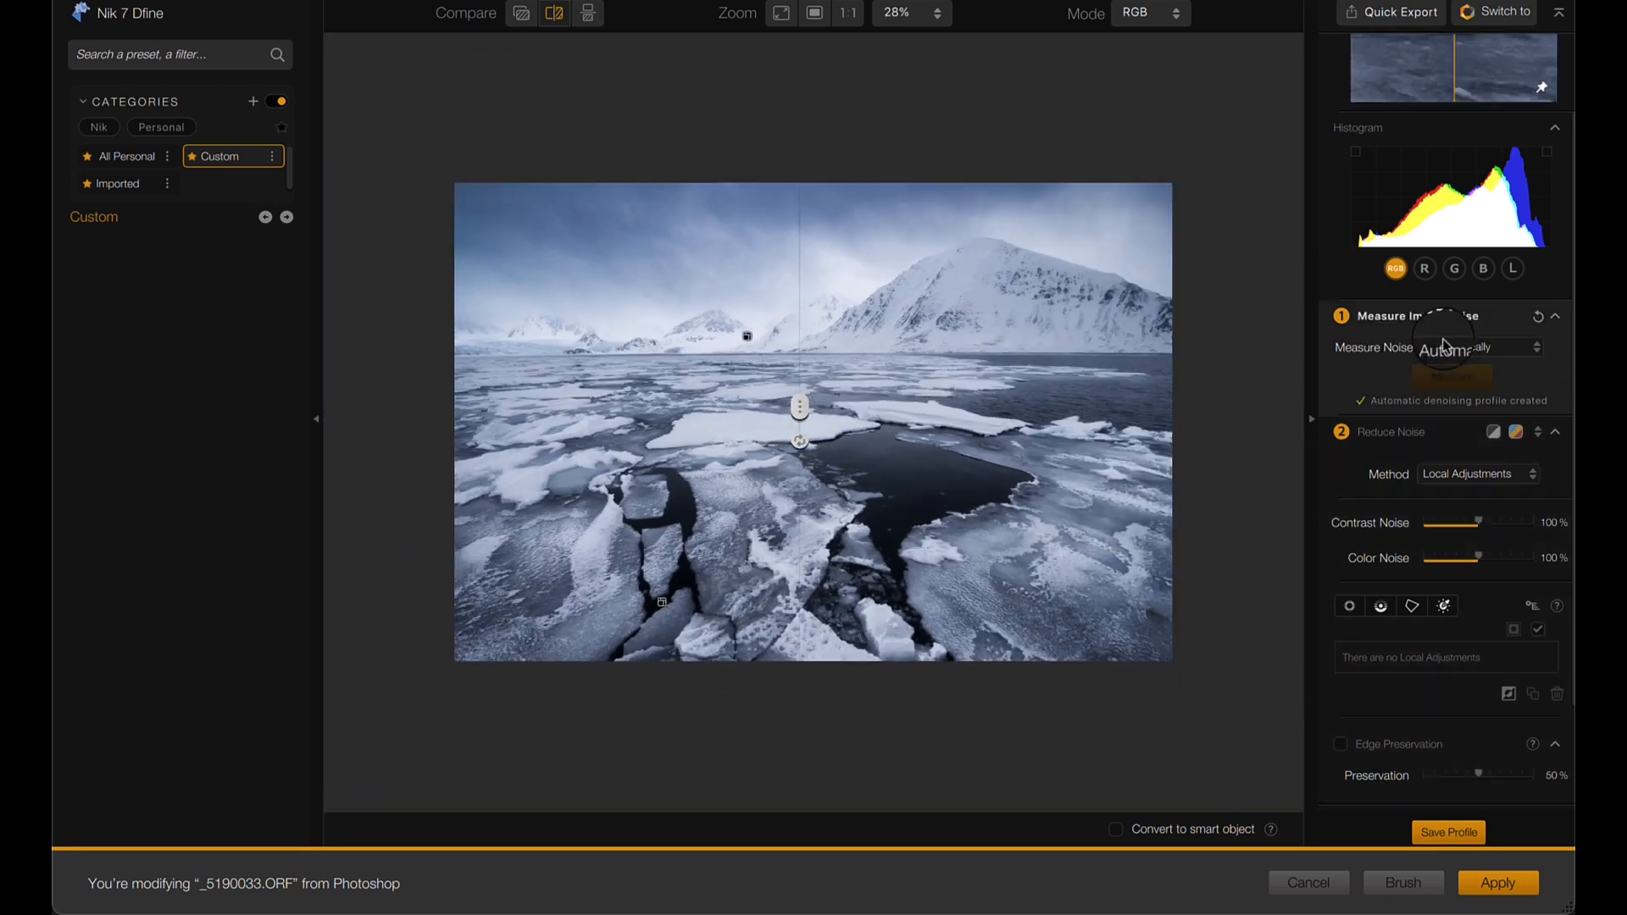
{"action": "left_click", "coordinate": [1456, 389]}
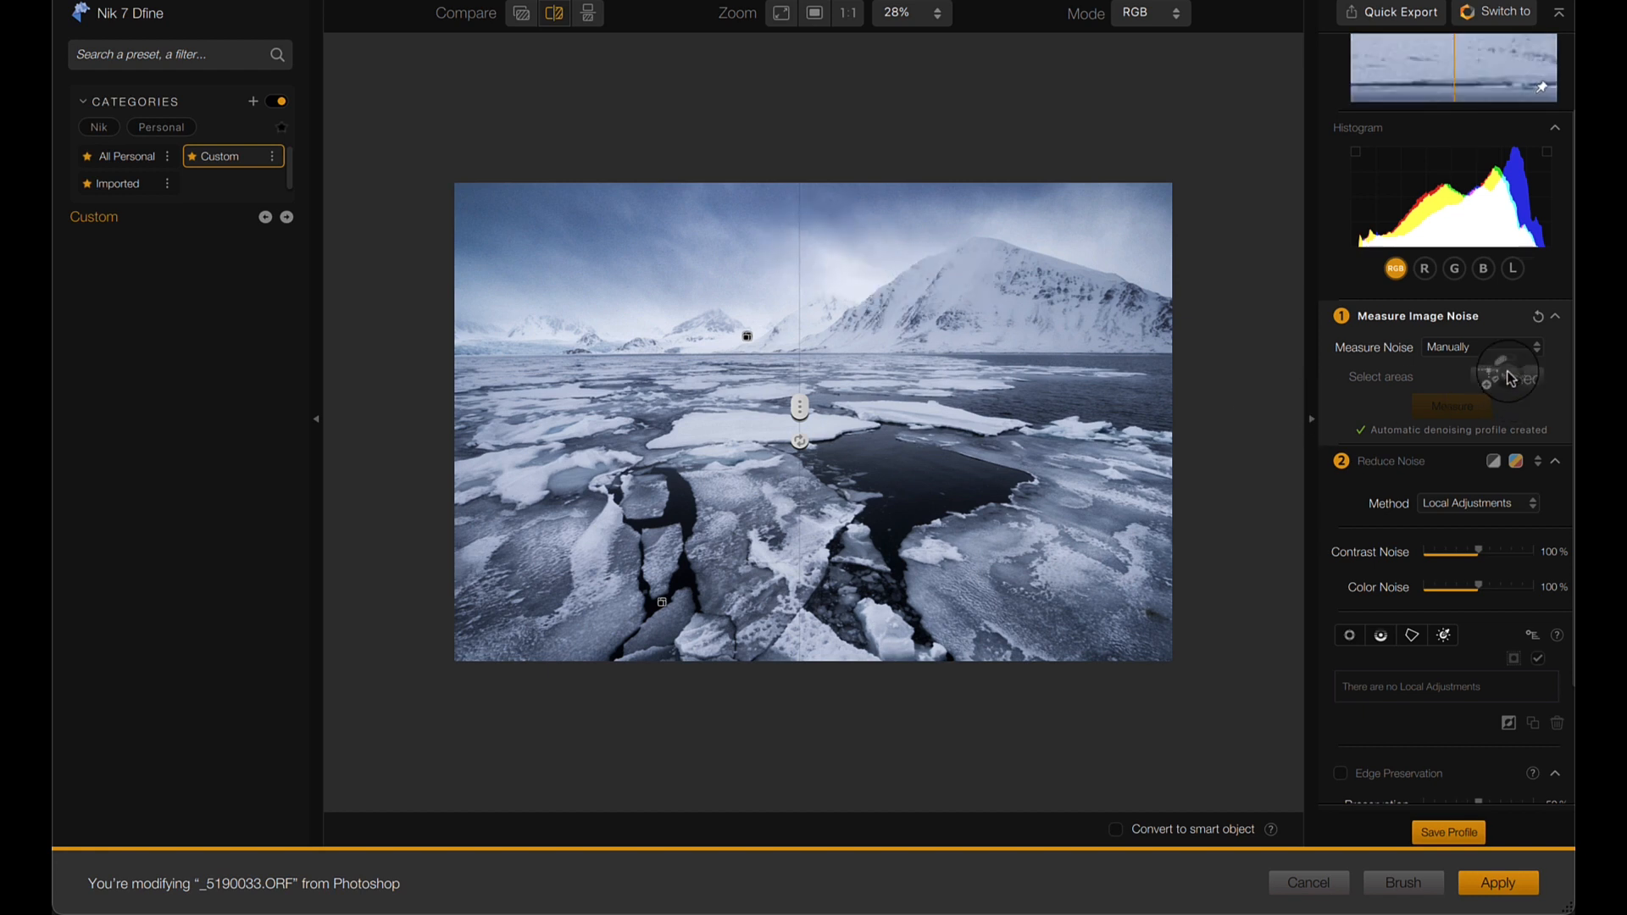
{"action": "left_click", "coordinate": [858, 260]}
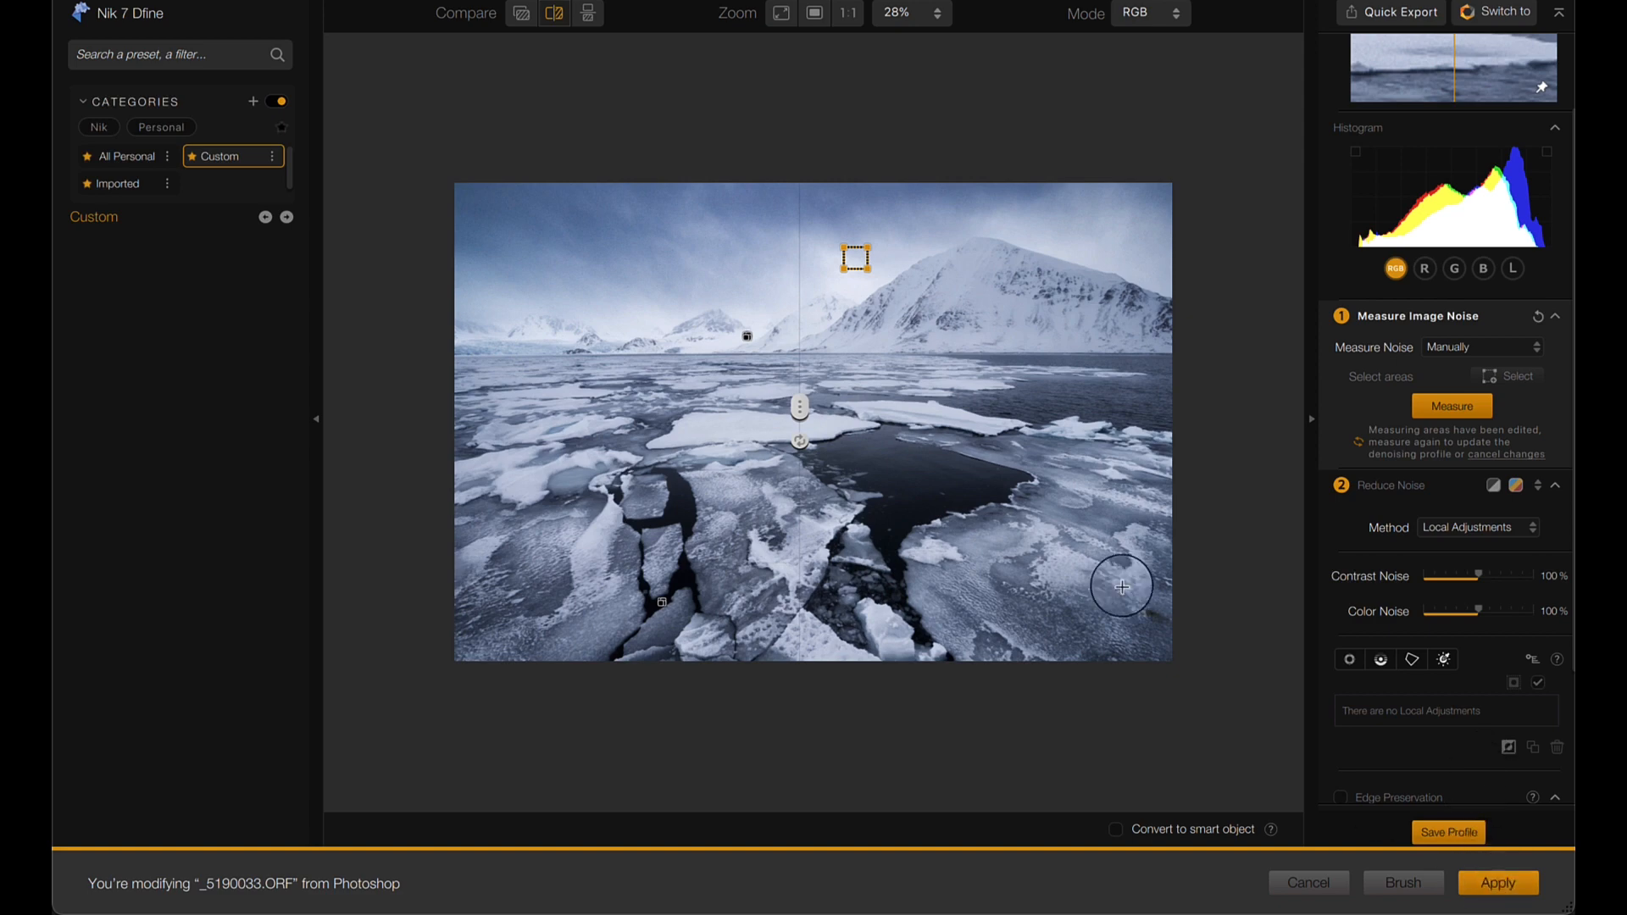
{"action": "mouse_move", "coordinate": [801, 407]}
{"action": "left_mouse_down"}
{"action": "mouse_move", "coordinate": [882, 410]}
{"action": "mouse_move", "coordinate": [797, 407]}
{"action": "left_mouse_up"}
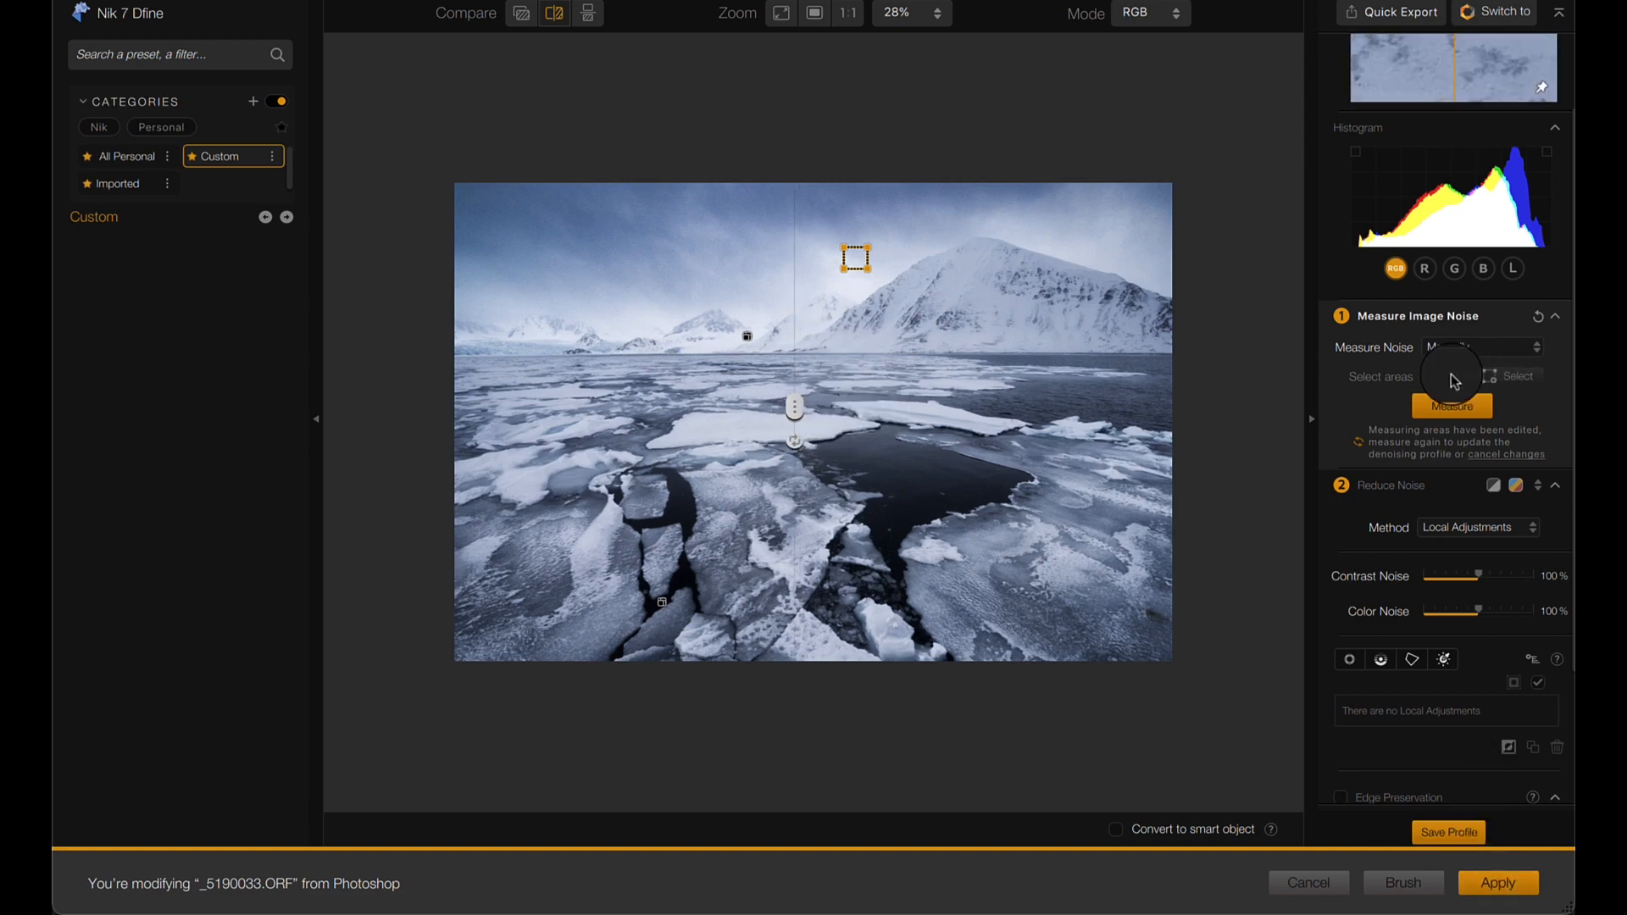
{"action": "left_click", "coordinate": [1452, 406]}
- Compare the manual denoising on the sky and mountain, then shrink the sky measuring area and measure it again
{"action": "scroll", "coordinate": [952, 299], "scroll_direction": "up", "scroll_amount": 3}
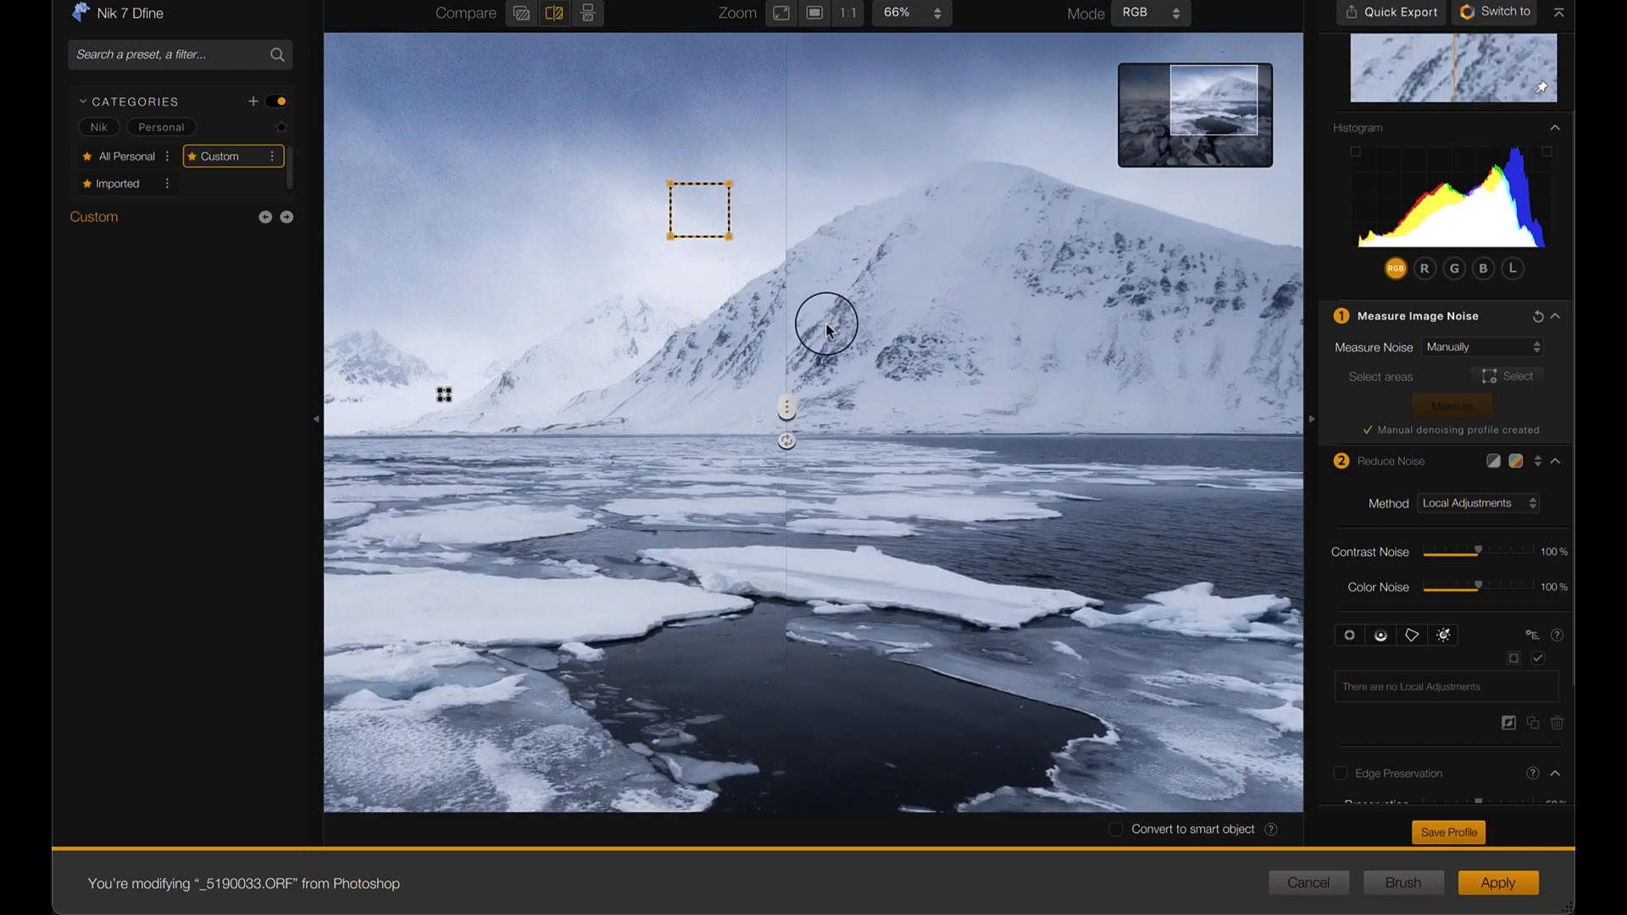
{"action": "left_click_drag", "start_coordinate": [786, 408], "coordinate": [904, 298]}
{"action": "scroll", "coordinate": [729, 197], "scroll_direction": "up", "scroll_amount": 2}
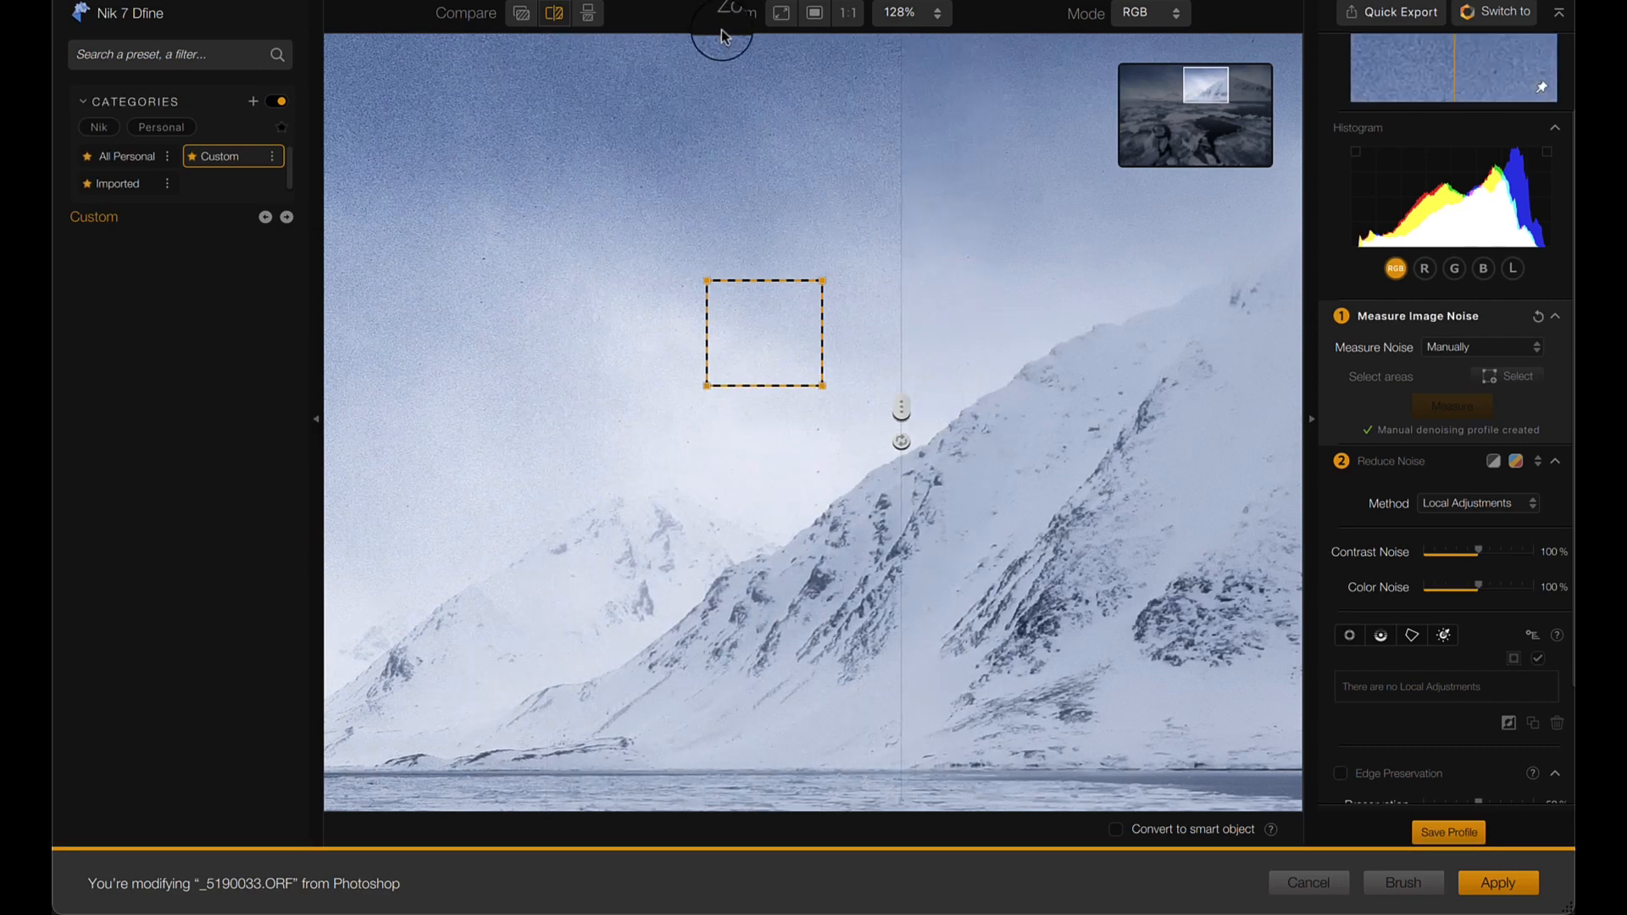
{"action": "left_click_drag", "start_coordinate": [898, 407], "coordinate": [522, 327]}
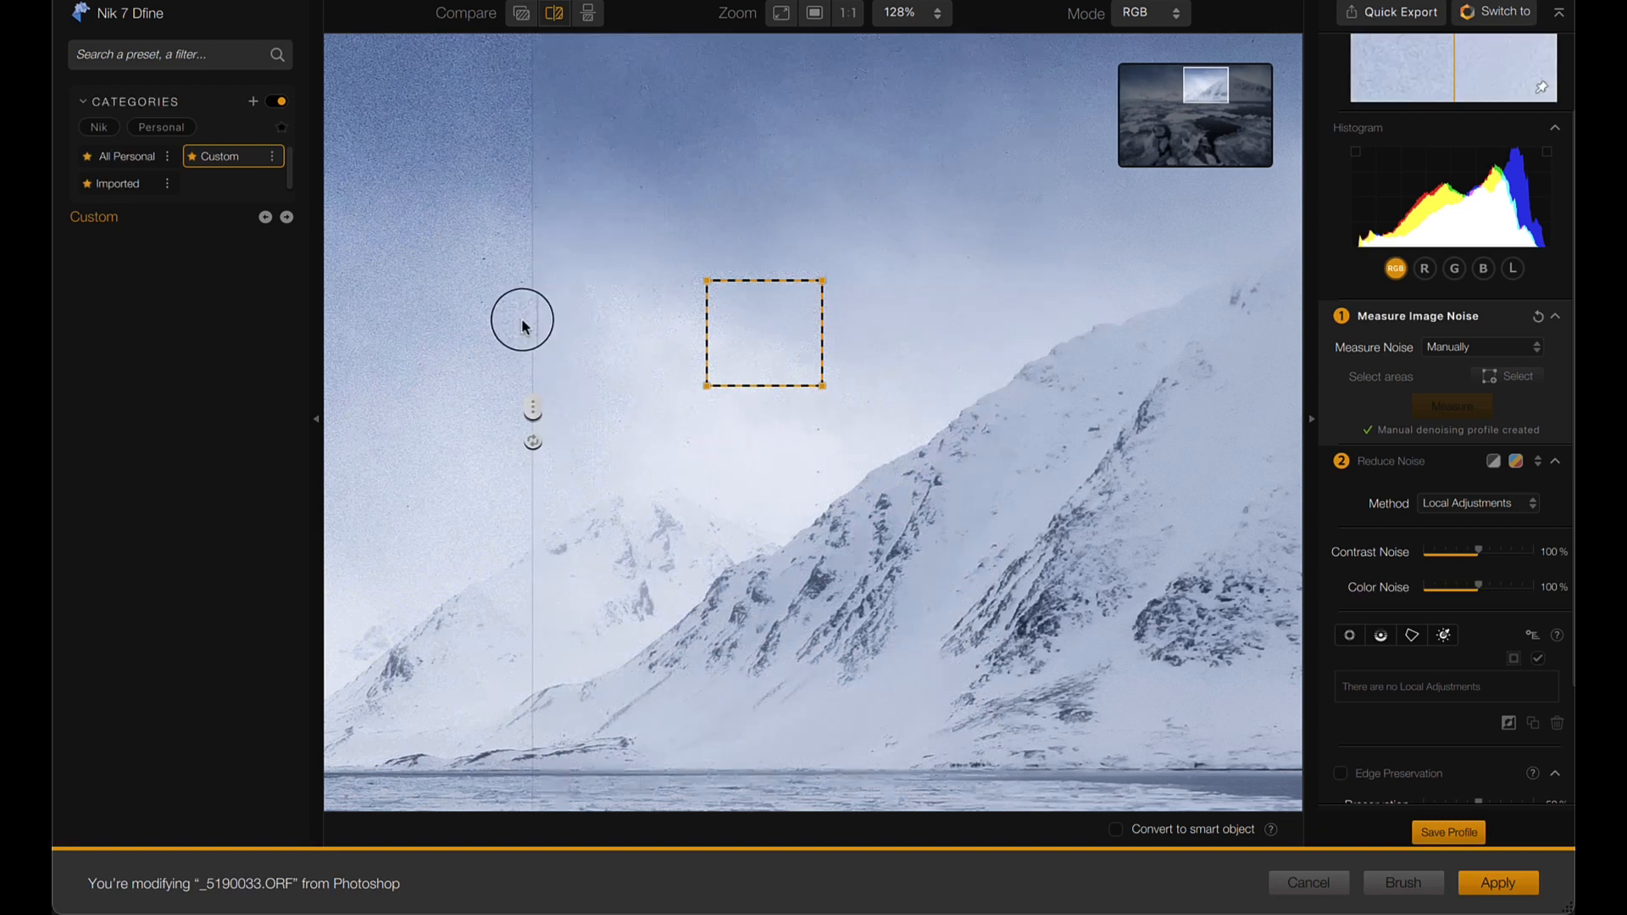
{"action": "left_click_drag", "start_coordinate": [822, 280], "coordinate": [774, 327]}
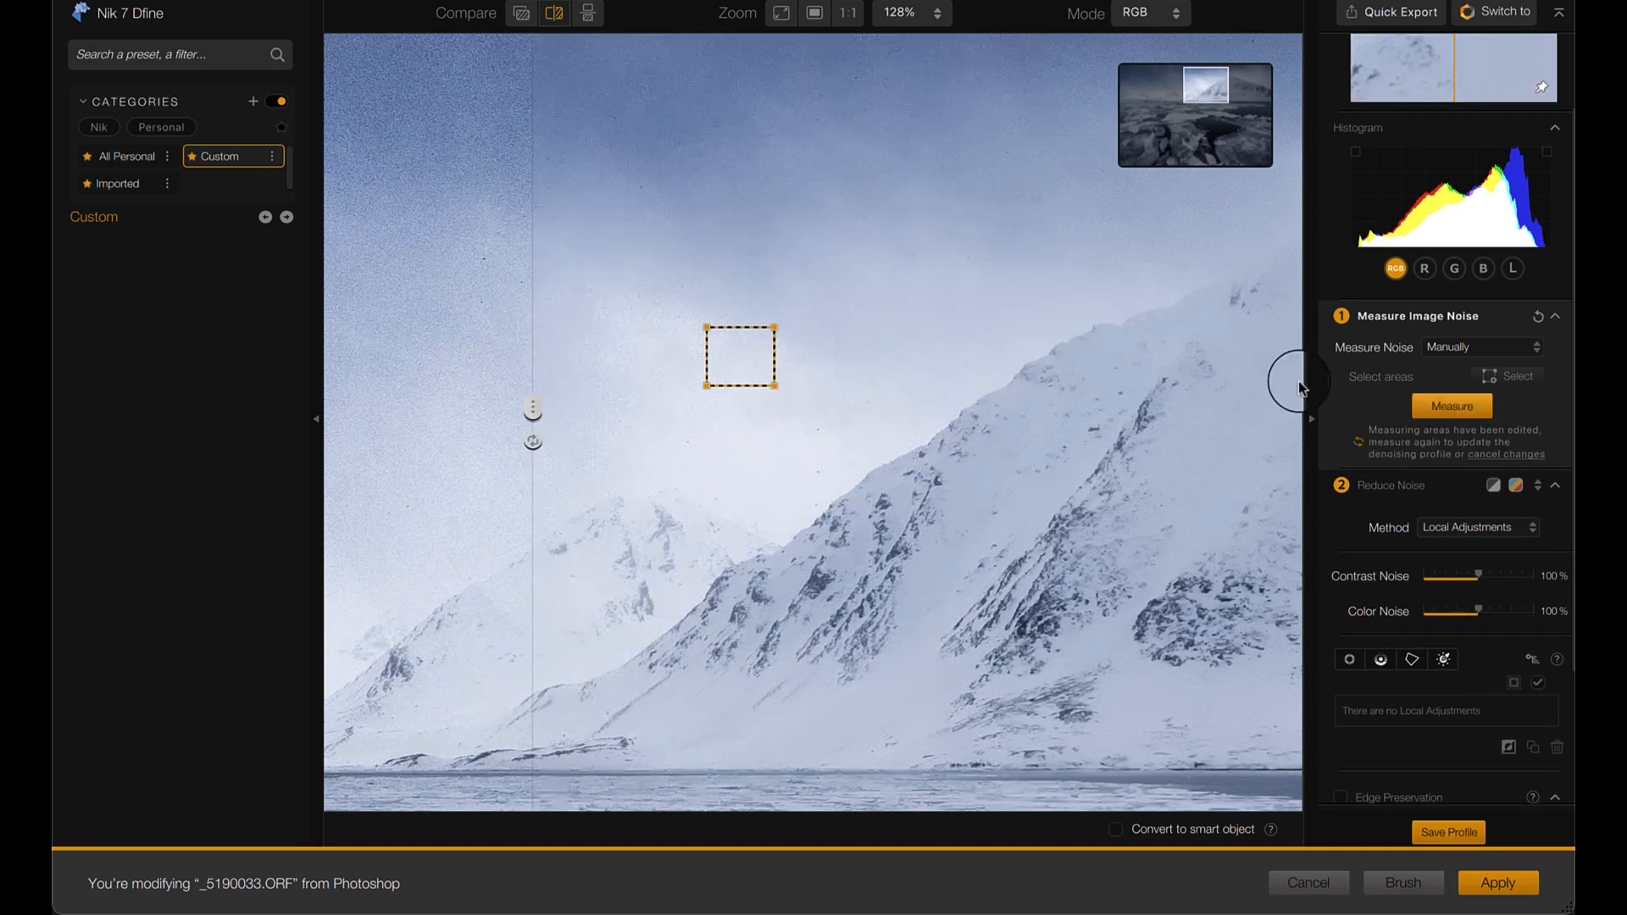
{"action": "left_click", "coordinate": [1470, 411]}
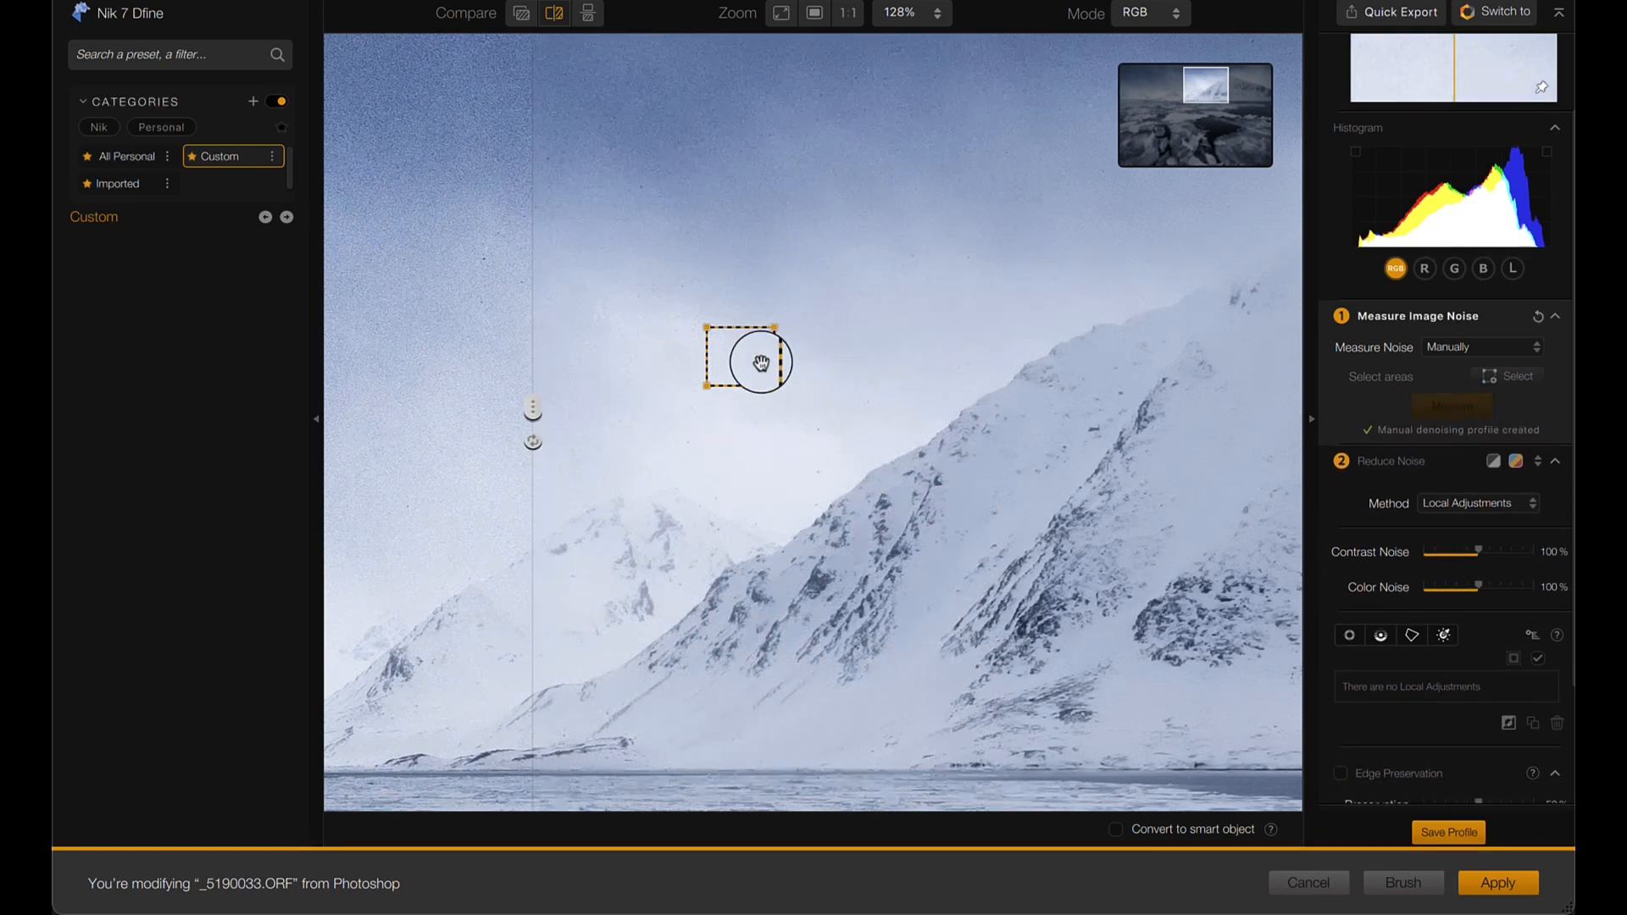
- Move the measuring area up into the darker sky, measure the noise there, and compare the denoised result
{"action": "left_click_drag", "start_coordinate": [748, 370], "coordinate": [679, 144]}
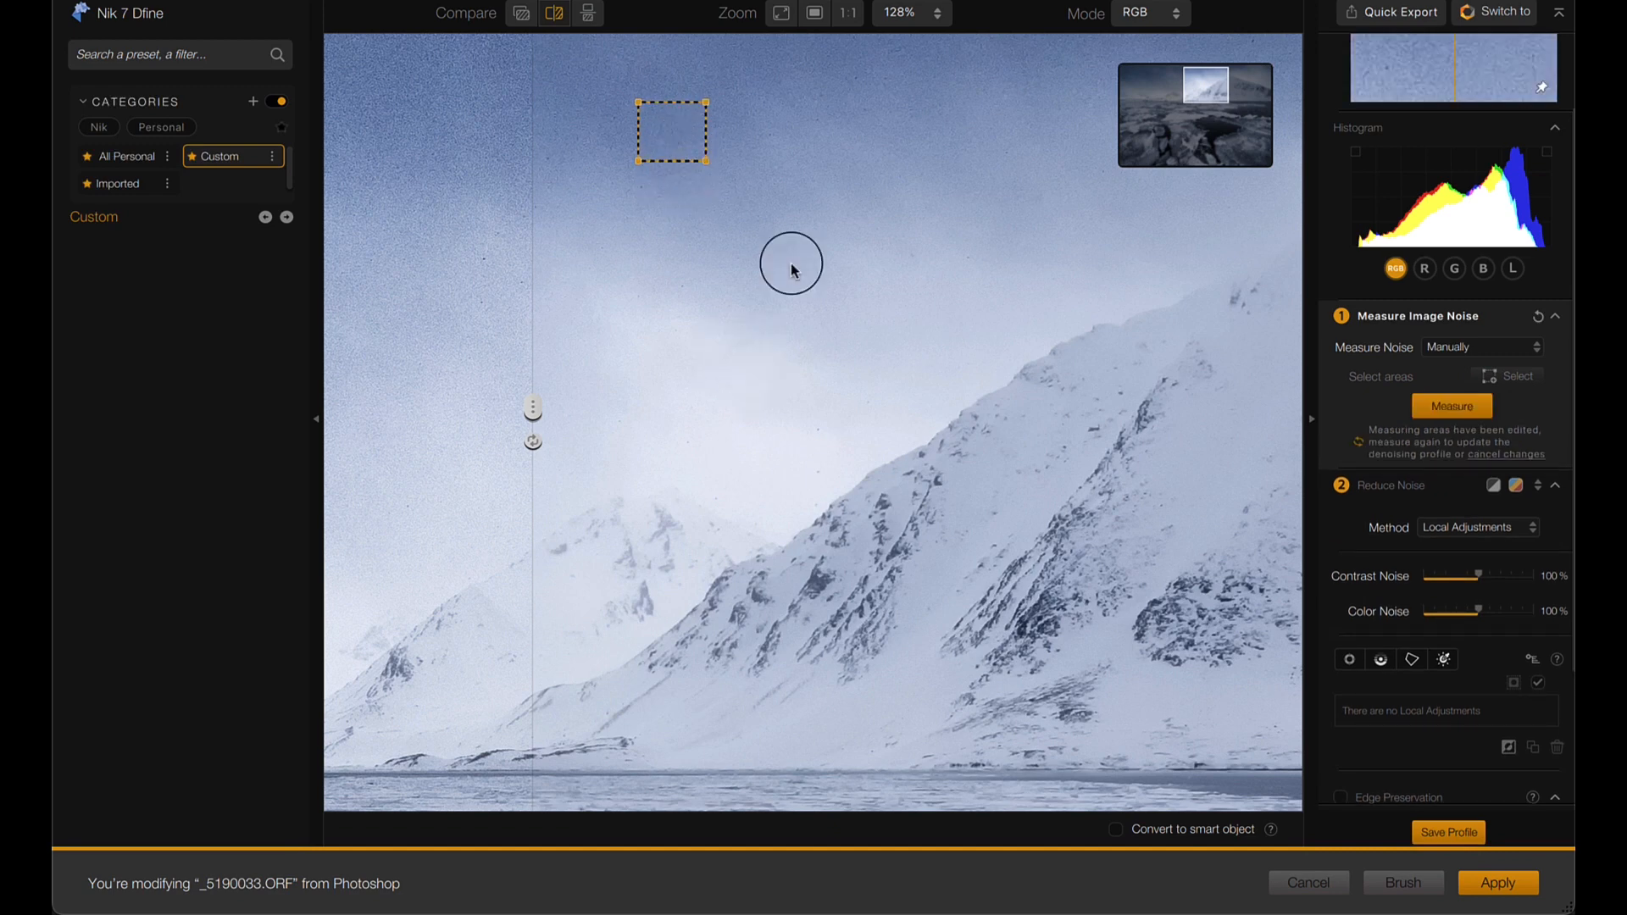
{"action": "left_click", "coordinate": [1467, 415]}
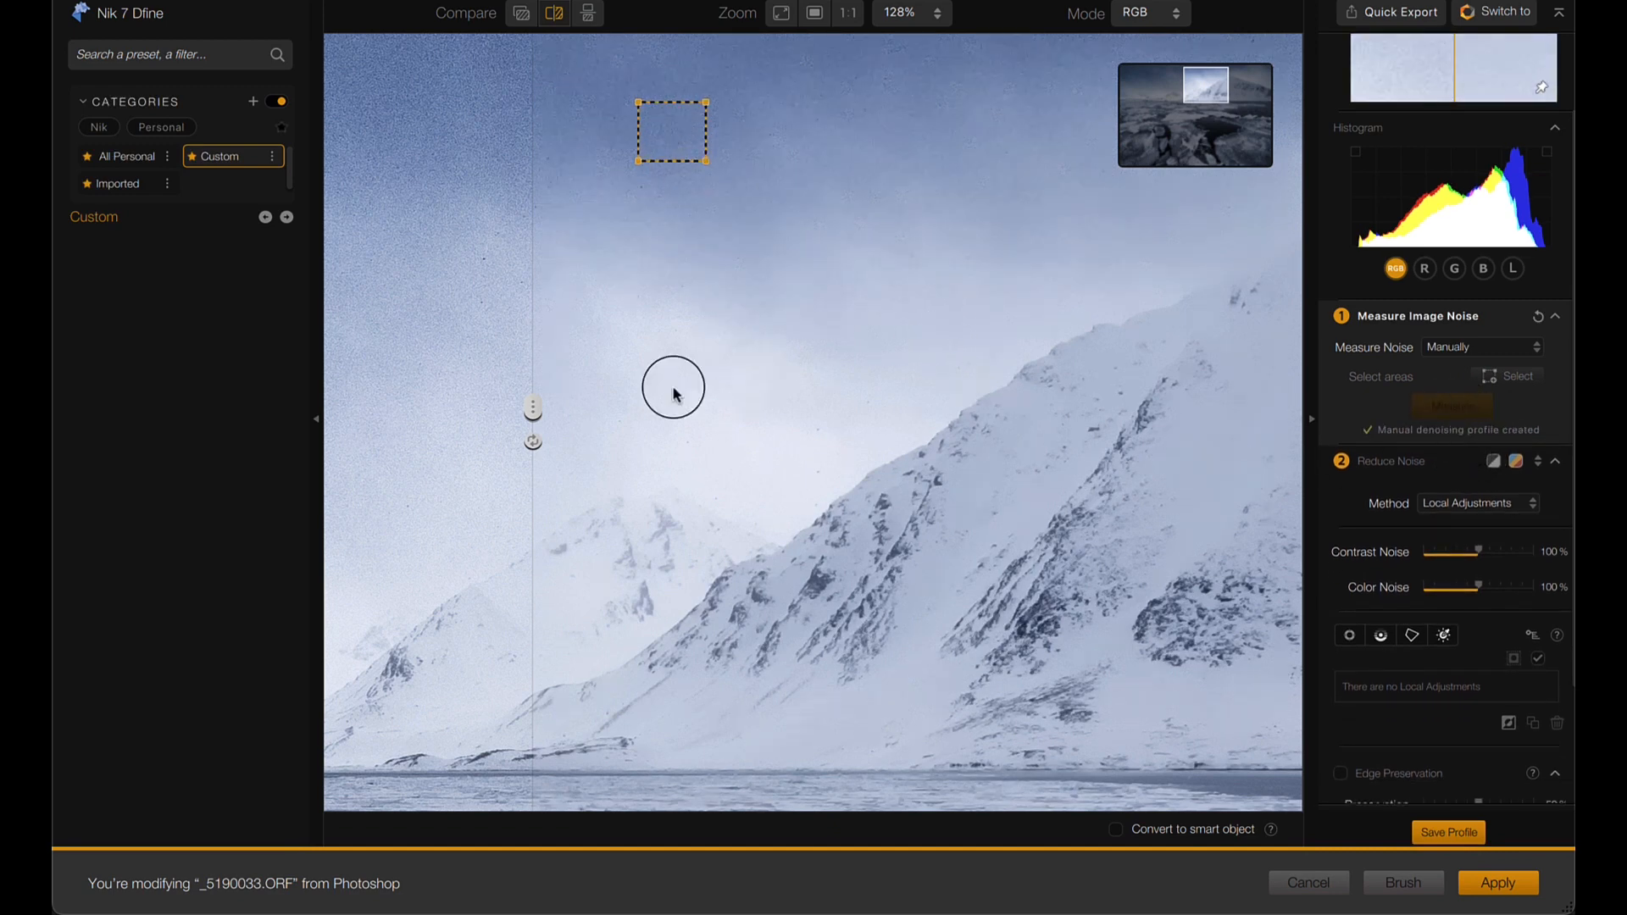
{"action": "left_click_drag", "start_coordinate": [532, 405], "coordinate": [1116, 410]}
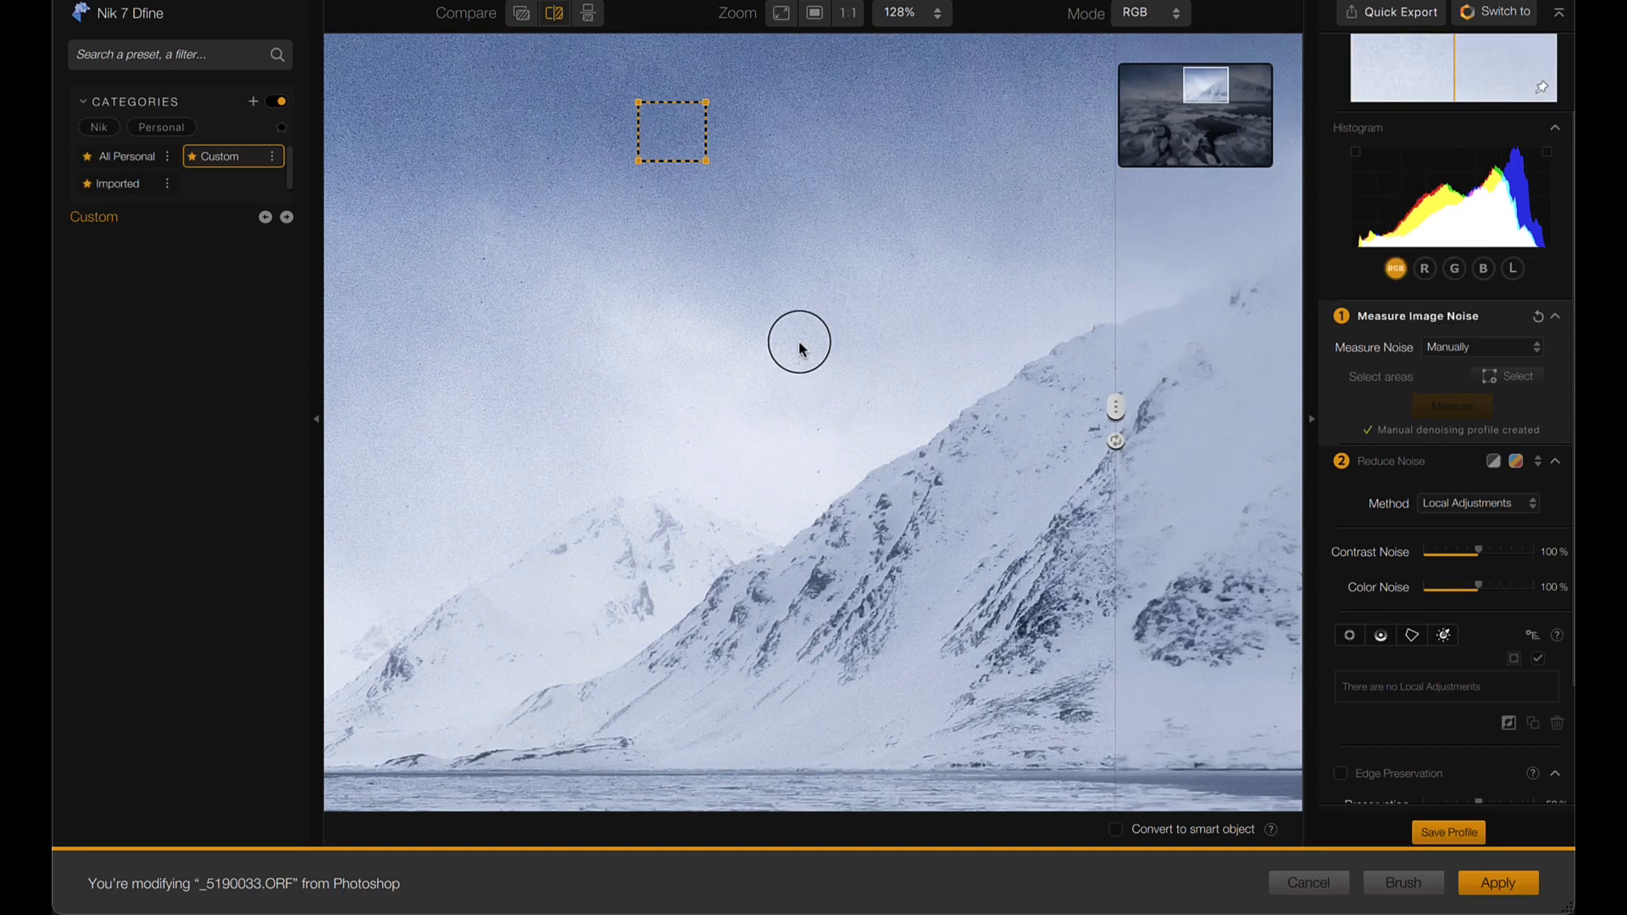
{"action": "scroll", "coordinate": [798, 351], "scroll_direction": "down", "scroll_amount": 5}
{"action": "scroll", "coordinate": [794, 355], "scroll_direction": "up", "scroll_amount": 3}
{"action": "scroll", "coordinate": [794, 354], "scroll_direction": "down", "scroll_amount": 2}
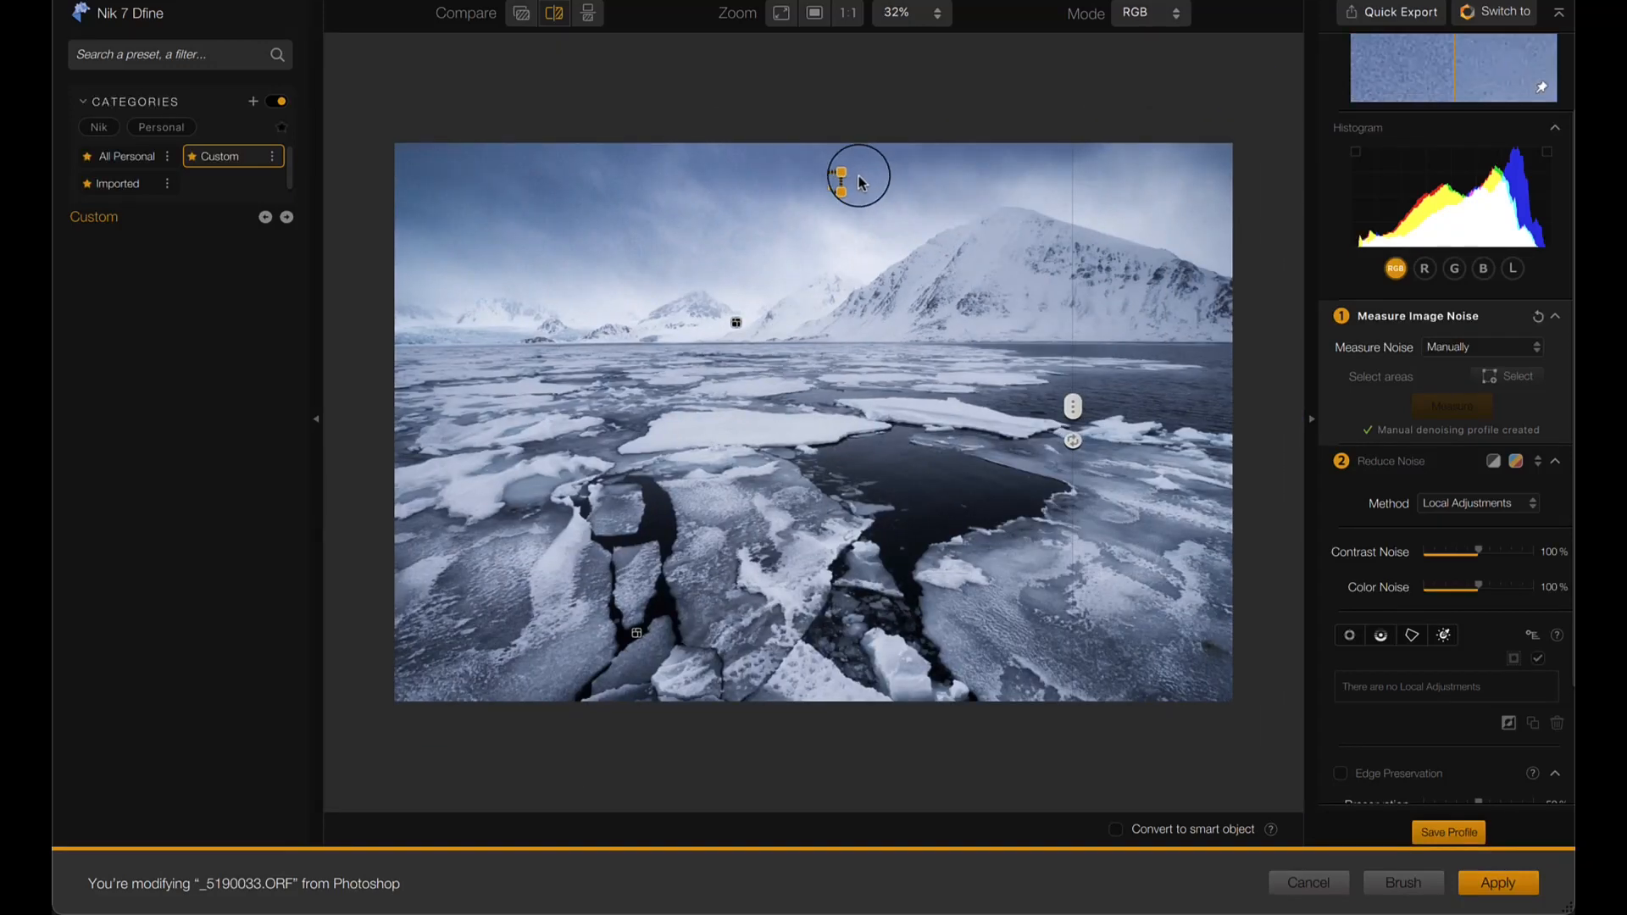
- Set the noise measurement back to Automatically, measure again, and apply the Dfine noise reduction
{"action": "left_click", "coordinate": [1466, 349]}
{"action": "left_click", "coordinate": [1468, 369]}
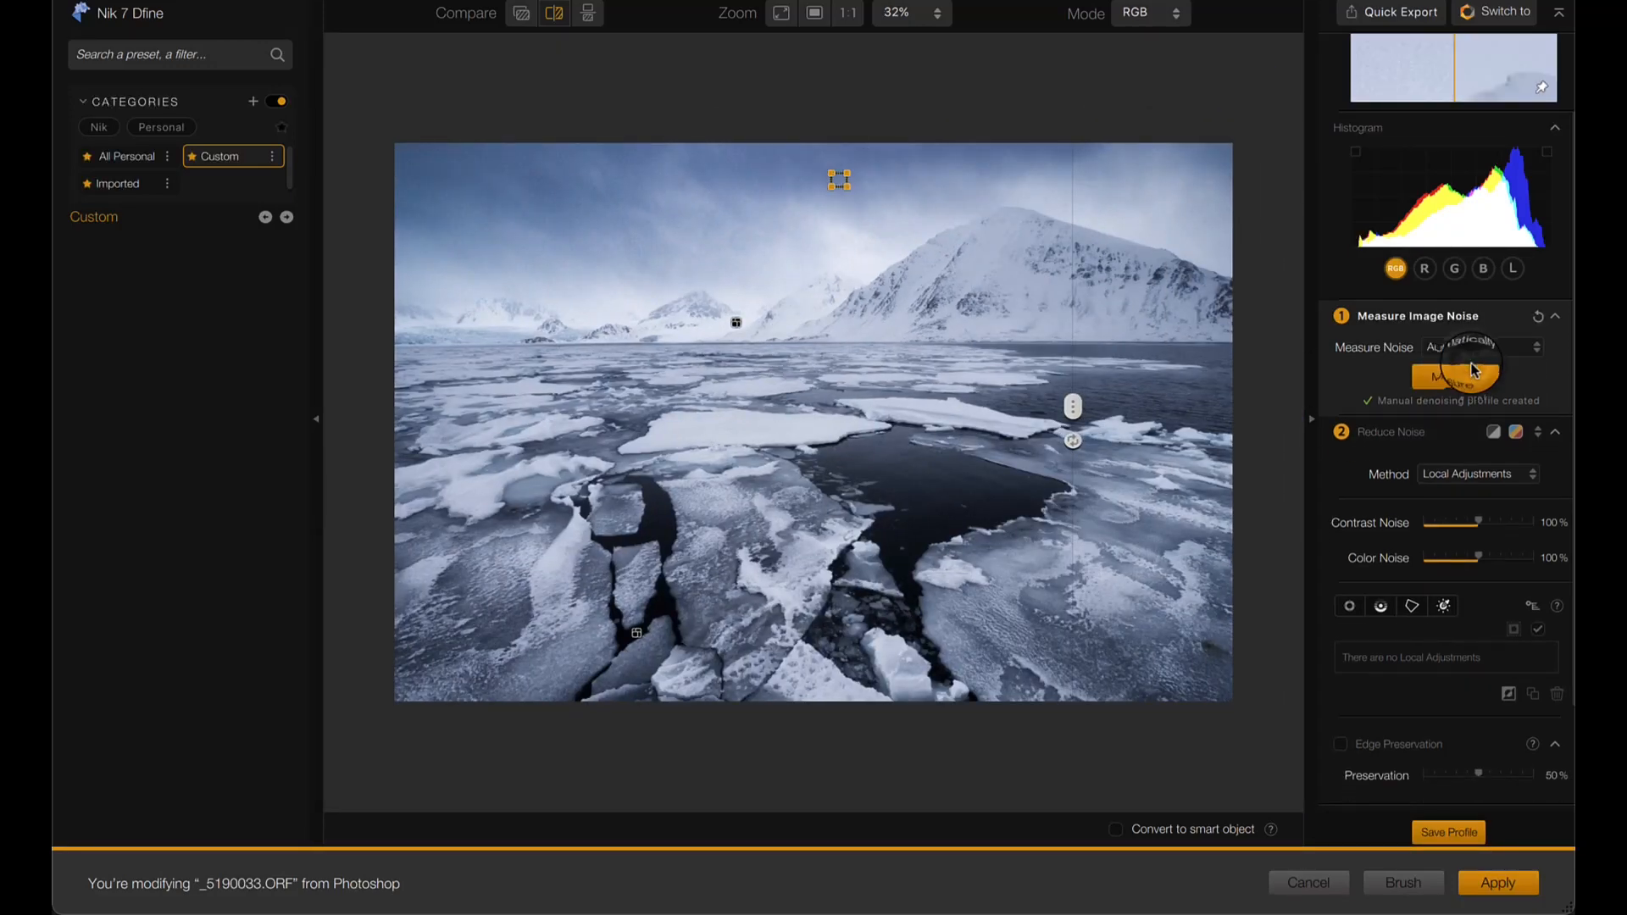
{"action": "left_click", "coordinate": [1460, 380]}
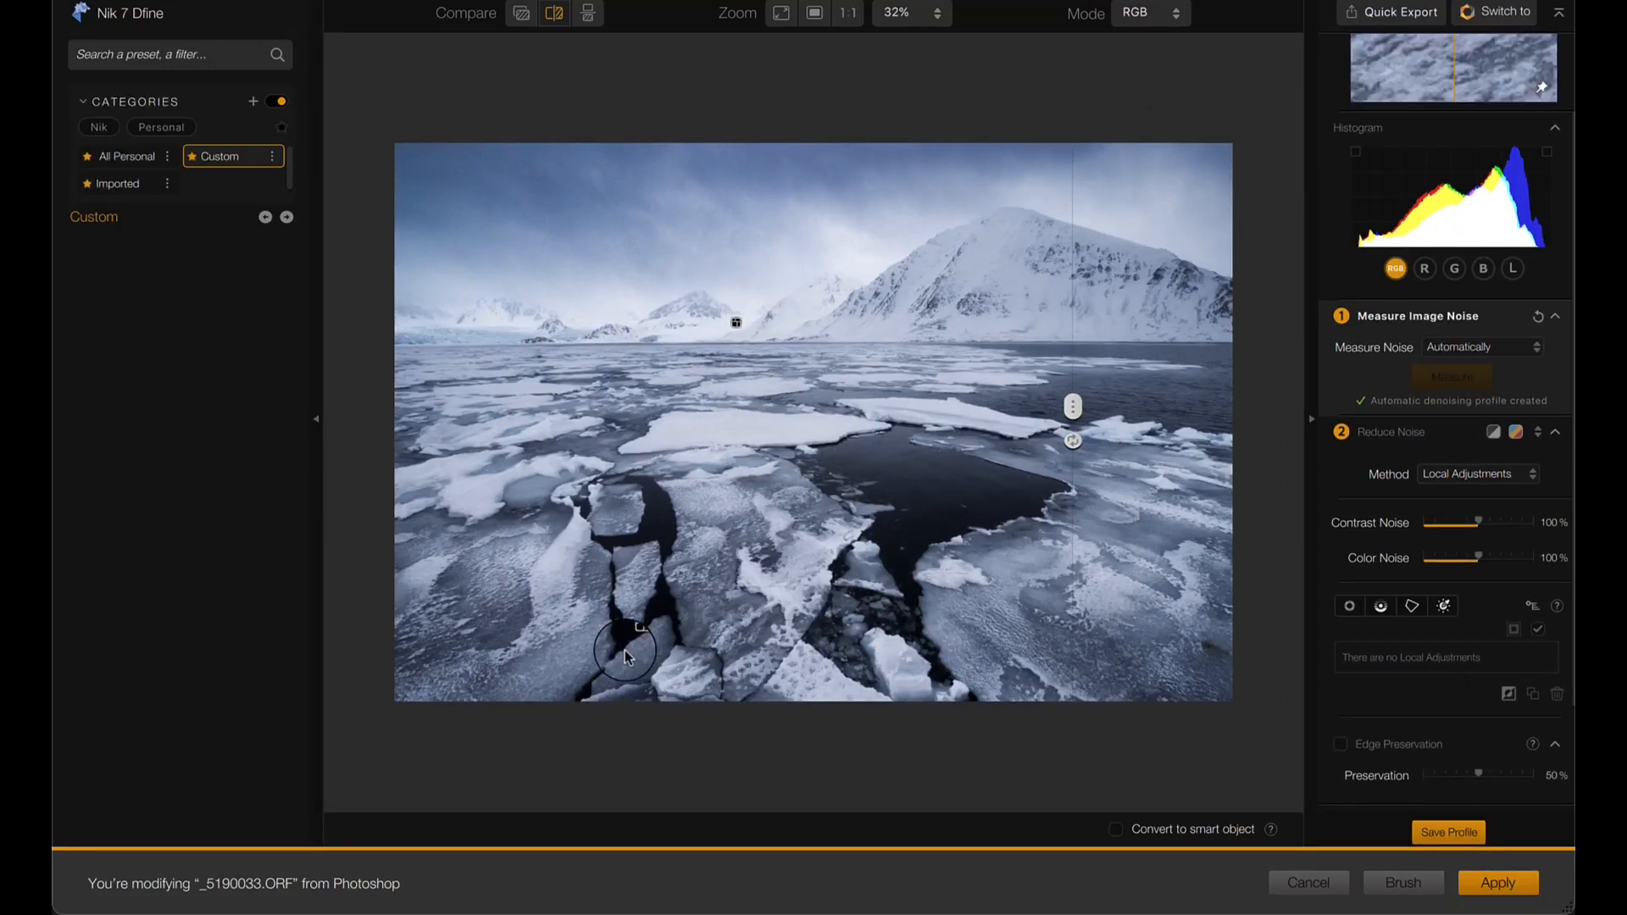
{"action": "left_click", "coordinate": [1482, 892]}
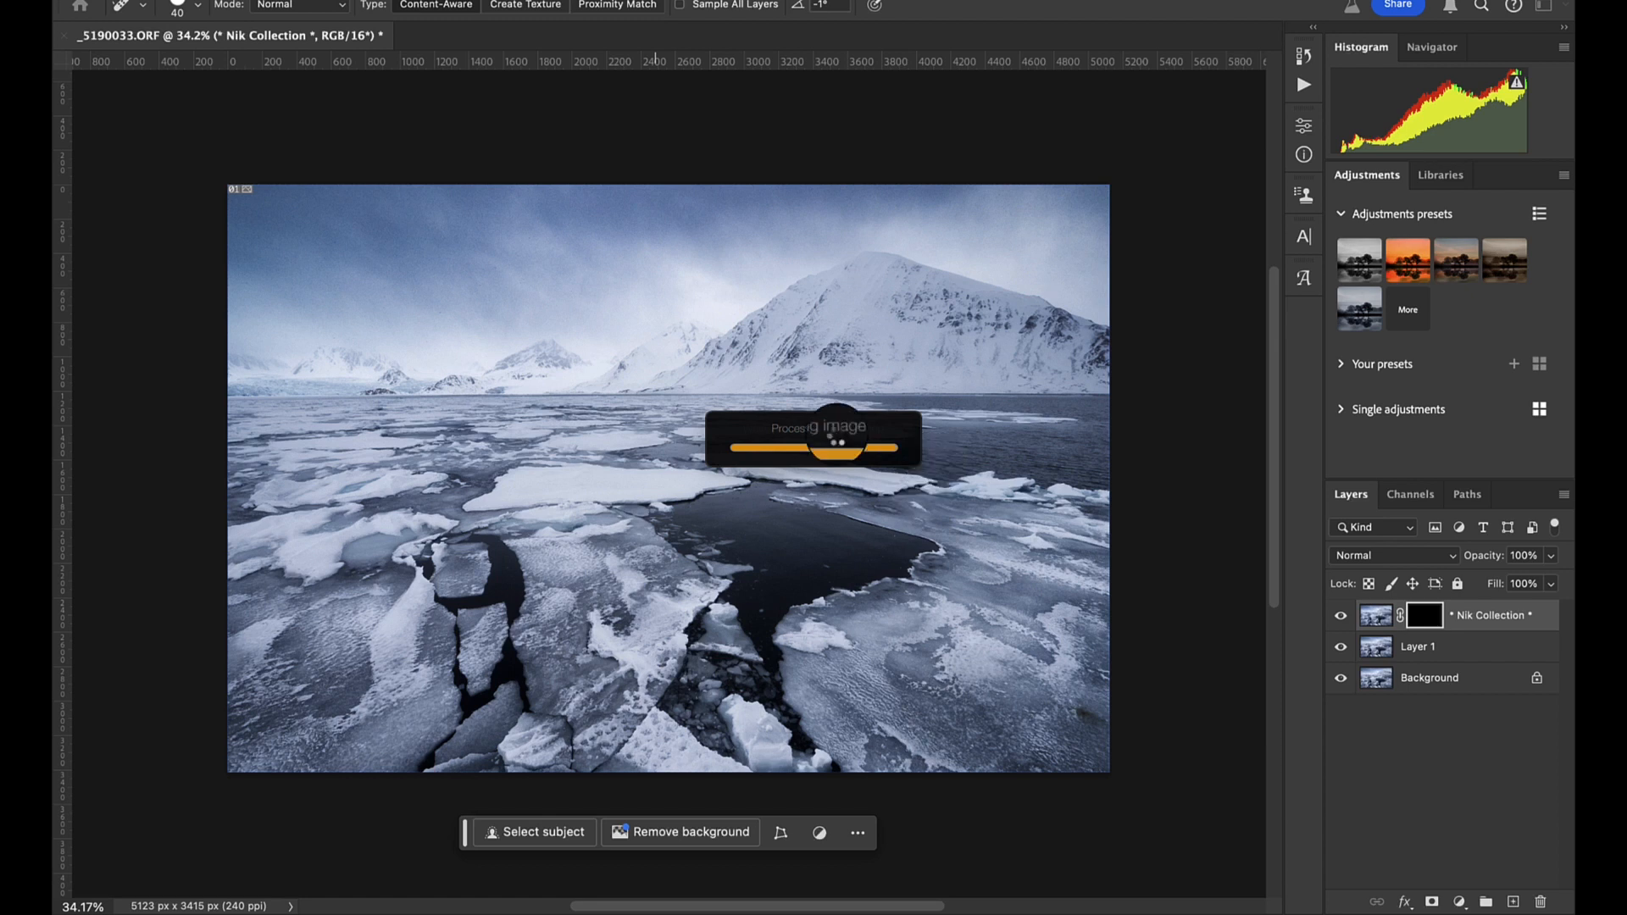
- Open the denoised layer in the Nik 7 Sharpener Output filter and continue with the trial
{"action": "left_click", "coordinate": [566, 1]}
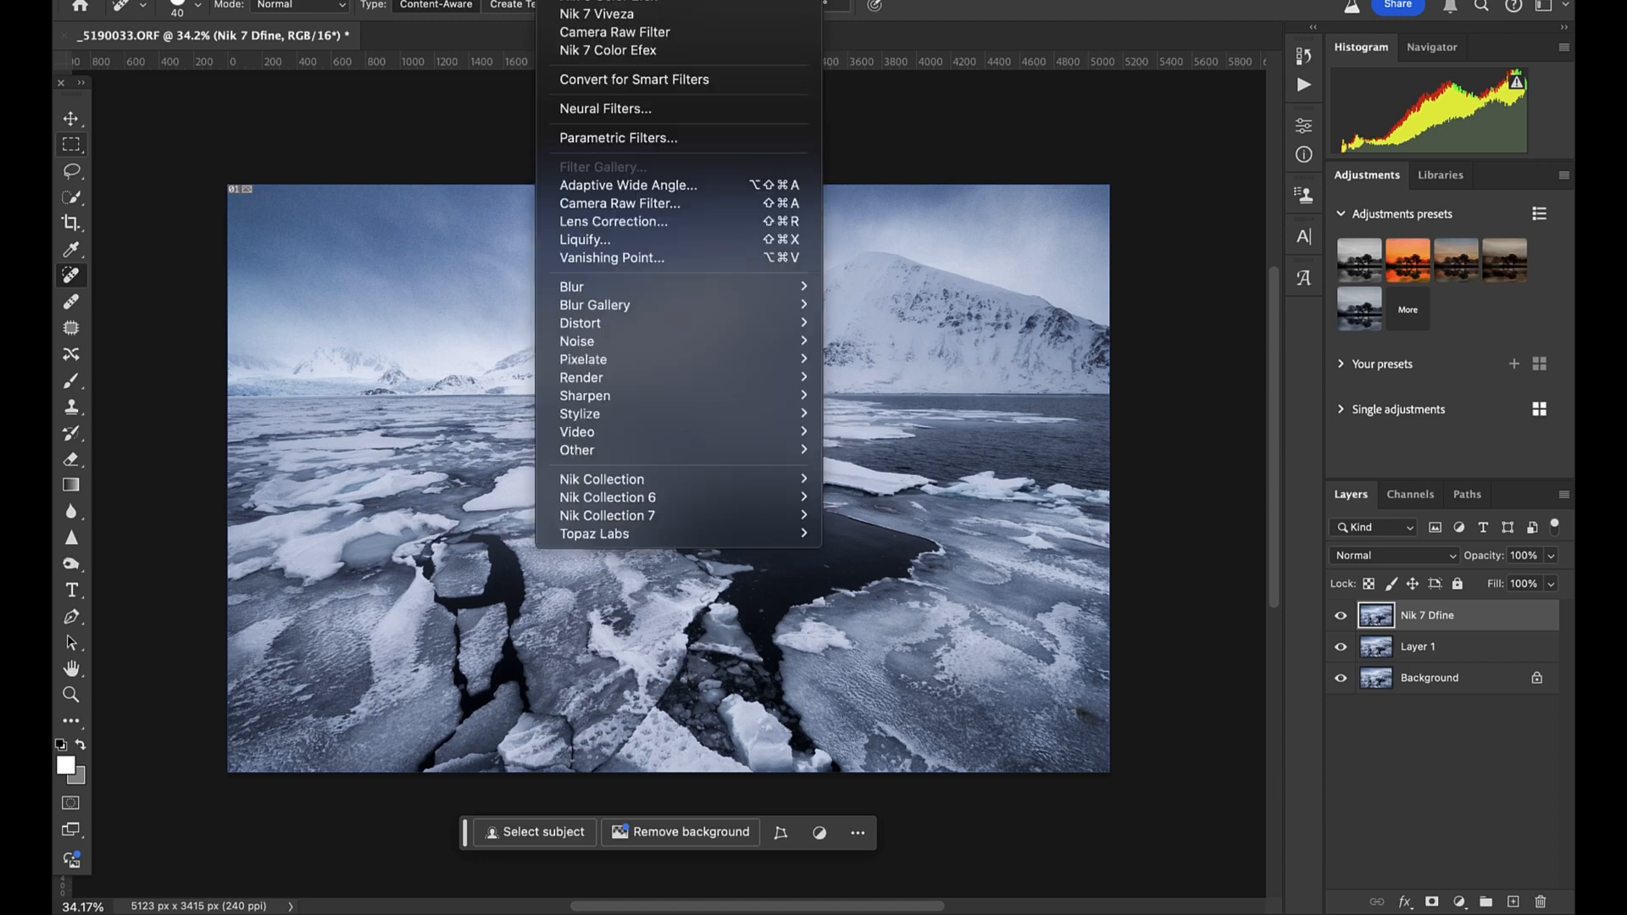
{"action": "mouse_move", "coordinate": [763, 516]}
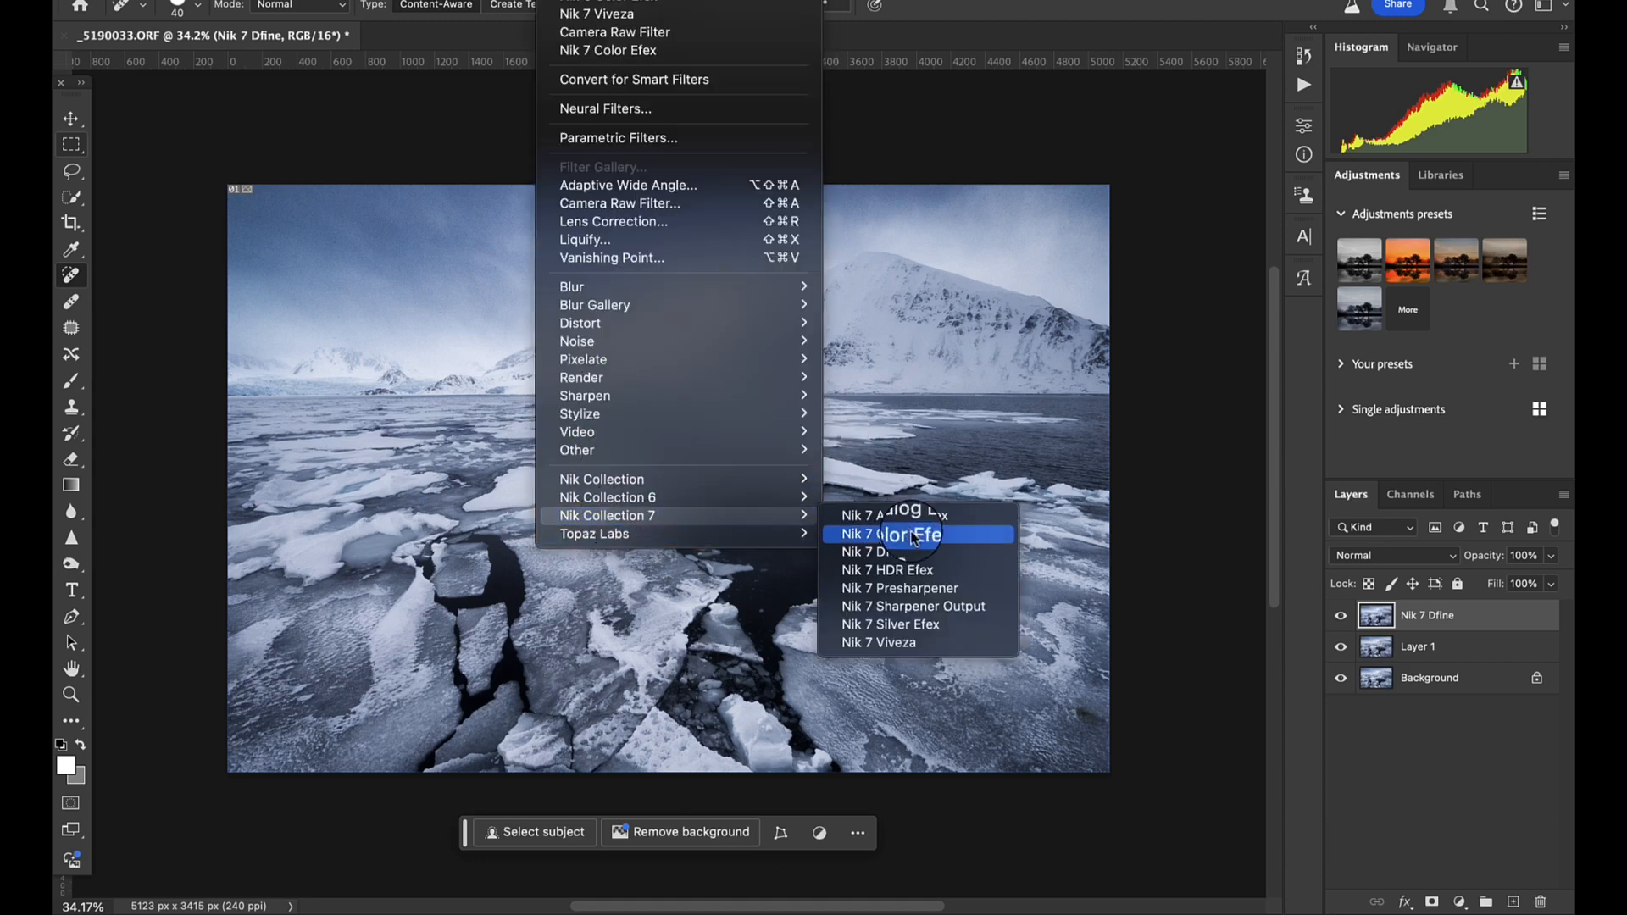
{"action": "left_click", "coordinate": [958, 608]}
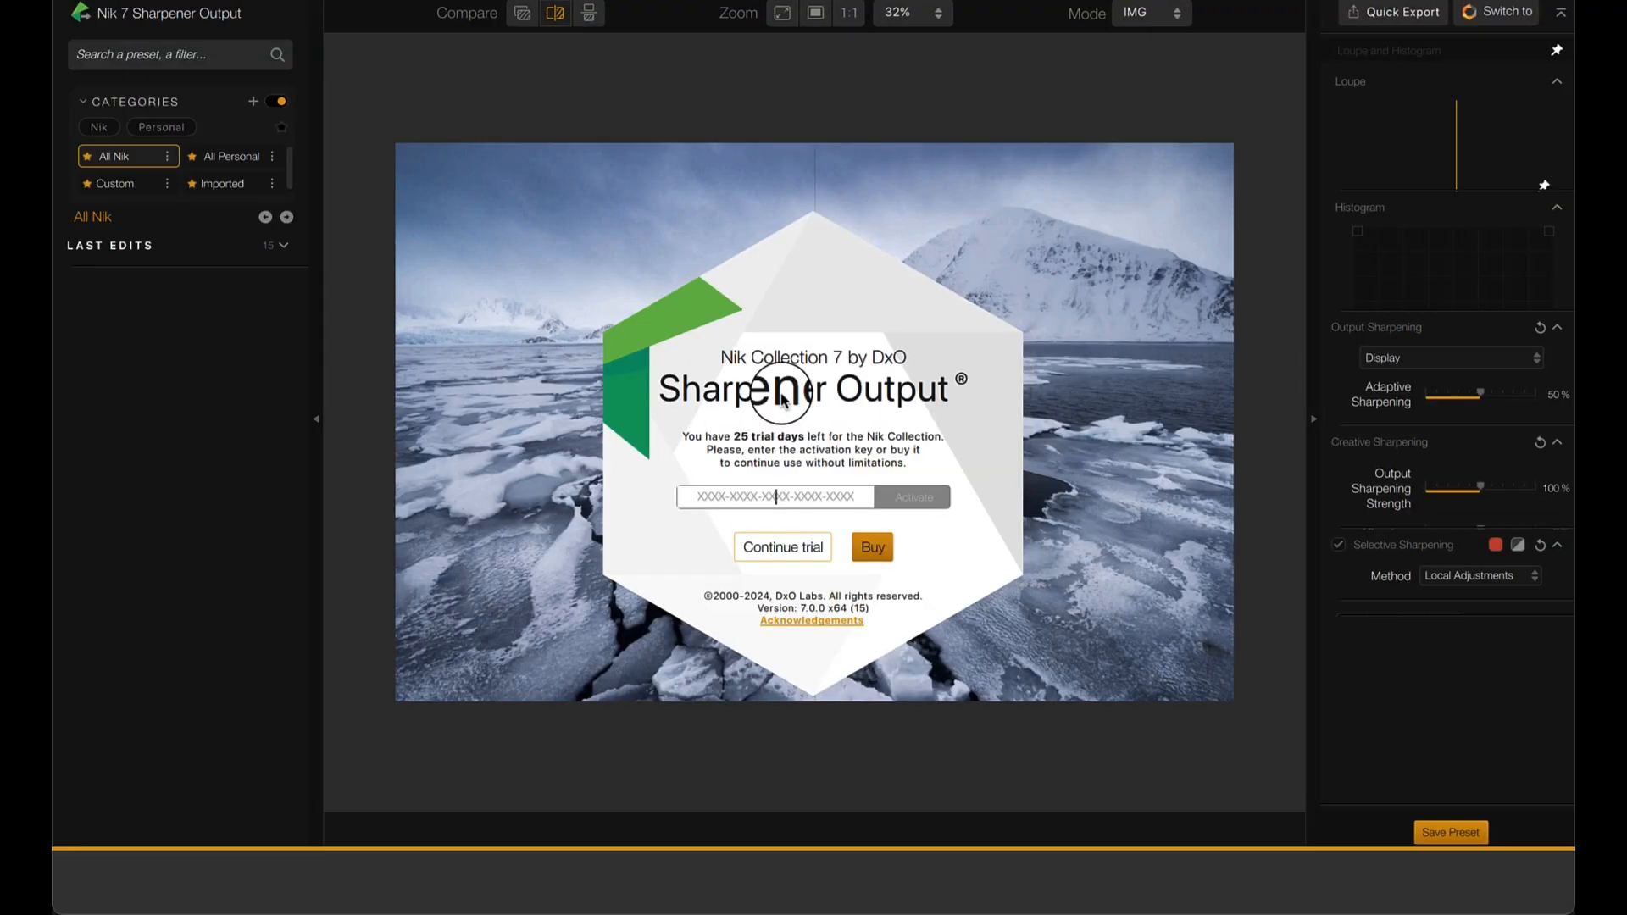
{"action": "left_click", "coordinate": [784, 552]}
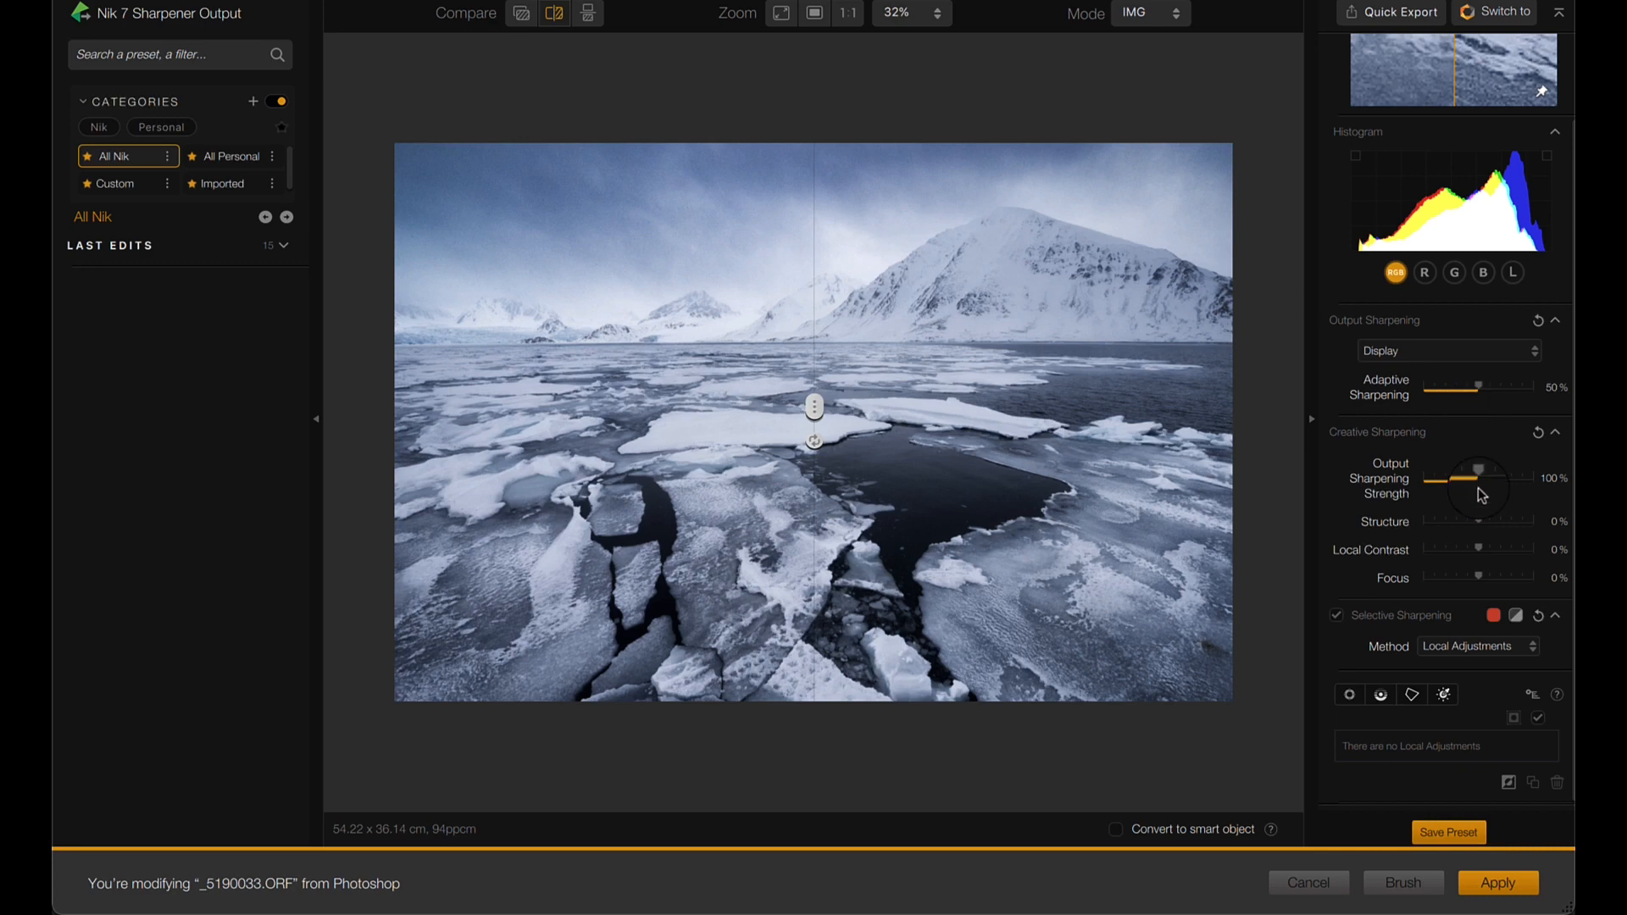
- Compare the sharpening on the foreground ice floes and apply it with Output Sharpening Strength at 100%
{"action": "scroll", "coordinate": [860, 280], "scroll_direction": "up", "scroll_amount": 8}
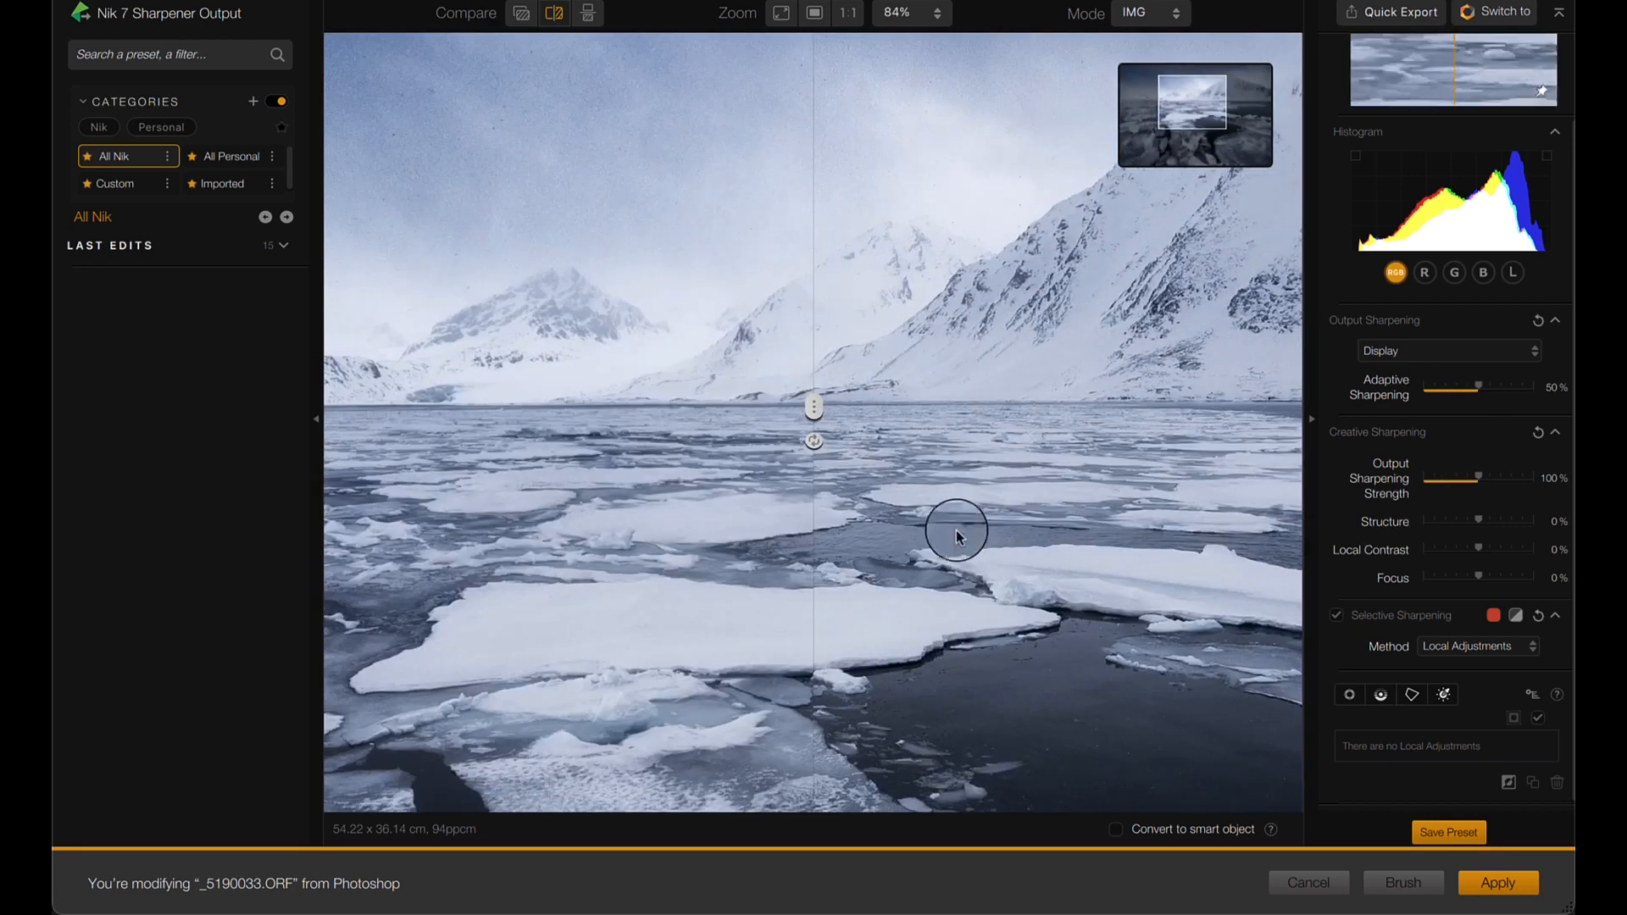
{"action": "left_click", "coordinate": [1208, 148]}
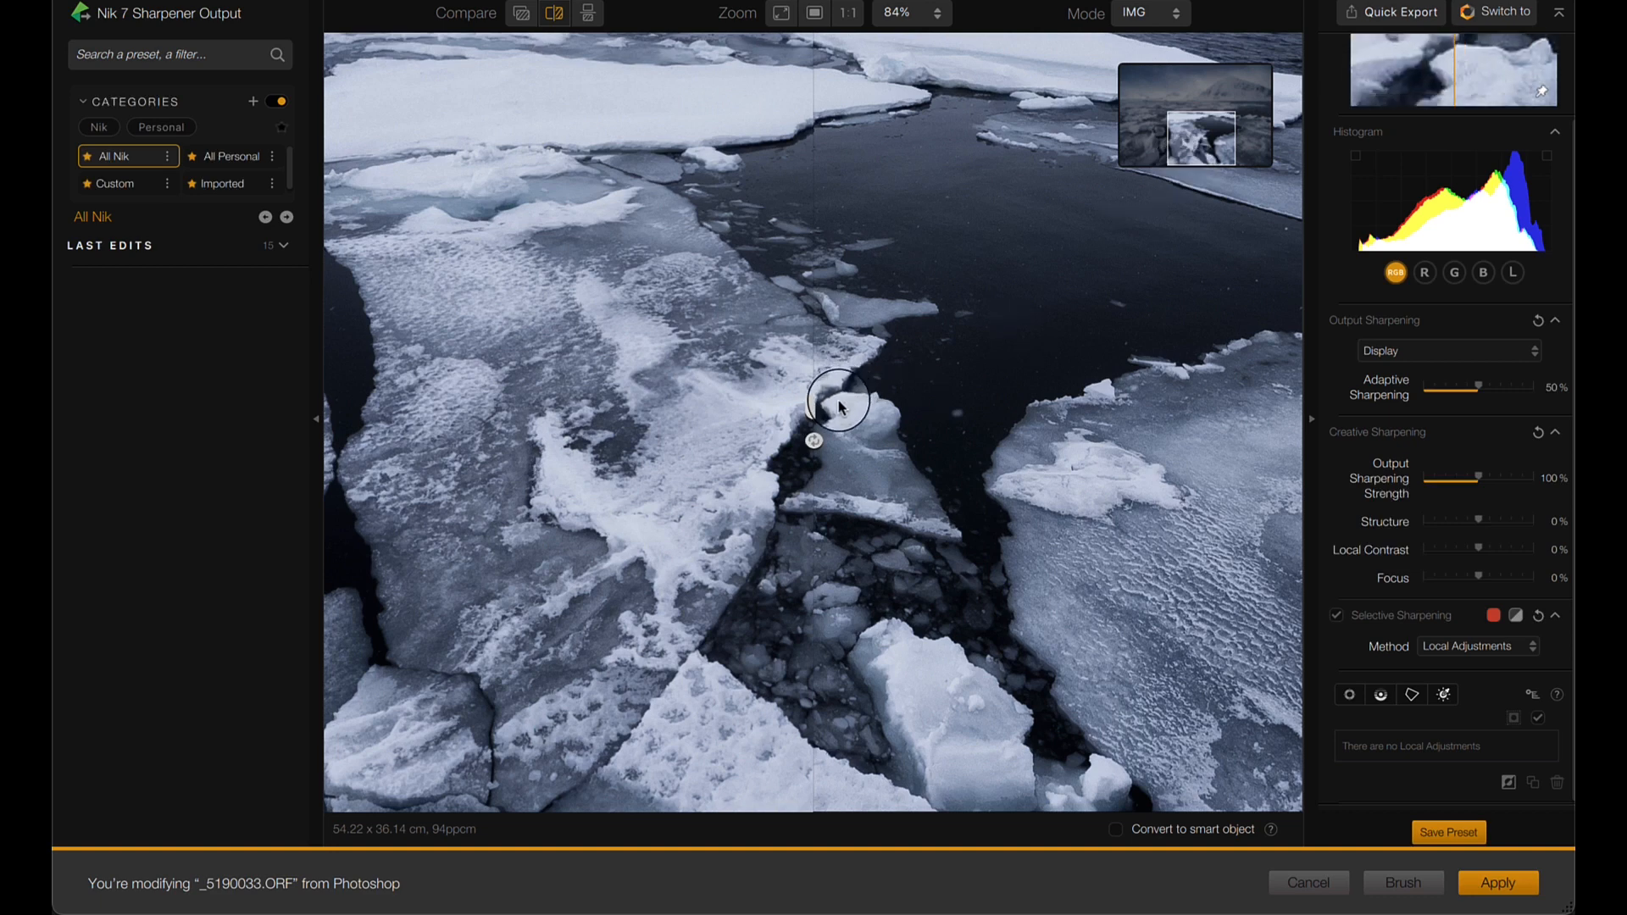
{"action": "left_click_drag", "start_coordinate": [814, 407], "coordinate": [887, 411]}
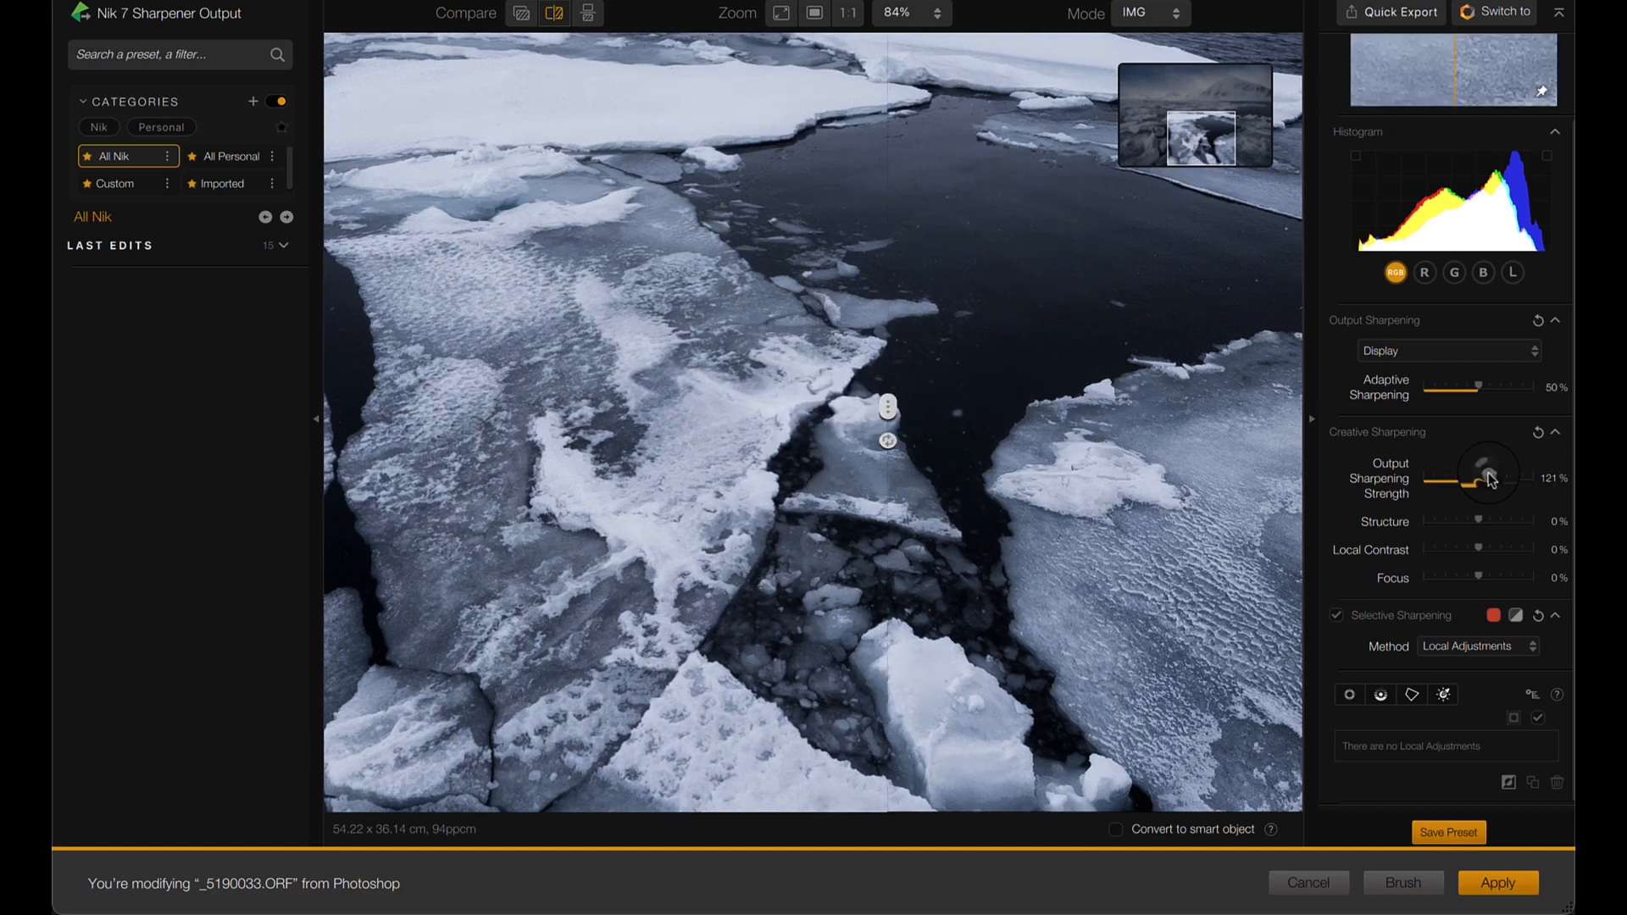
{"action": "left_click_drag", "start_coordinate": [884, 409], "coordinate": [737, 494]}
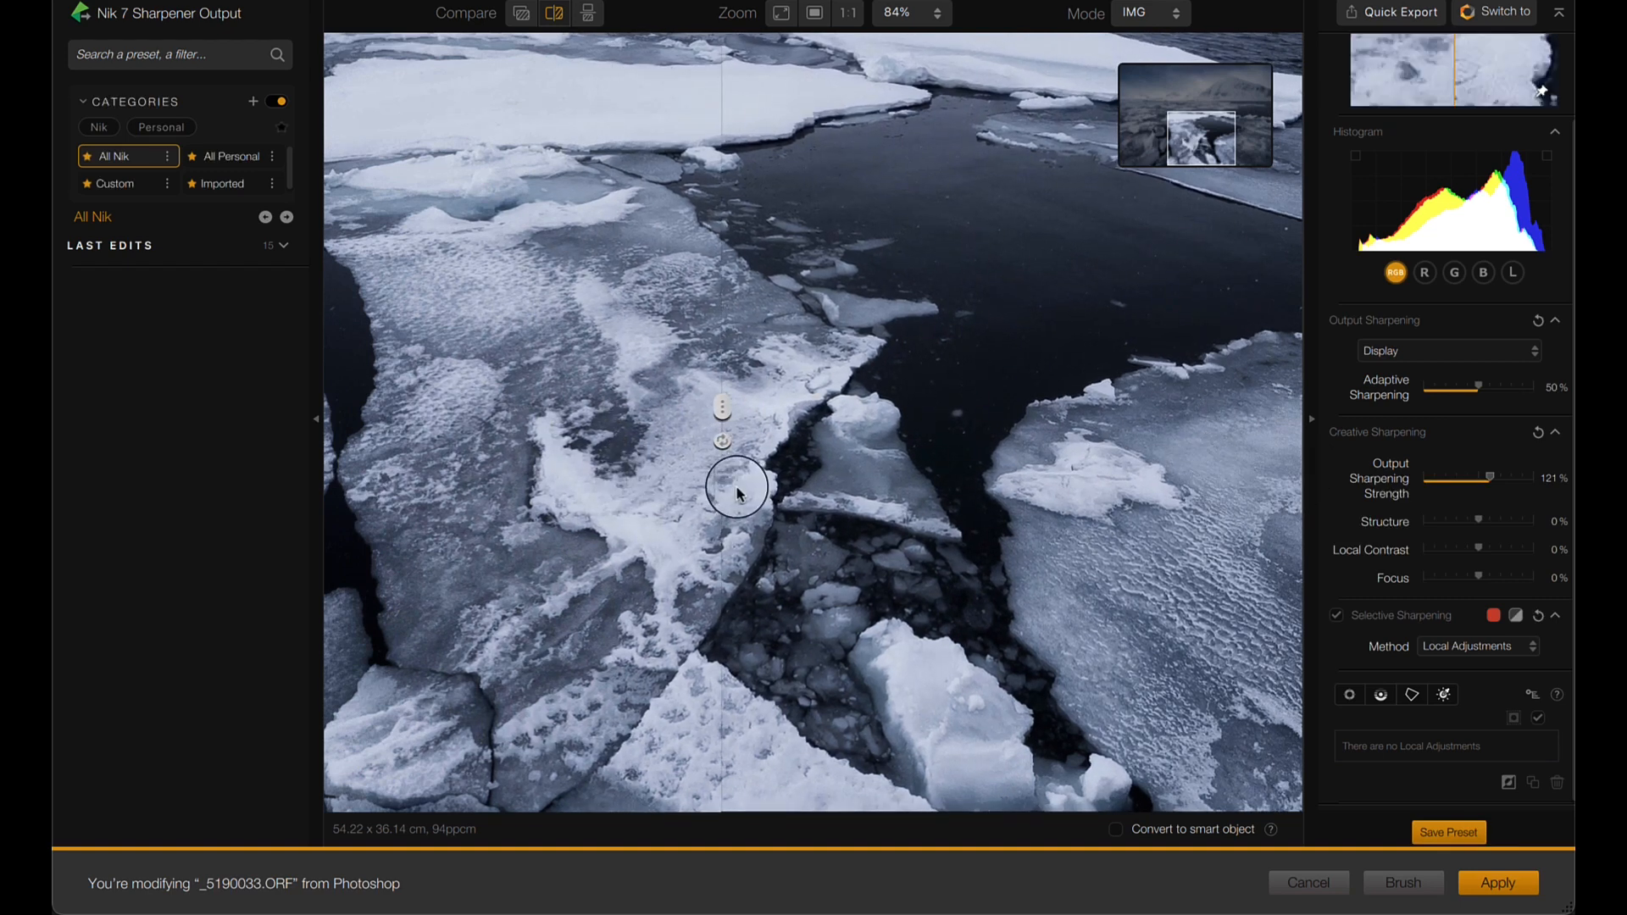
{"action": "left_click", "coordinate": [1508, 884]}
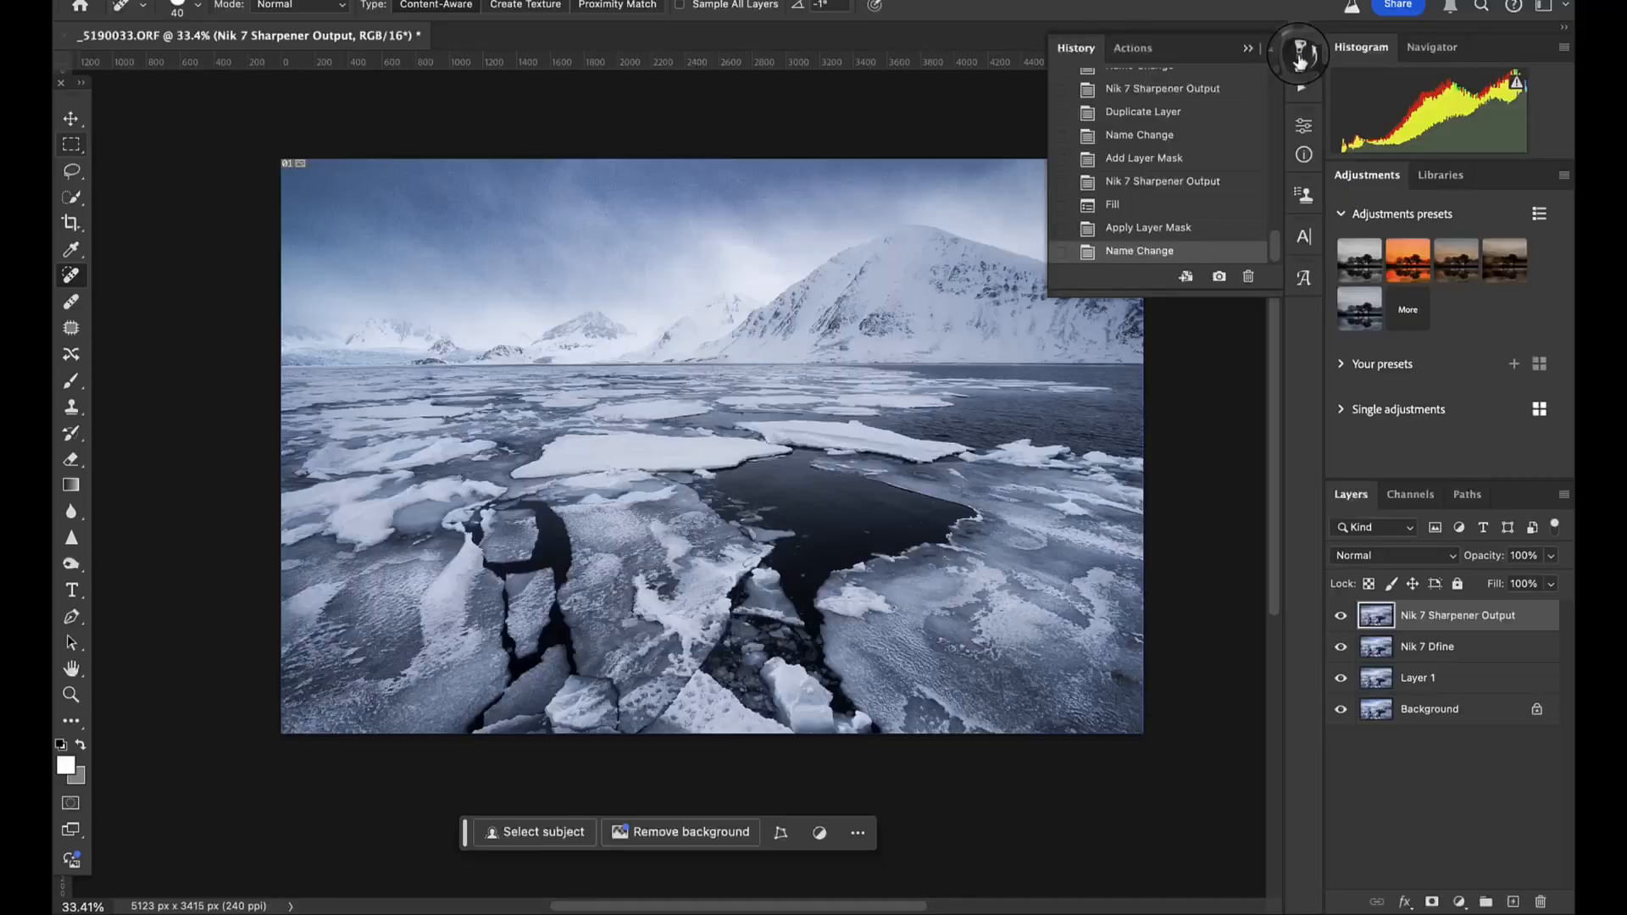
- Compare the original opened image with the latest edited state through the document history
{"action": "scroll", "coordinate": [1165, 135], "scroll_direction": "up", "scroll_amount": 10}
{"action": "left_click", "coordinate": [1144, 85]}
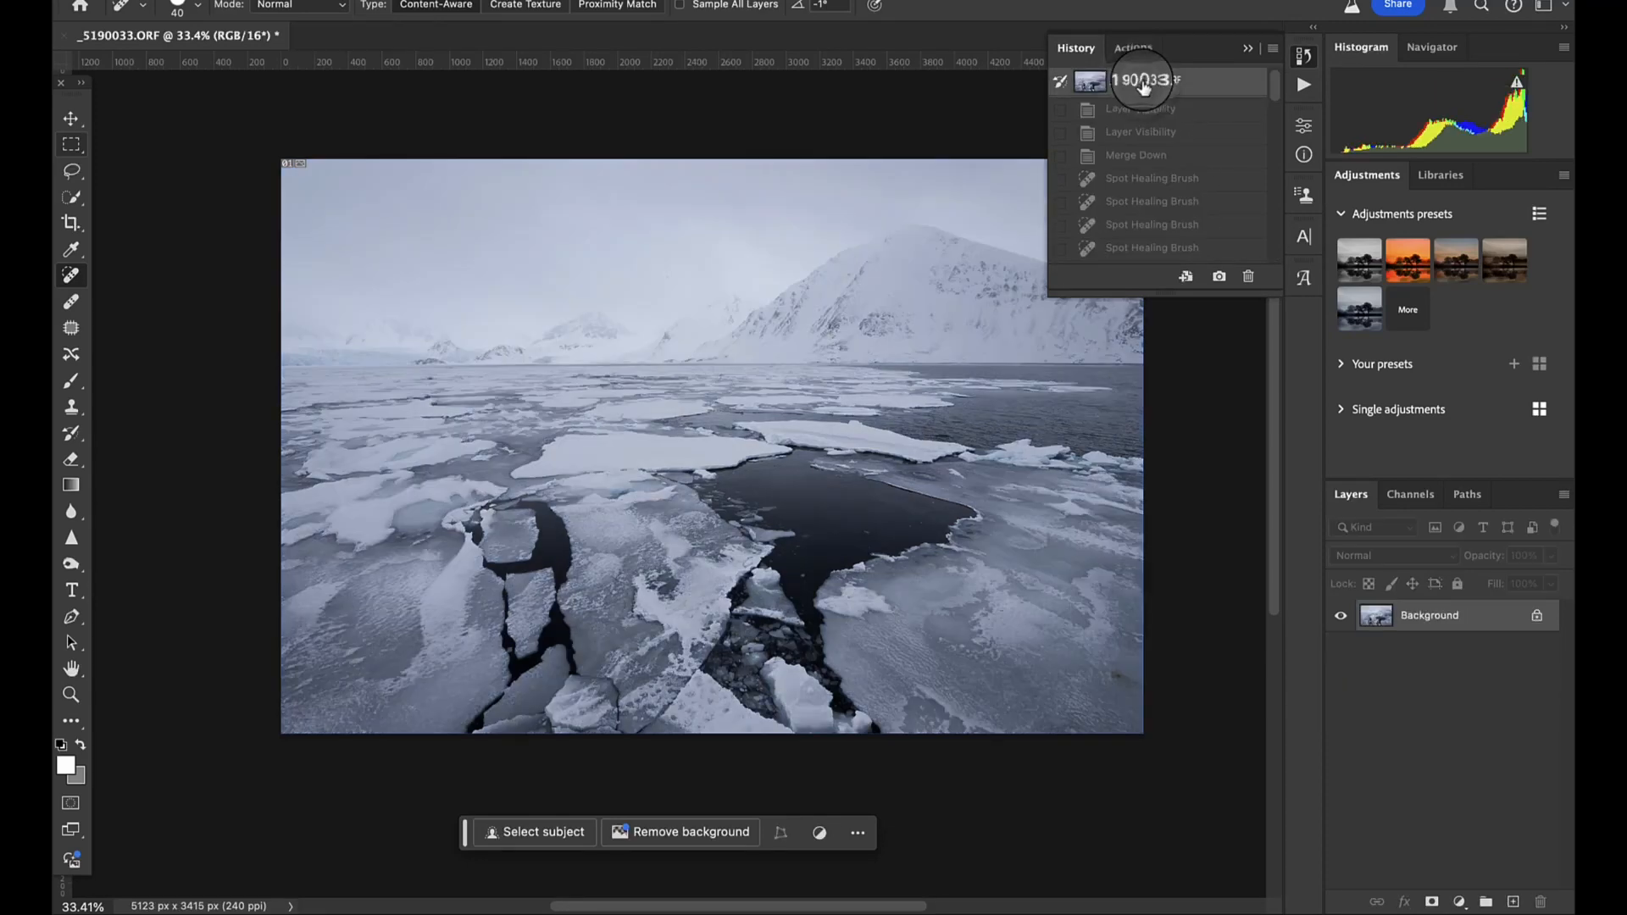
{"action": "scroll", "coordinate": [1181, 165], "scroll_direction": "down", "scroll_amount": 10}
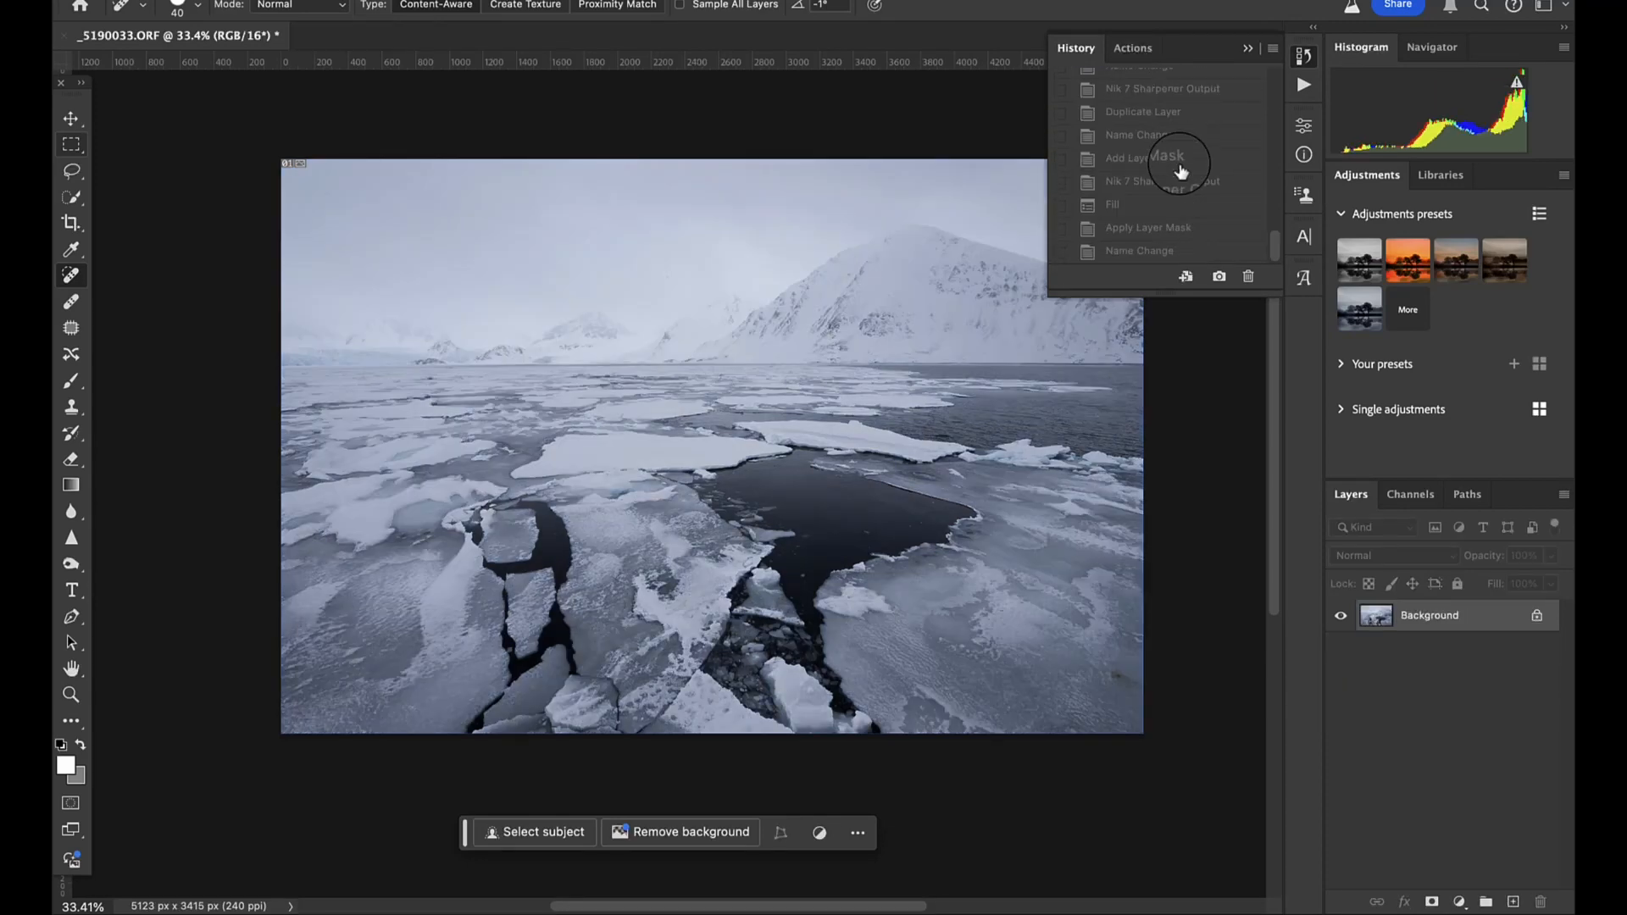
{"action": "left_click", "coordinate": [1148, 253]}
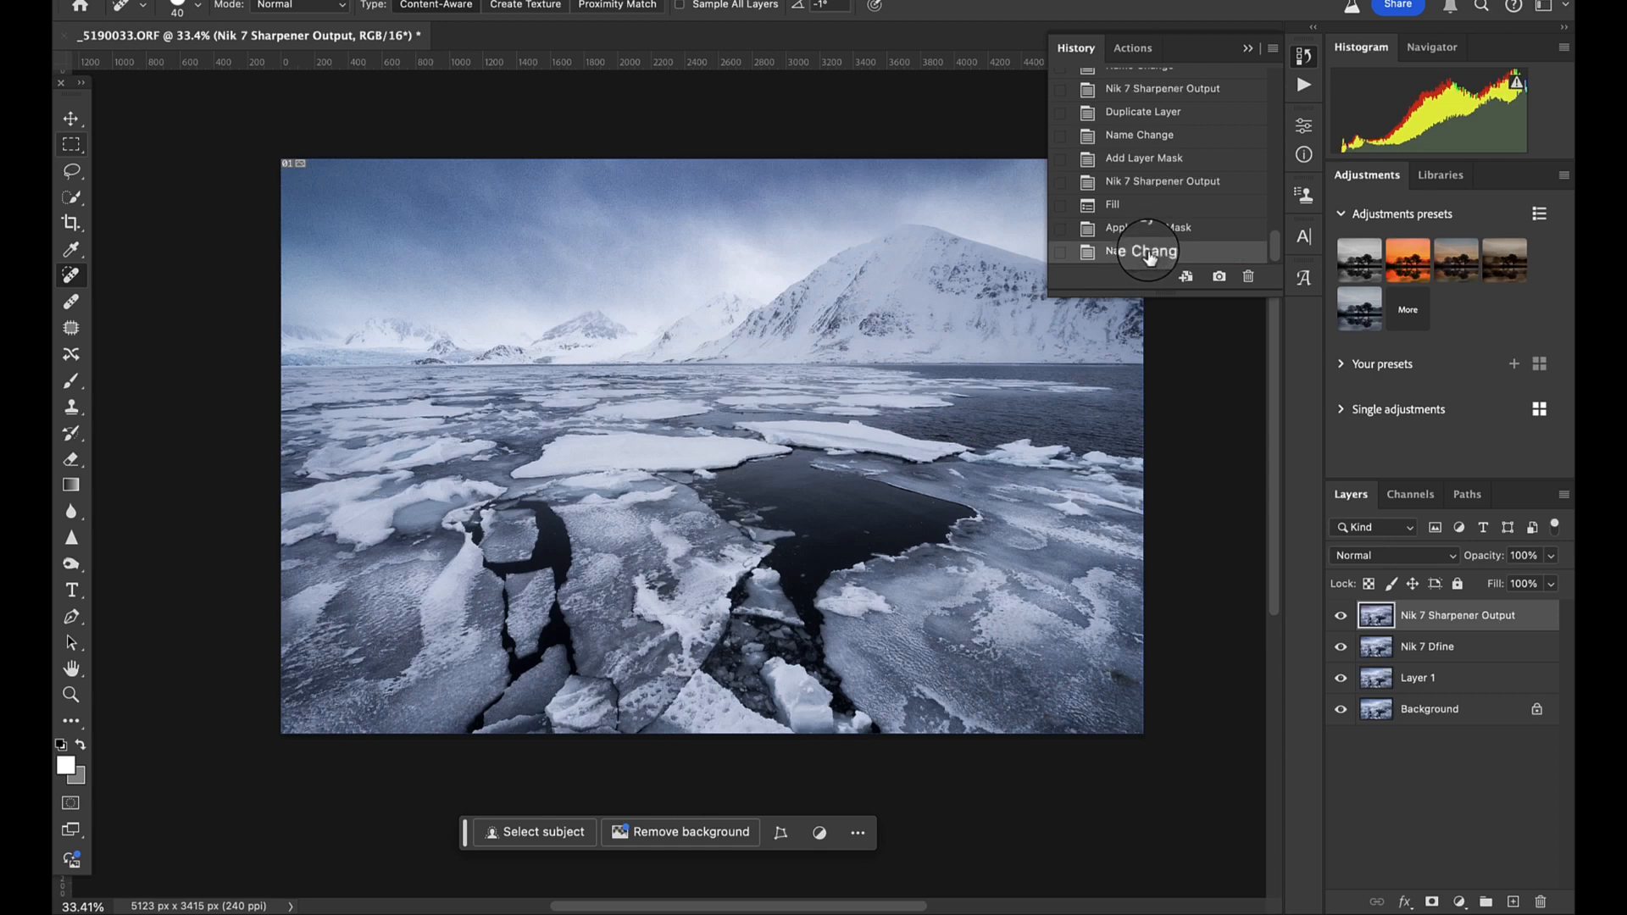
{"action": "left_click", "coordinate": [1250, 51]}
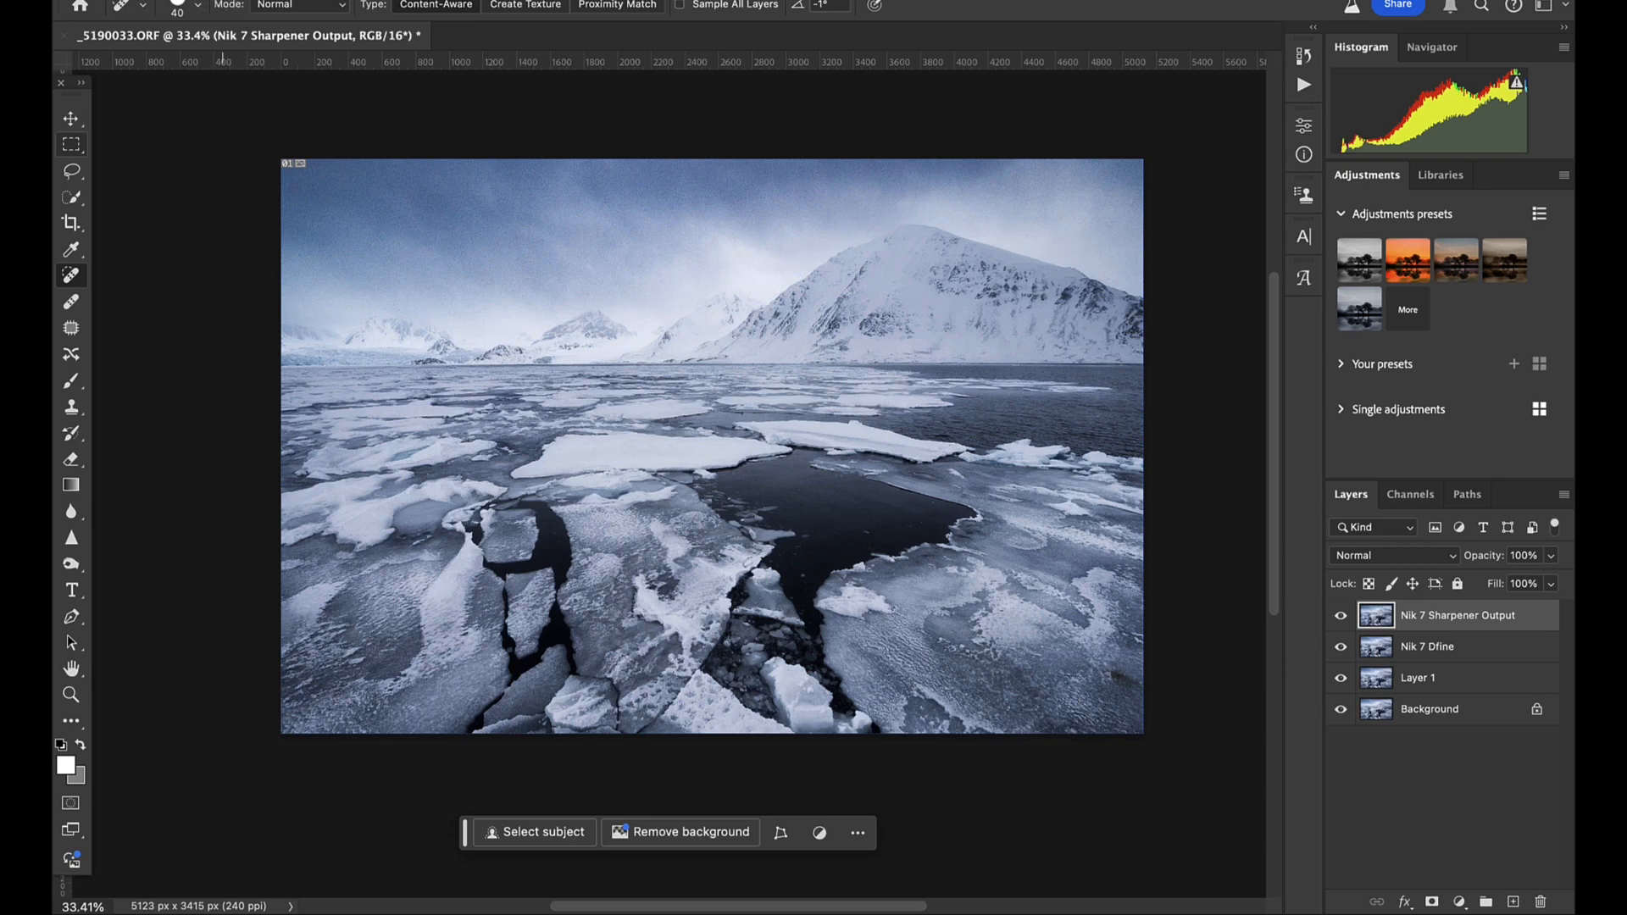
- Set up an Export As of the finished image in JPG format with quality 7
{"action": "left_click", "coordinate": [245, 0]}
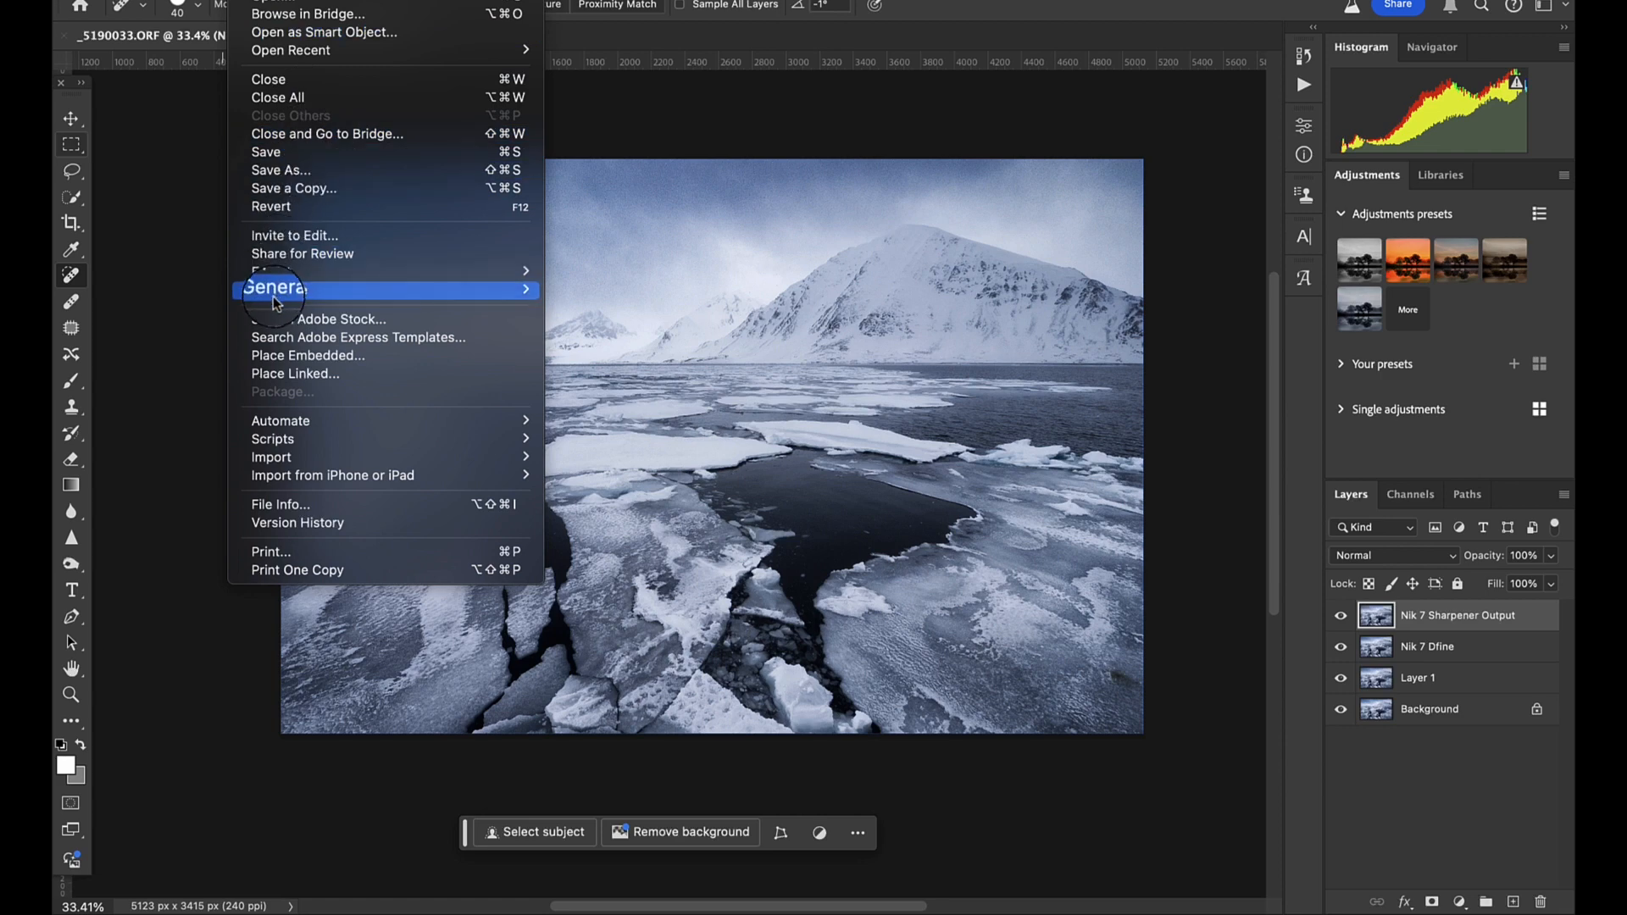
{"action": "mouse_move", "coordinate": [283, 276]}
{"action": "left_click", "coordinate": [670, 292]}
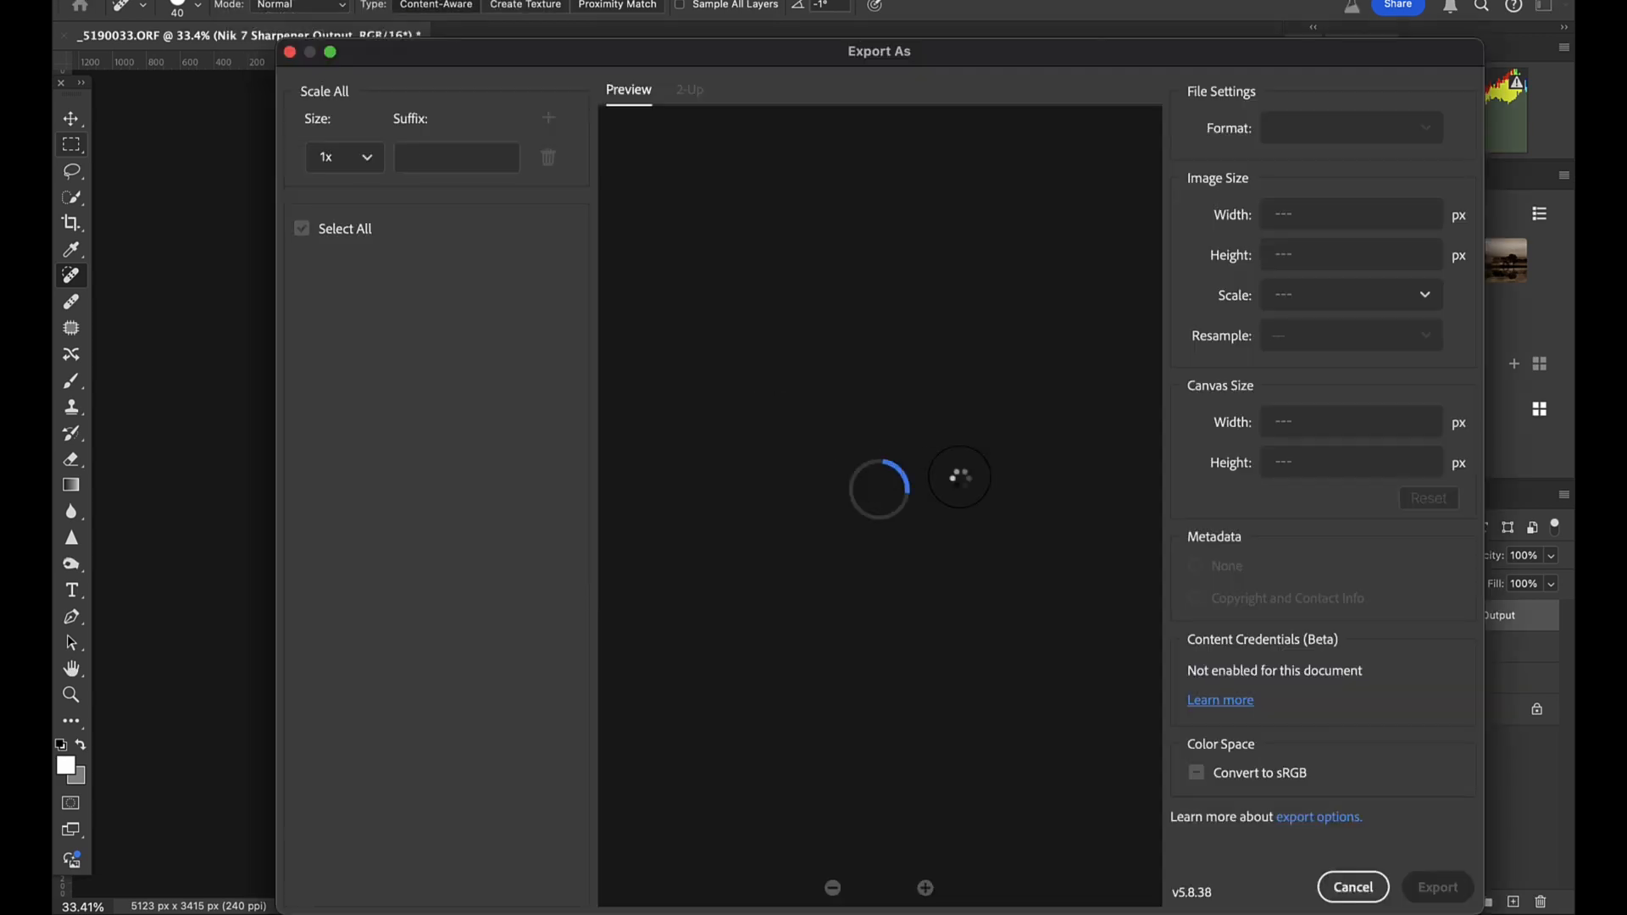
{"action": "left_click_drag", "start_coordinate": [795, 53], "coordinate": [698, 11]}
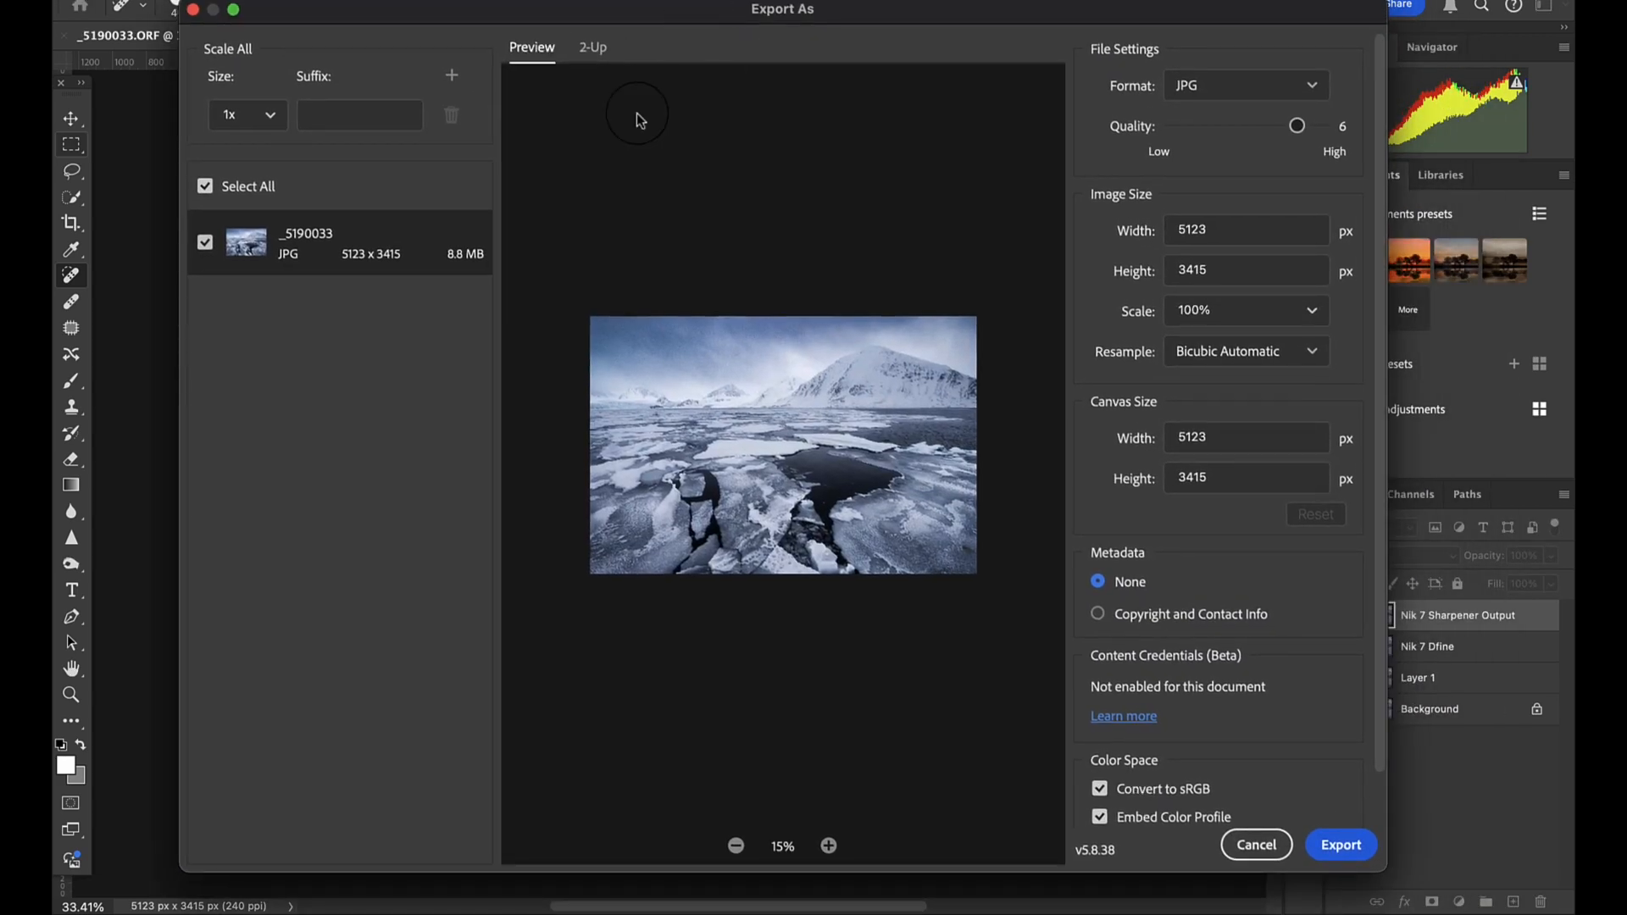
{"action": "left_click", "coordinate": [1272, 92]}
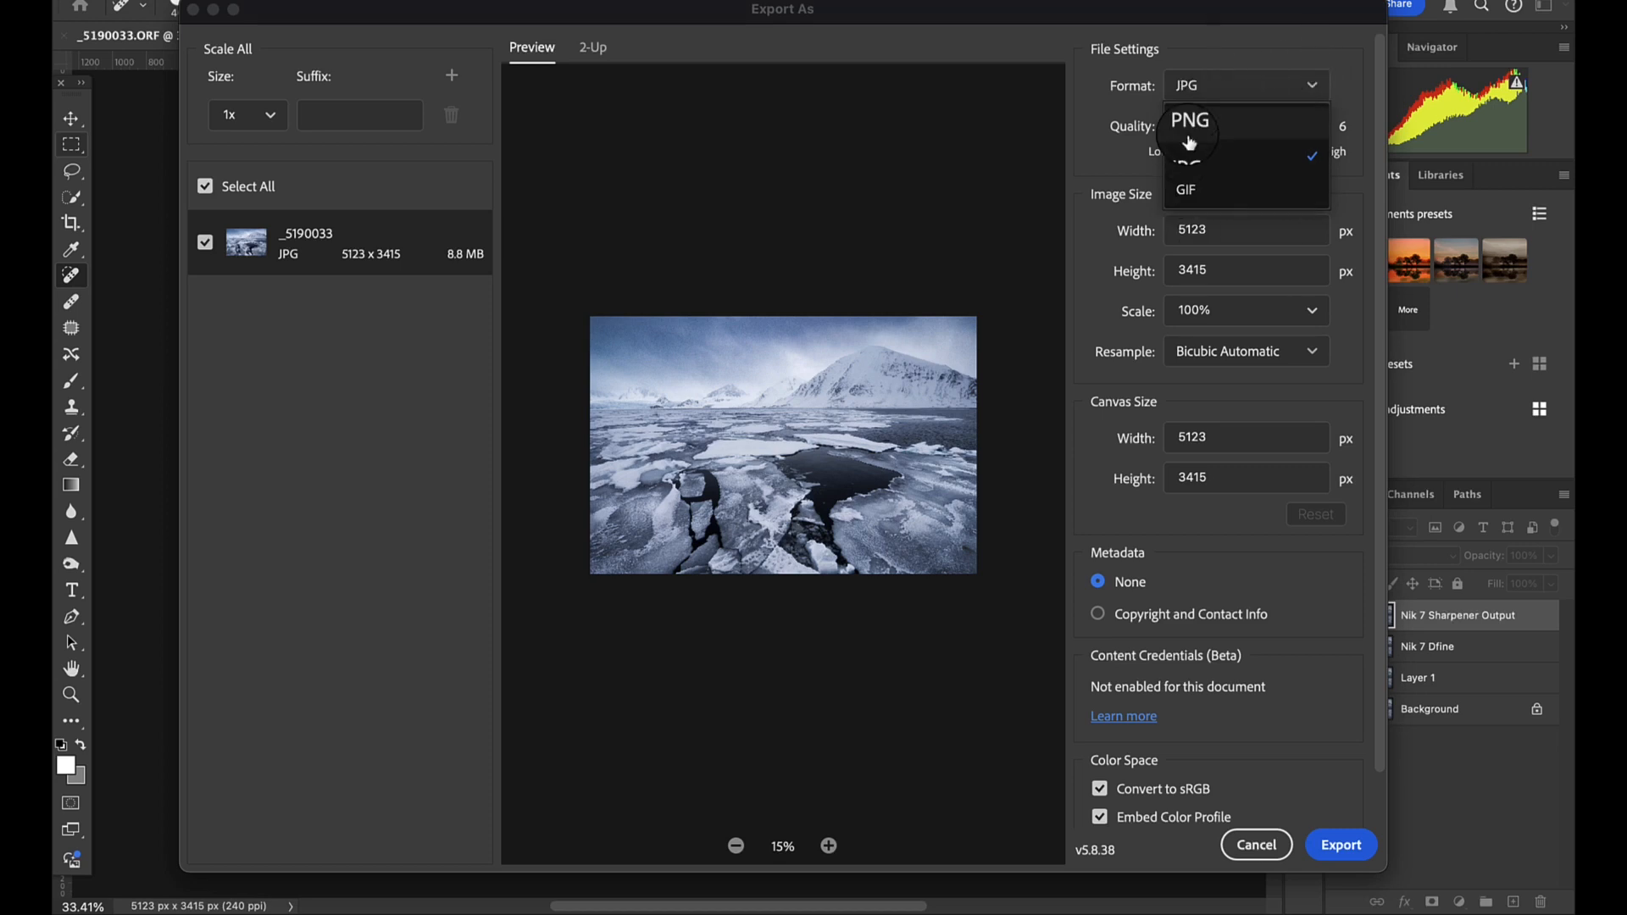
{"action": "left_click", "coordinate": [1201, 157]}
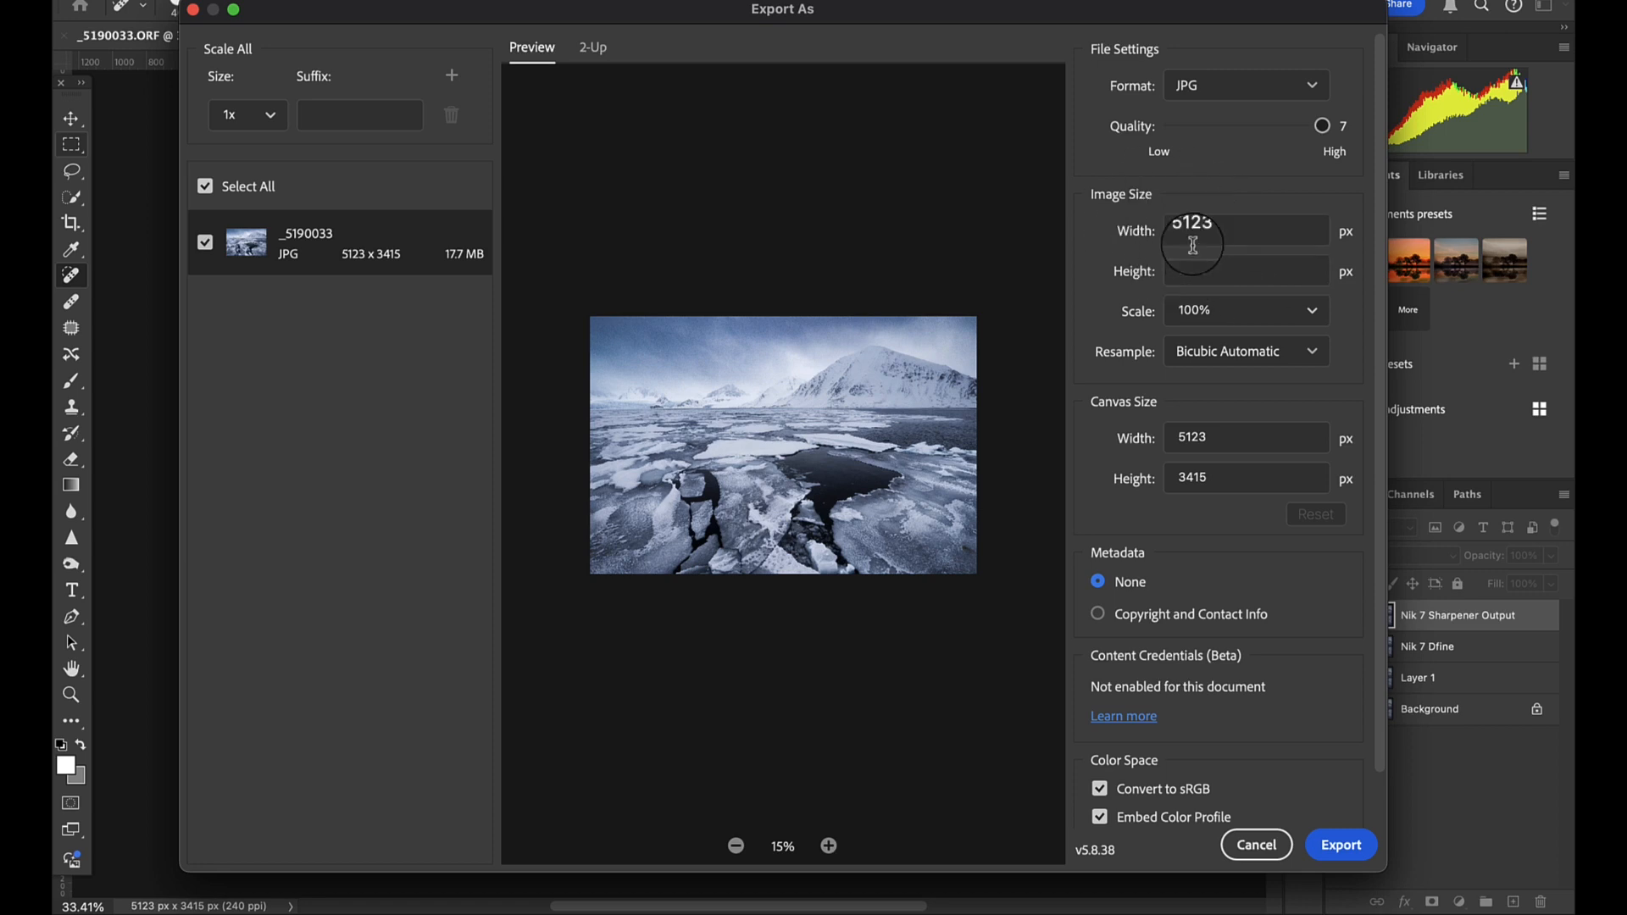
- Export the JPG to the Desktop under the name Svalbard-Landscape
{"action": "left_click", "coordinate": [1343, 846]}
{"action": "left_click", "coordinate": [485, 172]}
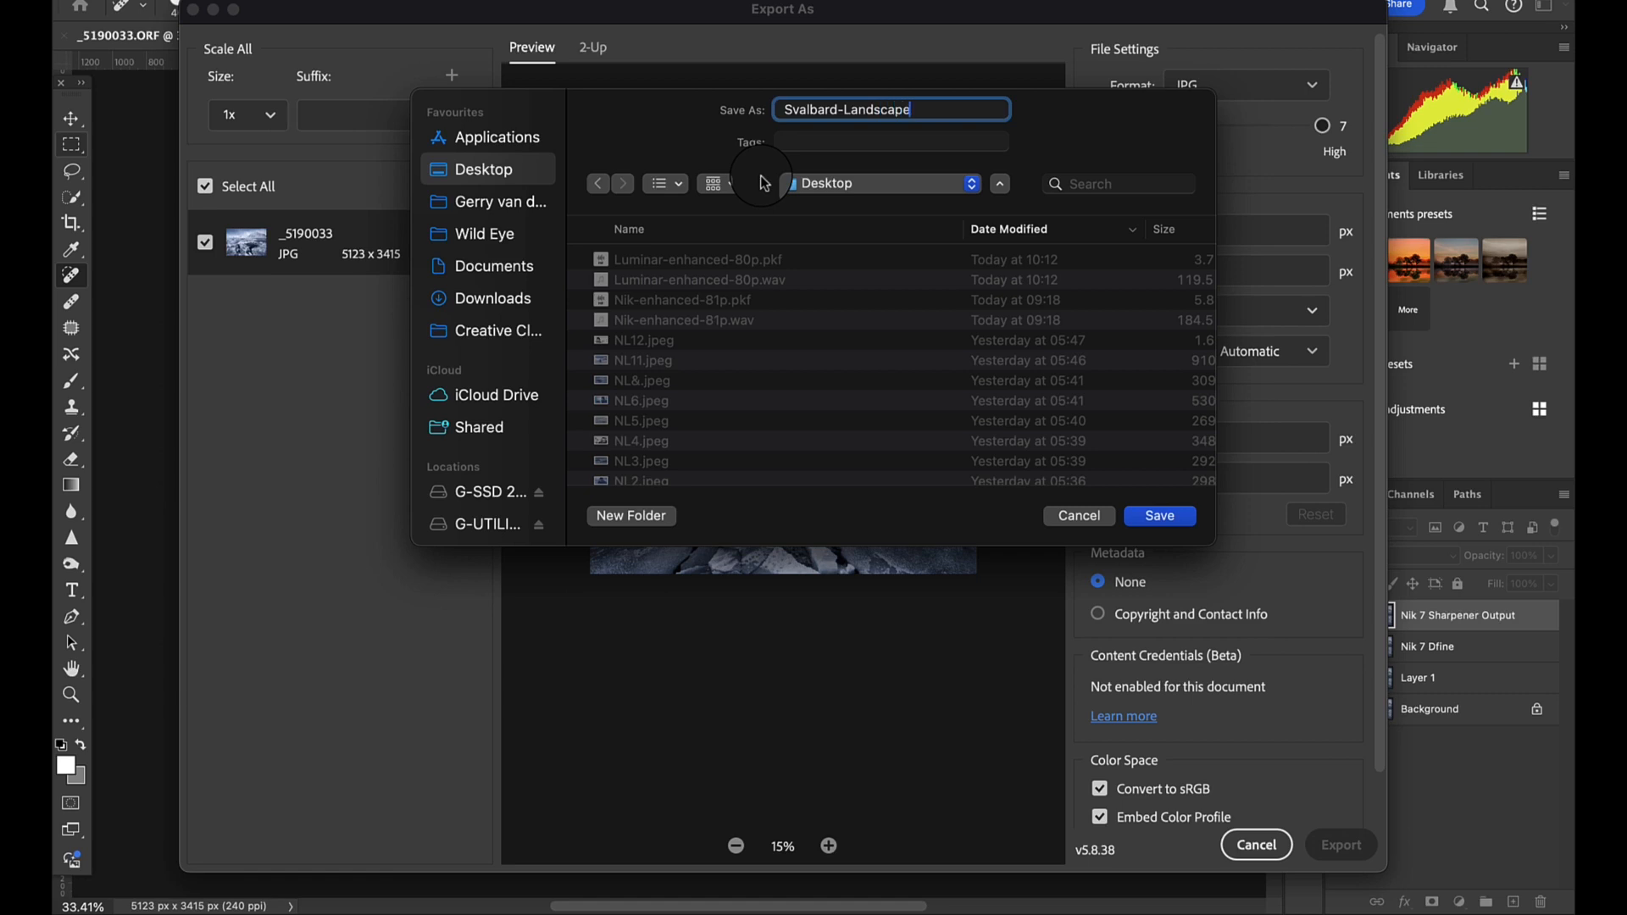
{"action": "key", "text": "Return"}
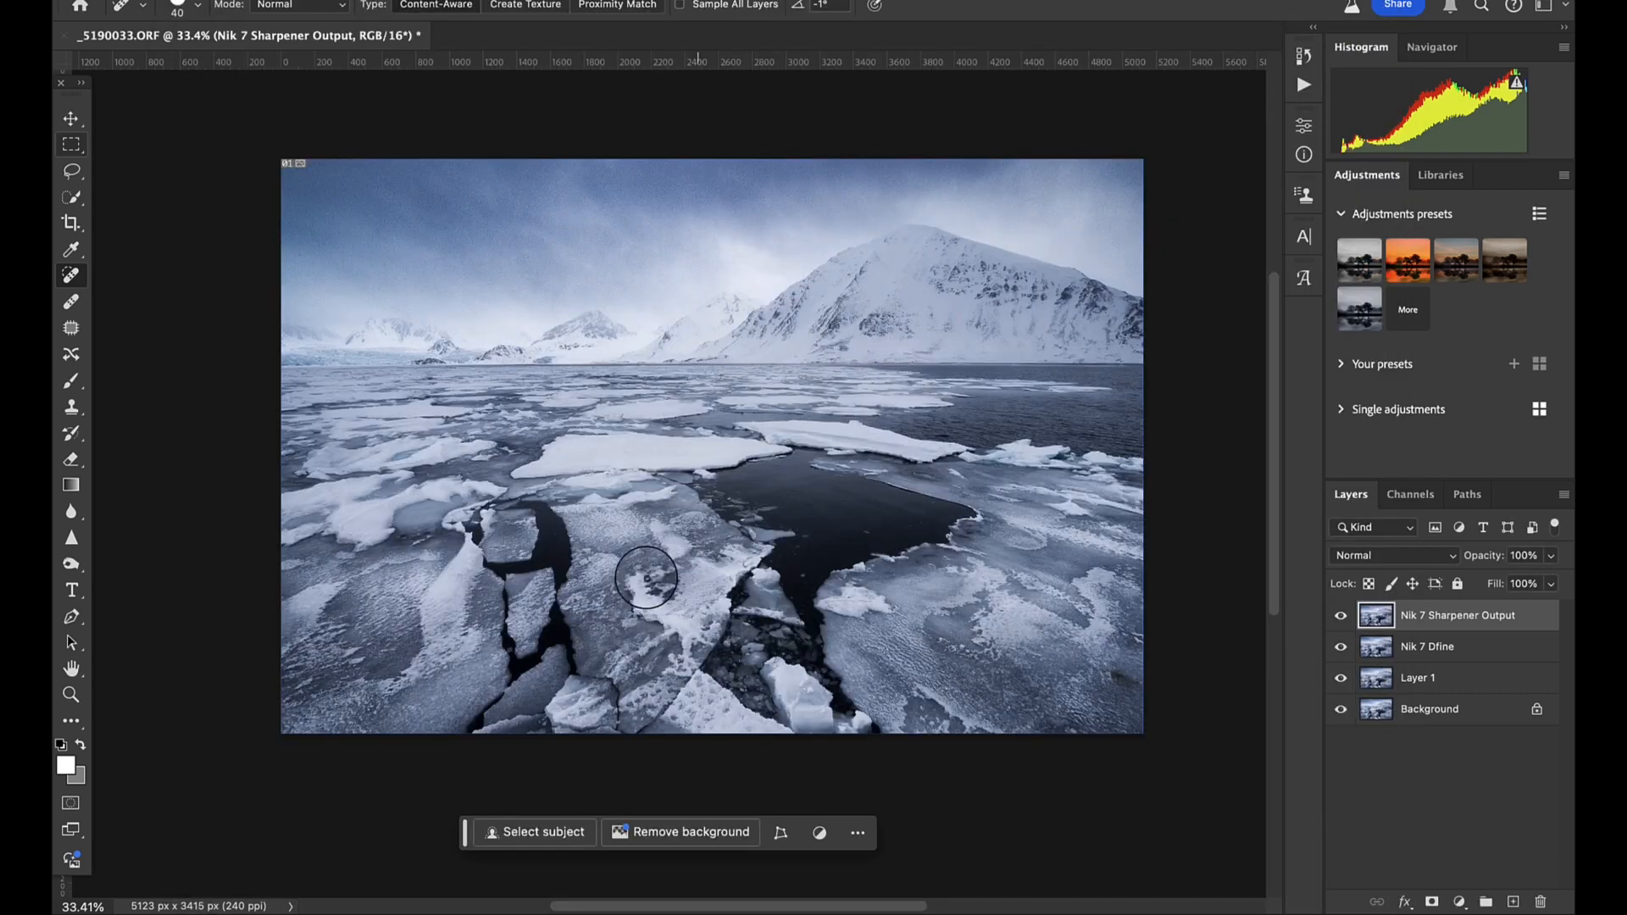
- Close the edited document with its changes saved, and switch to the Library grid in Lightroom Classic
{"action": "key", "text": "super+w"}
{"action": "left_click", "coordinate": [824, 311]}
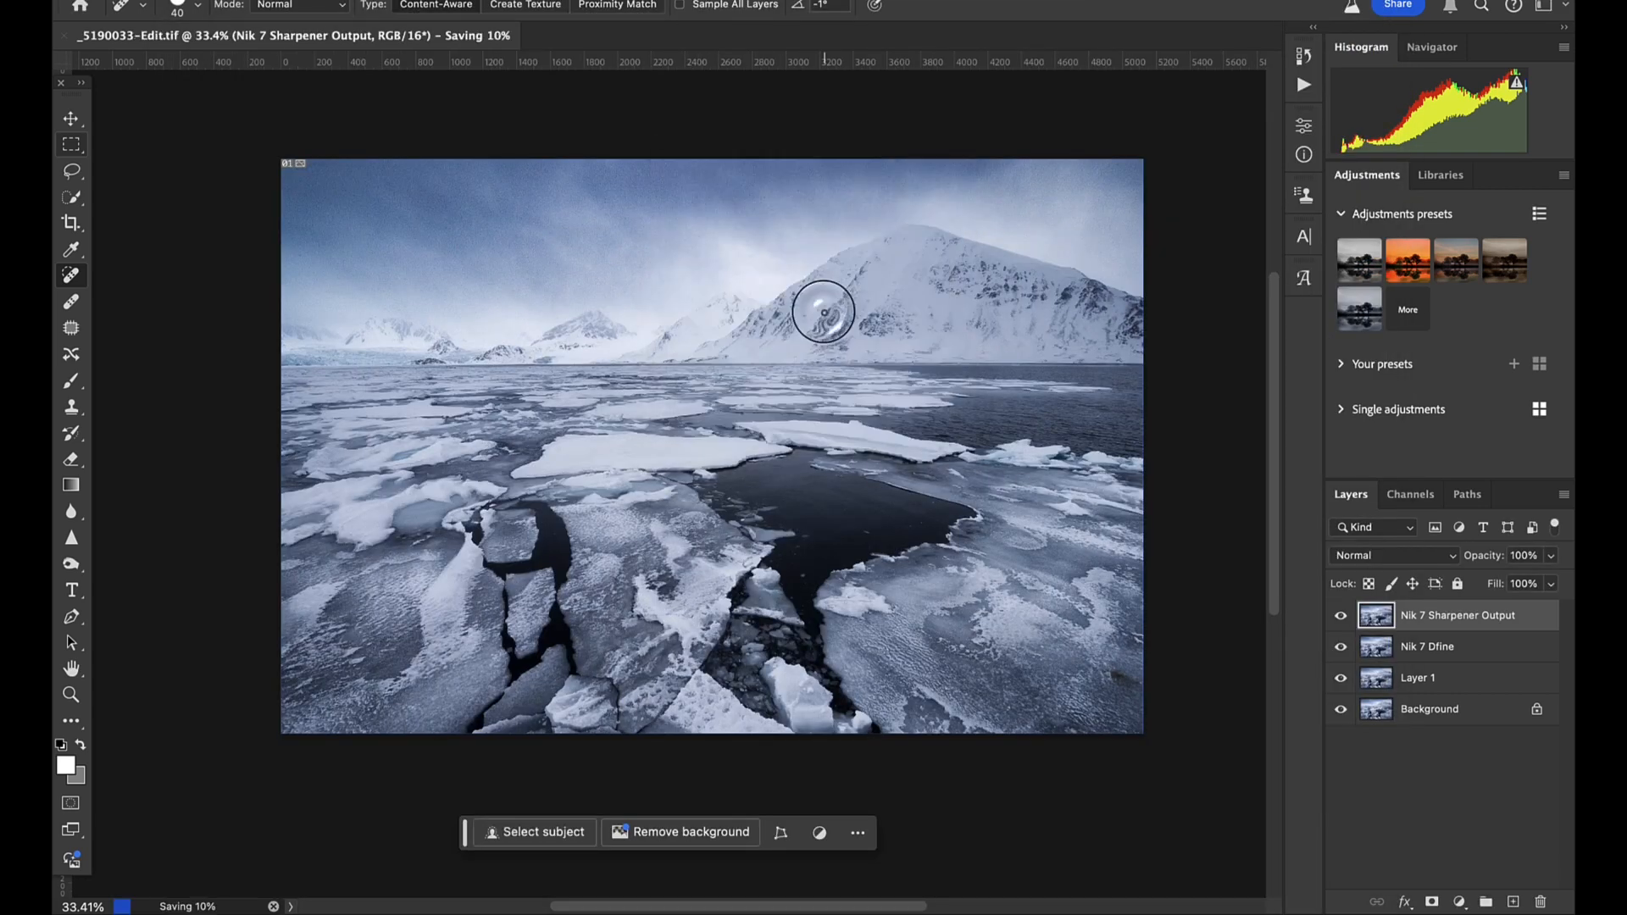
{"action": "key", "text": "ctrl+Up"}
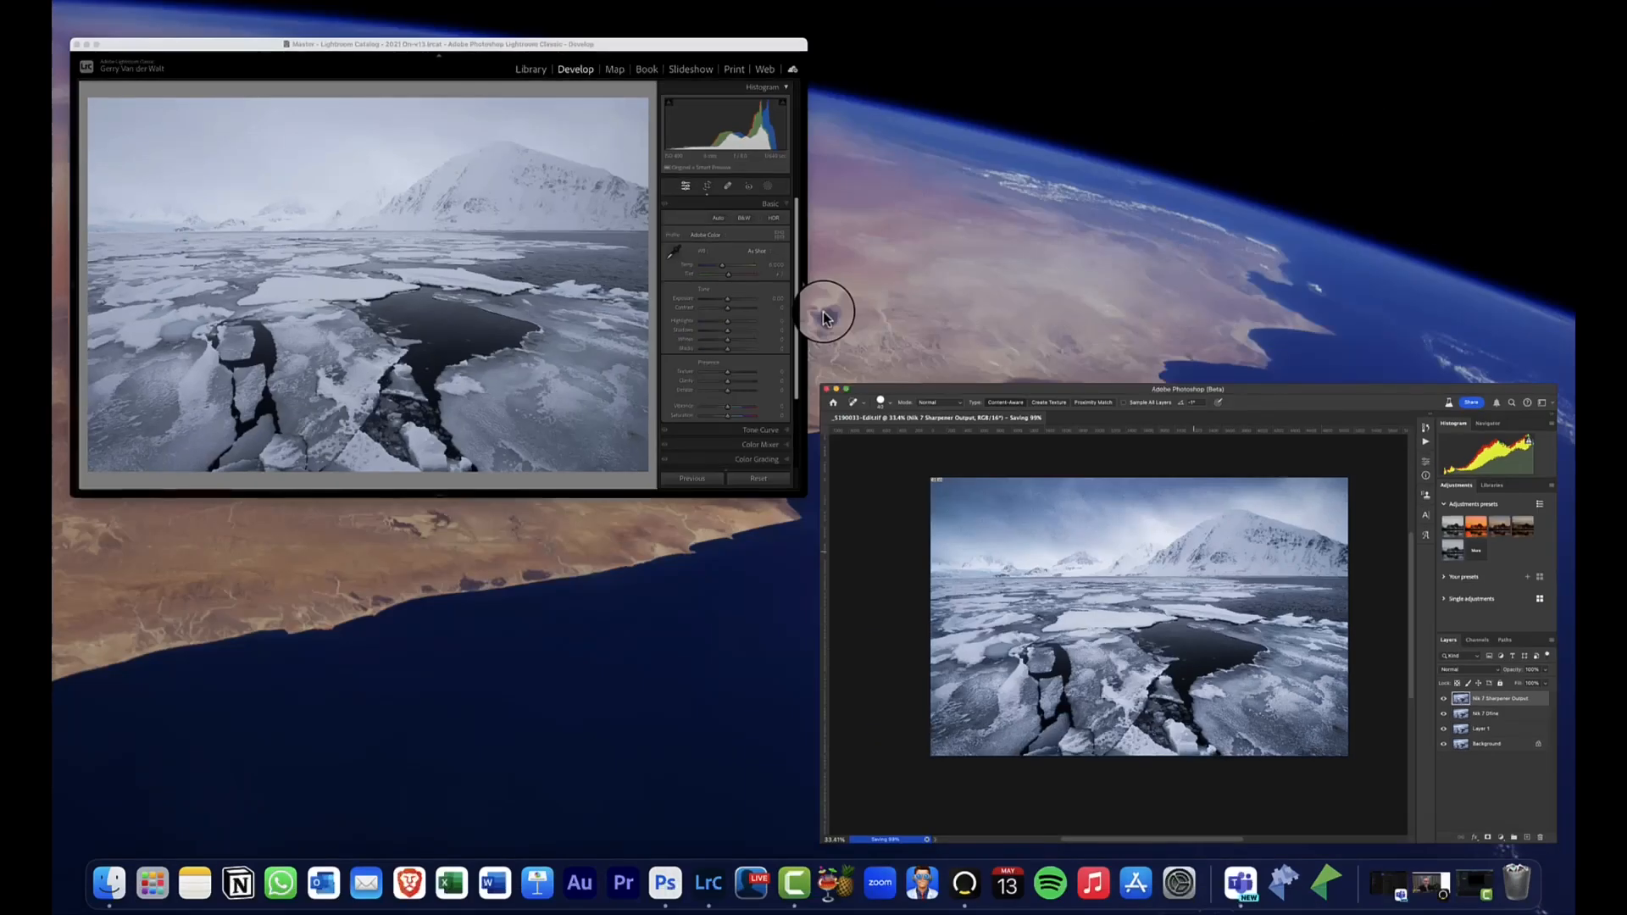
{"action": "left_click", "coordinate": [614, 354]}
{"action": "key", "text": "g"}
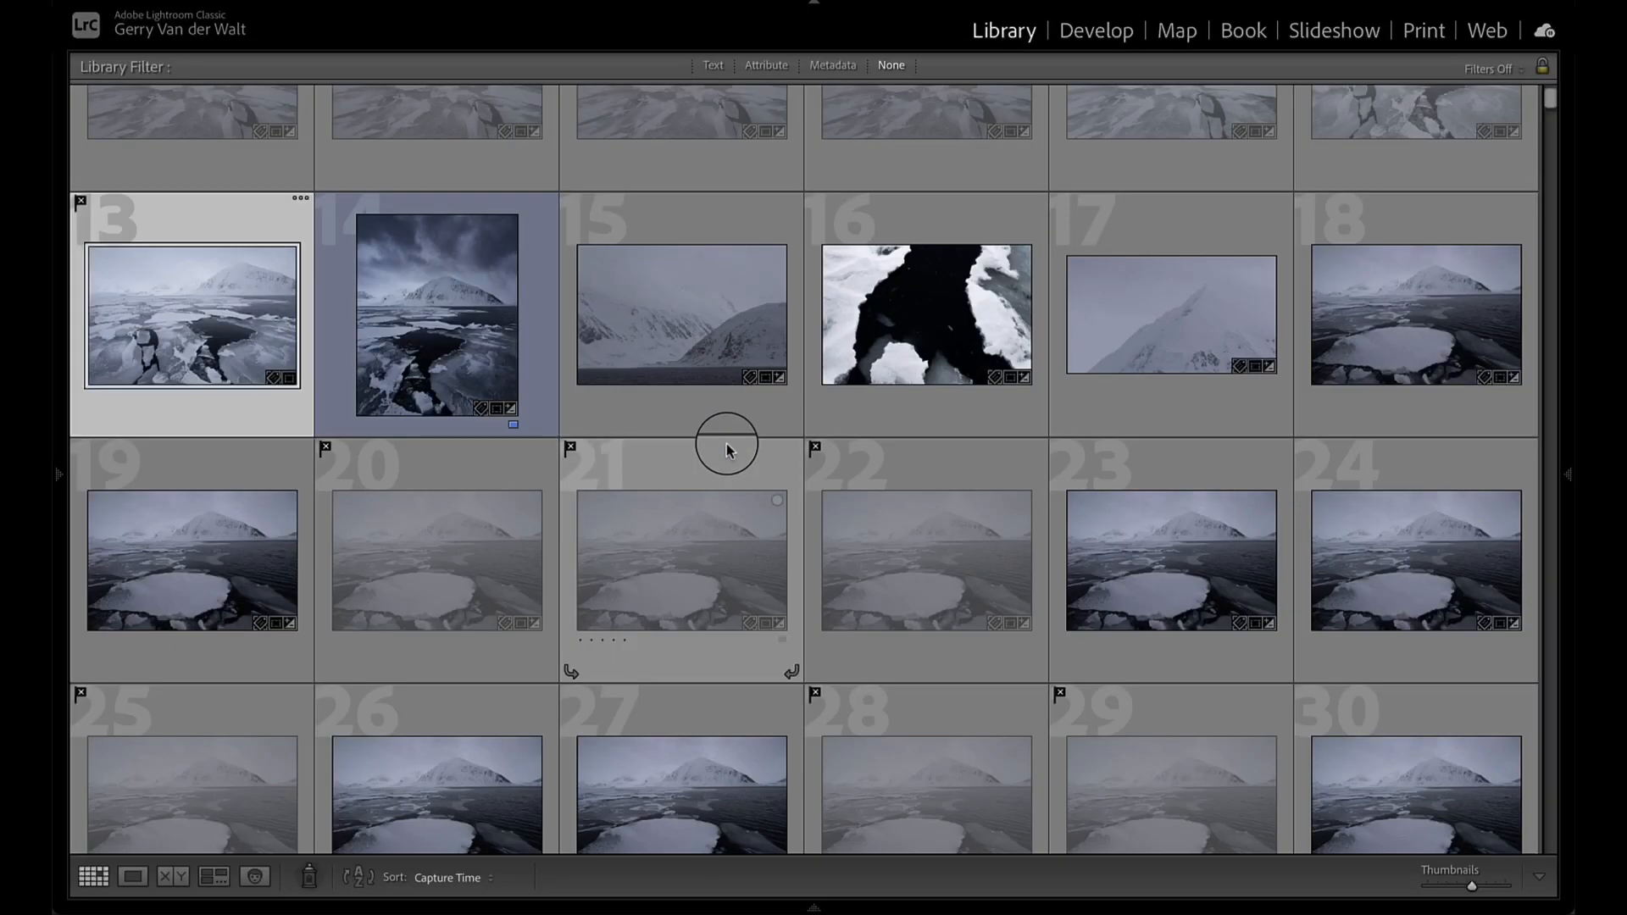
- Find the original _5190033.ORF beside its saved edit in the grid and compare the two at full view
{"action": "scroll", "coordinate": [682, 334], "scroll_direction": "up", "scroll_amount": 1}
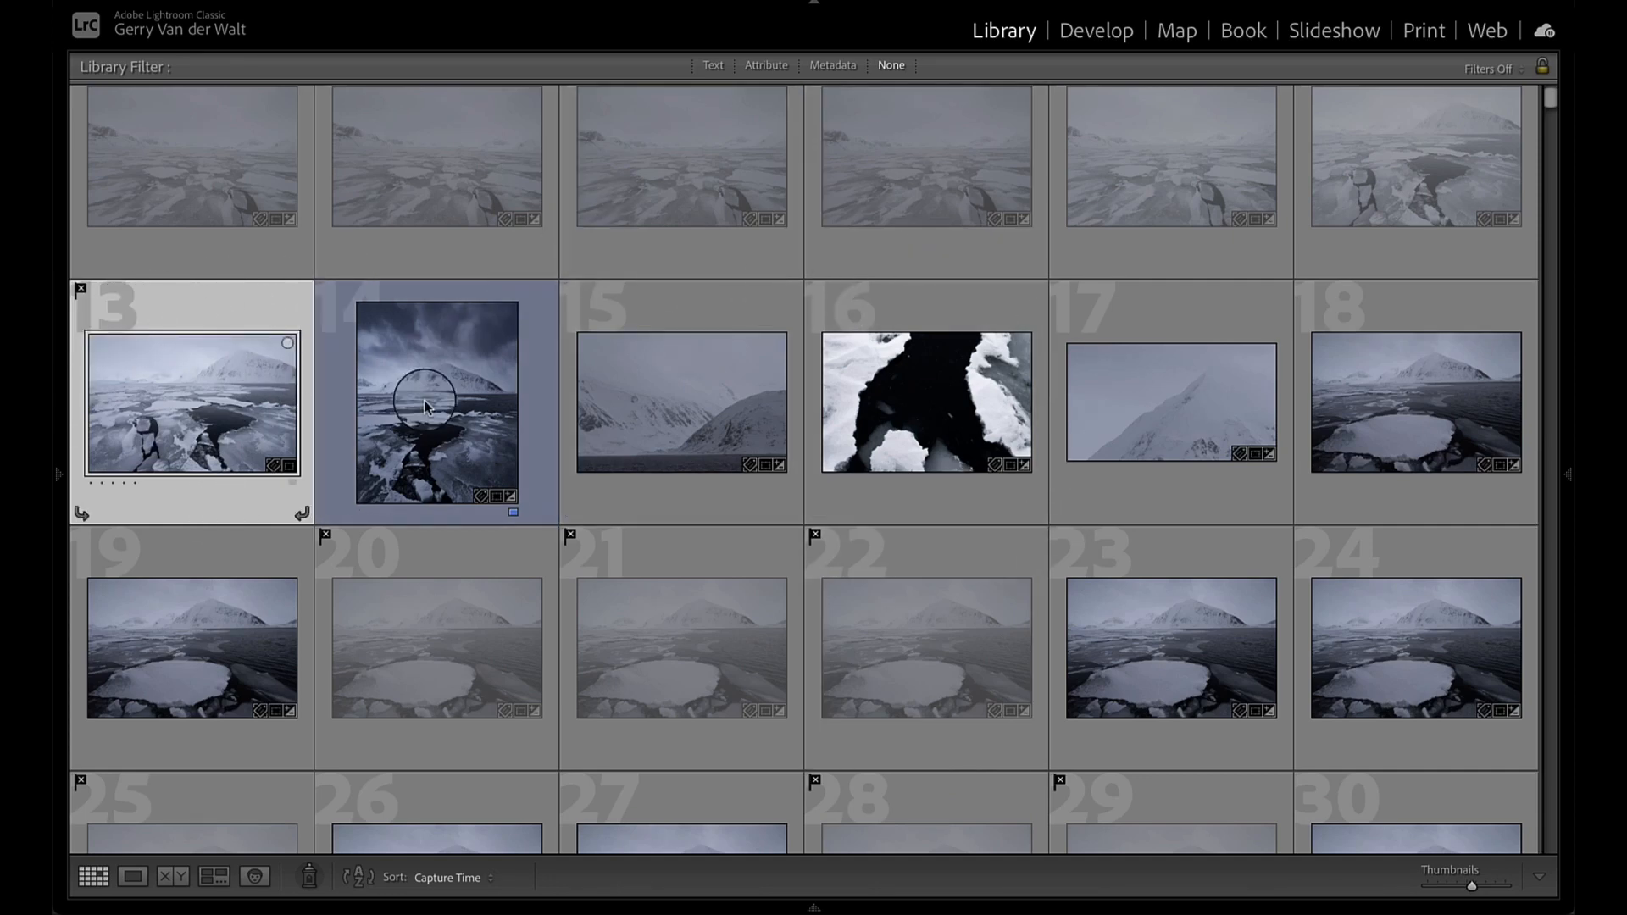
{"action": "key", "text": "super+d"}
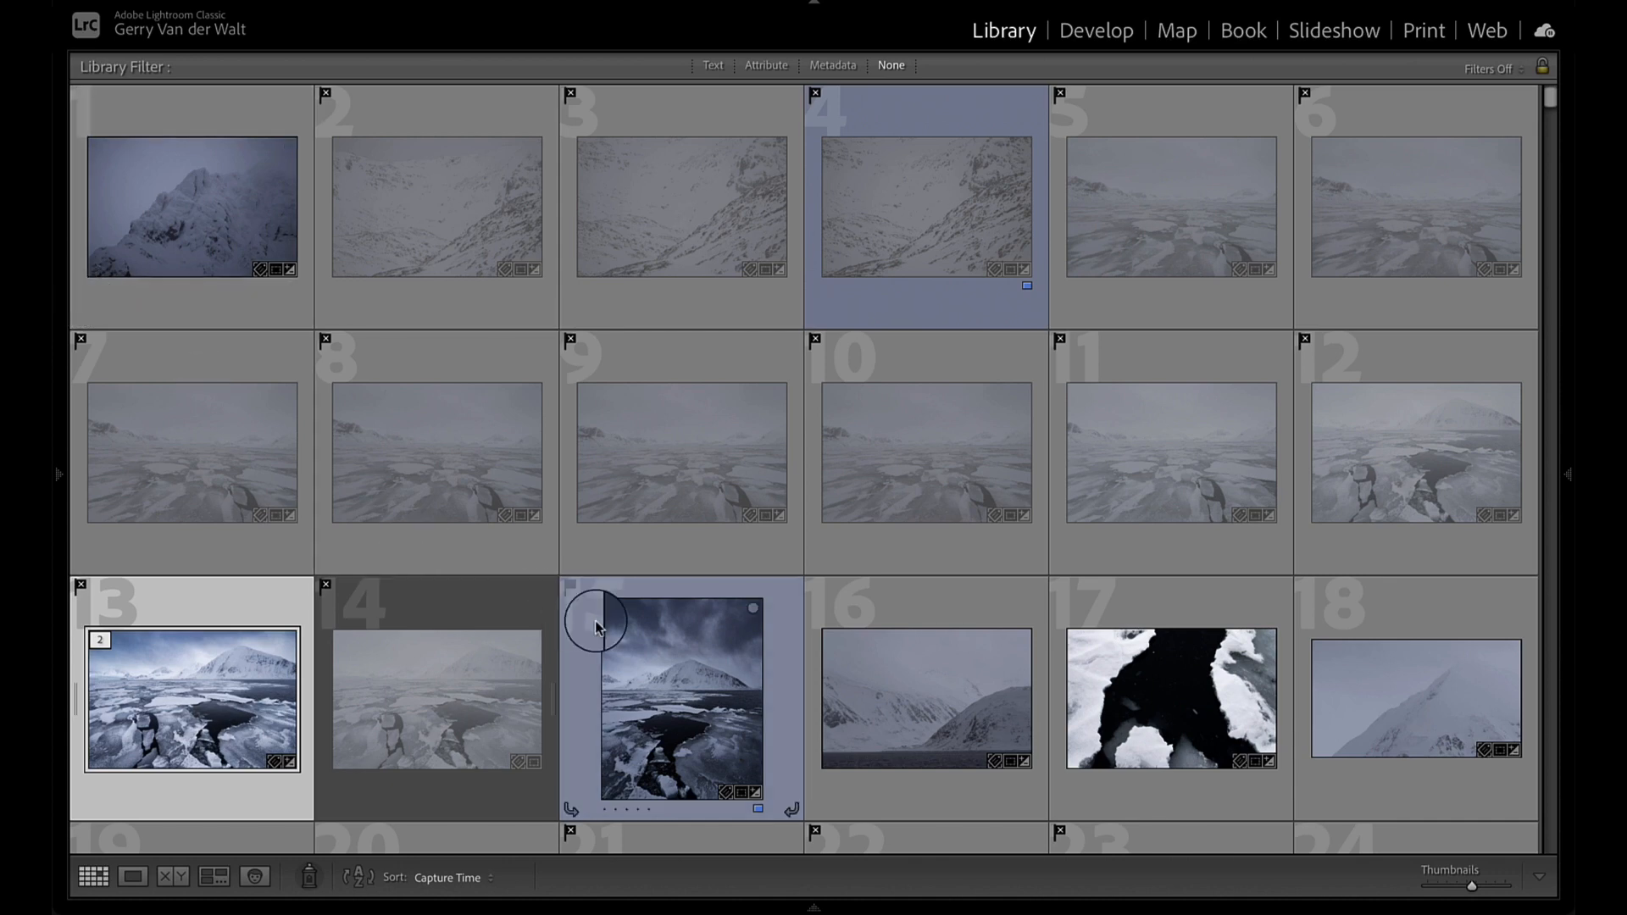
{"action": "scroll", "coordinate": [598, 628], "scroll_direction": "down", "scroll_amount": 1}
{"action": "double_click", "coordinate": [455, 676]}
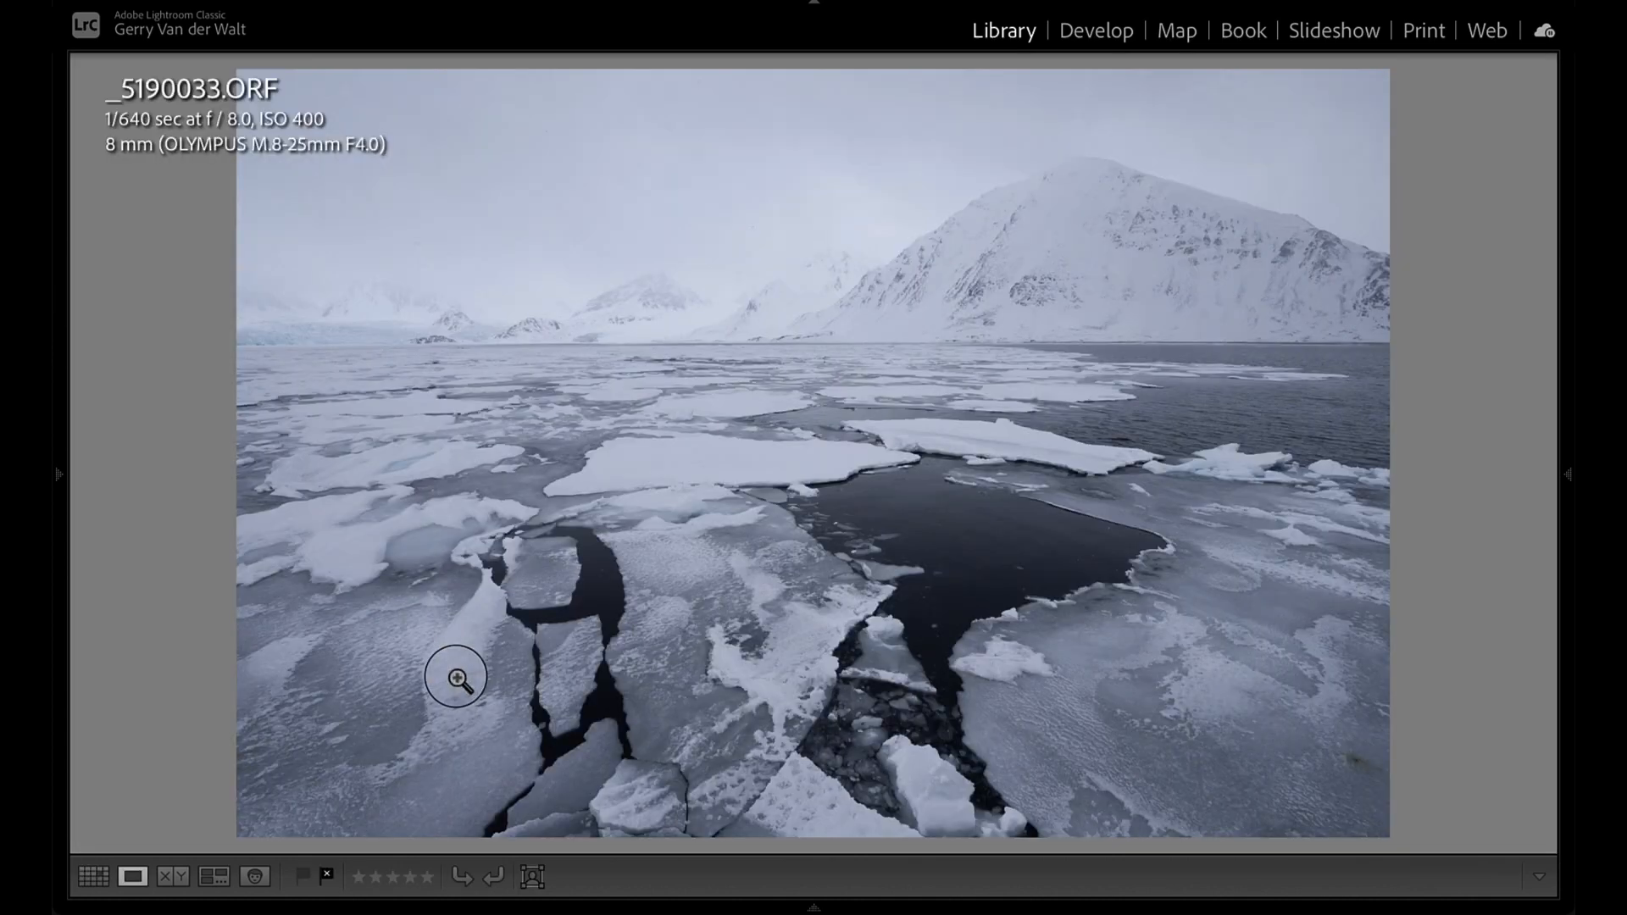
{"action": "key", "text": "Left"}
{"action": "key", "text": "Right"}
{"action": "key", "text": "Left"}
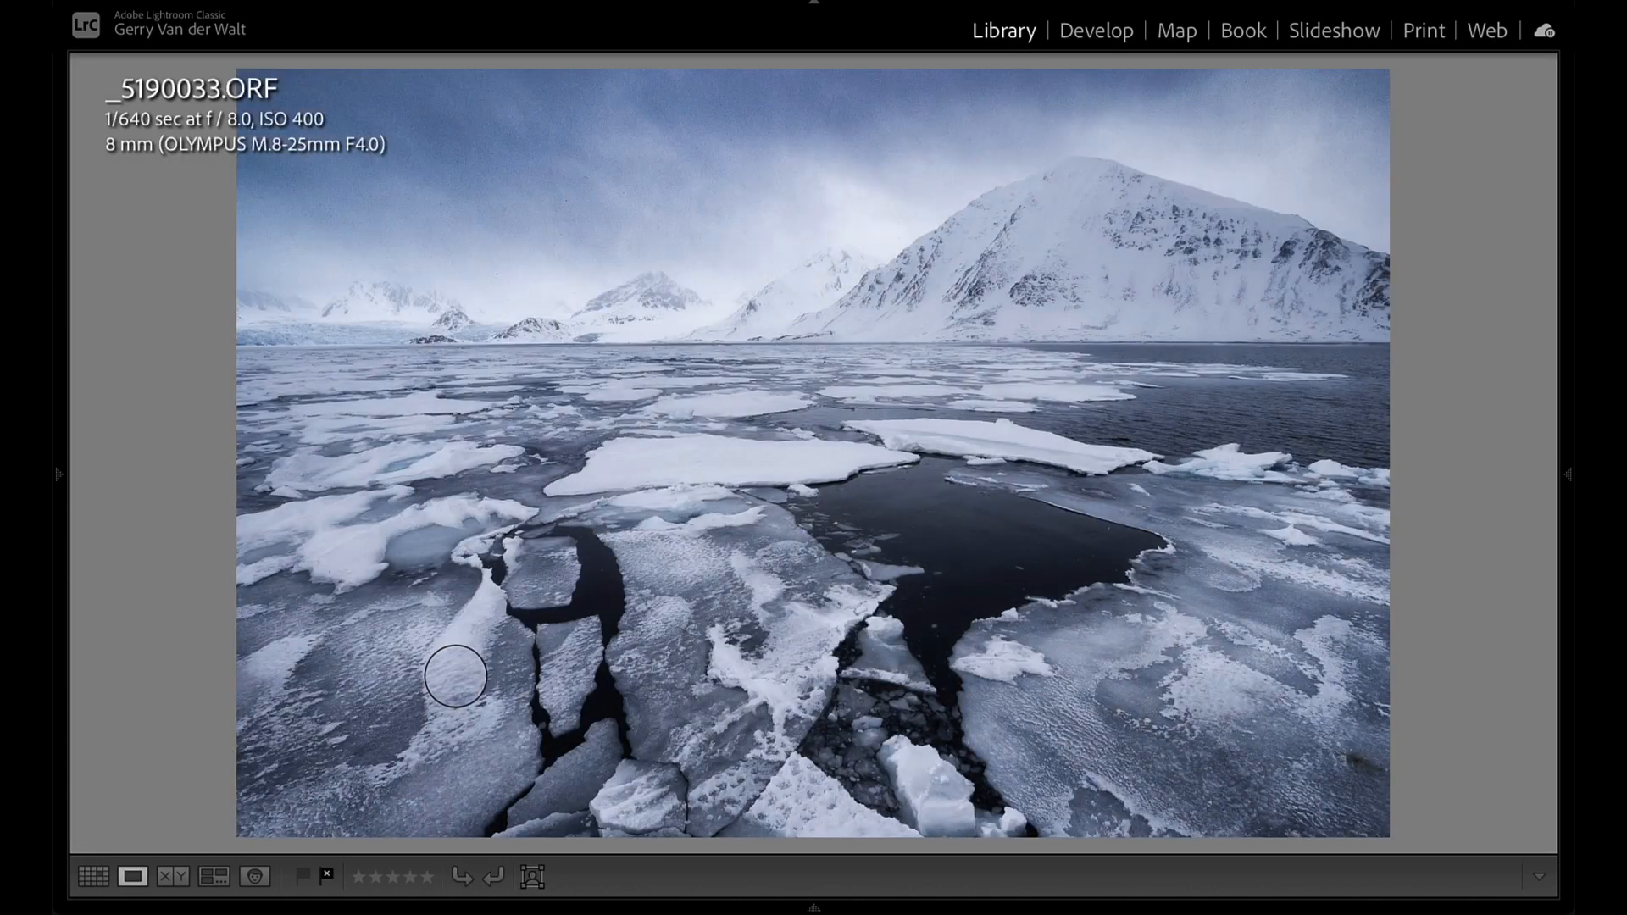
{"action": "key", "text": "Right"}
{"action": "key", "text": "Left"}
{"action": "key", "text": "Right"}
{"action": "key", "text": "Left"}
{"action": "key", "text": "Right"}
{"action": "key", "text": "Left"}
{"action": "key", "text": "Right"}
{"action": "key", "text": "Left"}
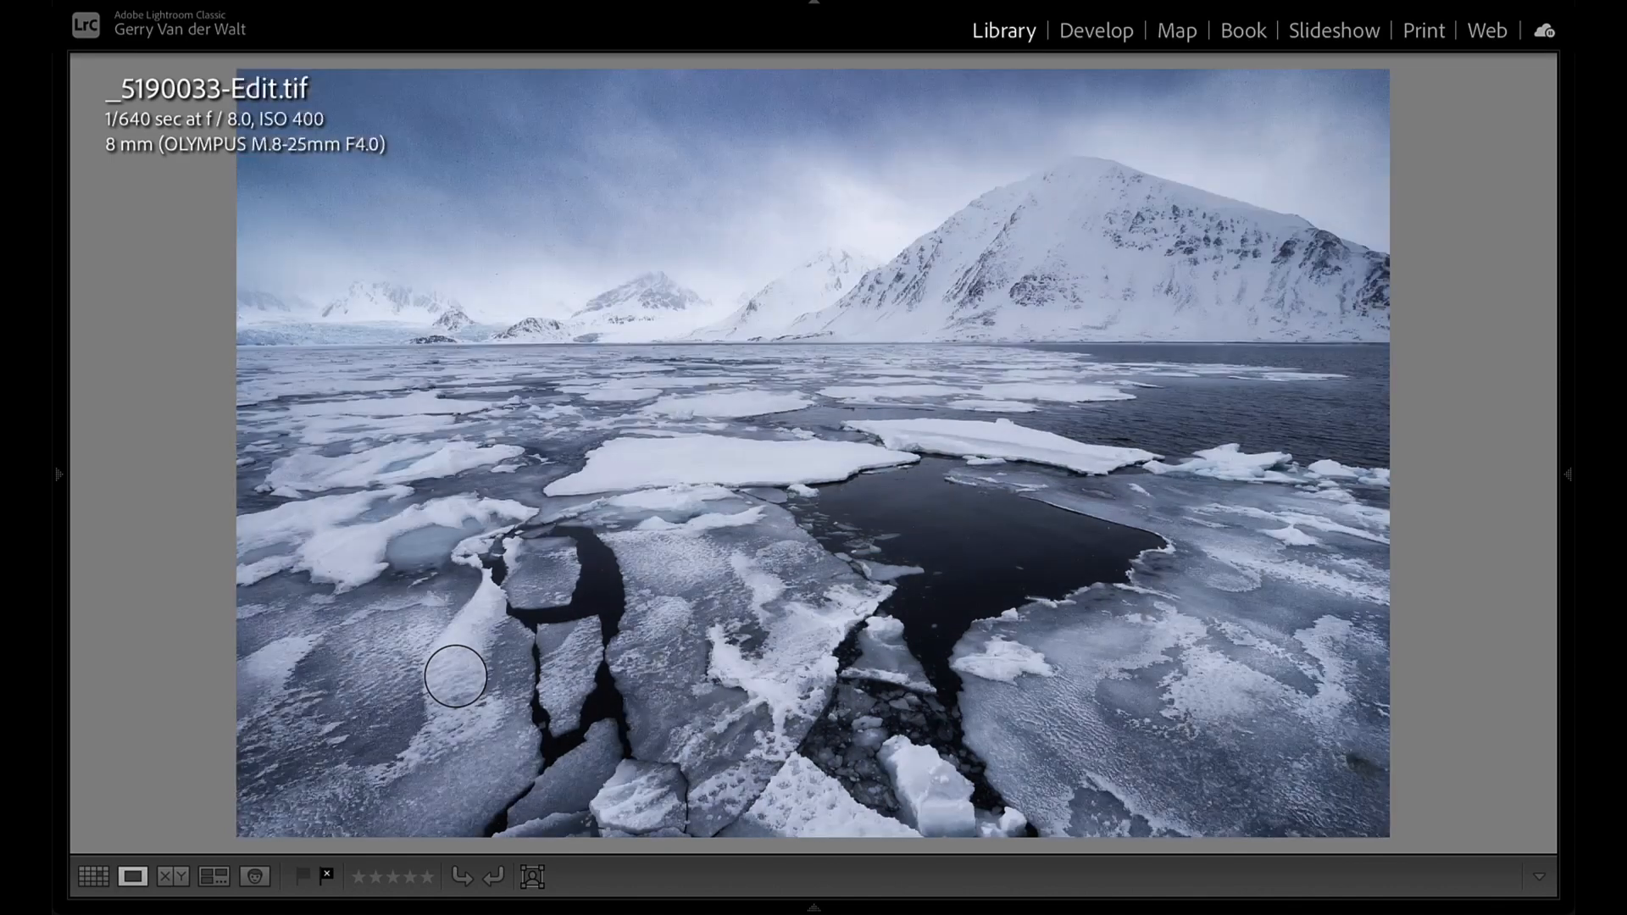
- Switch to Desktop 2 and preview the exported Svalbard-Landscape.jpg file
{"action": "key", "text": "ctrl+Up"}
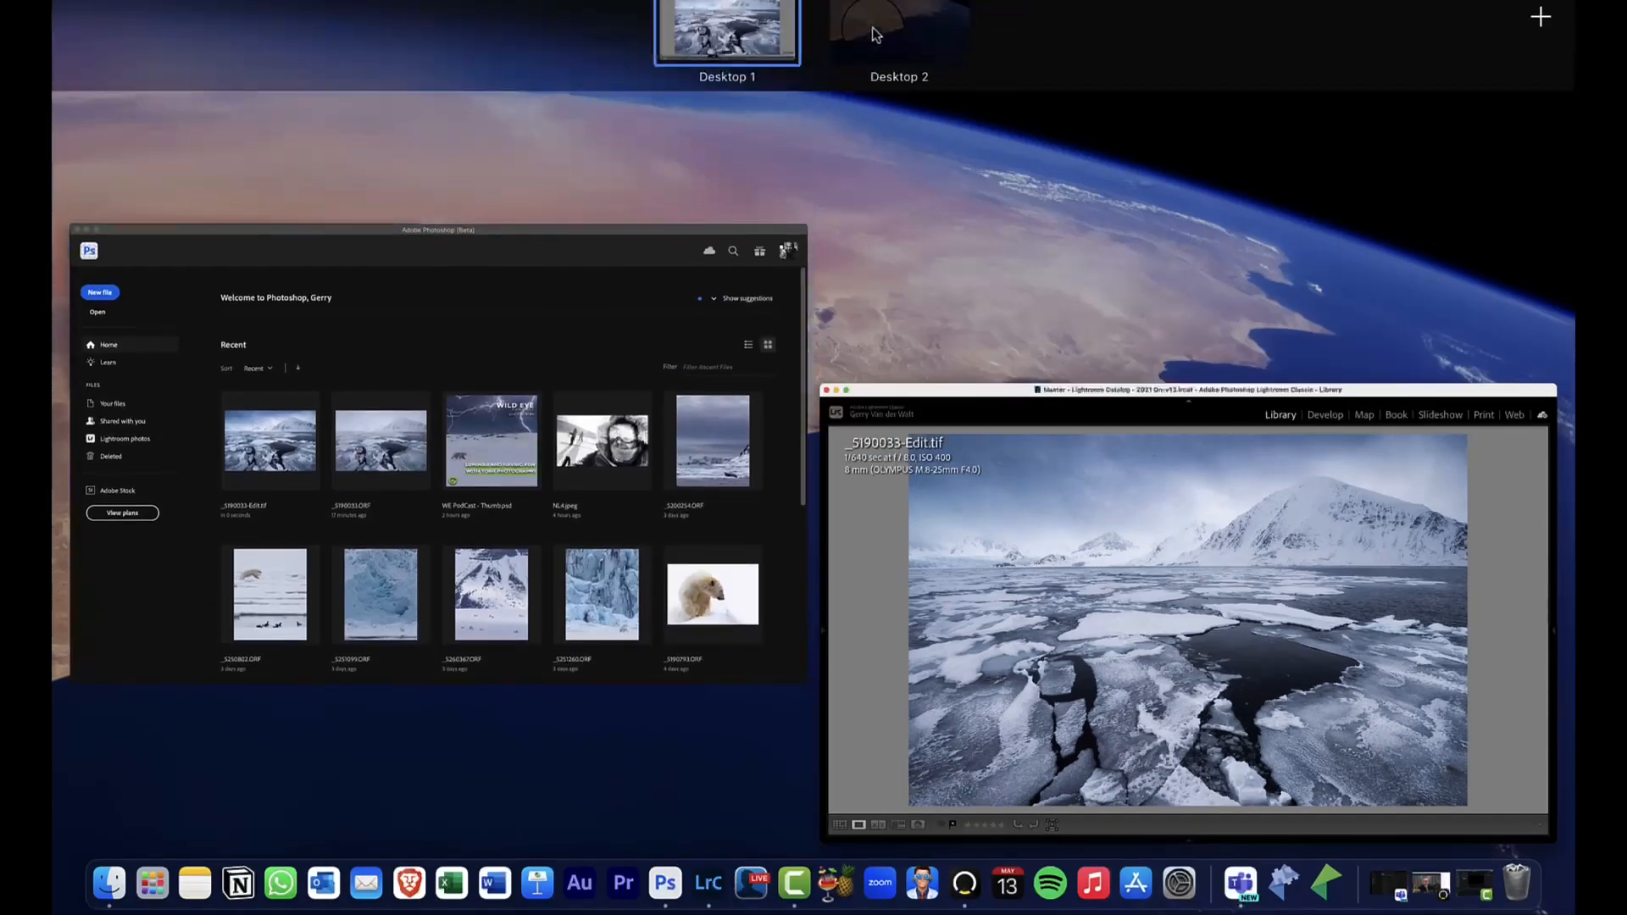
{"action": "left_click", "coordinate": [873, 30]}
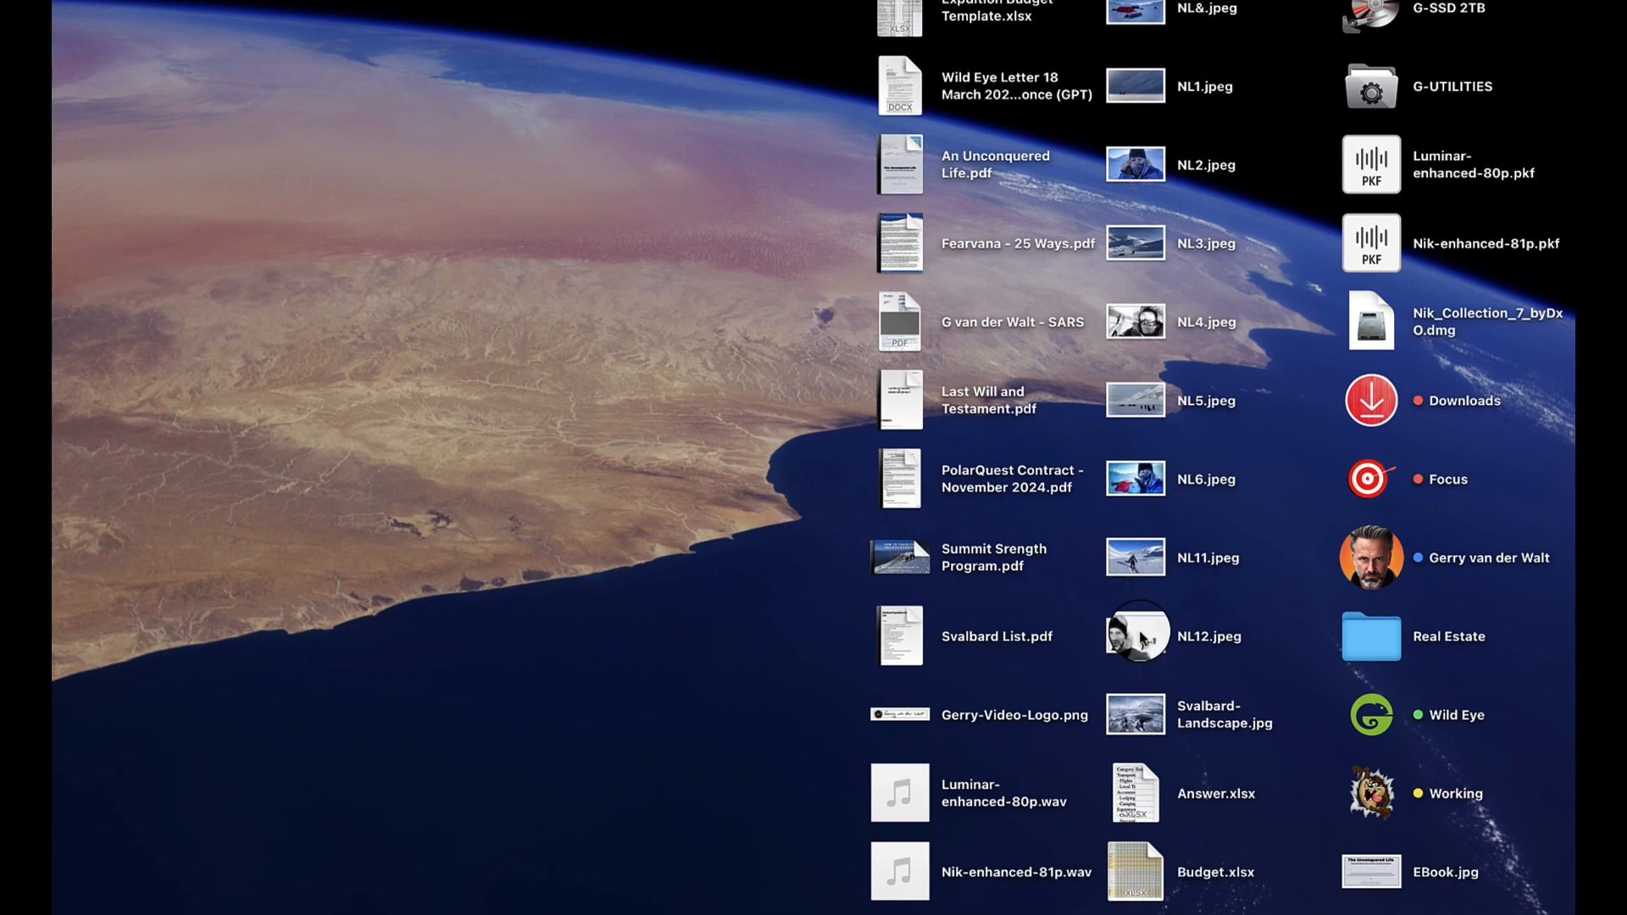
{"action": "left_click", "coordinate": [1158, 722]}
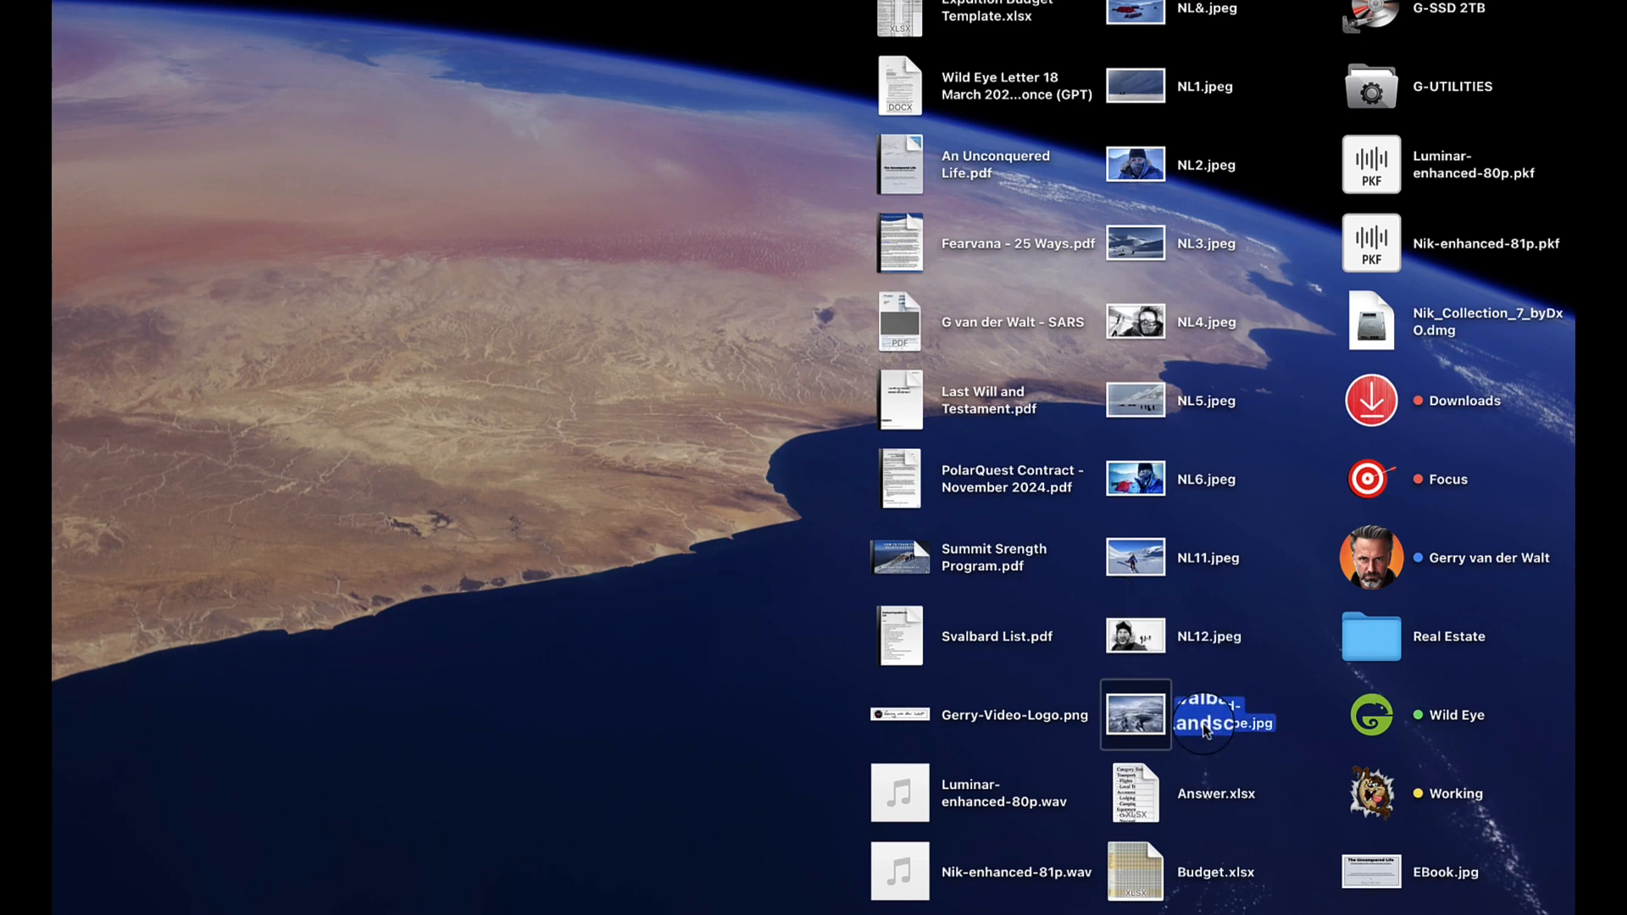
{"action": "key", "text": "space"}
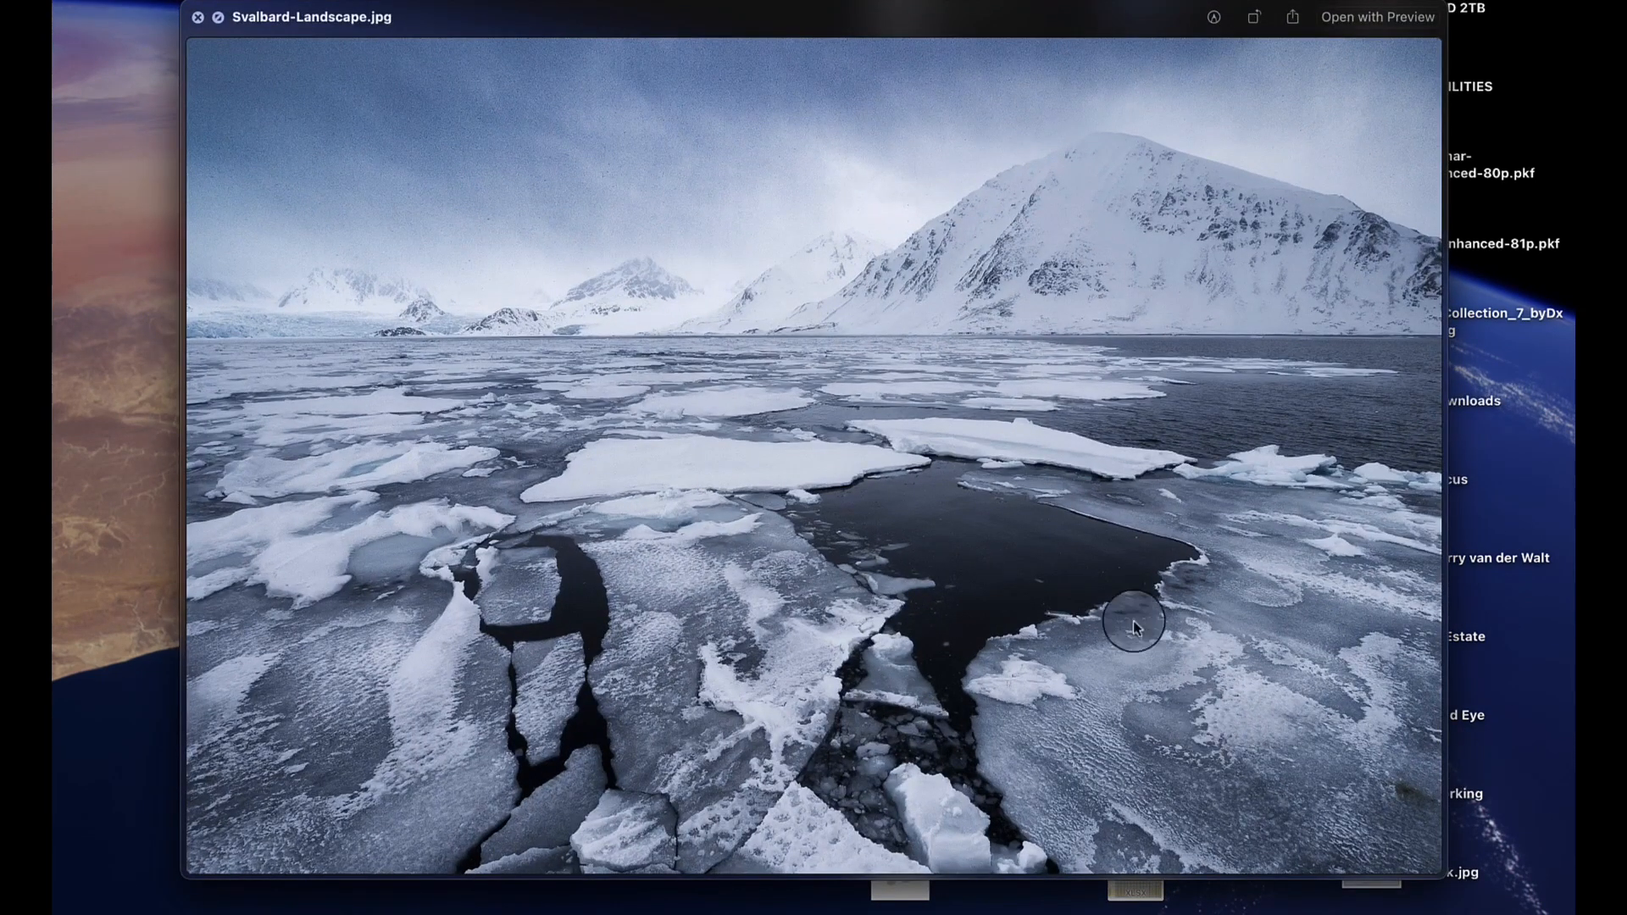